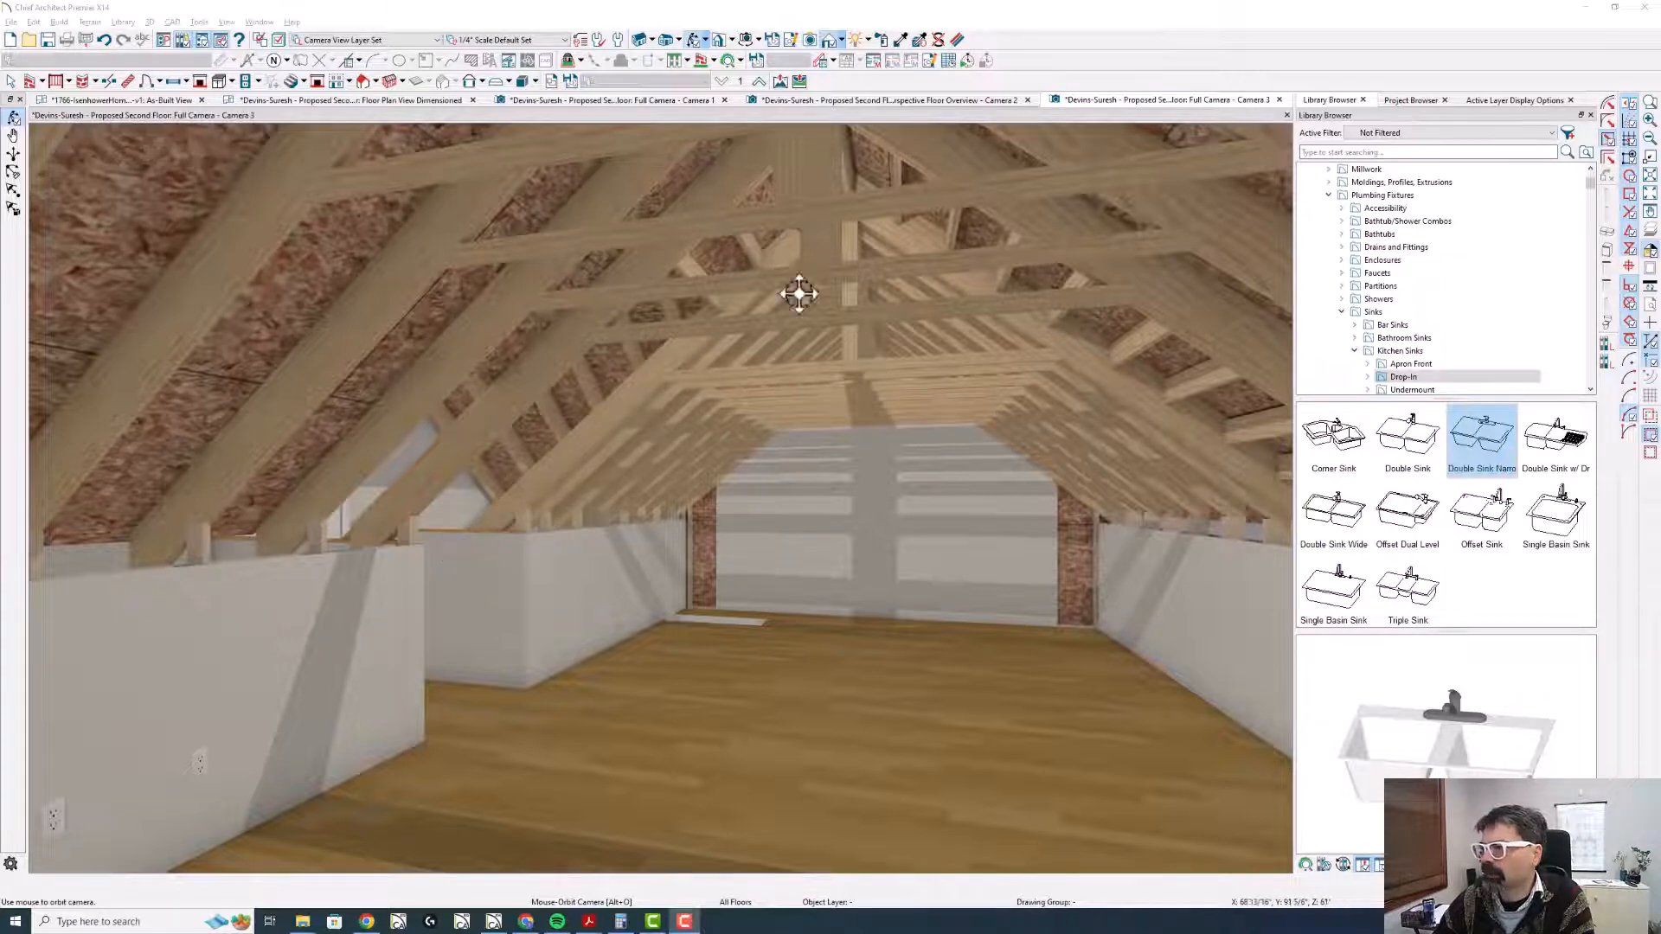
- Examine the attic in the perspective framing overview, the dimensioned floor plan and the interior Camera 3 view
{"action": "left_click", "coordinate": [984, 102]}
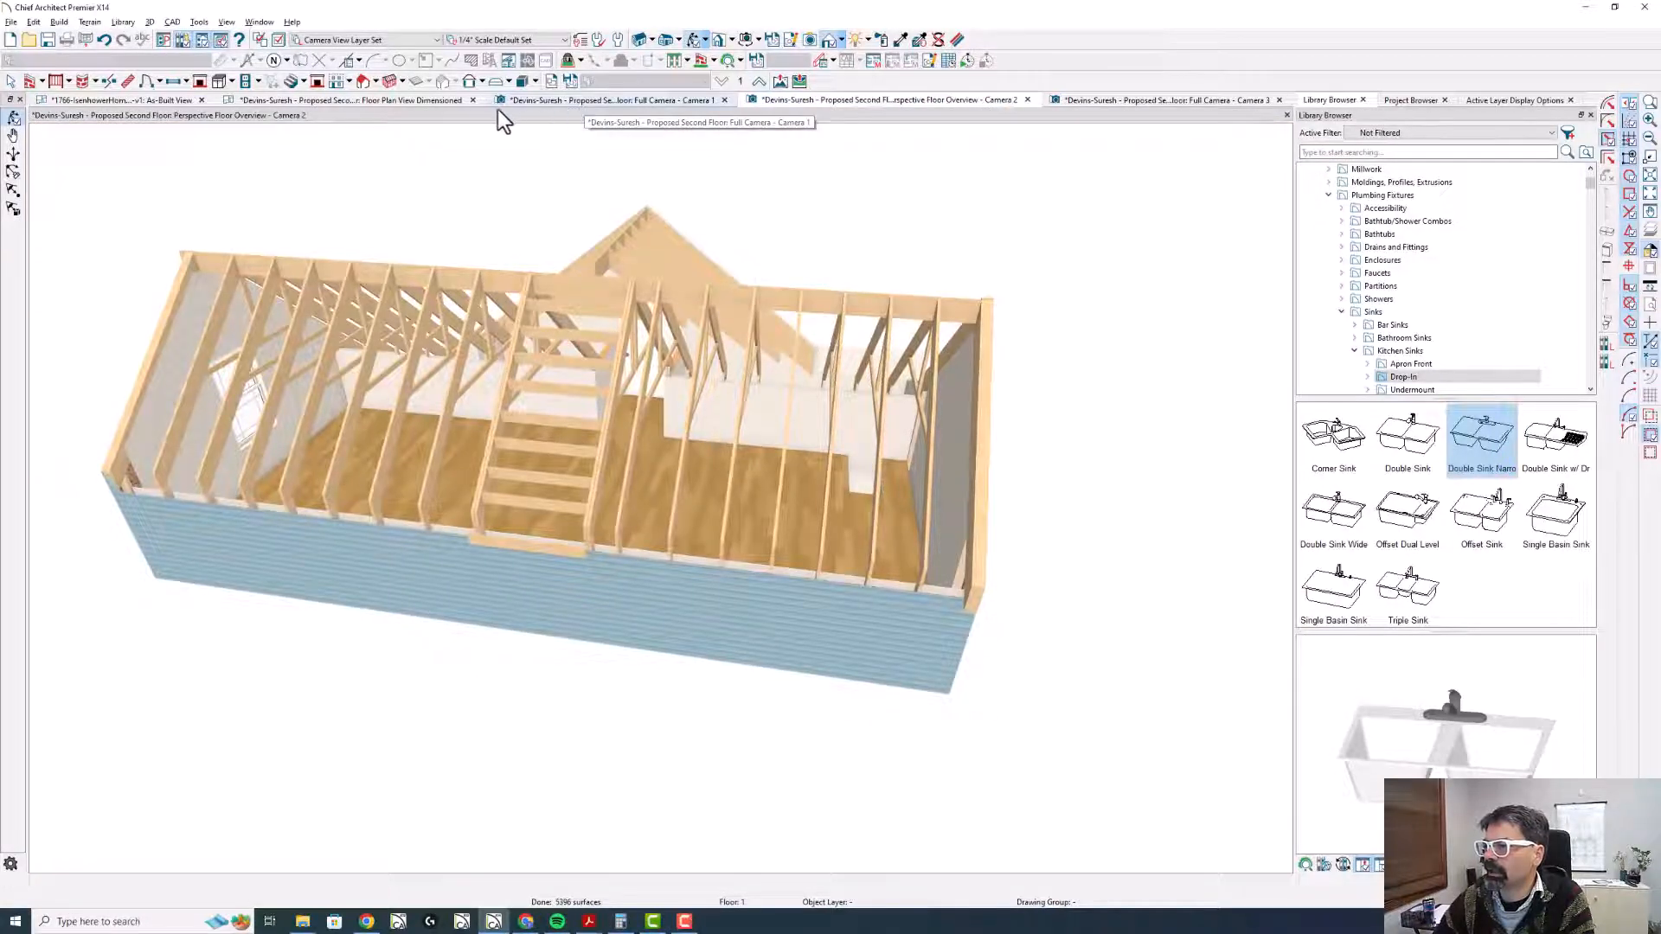
{"action": "left_click", "coordinate": [417, 100]}
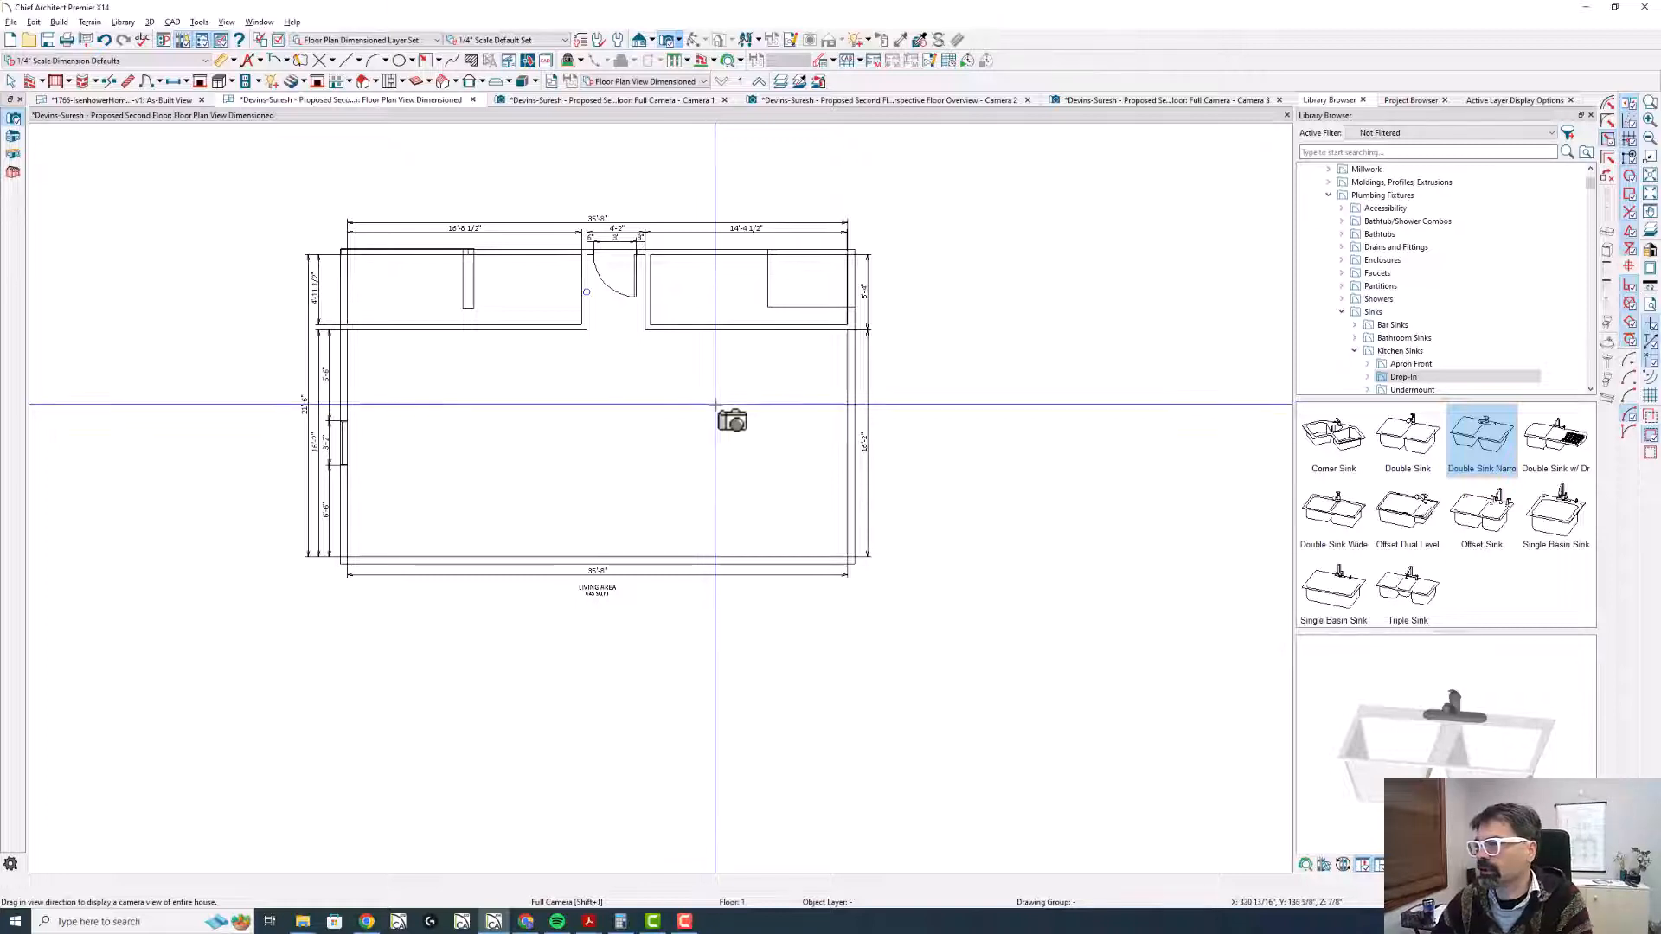
{"action": "left_click_drag", "start_coordinate": [706, 401], "coordinate": [847, 255]}
{"action": "left_click", "coordinate": [948, 102]}
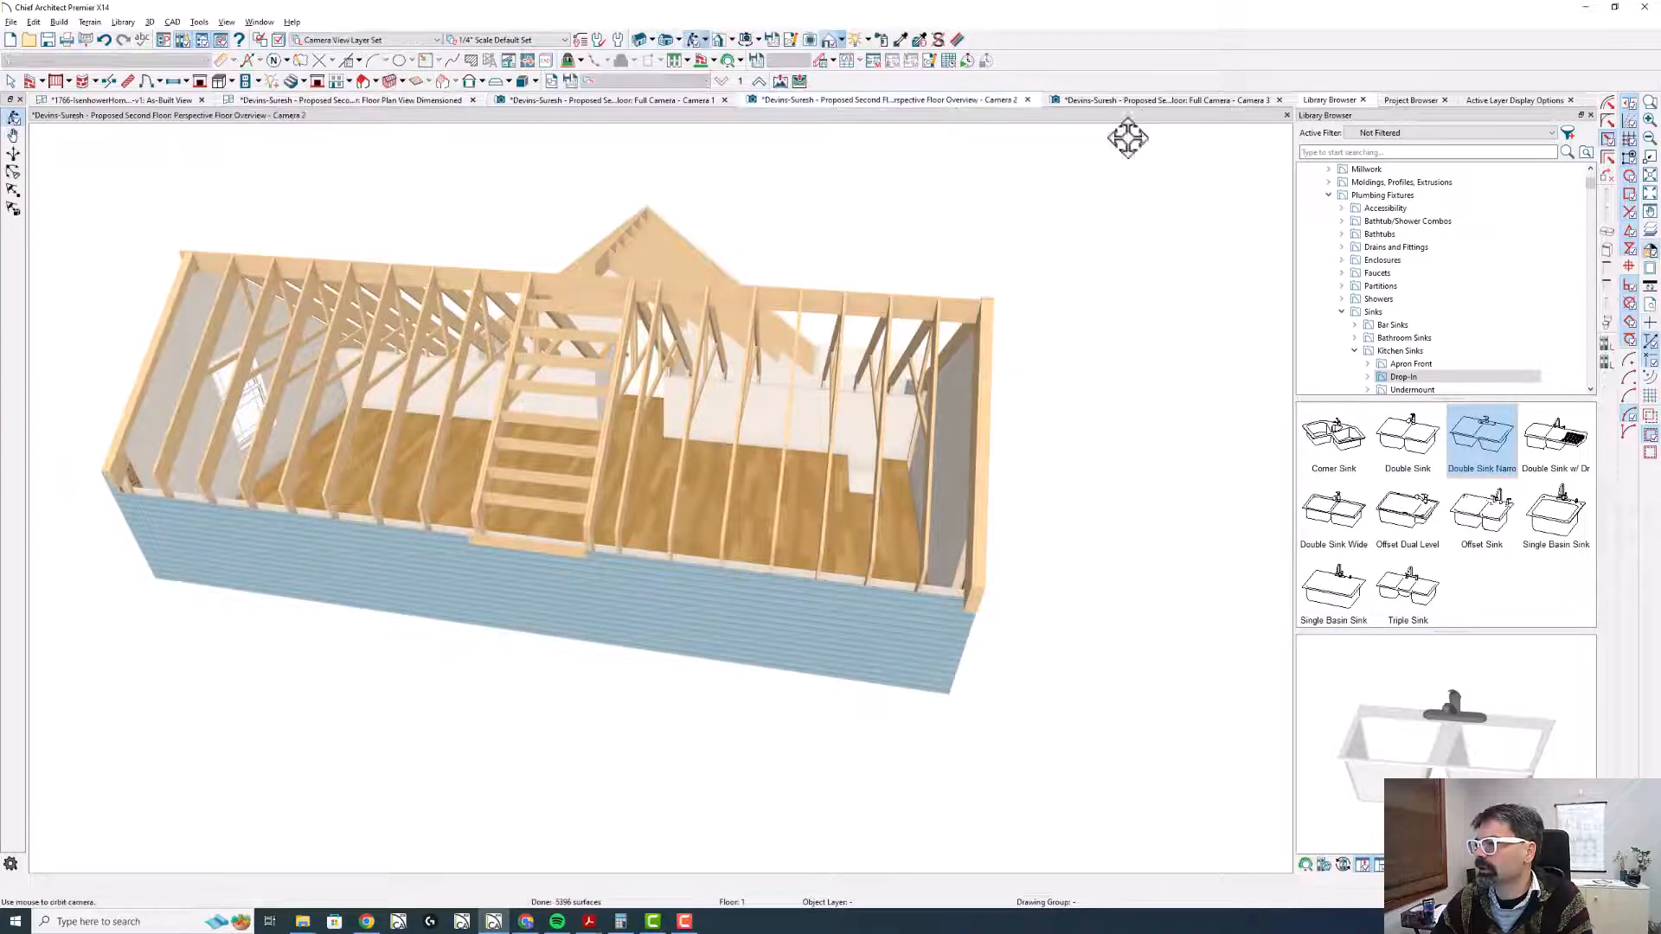
{"action": "left_click_drag", "start_coordinate": [870, 433], "coordinate": [1021, 222]}
{"action": "left_click", "coordinate": [1093, 101]}
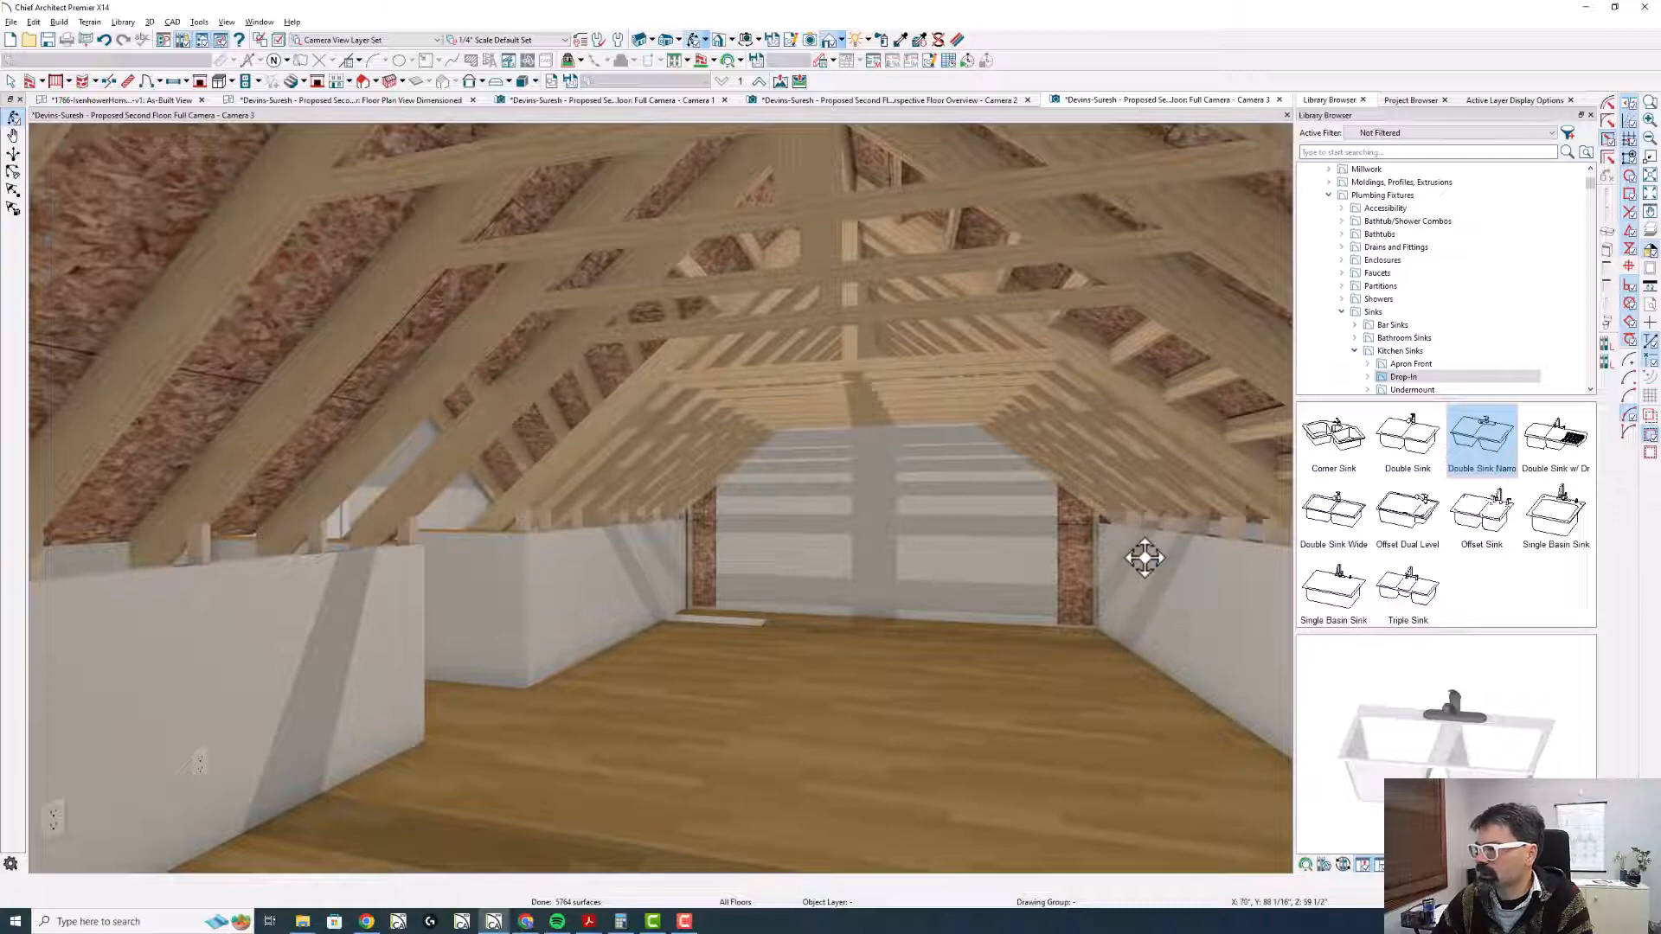
{"action": "mouse_move", "coordinate": [783, 624]}
{"action": "left_mouse_down"}
{"action": "mouse_move", "coordinate": [624, 627]}
{"action": "mouse_move", "coordinate": [769, 595]}
{"action": "left_mouse_up"}
{"action": "key", "text": "Escape"}
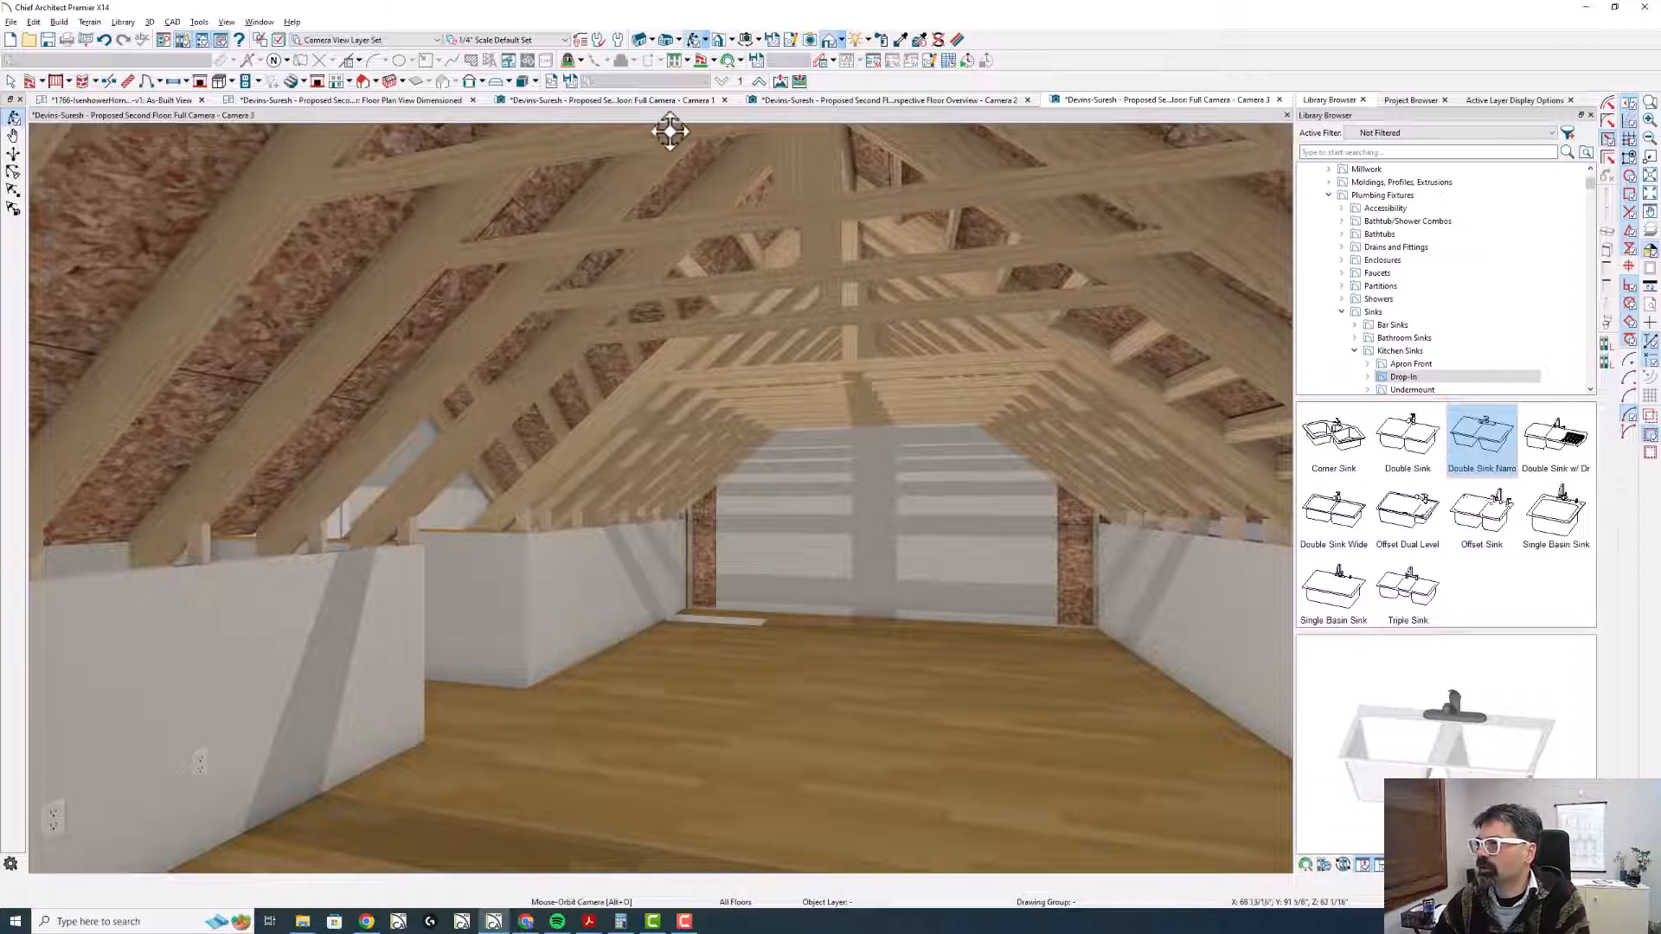
- Close the Full Camera 1 view and bring up the proposed second-floor plan
{"action": "left_click", "coordinate": [540, 102]}
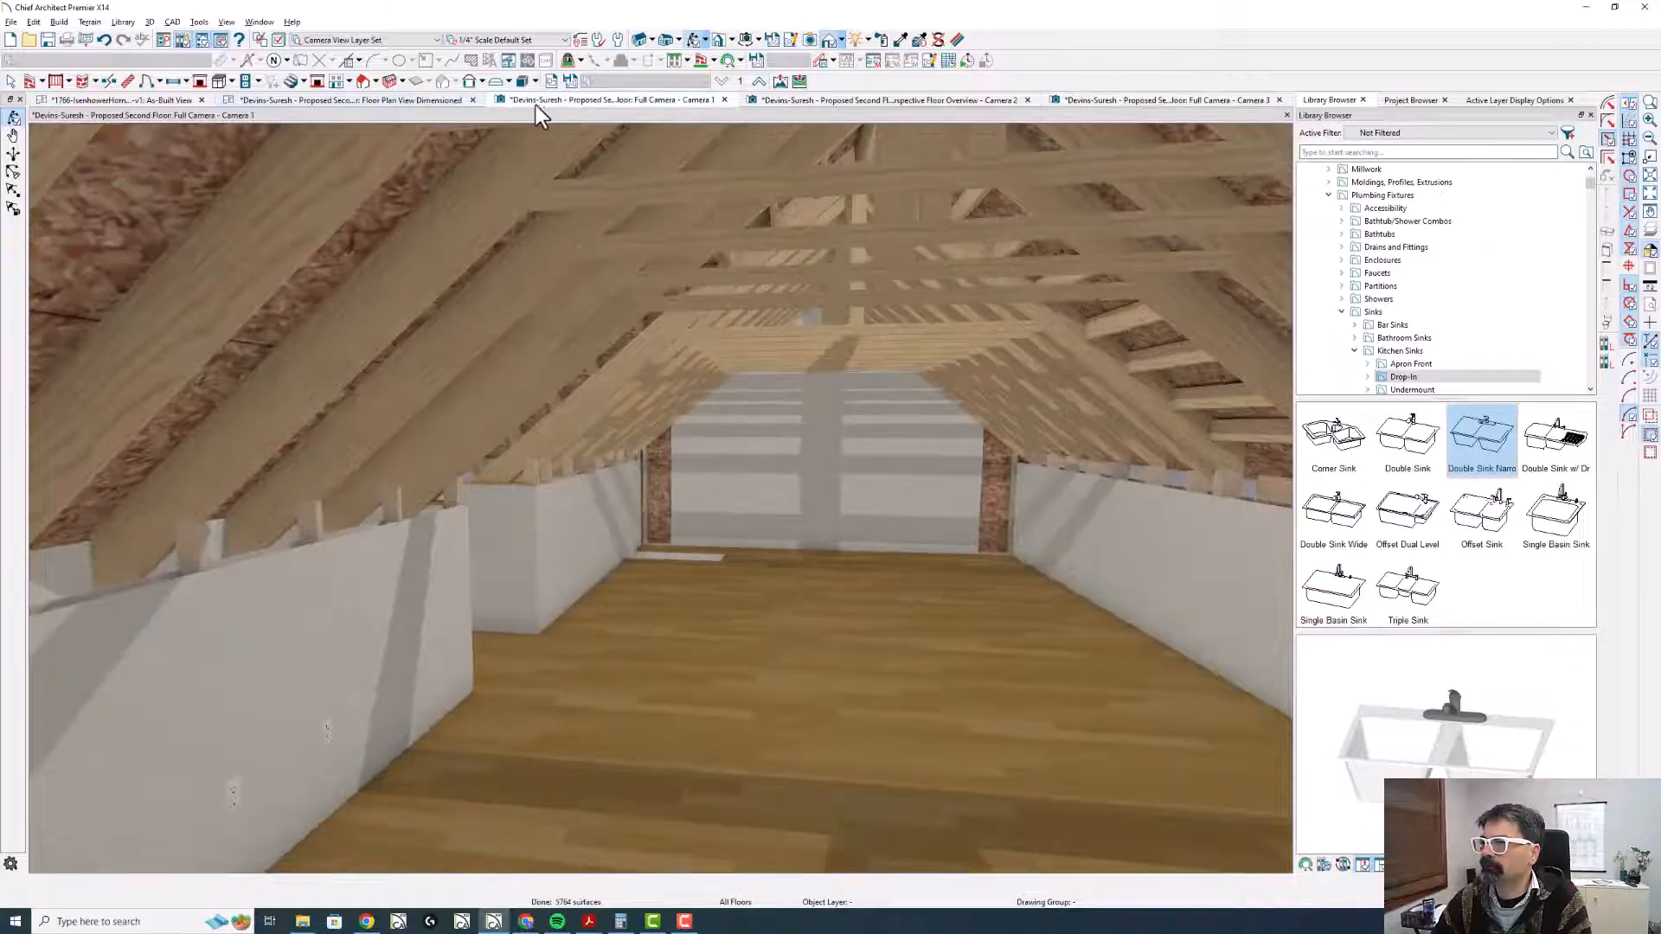
{"action": "left_click", "coordinate": [724, 100]}
{"action": "left_click", "coordinate": [432, 100]}
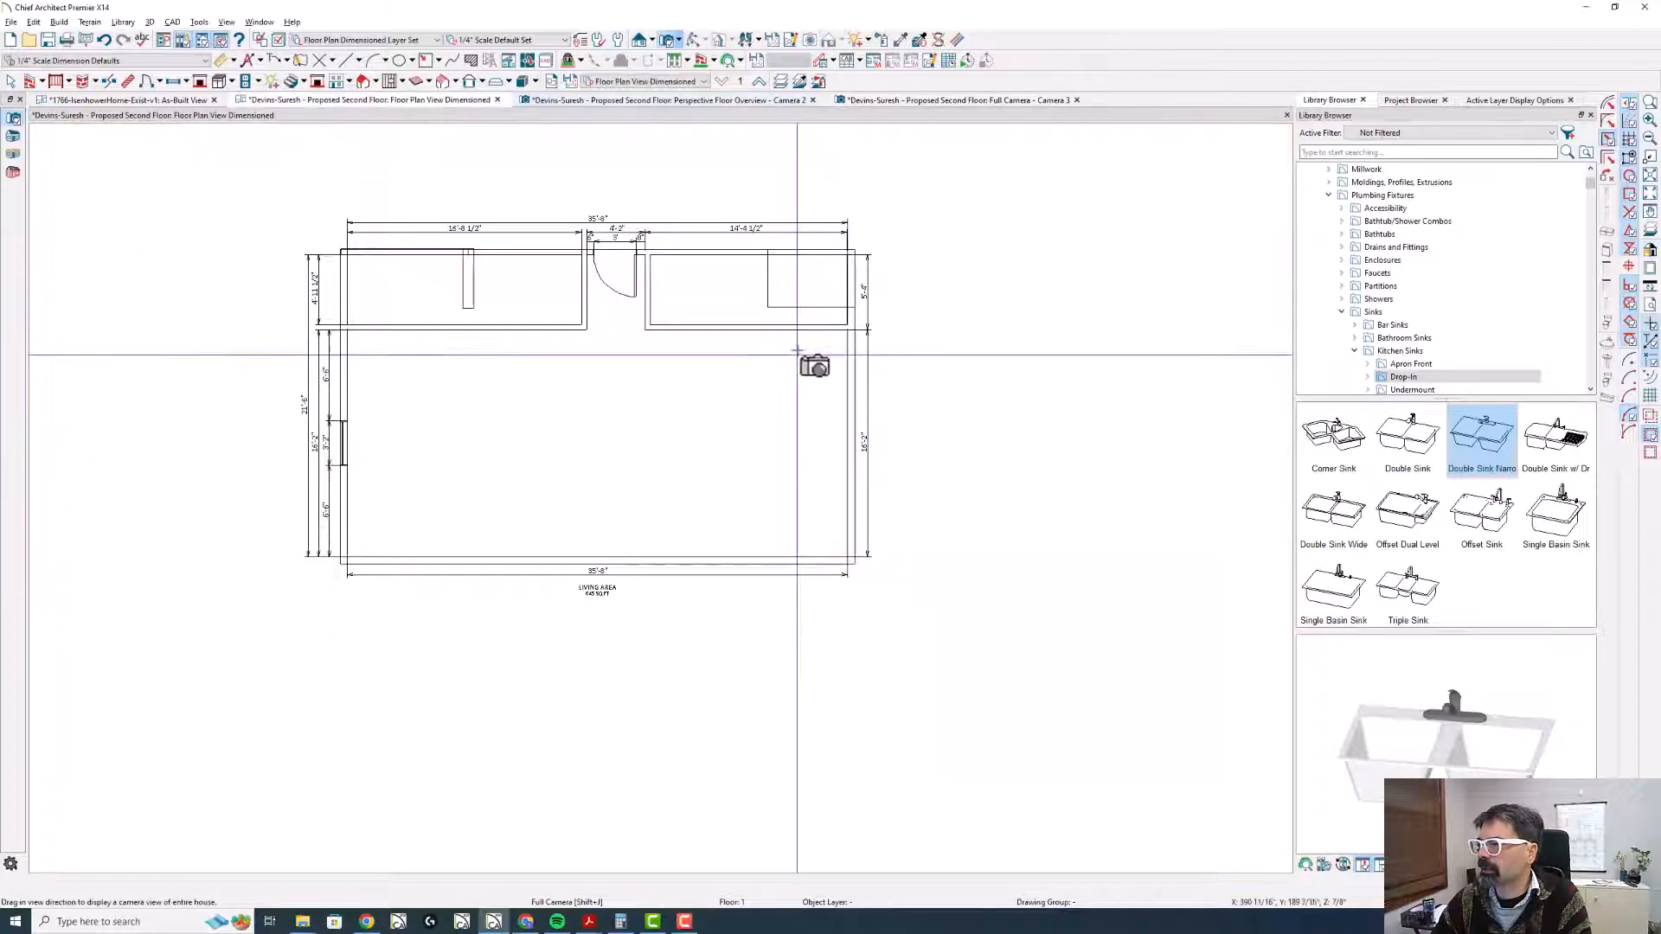
- Switch the second-floor plan from the dimensioned plan view to the Working Plan View
{"action": "scroll", "coordinate": [797, 355], "scroll_direction": "up", "scroll_amount": 1}
{"action": "left_click", "coordinate": [668, 84]}
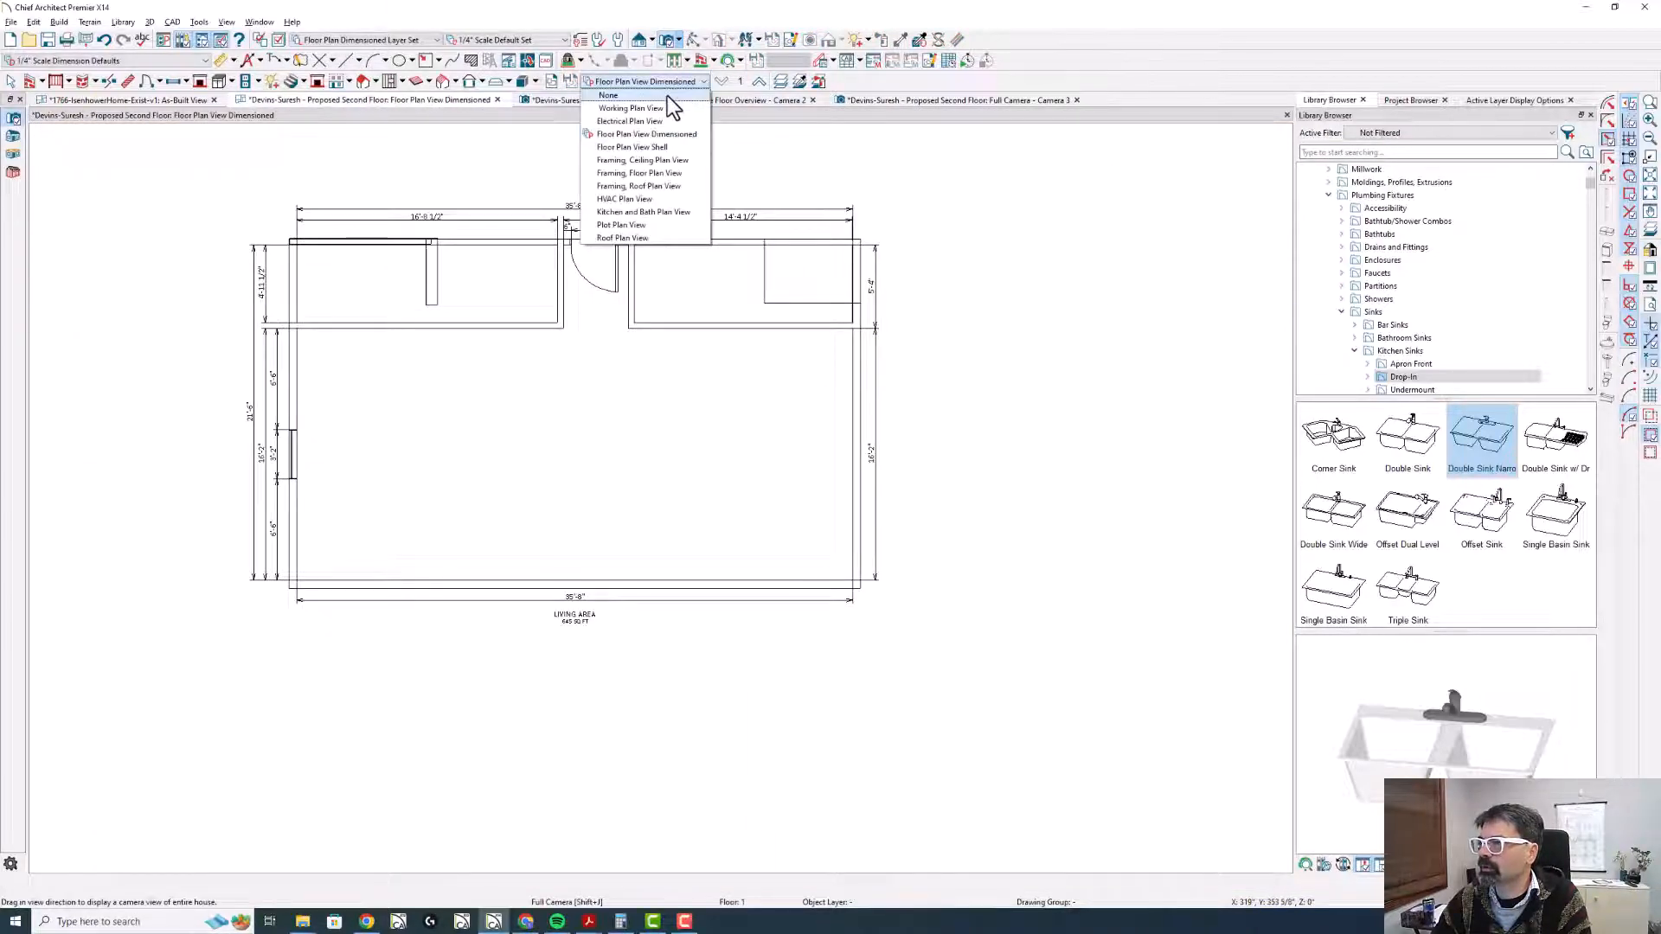
{"action": "left_click", "coordinate": [667, 96]}
{"action": "left_click", "coordinate": [667, 87]}
{"action": "left_click", "coordinate": [667, 107]}
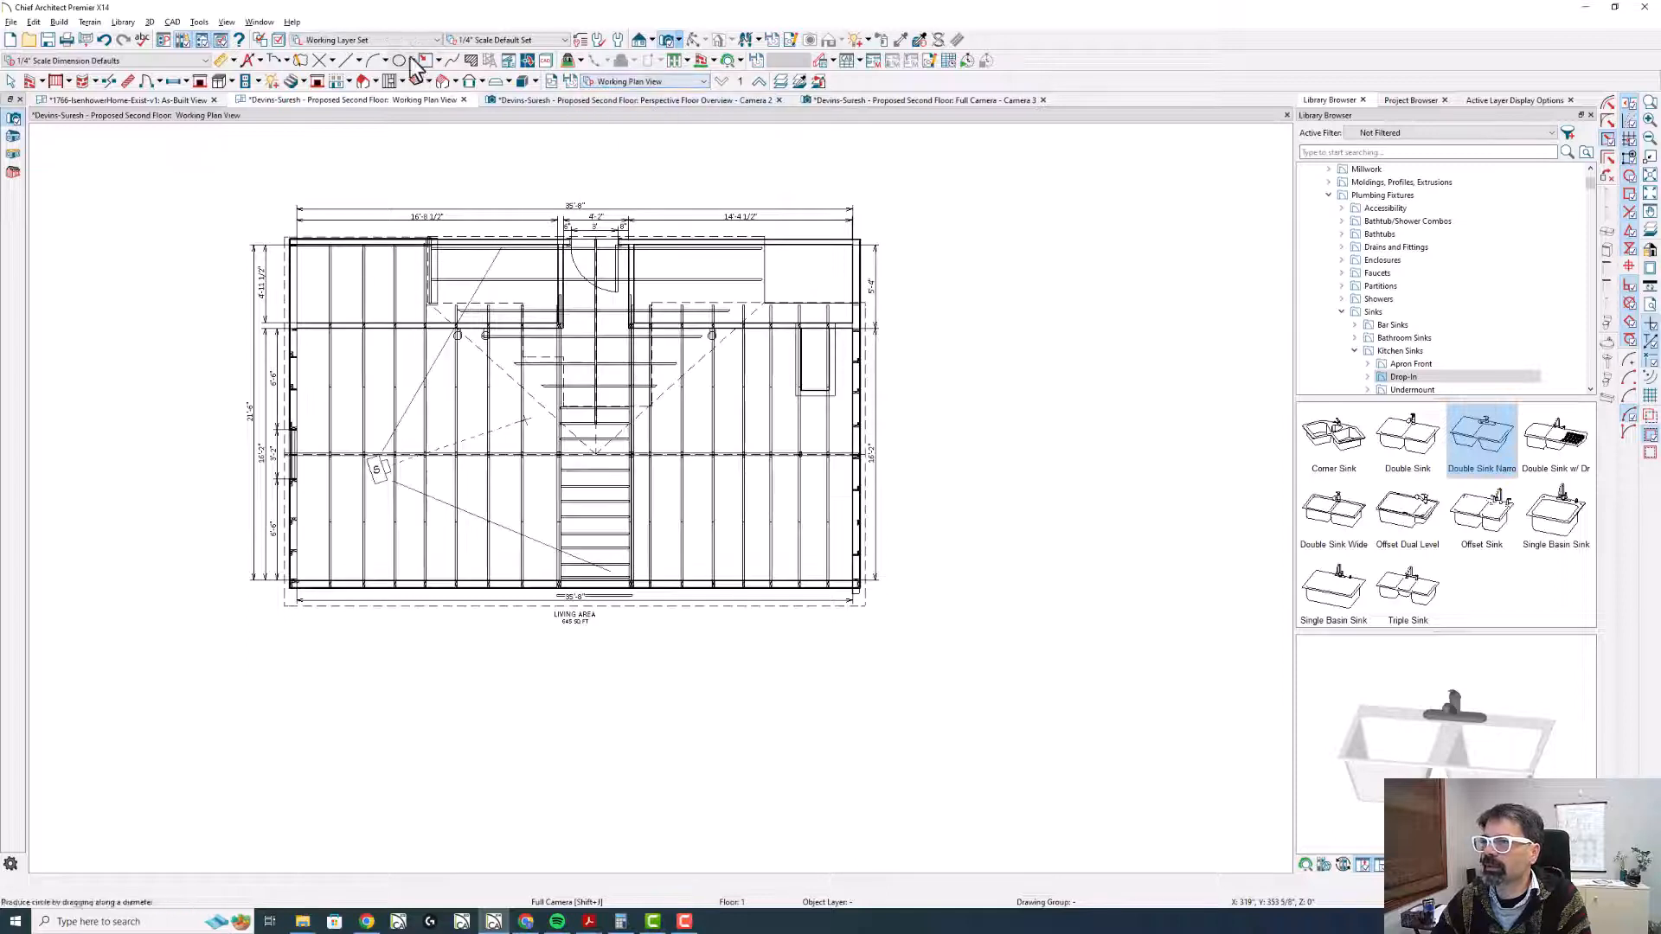
{"action": "left_click", "coordinate": [815, 394]}
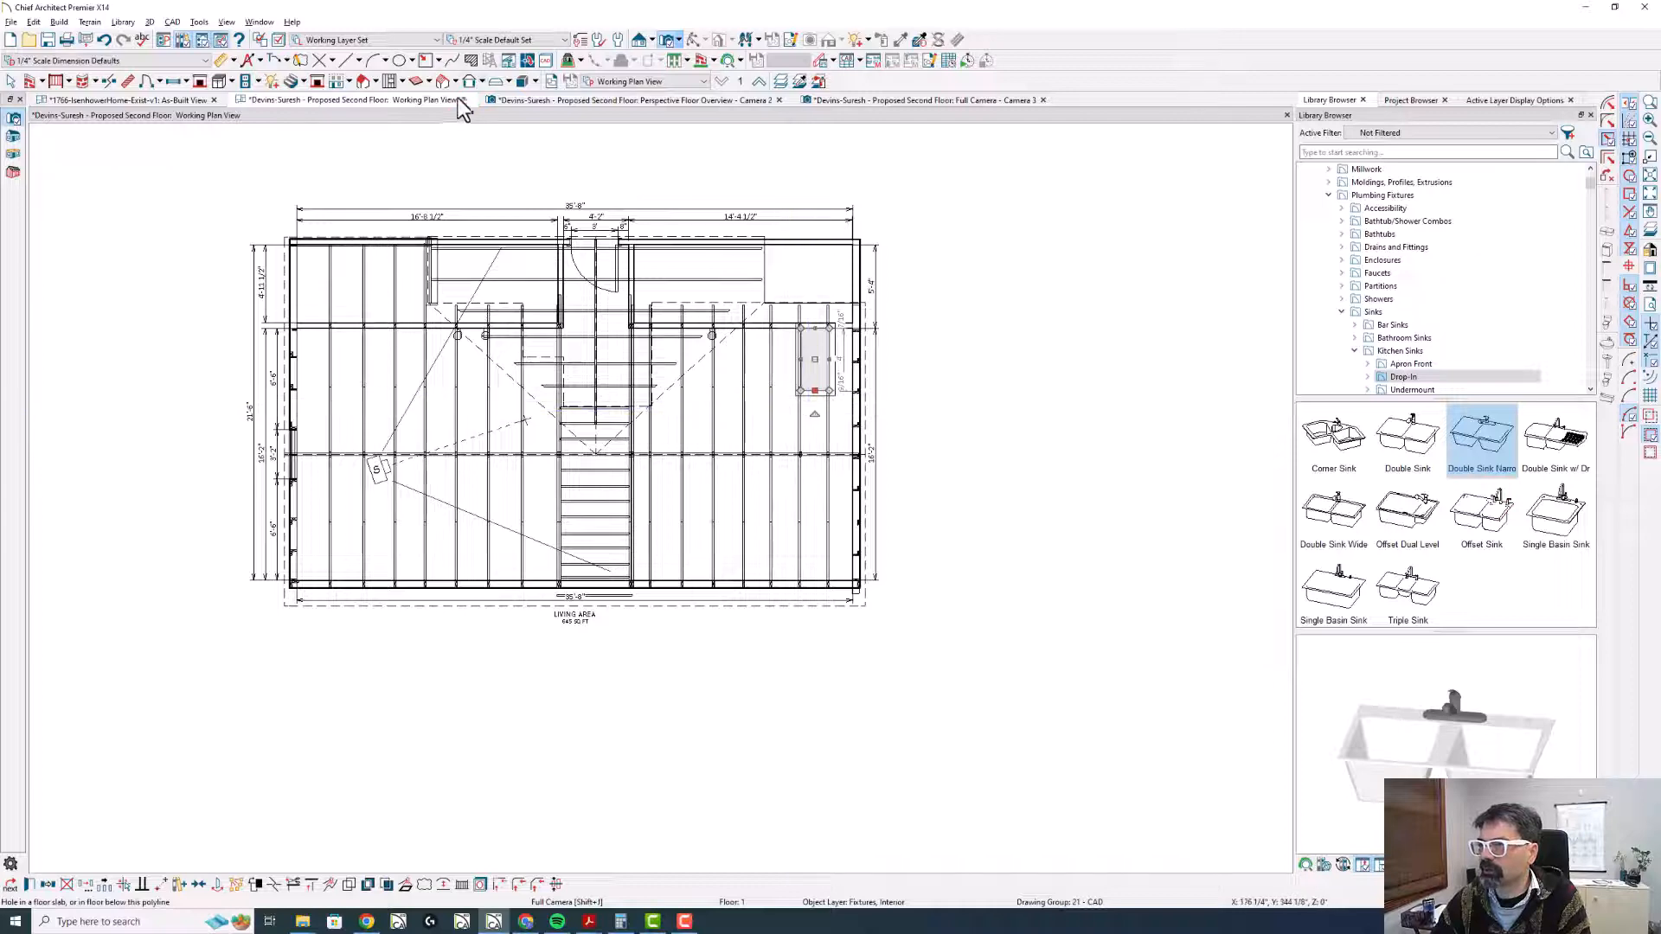
{"action": "key", "text": "Escape"}
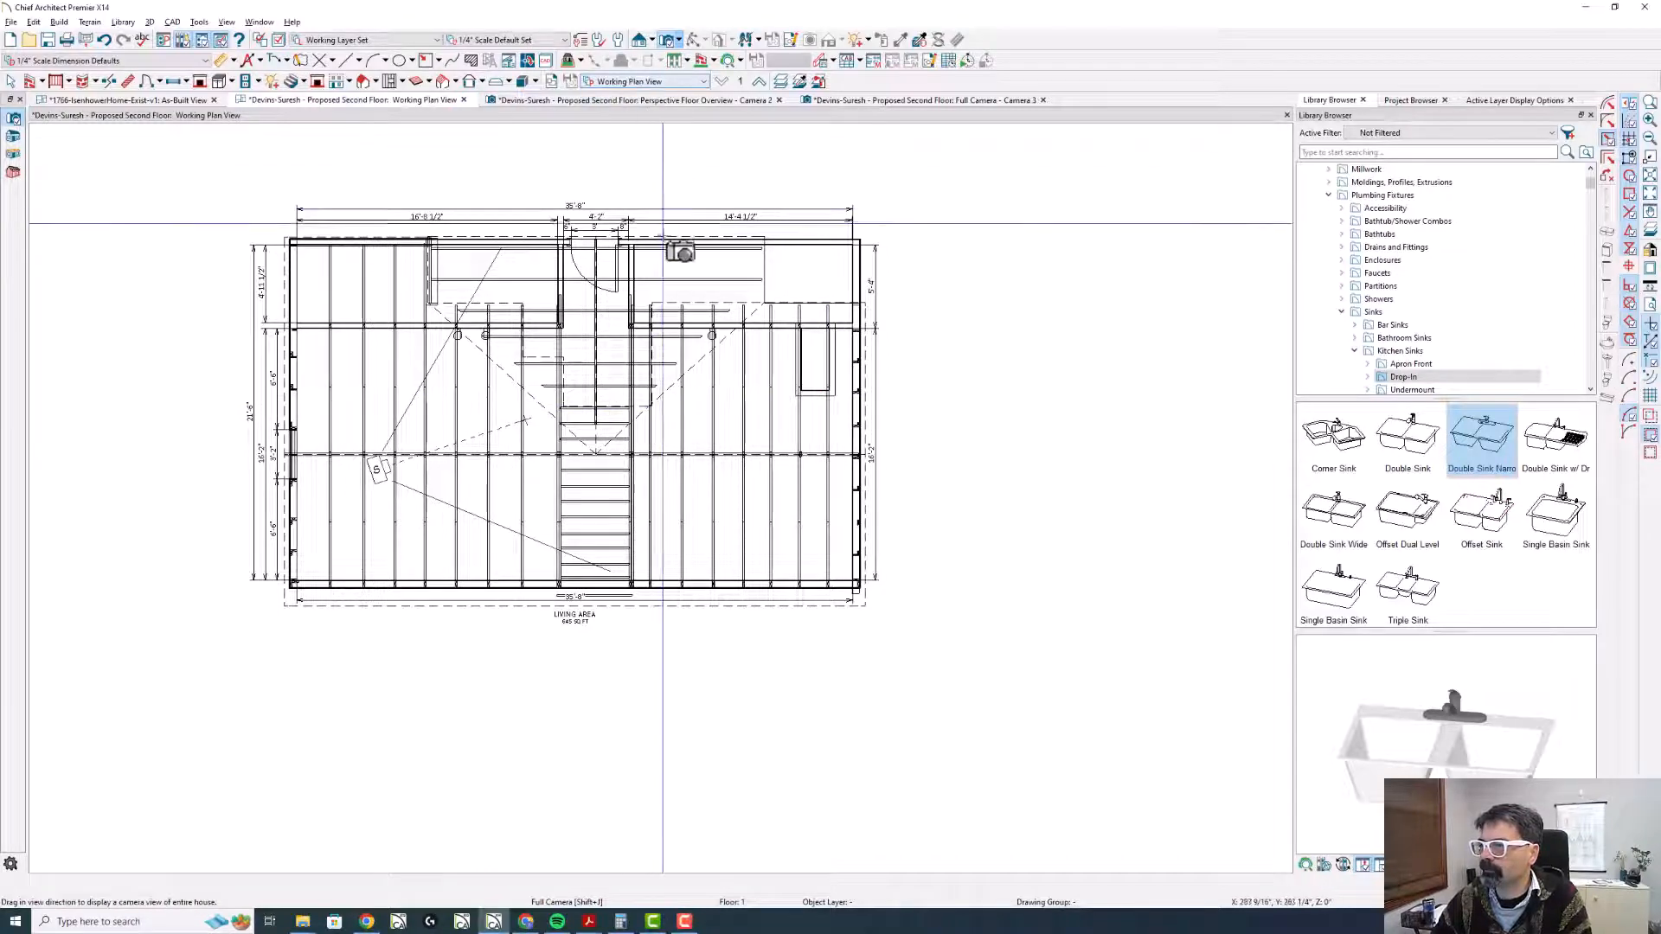
- Close the Camera 2 perspective overview and the As-Built View plan
{"action": "left_click", "coordinate": [606, 102]}
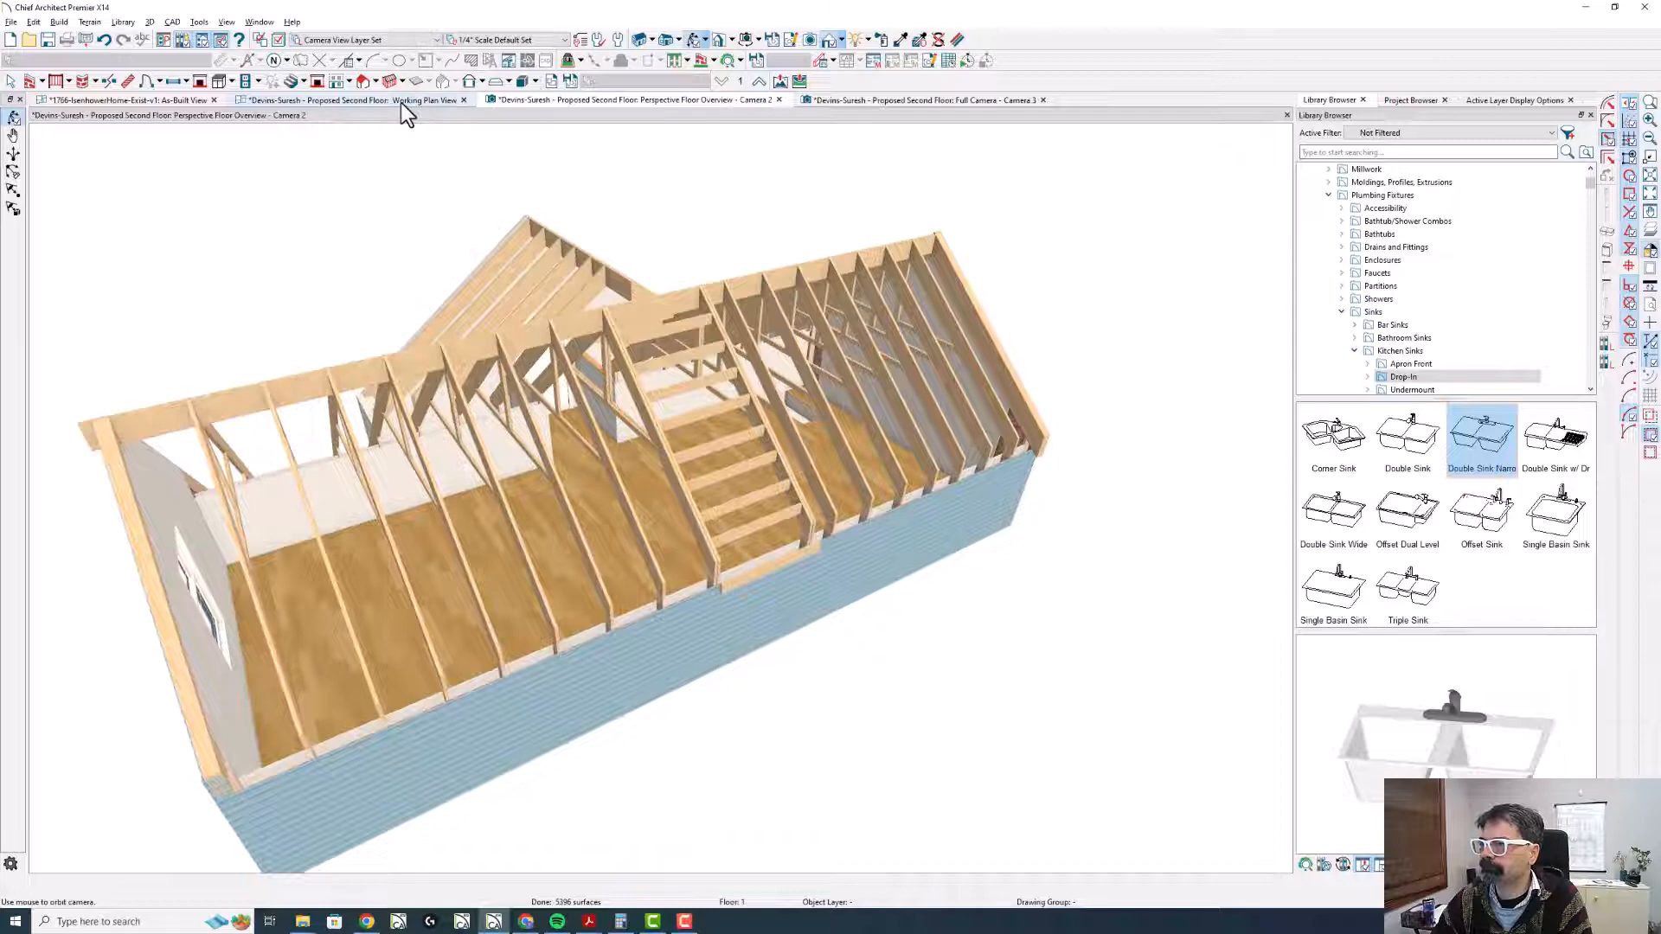
{"action": "left_click", "coordinate": [779, 100]}
{"action": "left_click", "coordinate": [214, 100]}
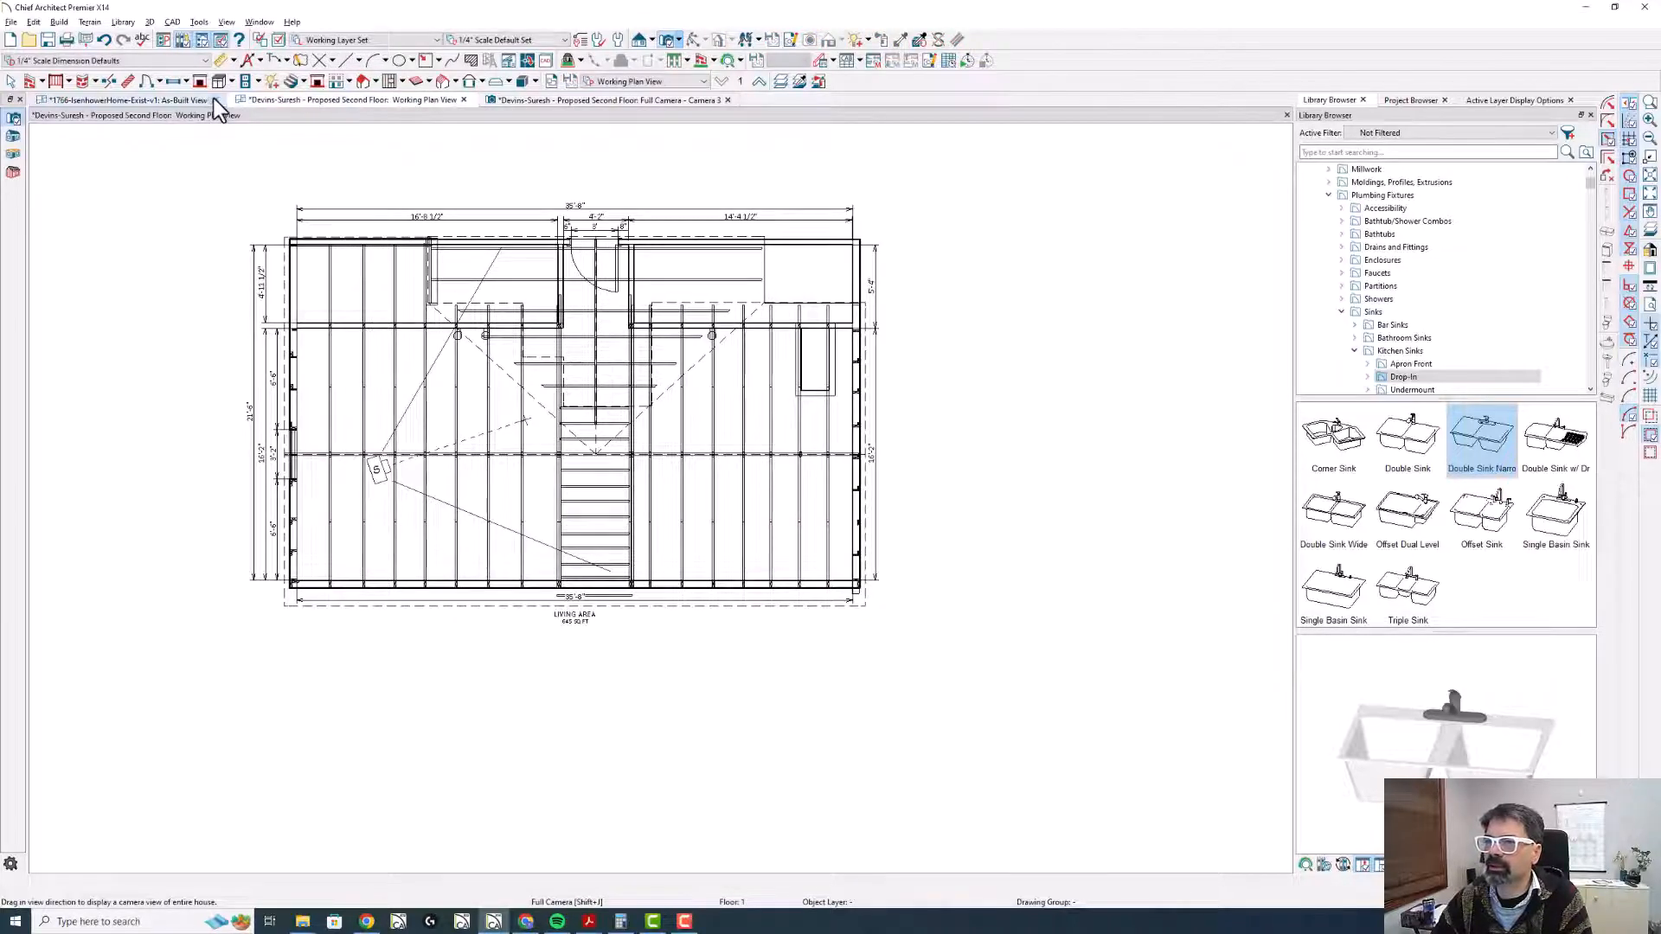
{"action": "left_click", "coordinate": [856, 487]}
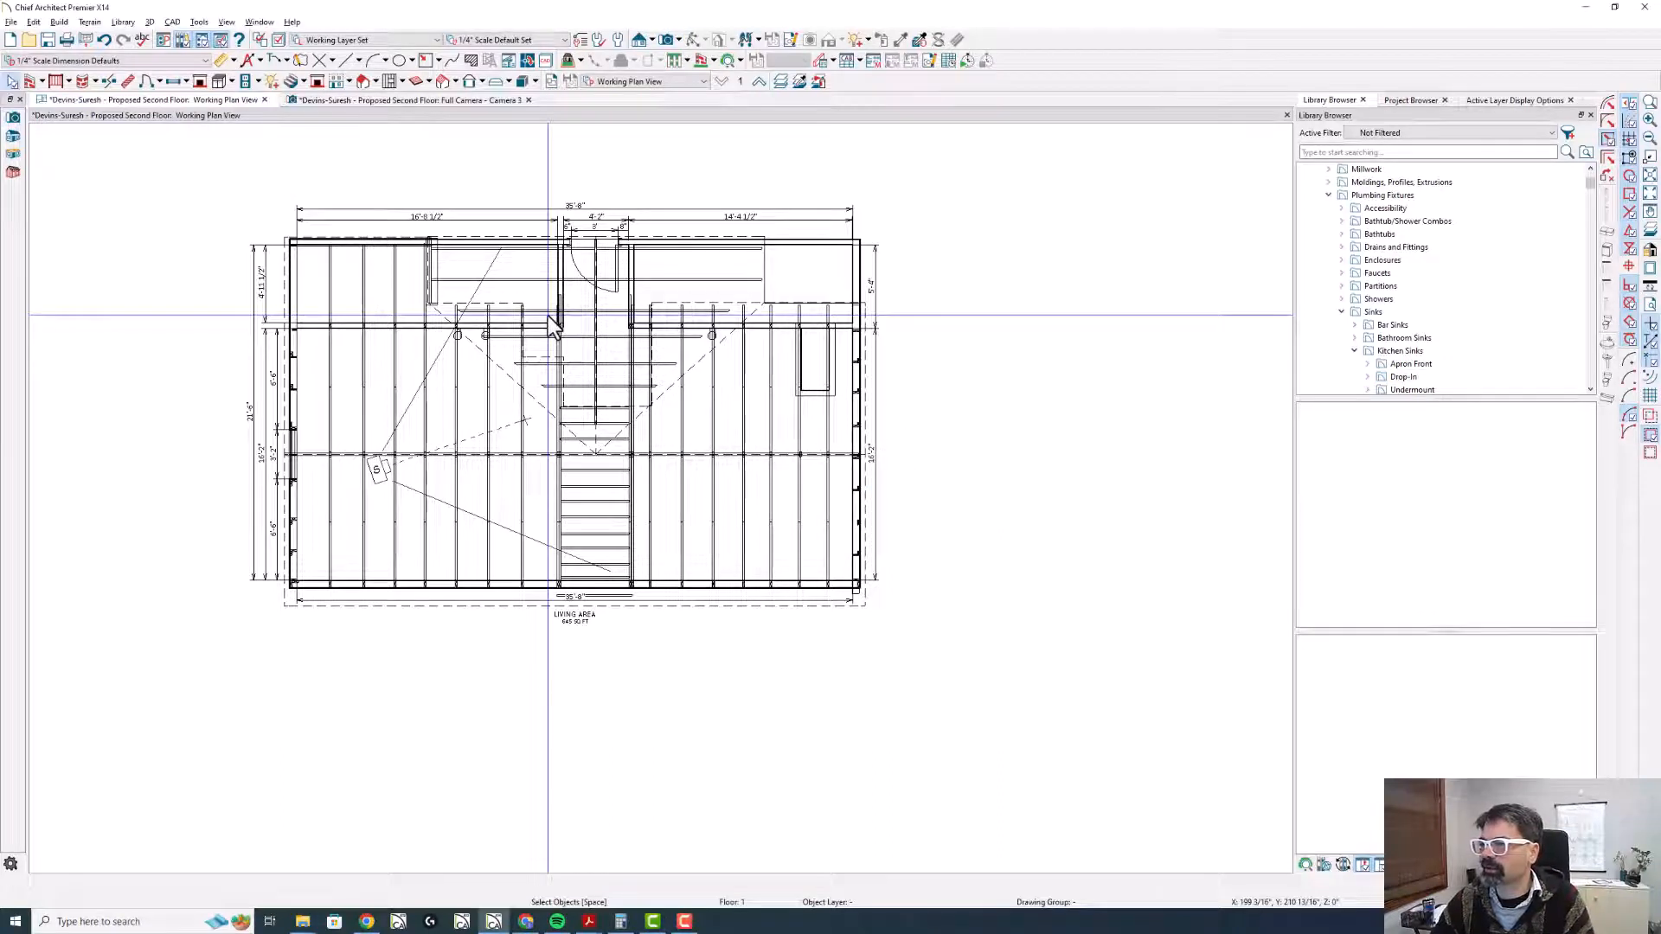
- Hide the layers of the roof framing members in the Working Plan View with the Layer Hider
{"action": "left_click", "coordinate": [649, 81]}
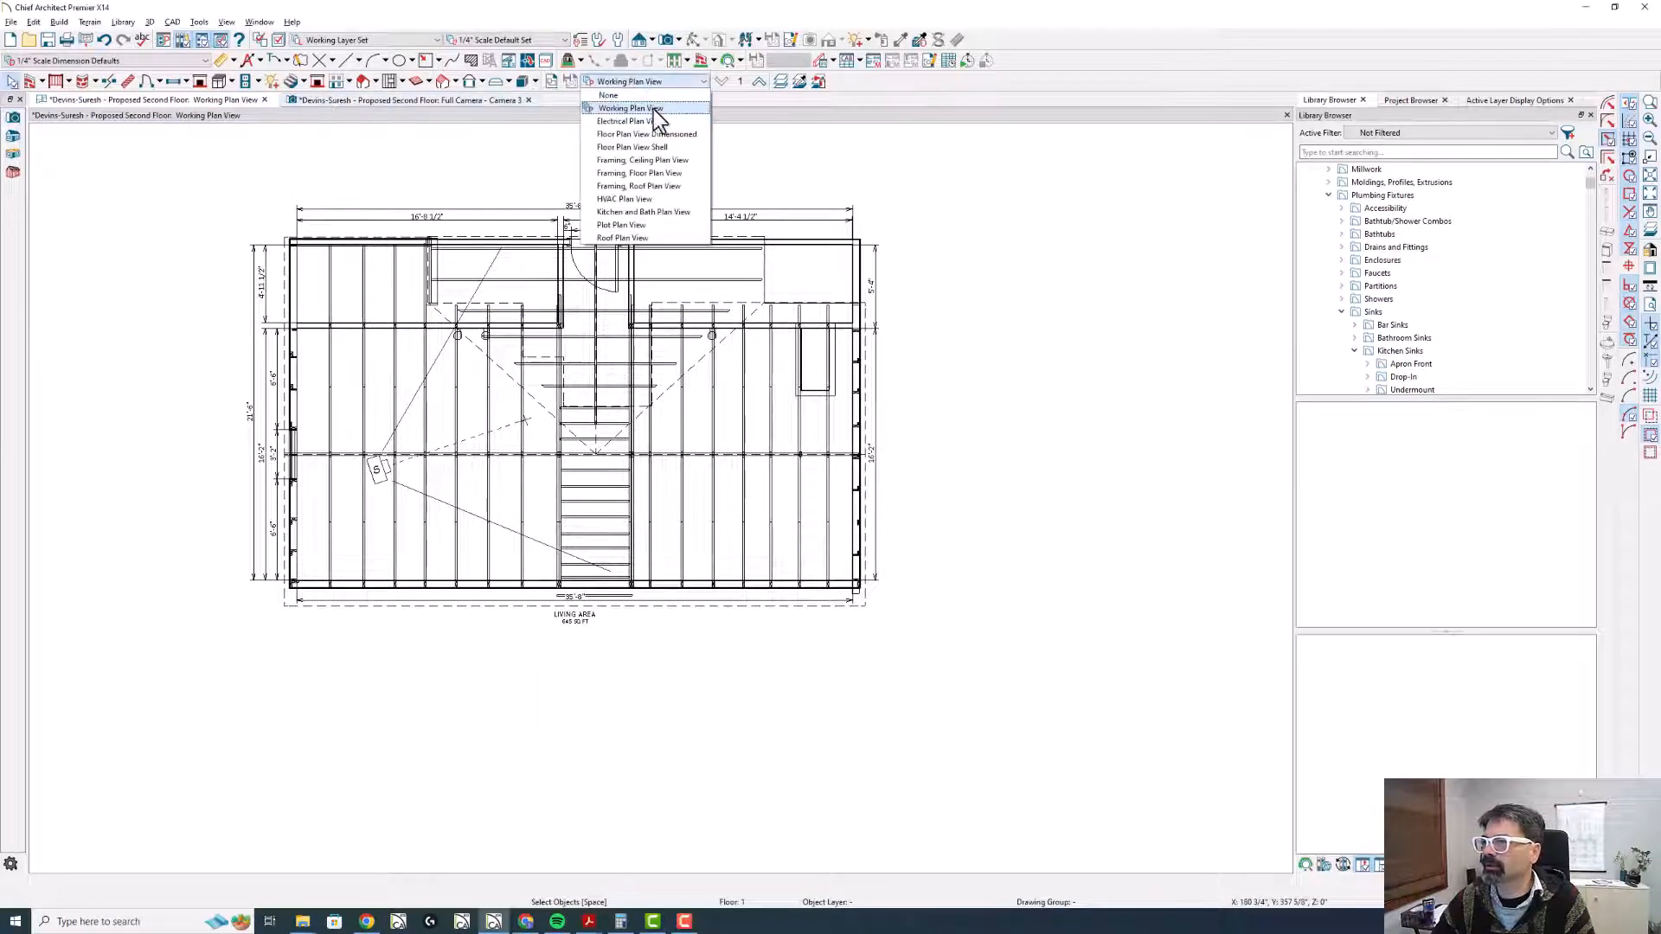
{"action": "left_click", "coordinate": [653, 109]}
{"action": "left_click", "coordinate": [782, 82]}
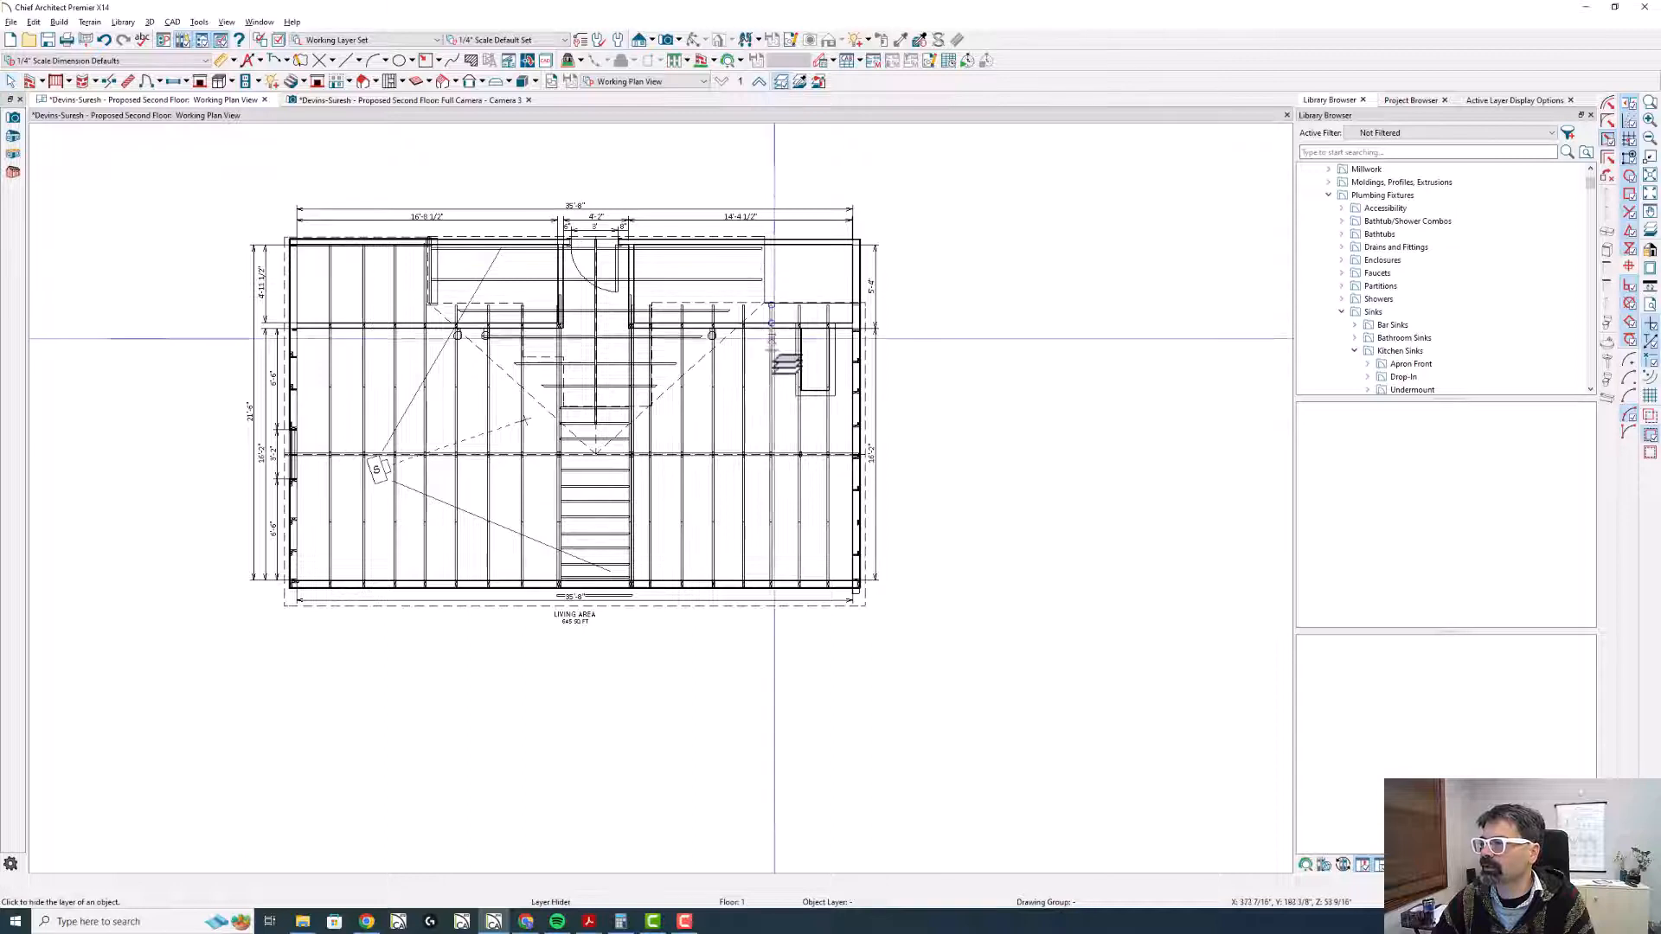
{"action": "left_click", "coordinate": [745, 373]}
{"action": "left_click", "coordinate": [744, 418]}
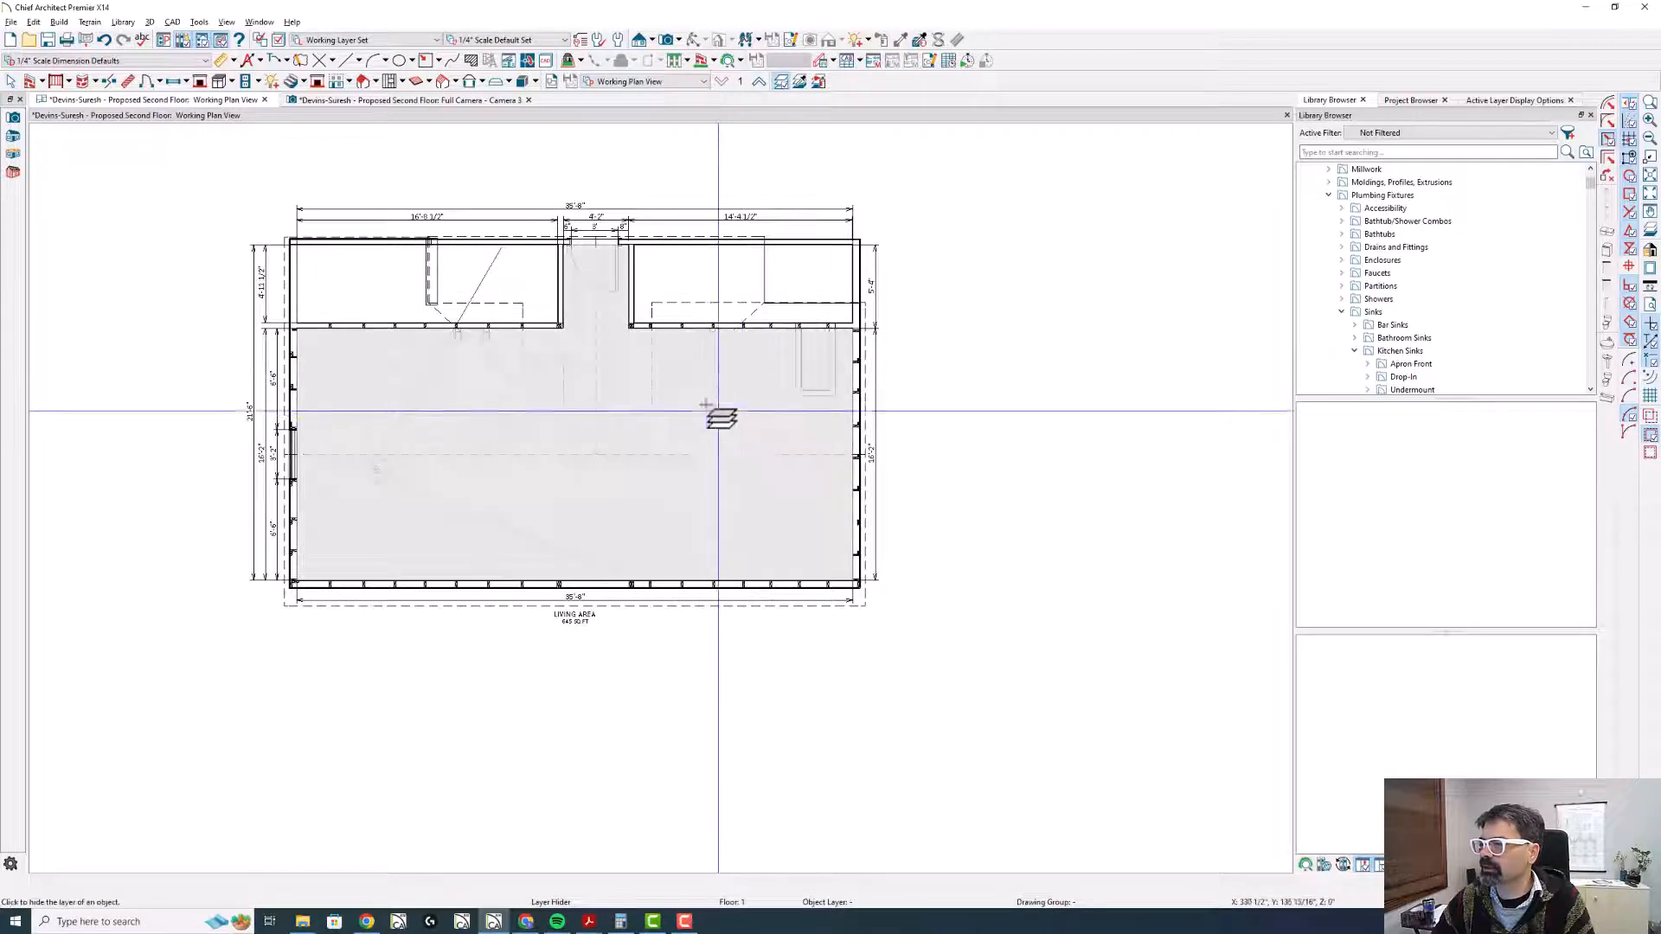
{"action": "key", "text": "space"}
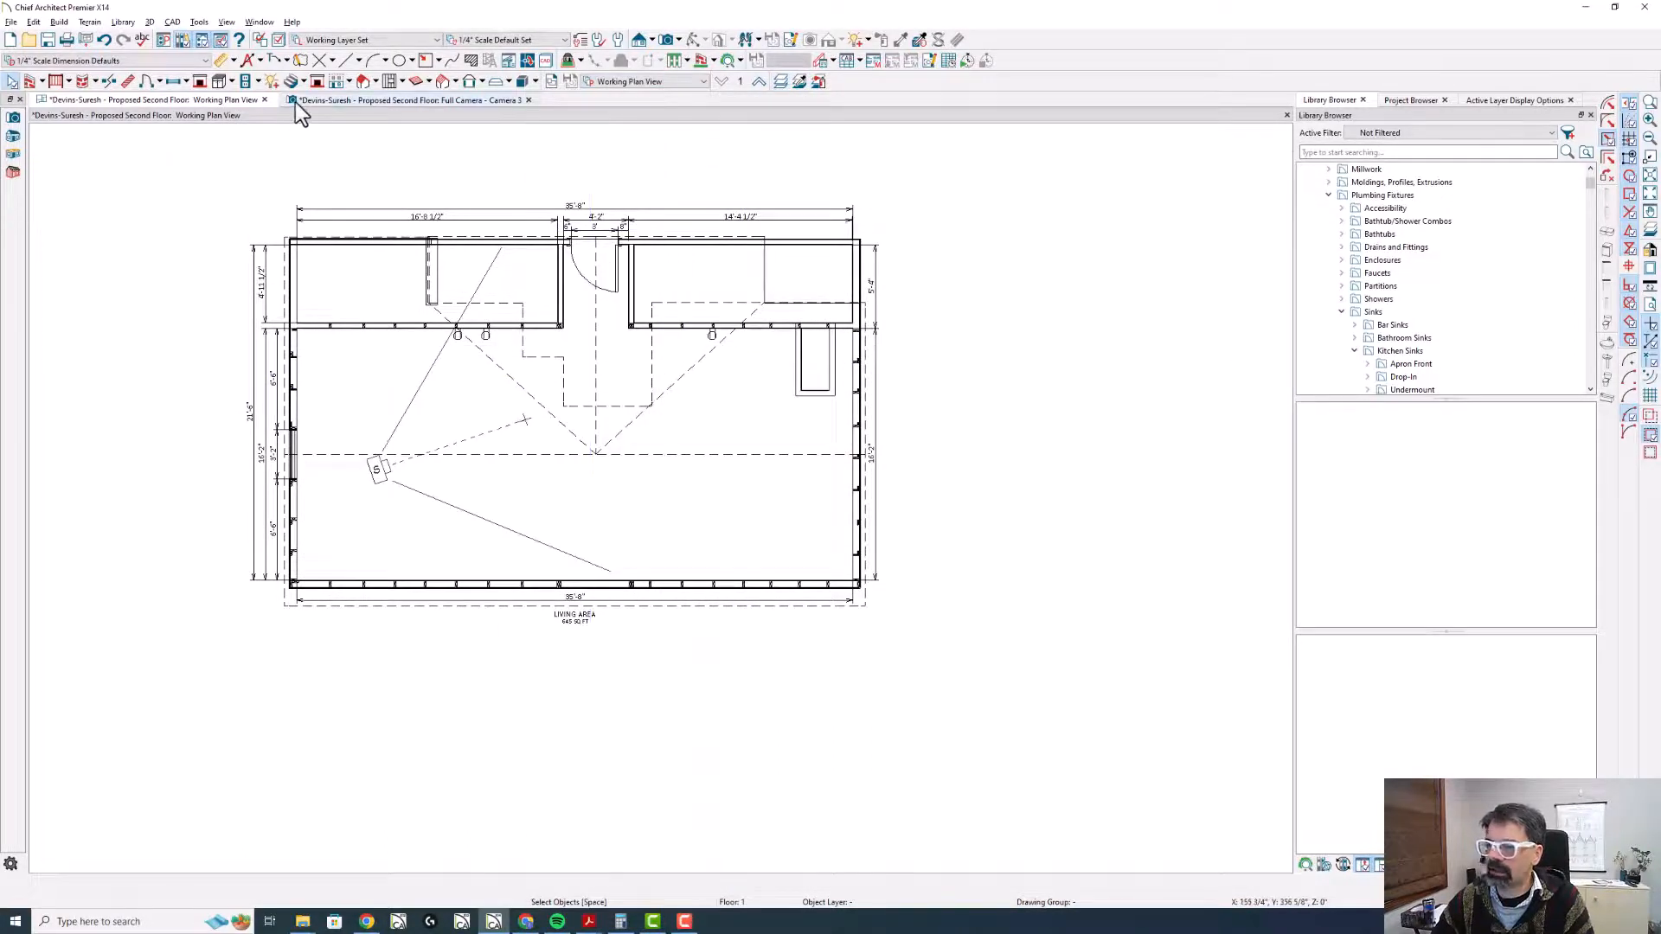
- Tile the working plan and the Camera 3 view side by side, with the floor plan enlarged in its window
{"action": "key", "text": "shift+F4"}
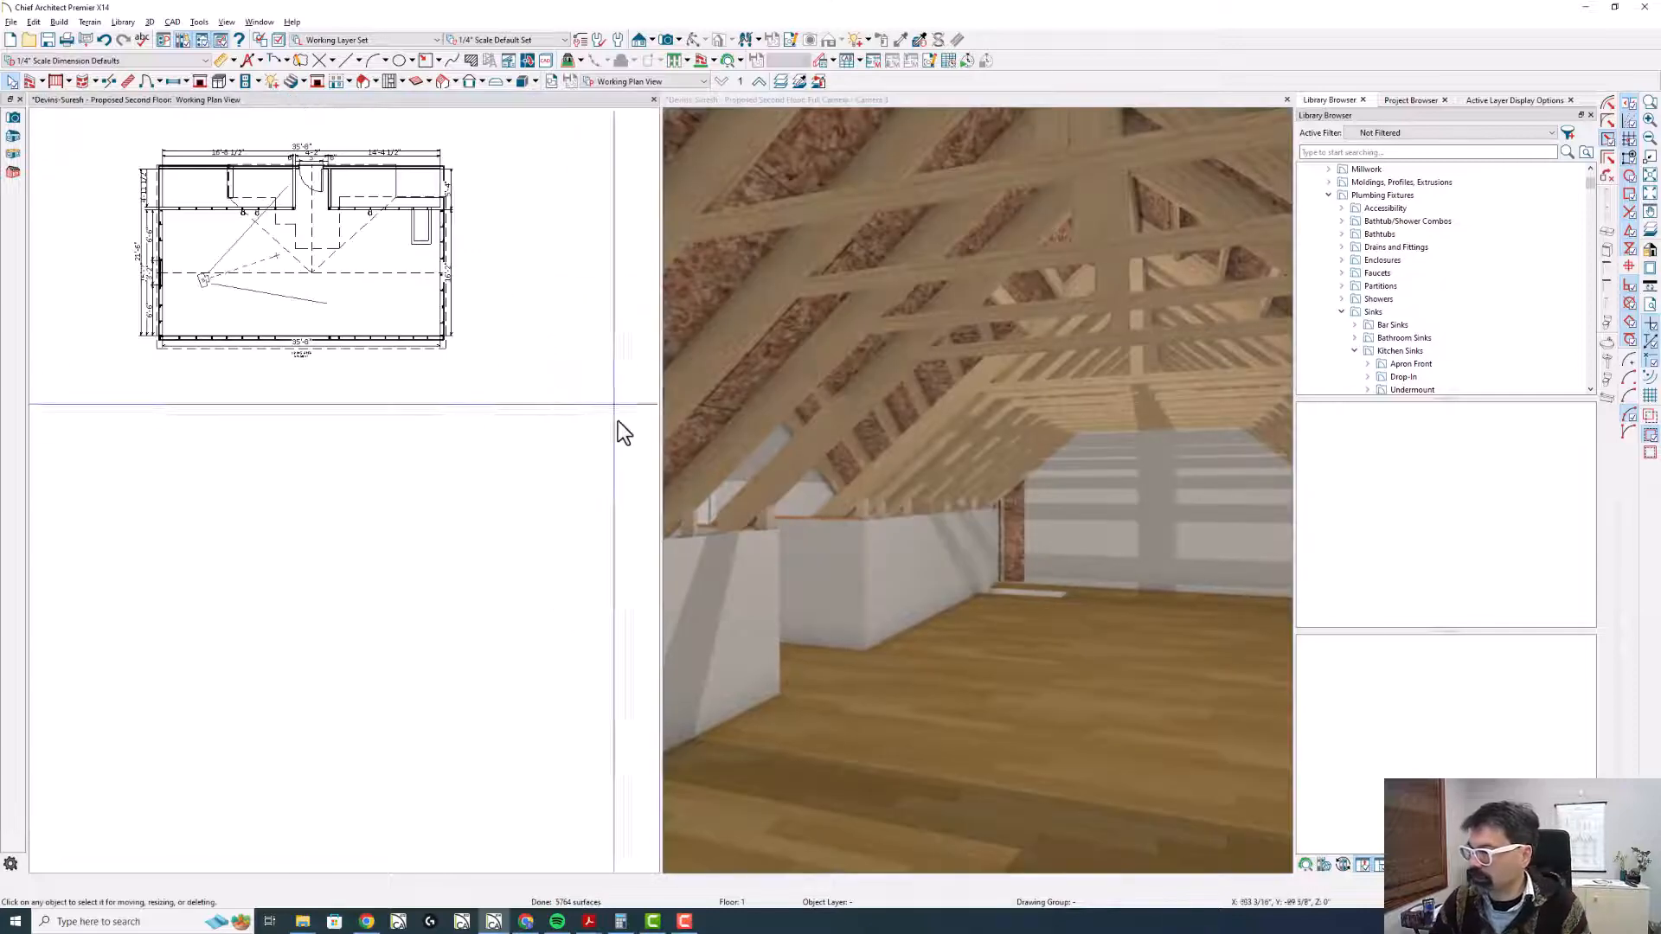
{"action": "scroll", "coordinate": [295, 216], "scroll_direction": "up", "scroll_amount": 1}
{"action": "middle_click_drag", "start_coordinate": [295, 217], "coordinate": [312, 323]}
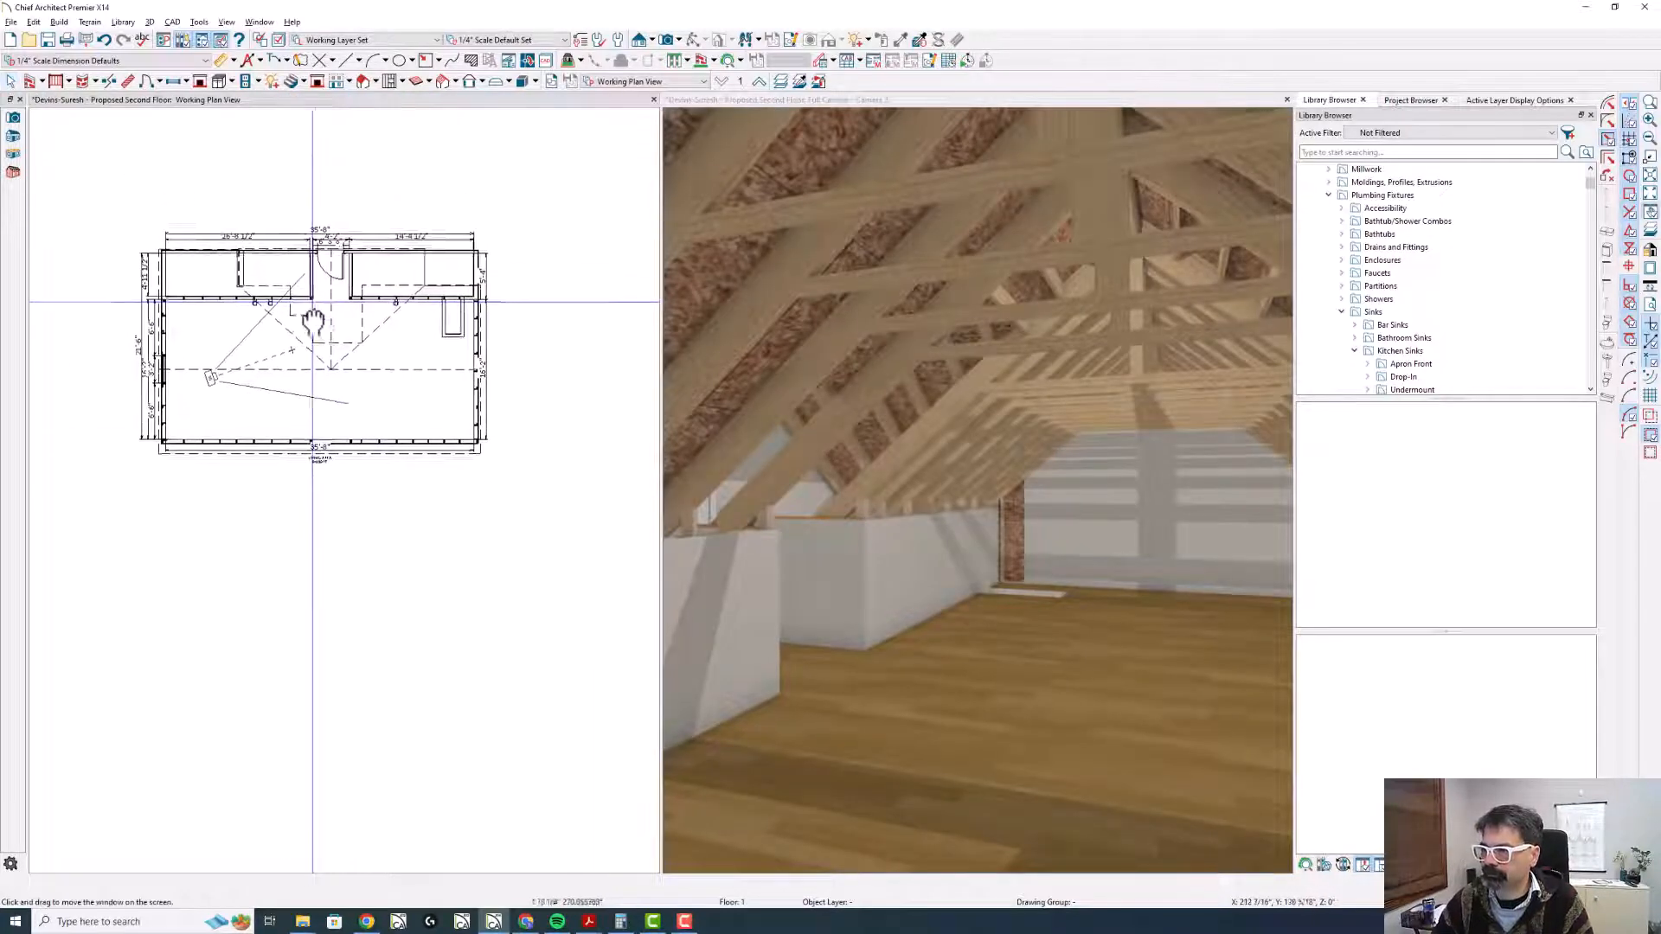
{"action": "scroll", "coordinate": [313, 324], "scroll_direction": "up", "scroll_amount": 2}
{"action": "scroll", "coordinate": [312, 329], "scroll_direction": "up", "scroll_amount": 1}
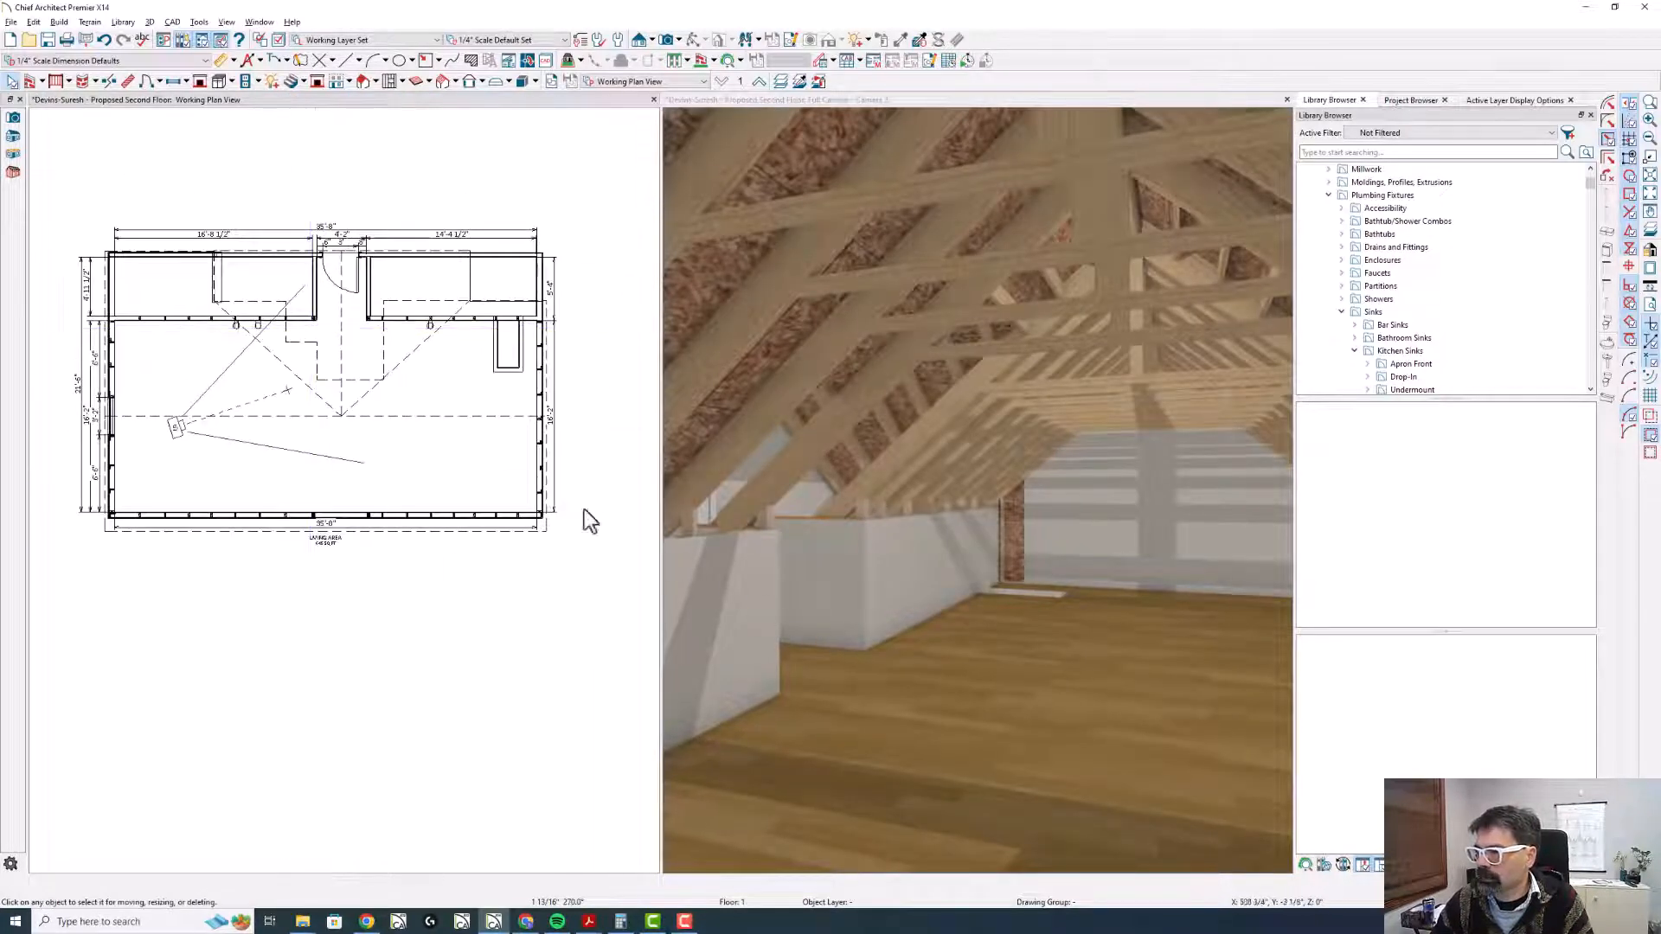
- Enable Default Wall Top Height for the two knee walls on either side of the entry door passage
{"action": "left_click", "coordinate": [192, 320]}
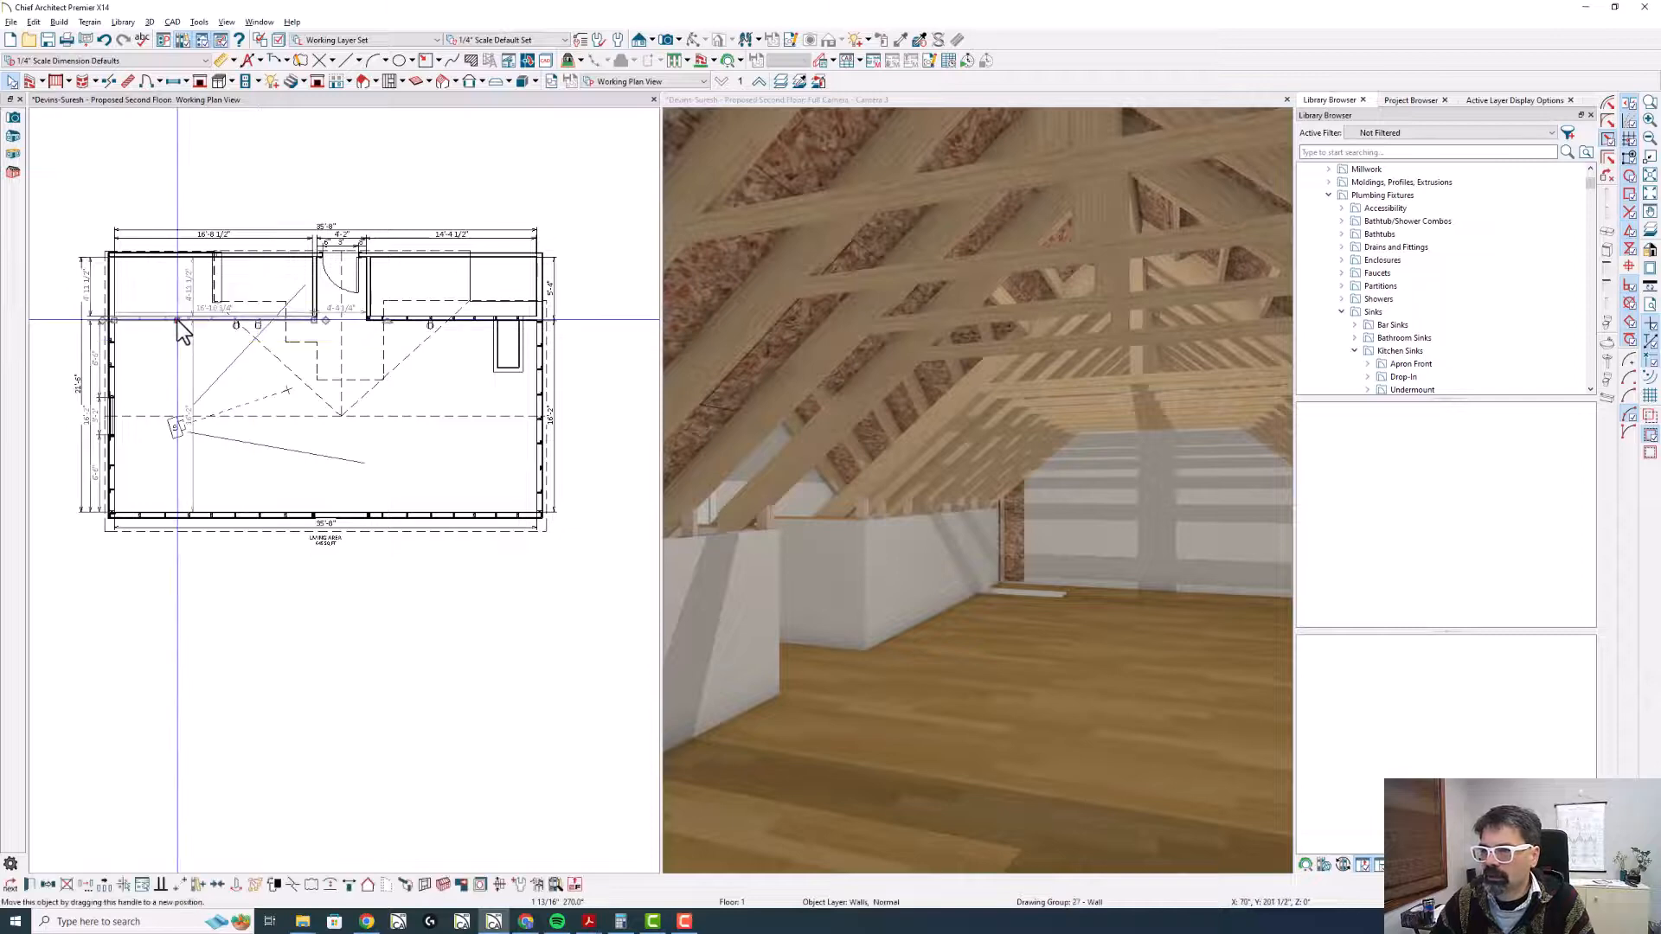
{"action": "left_click", "coordinate": [419, 329], "text": "shift"}
{"action": "double_click", "coordinate": [419, 328]}
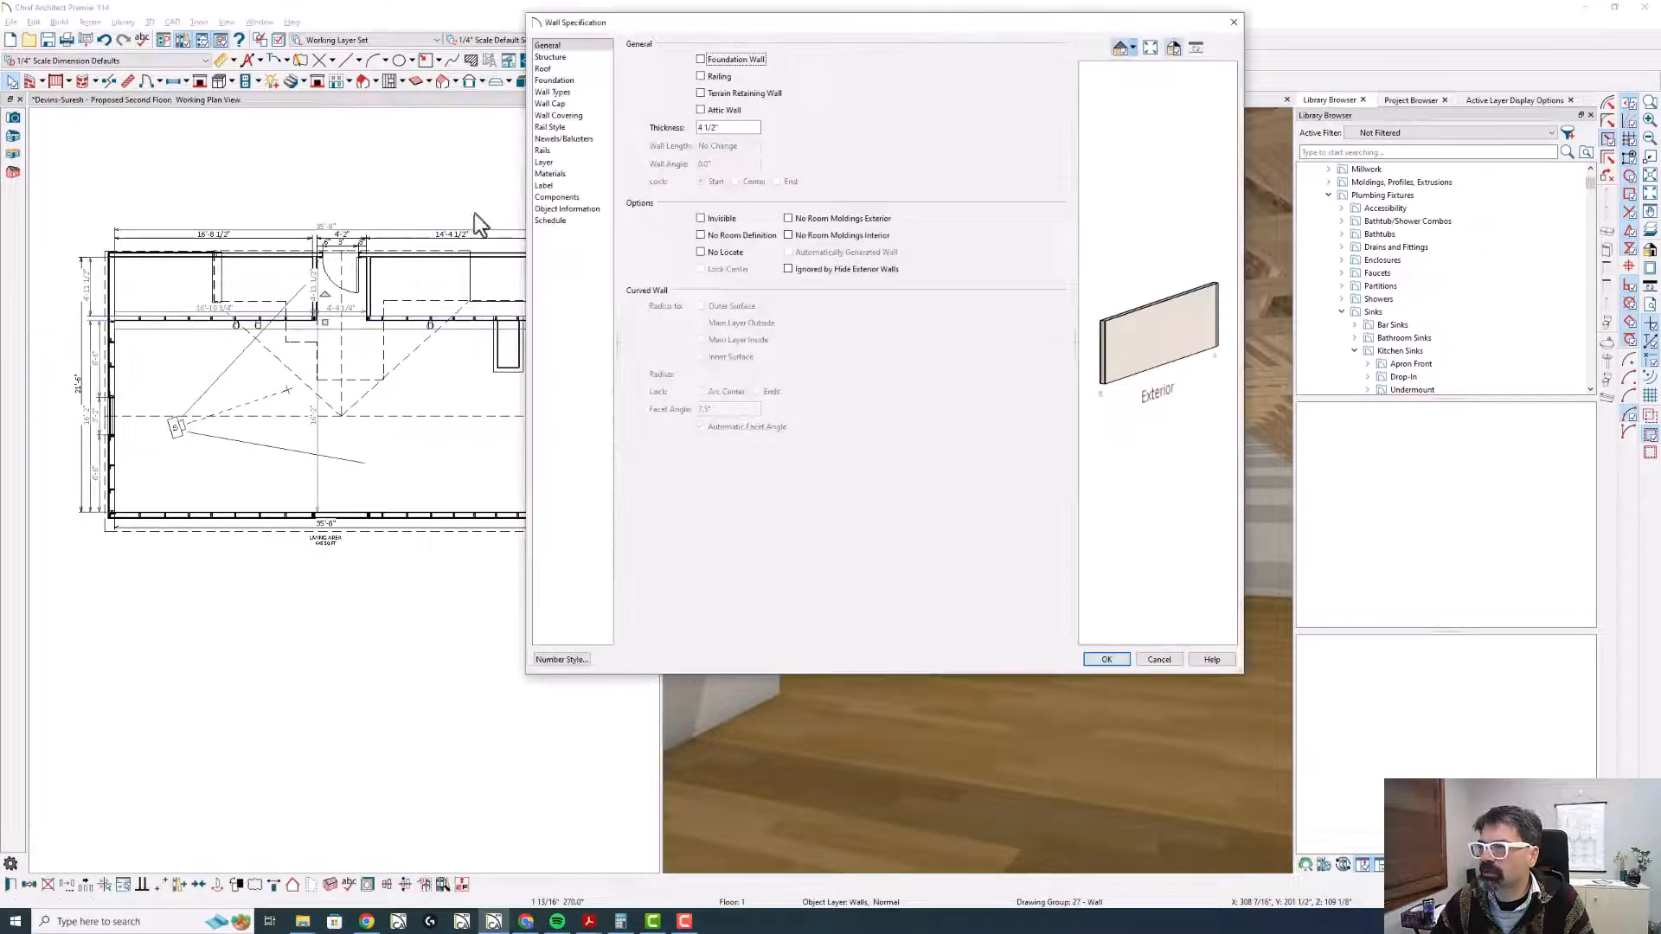
{"action": "left_click", "coordinate": [550, 56]}
{"action": "left_click", "coordinate": [699, 61]}
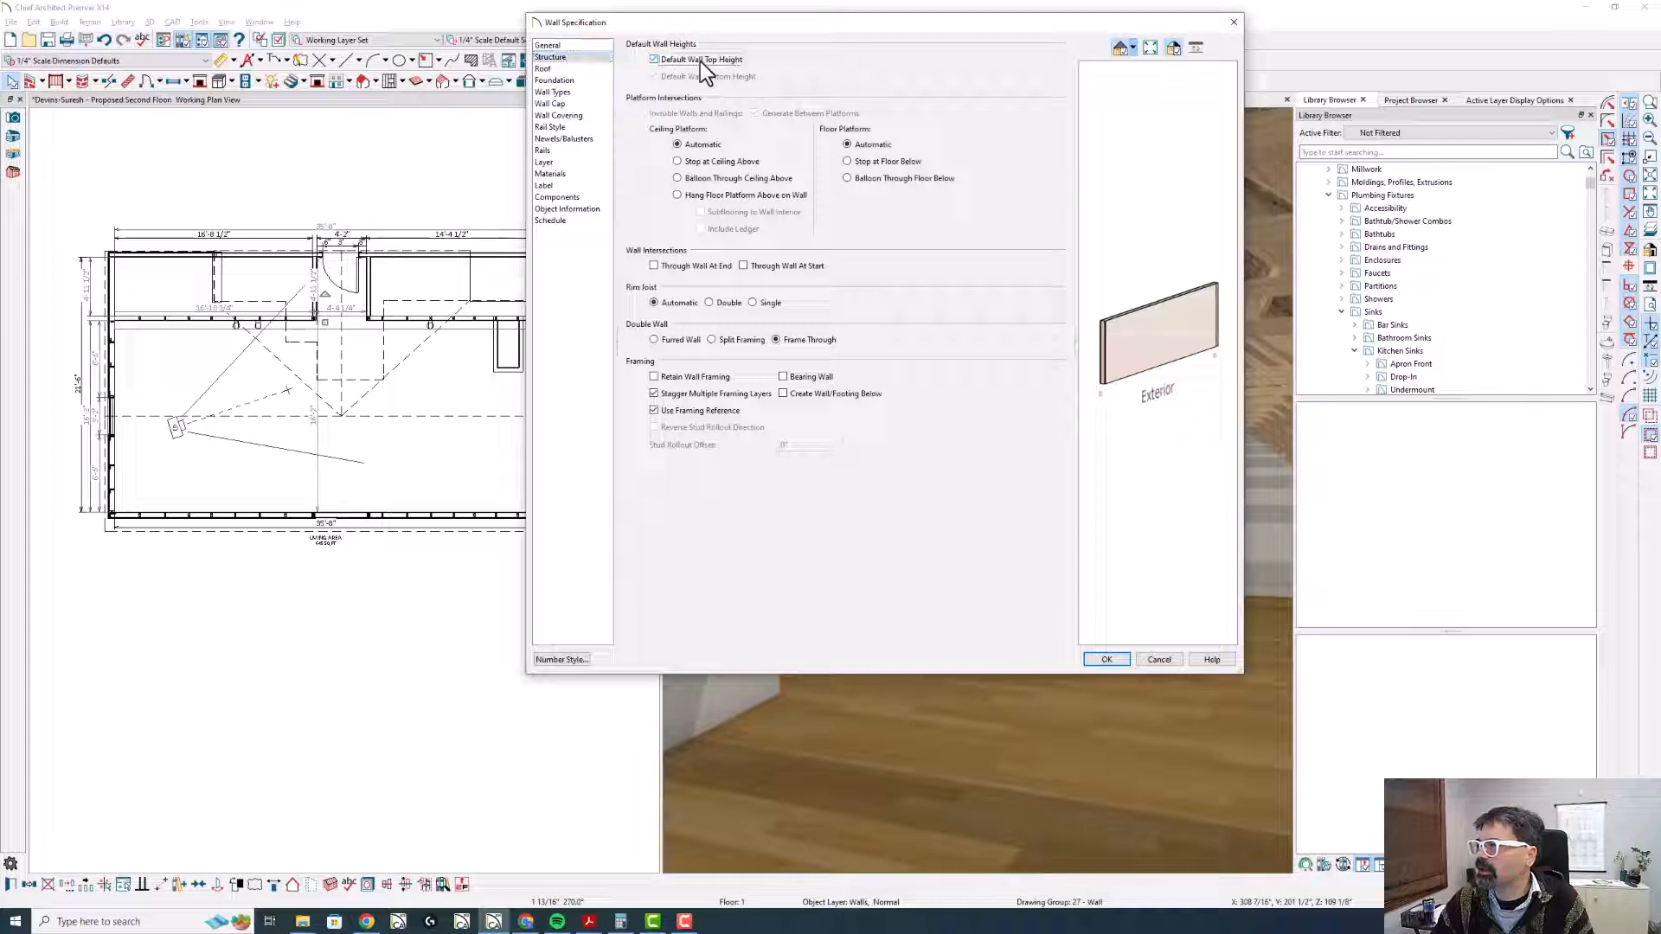
{"action": "key", "text": "Return"}
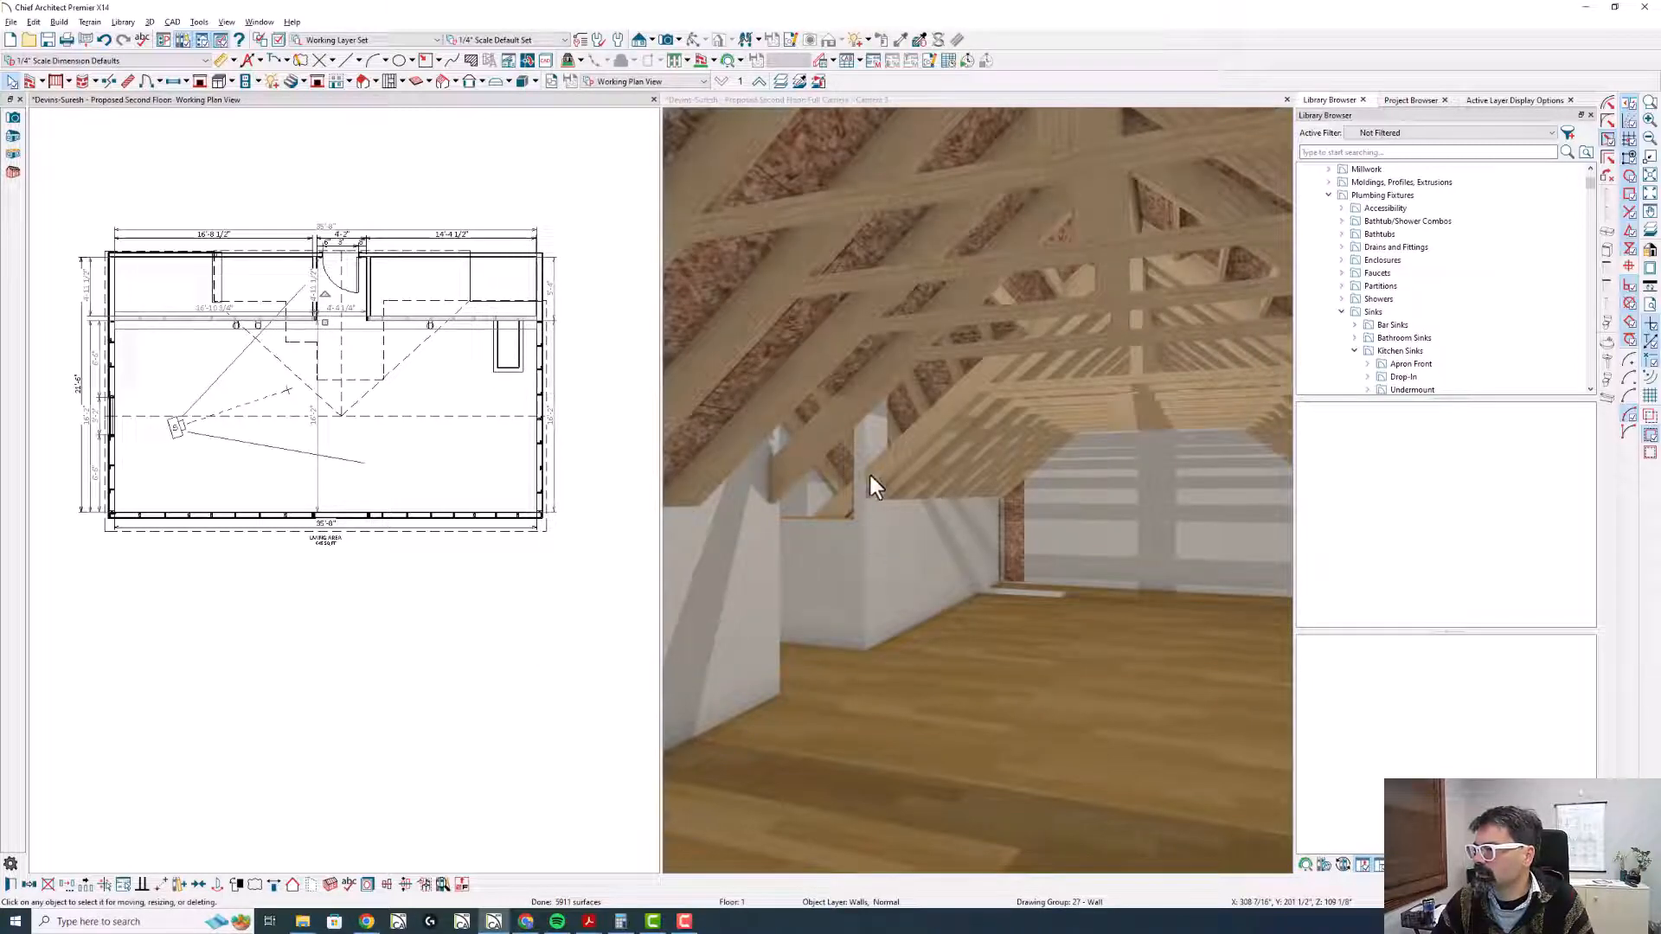
- Turn on Use Room Ceiling Finish in the structure settings of the two main roof planes
{"action": "left_click", "coordinate": [859, 554]}
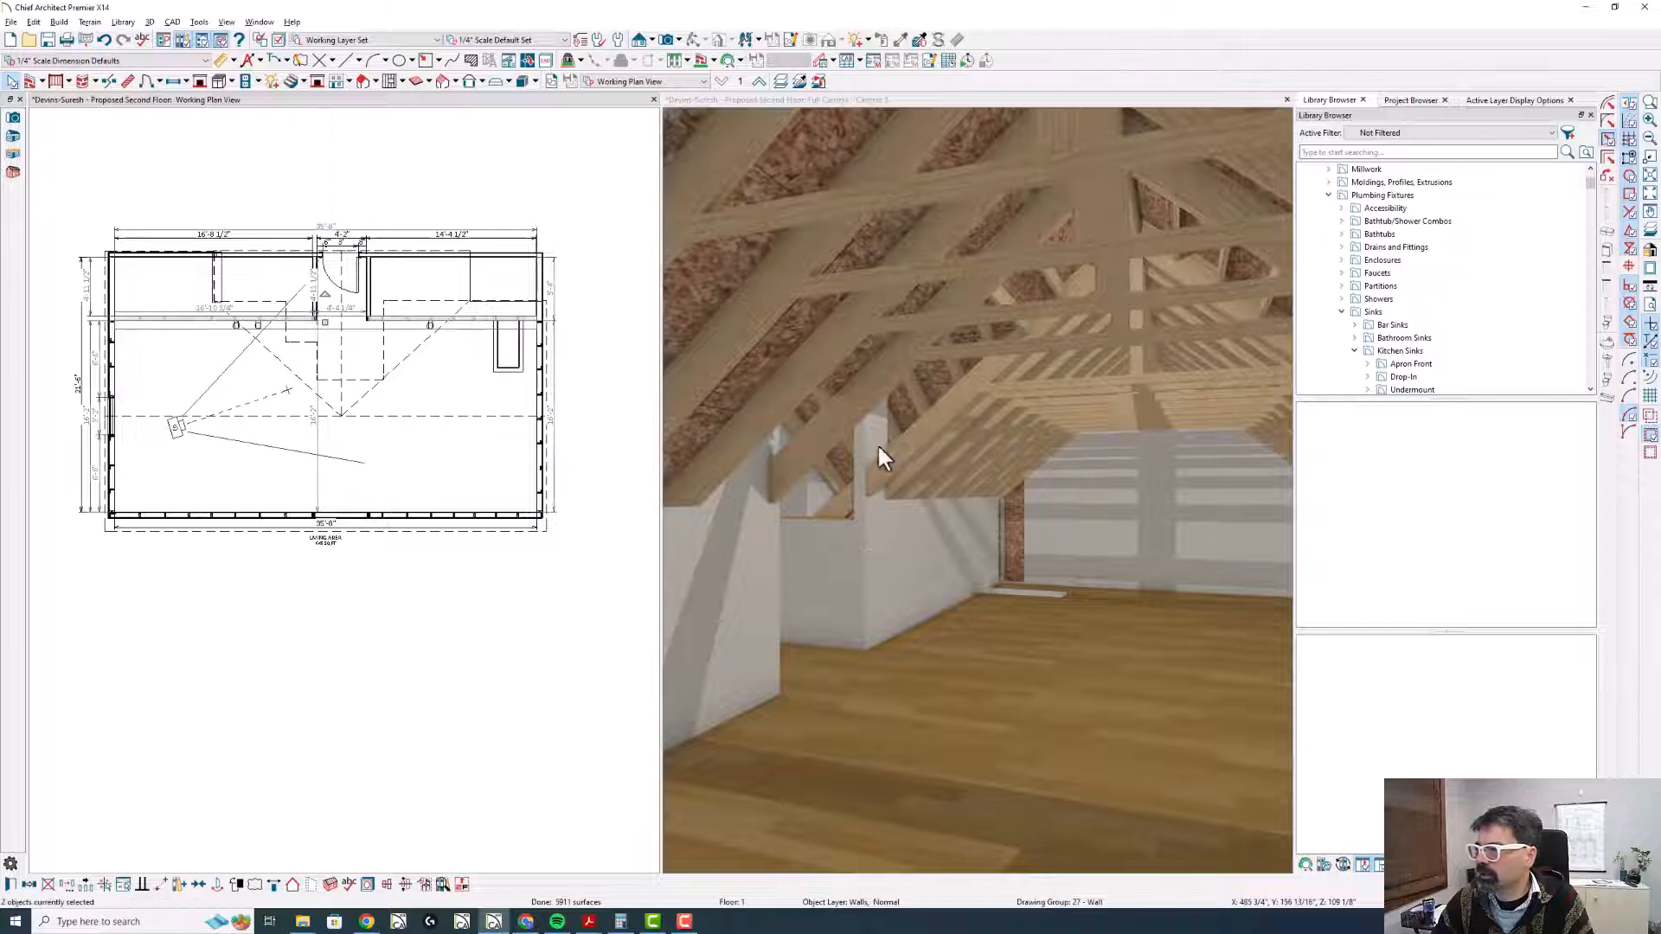
{"action": "left_click", "coordinate": [438, 421]}
{"action": "double_click", "coordinate": [436, 419]}
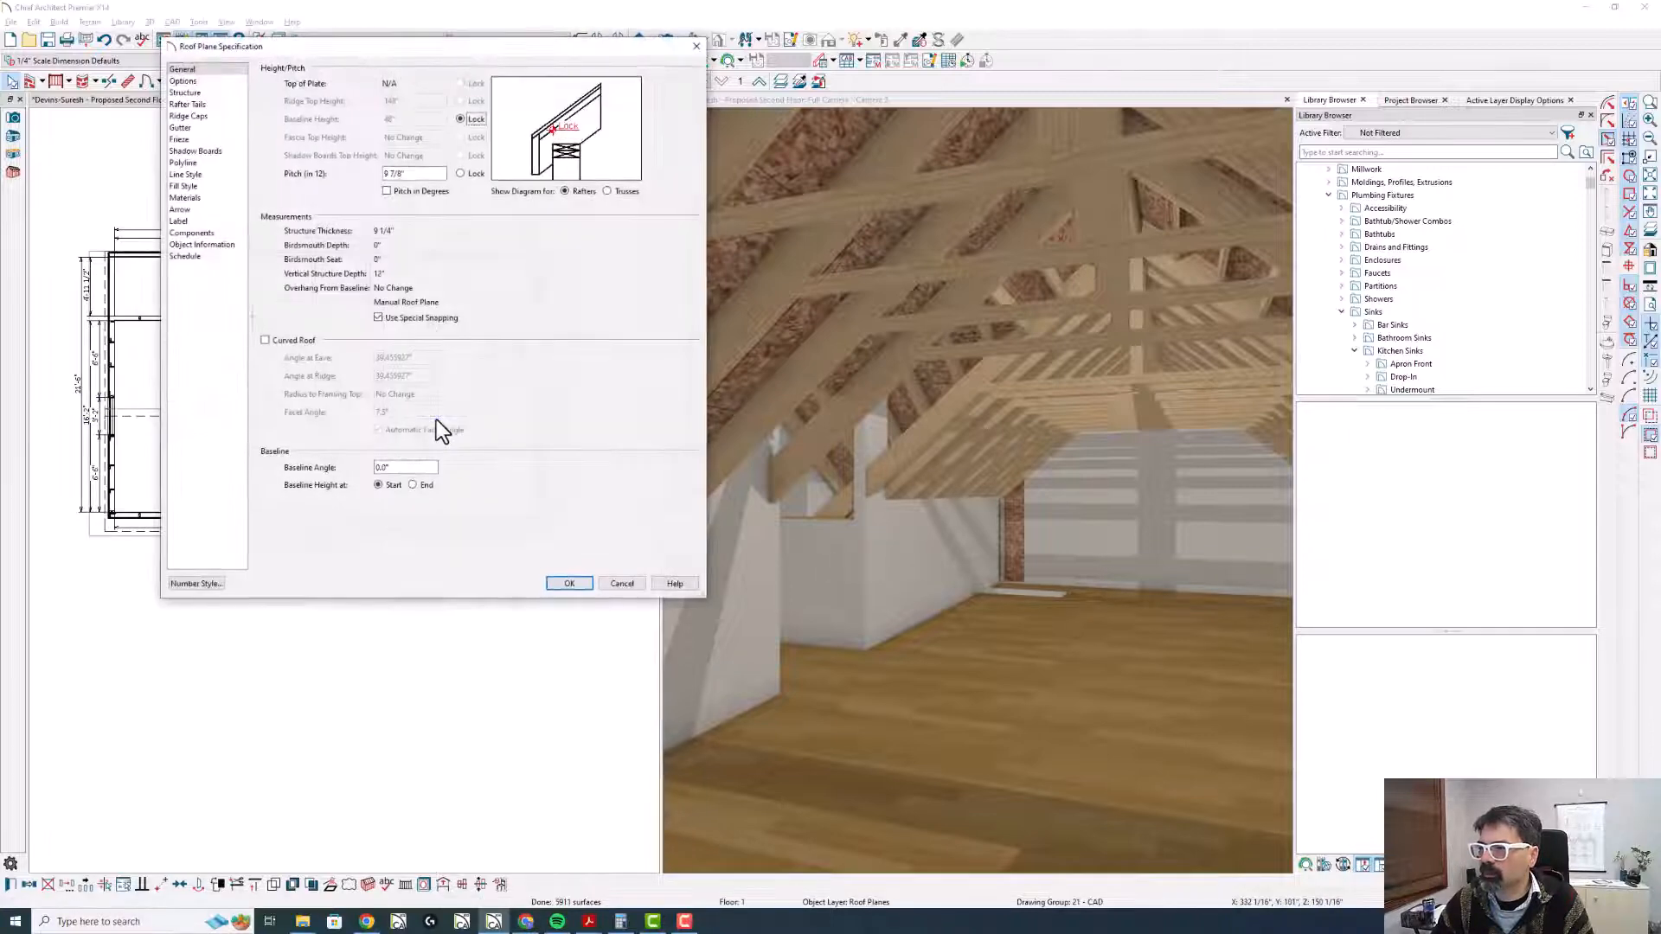
{"action": "left_click", "coordinate": [216, 83]}
{"action": "left_click", "coordinate": [215, 103]}
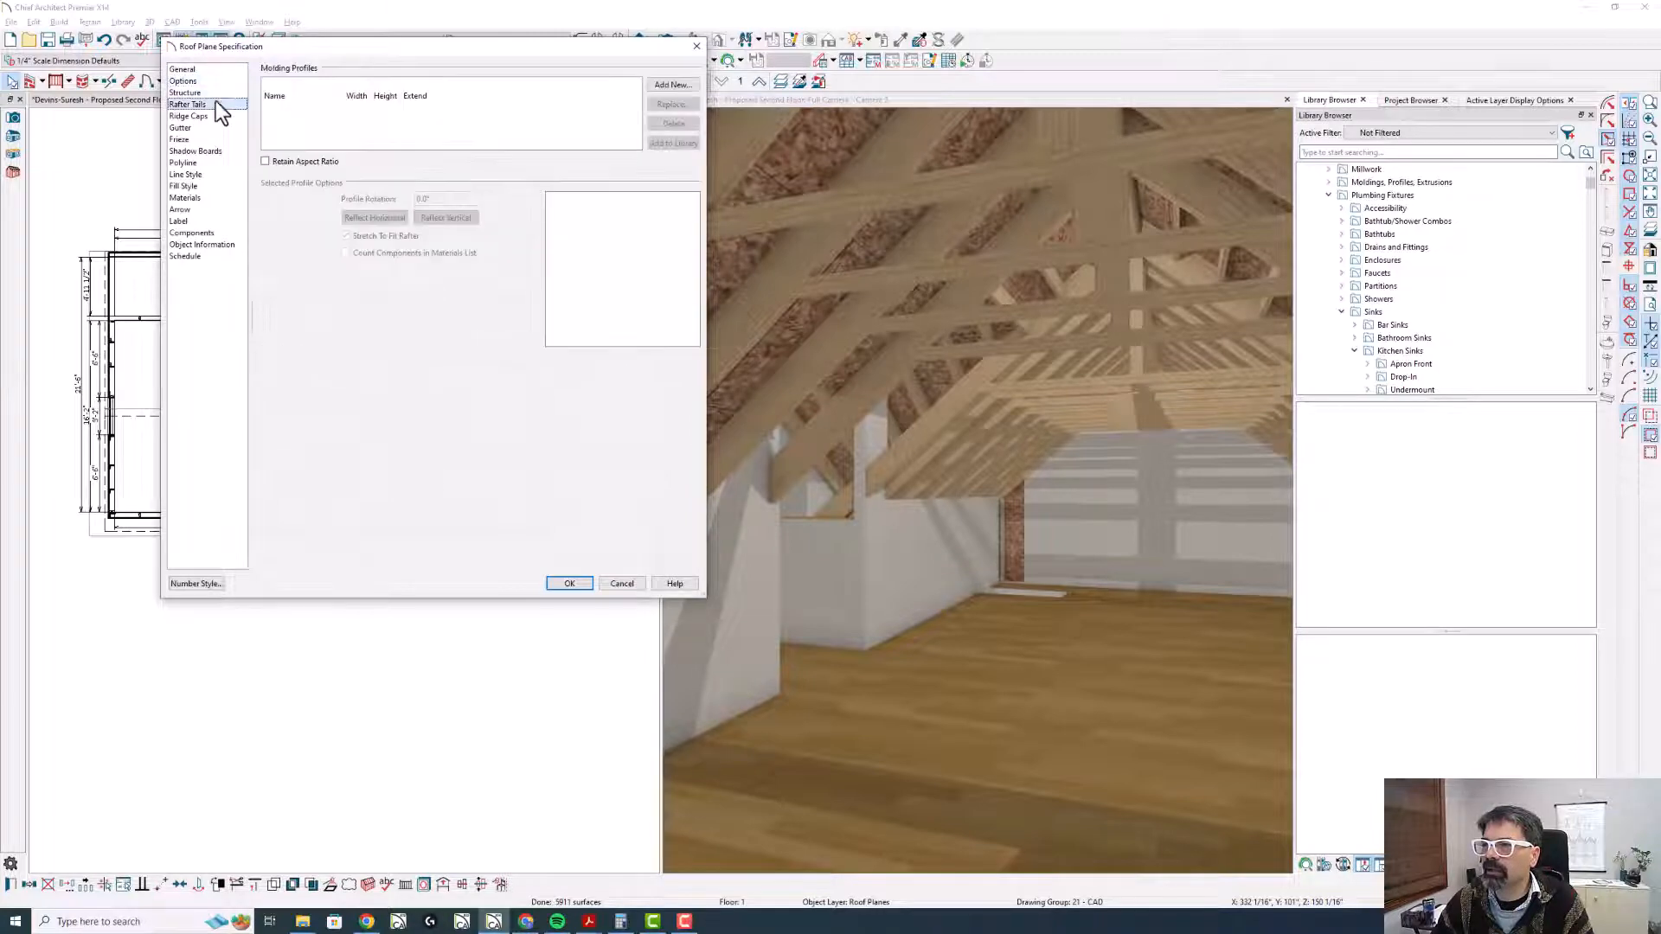
{"action": "left_click", "coordinate": [216, 93]}
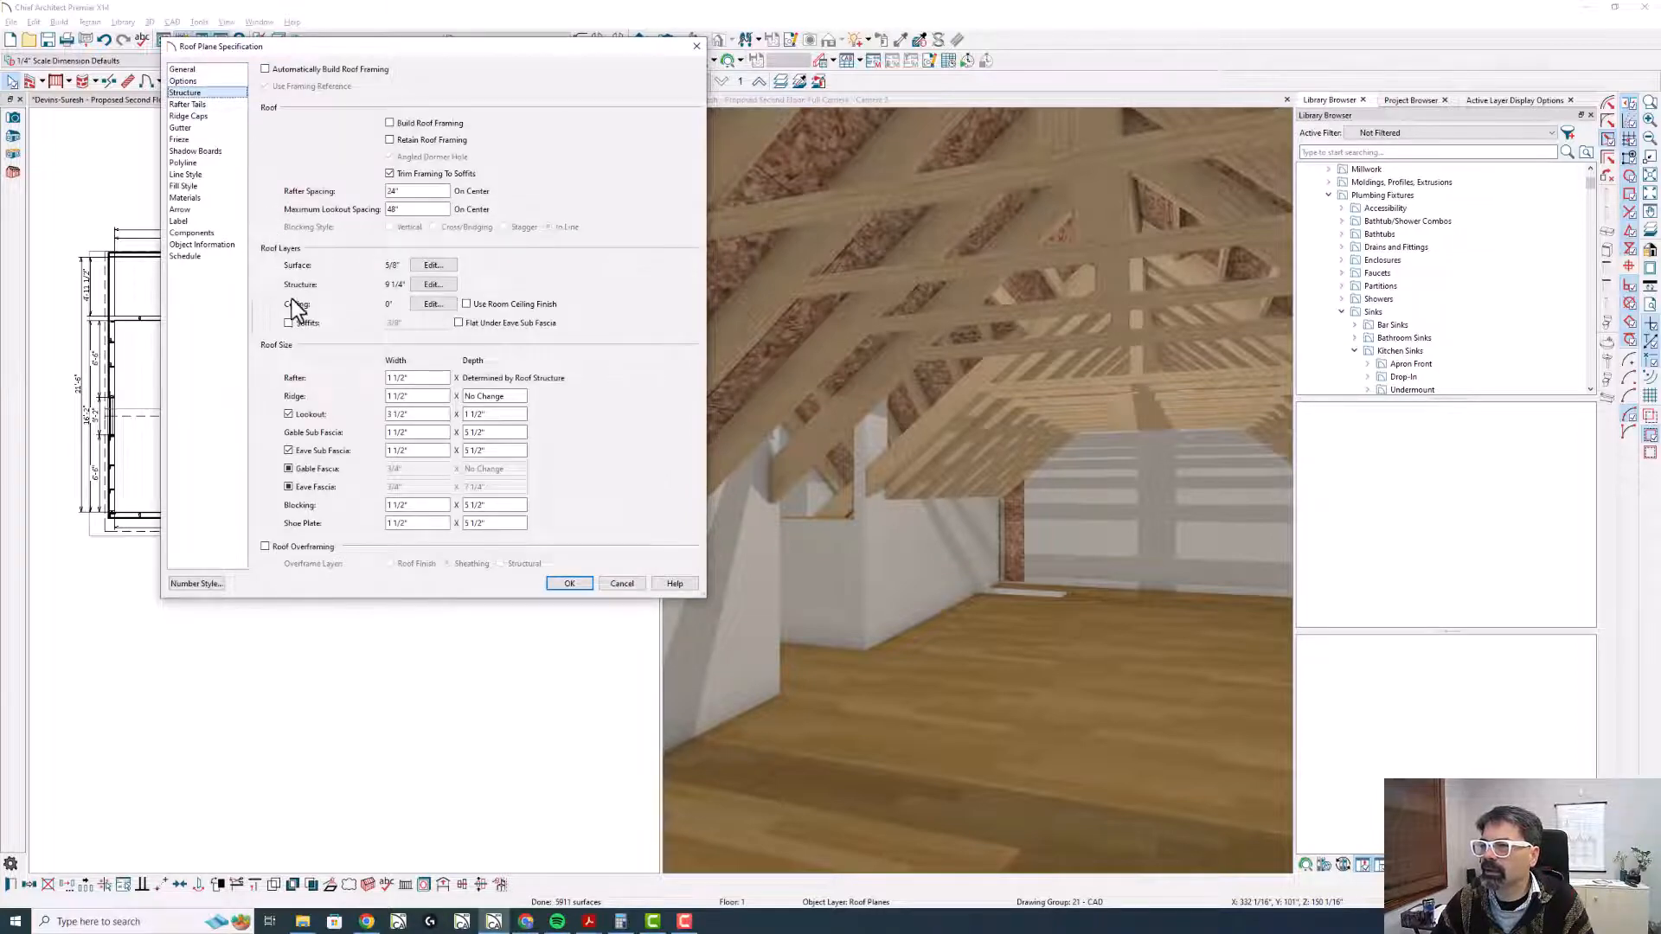
{"action": "left_click", "coordinate": [468, 304]}
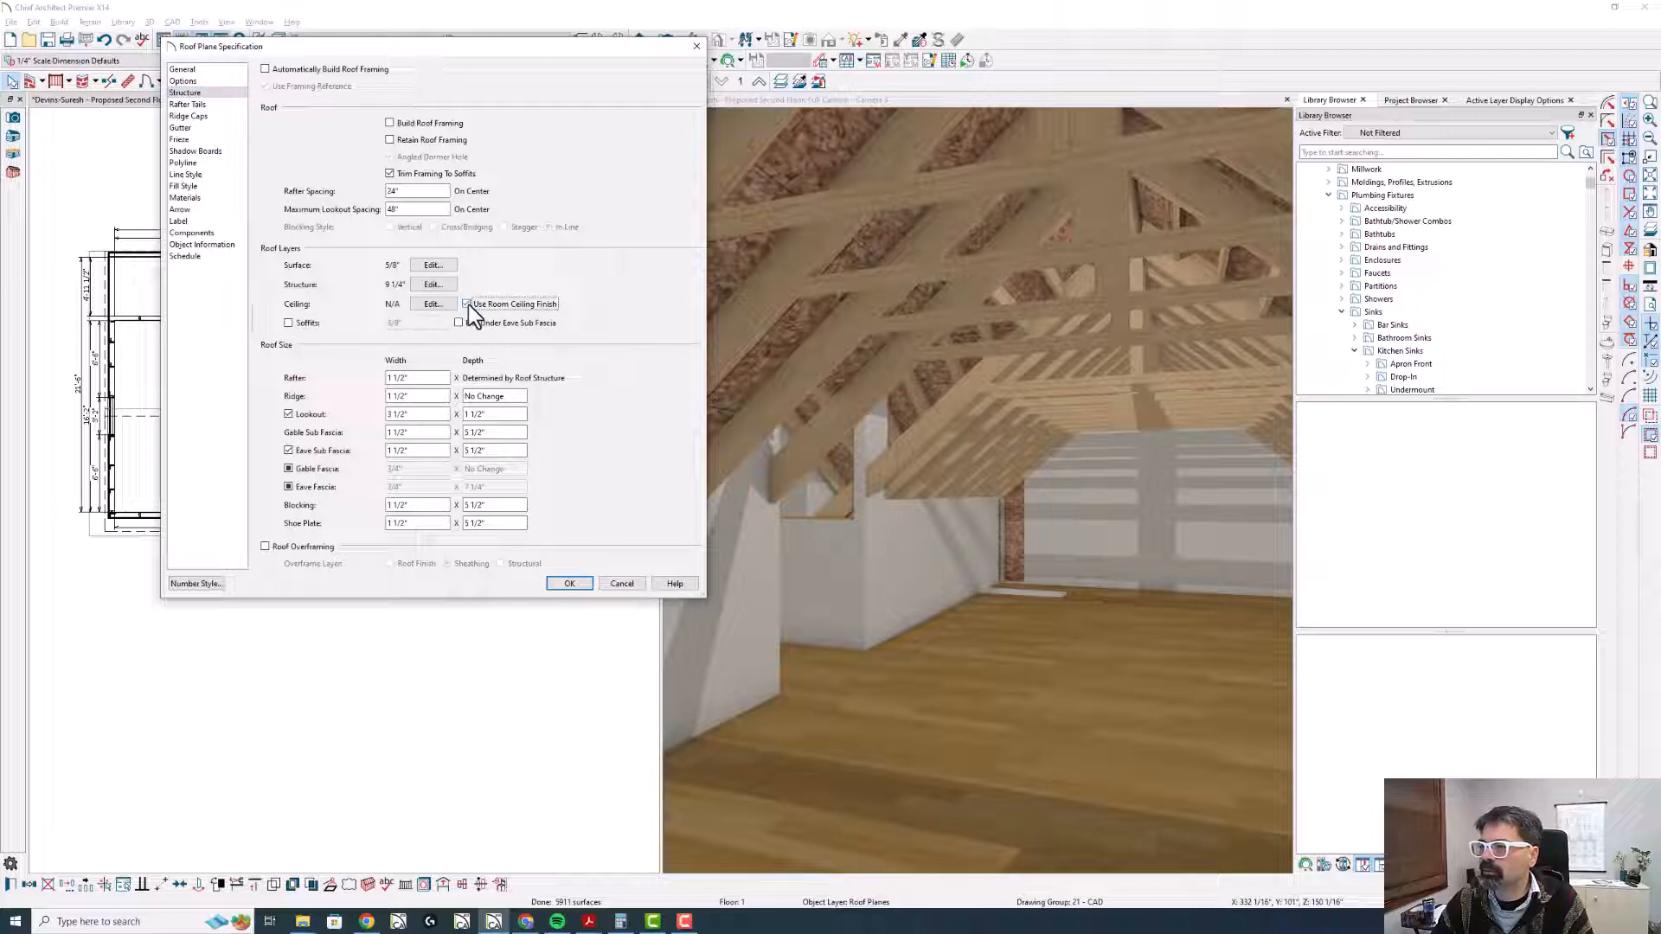
{"action": "key", "text": "Return"}
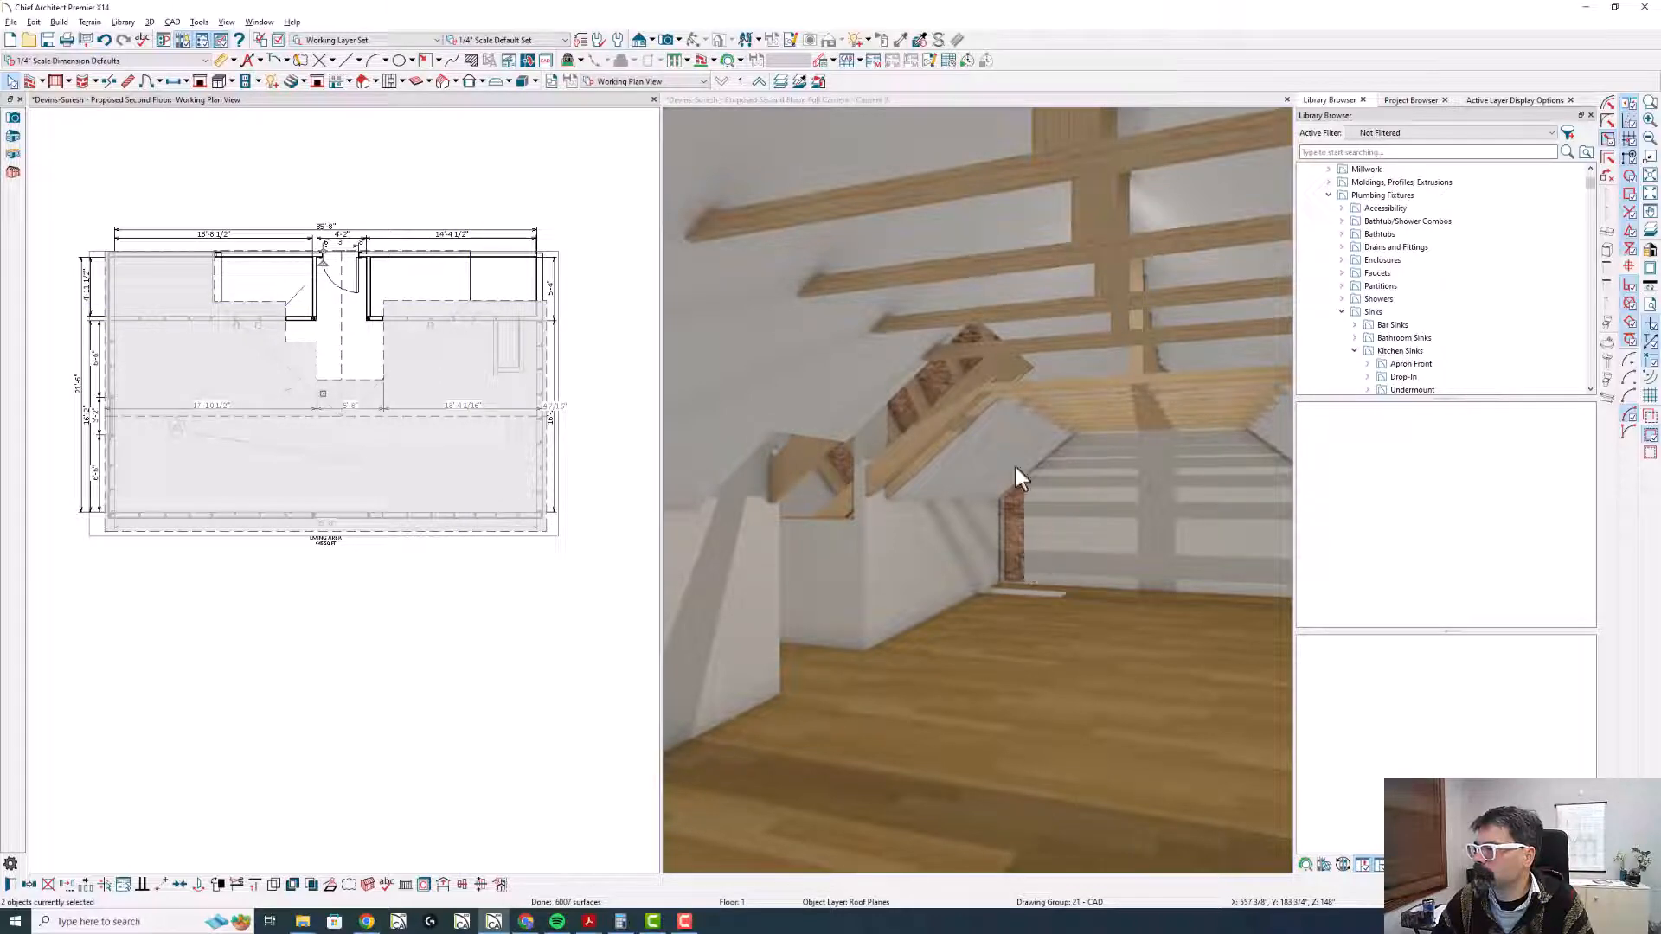
- Try turning on Flat Ceiling Over This Room in the attic room's structure settings
{"action": "left_click", "coordinate": [1066, 655]}
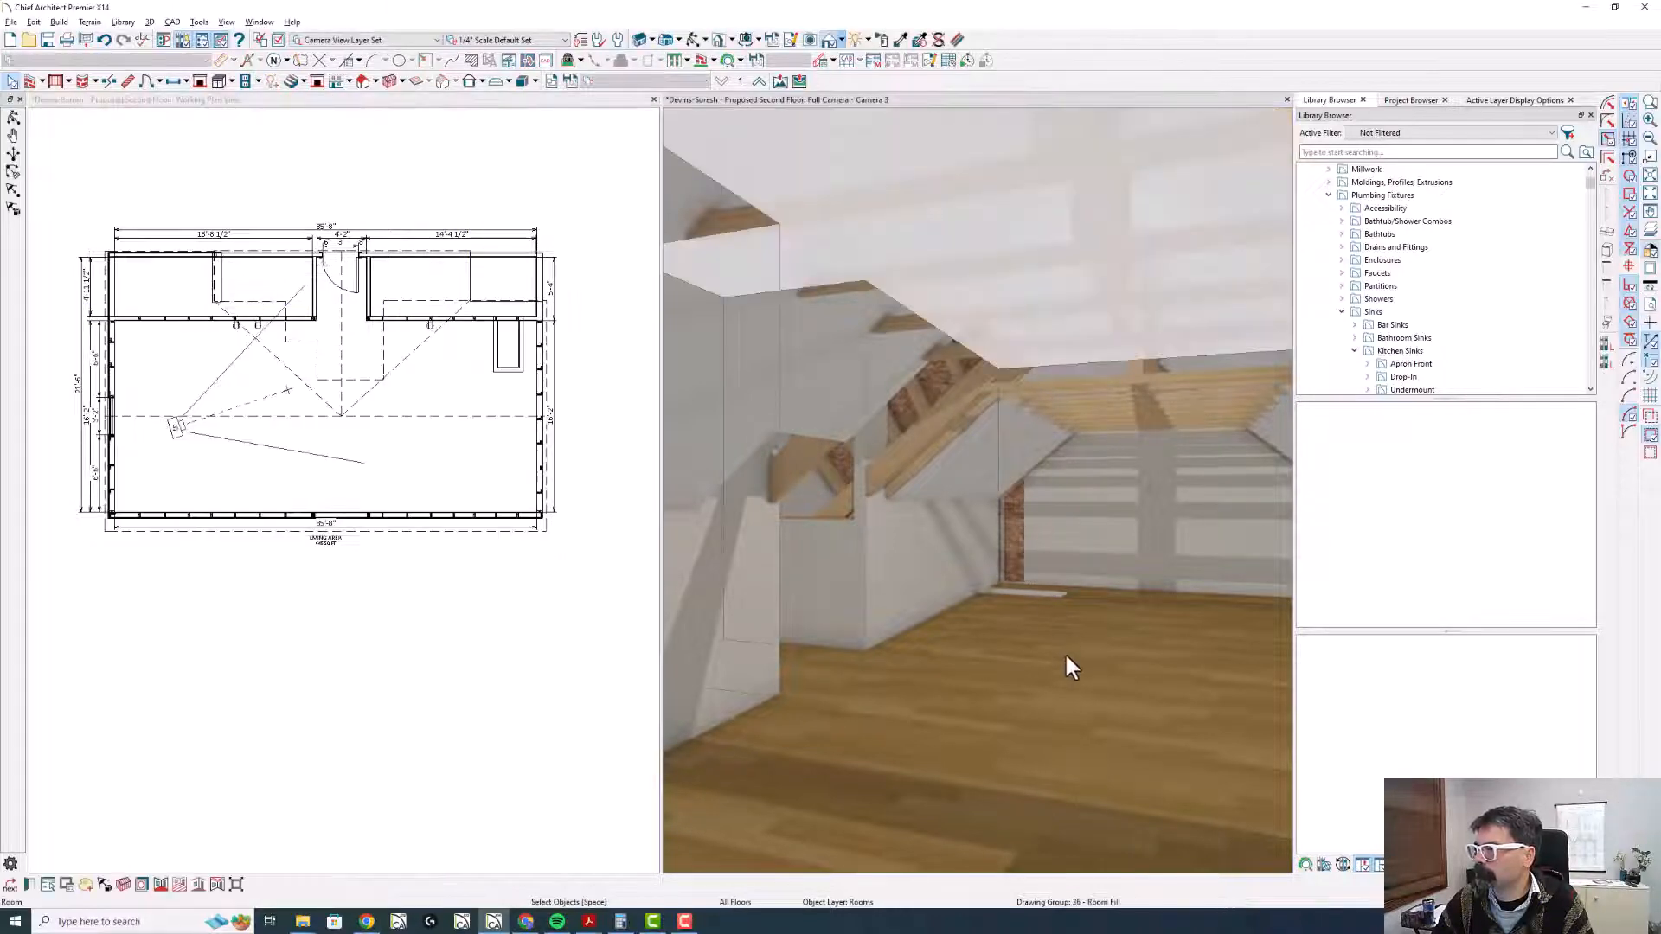
{"action": "double_click", "coordinate": [1066, 658]}
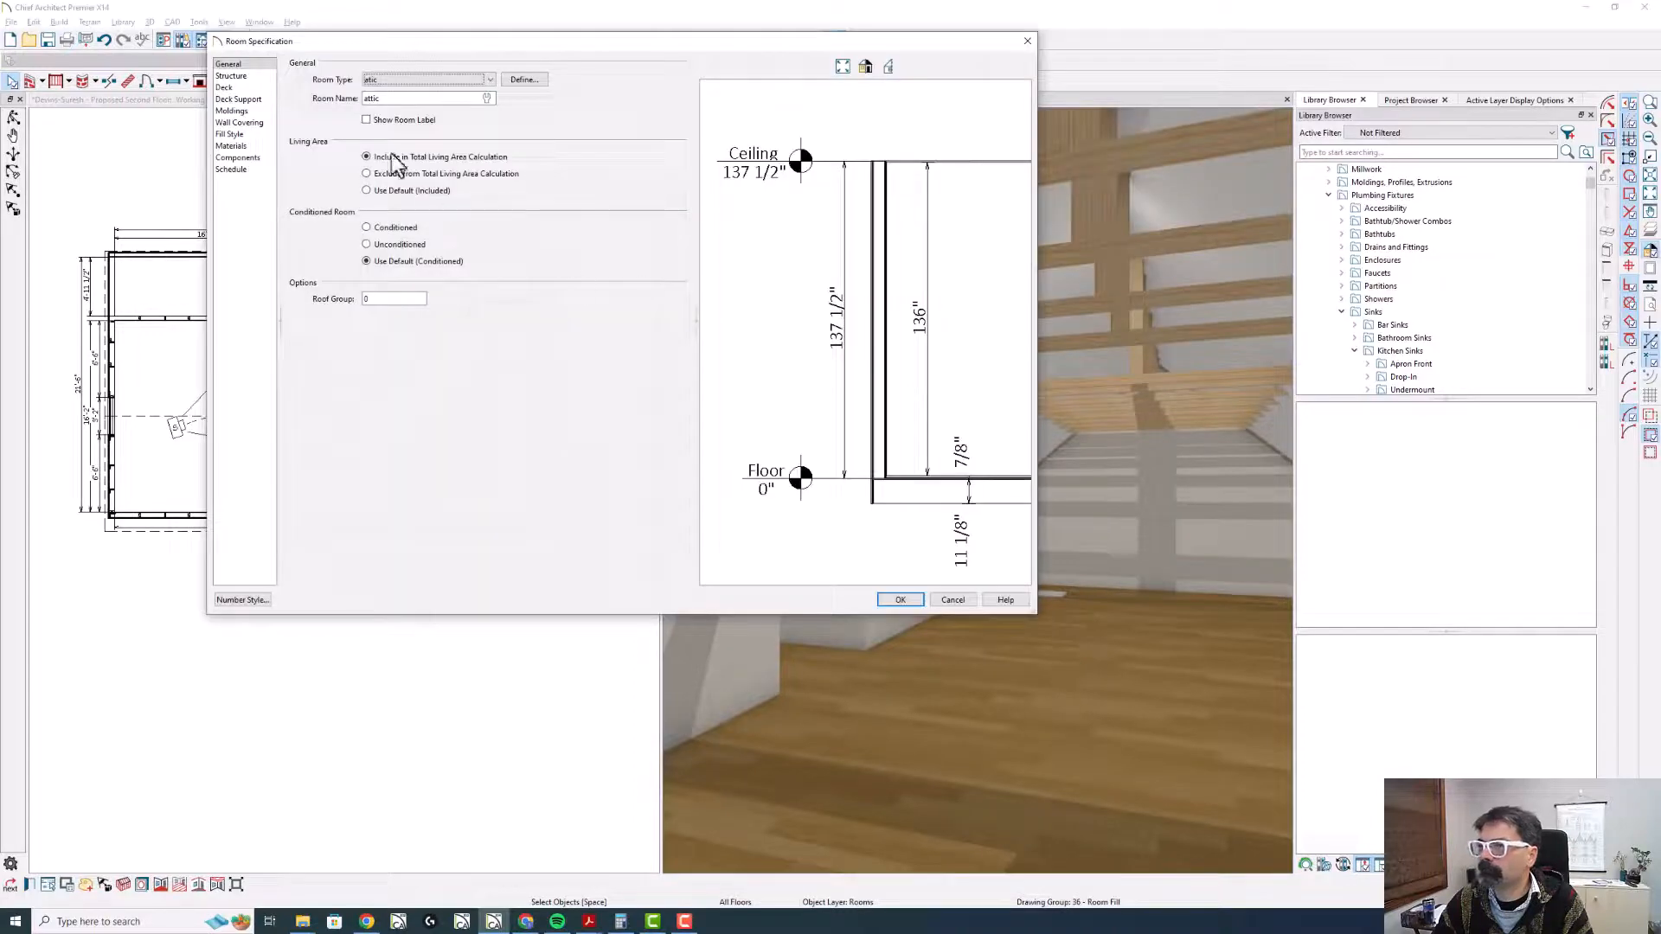
{"action": "left_click", "coordinate": [230, 77]}
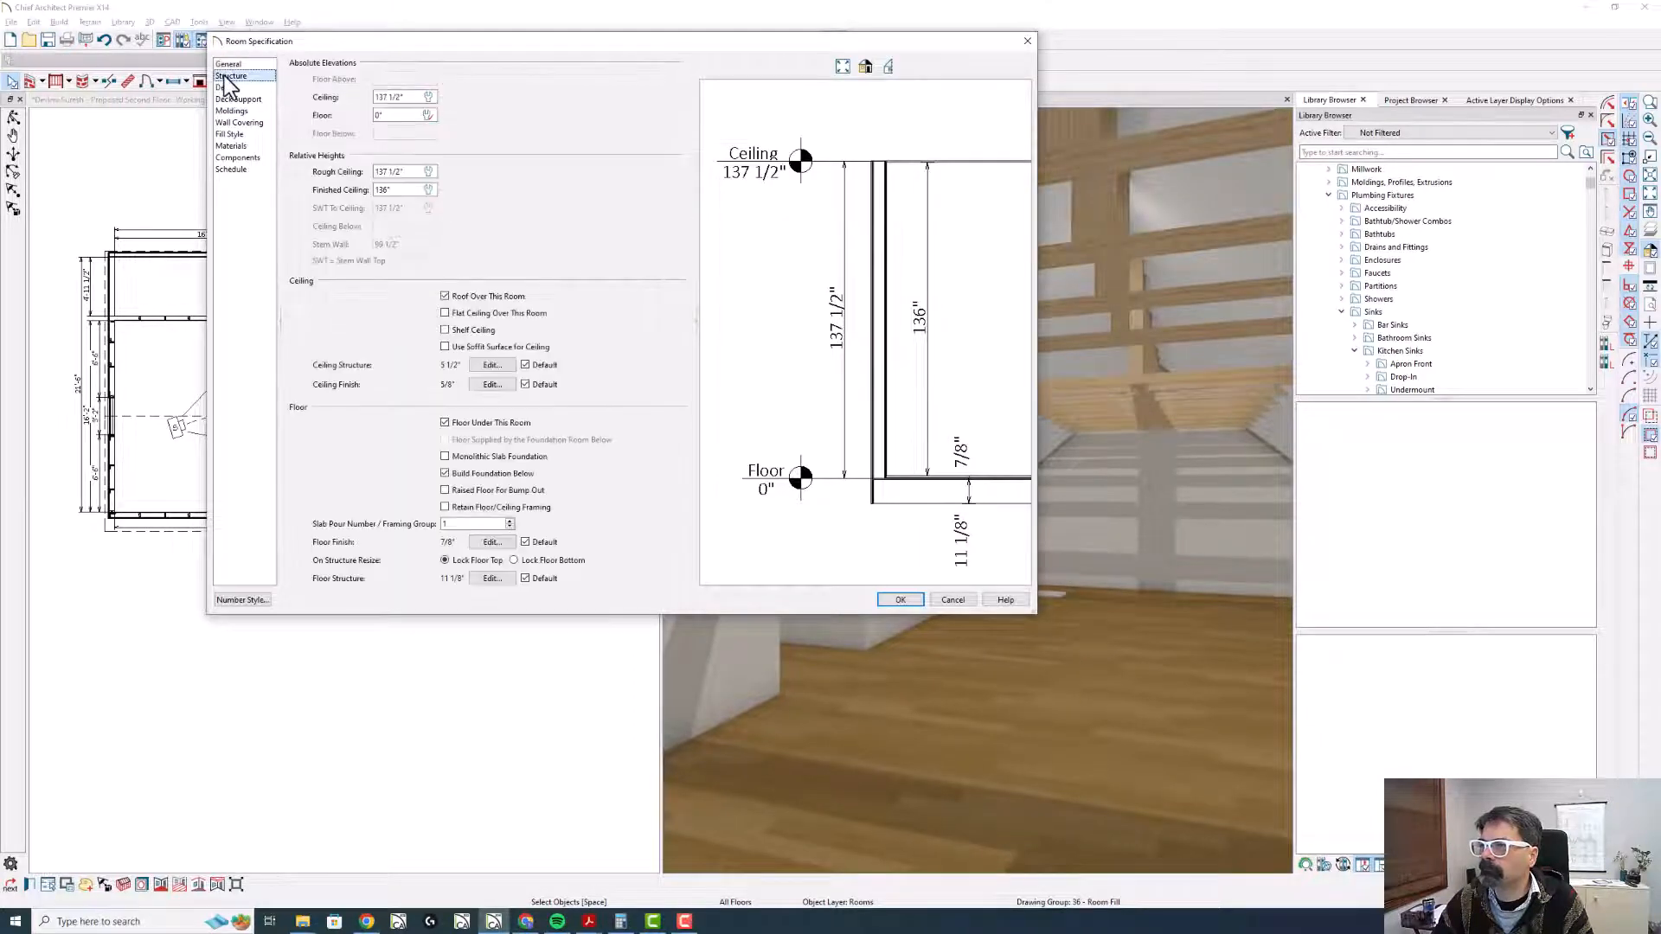
{"action": "left_click", "coordinate": [481, 314]}
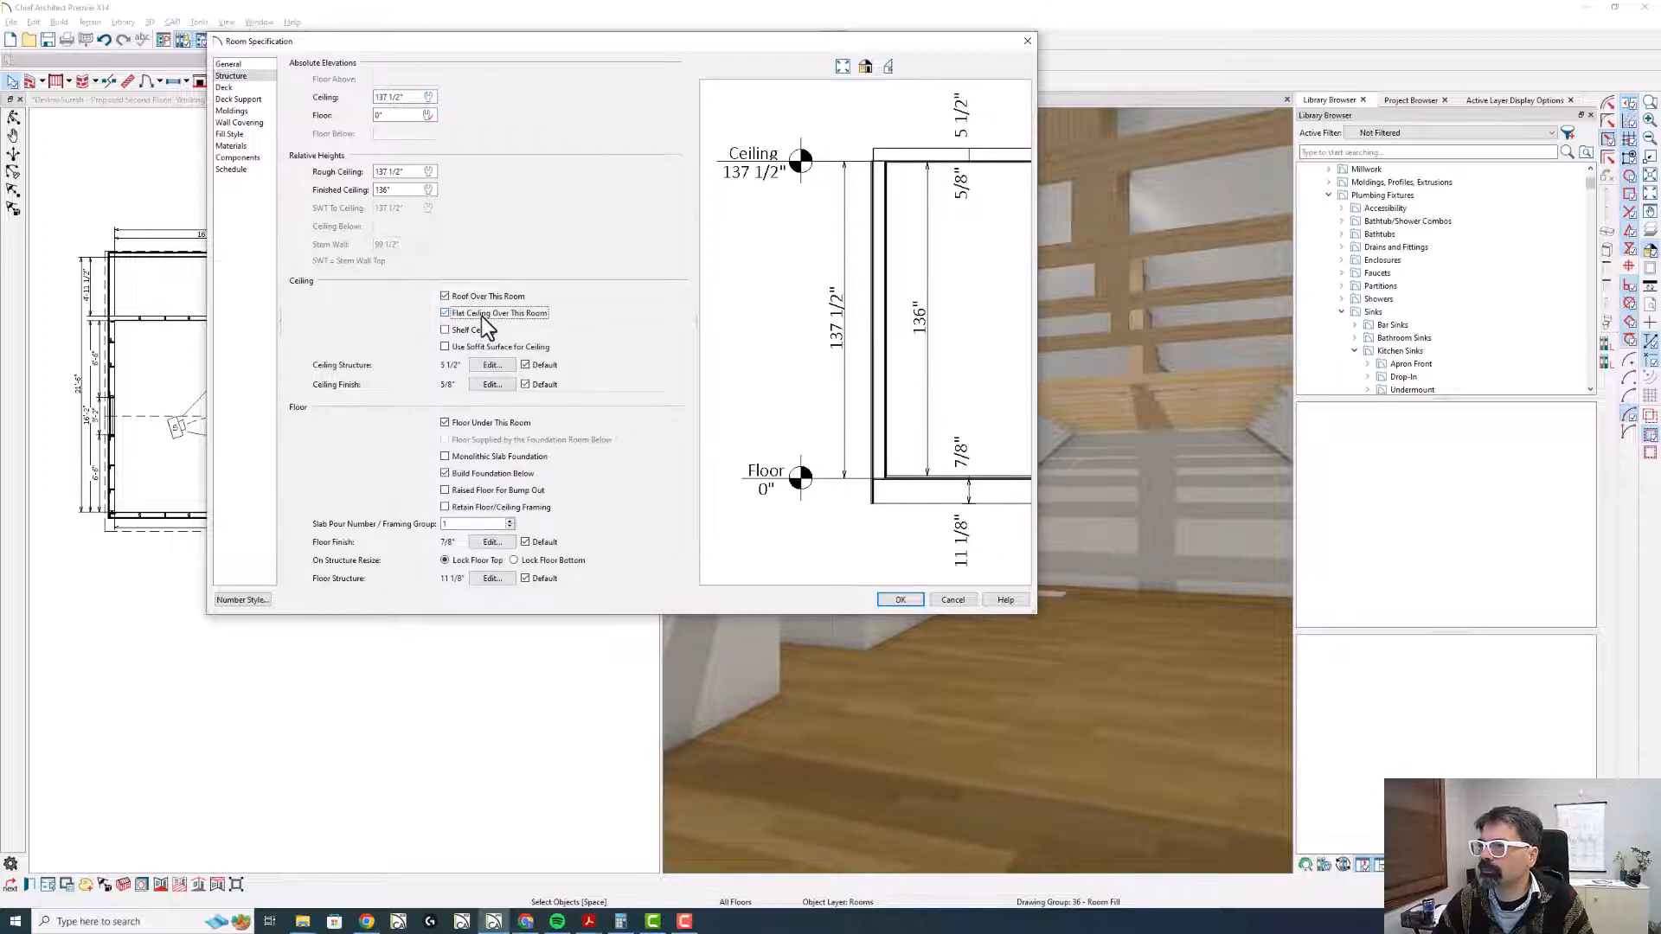
{"action": "key", "text": "Return"}
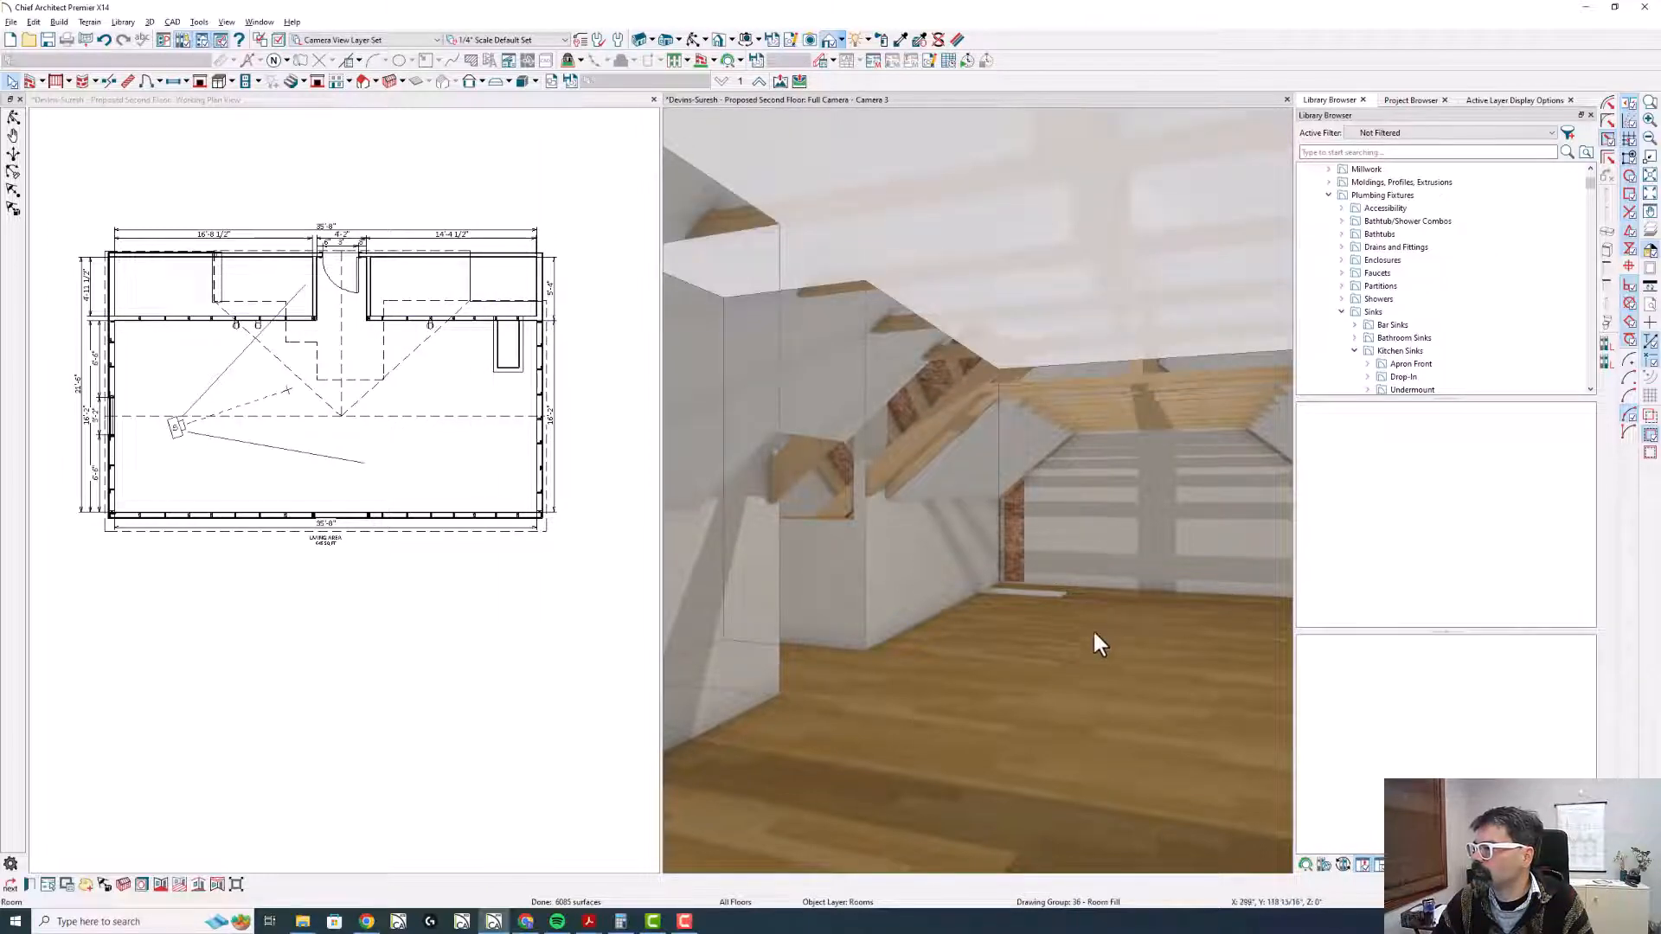
{"action": "key", "text": "Escape"}
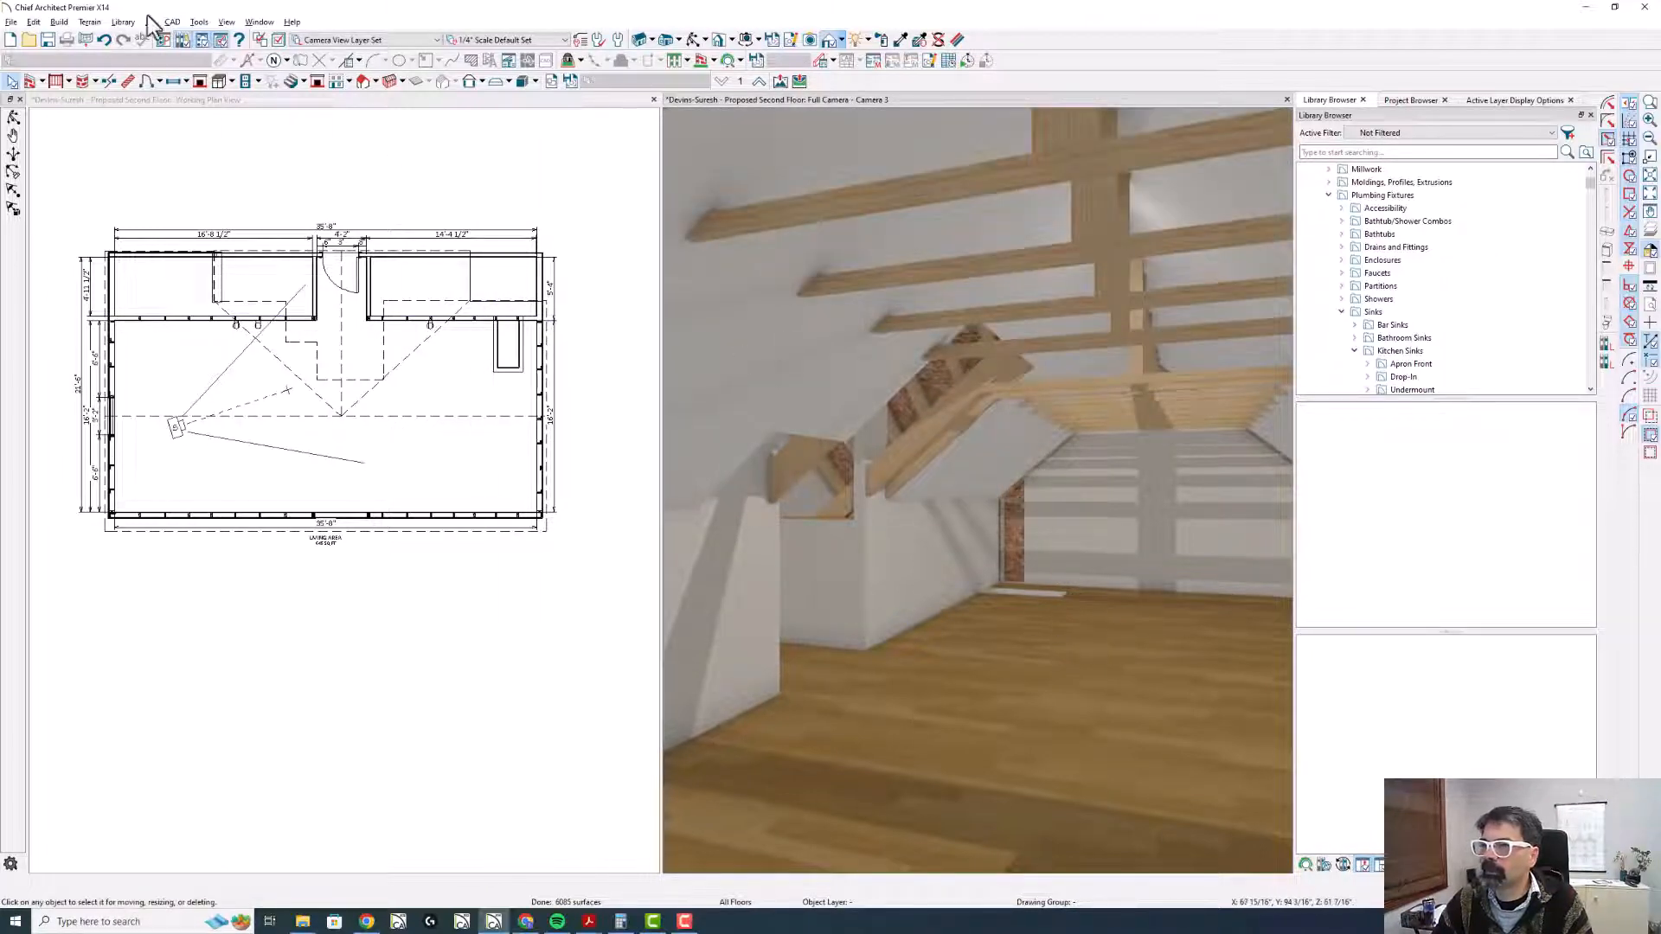
- Create a cross section/elevation view through the attic, looking toward the gable end wall beside the plan's stair-side rectangle
{"action": "left_click", "coordinate": [414, 106]}
{"action": "left_click", "coordinate": [639, 39]}
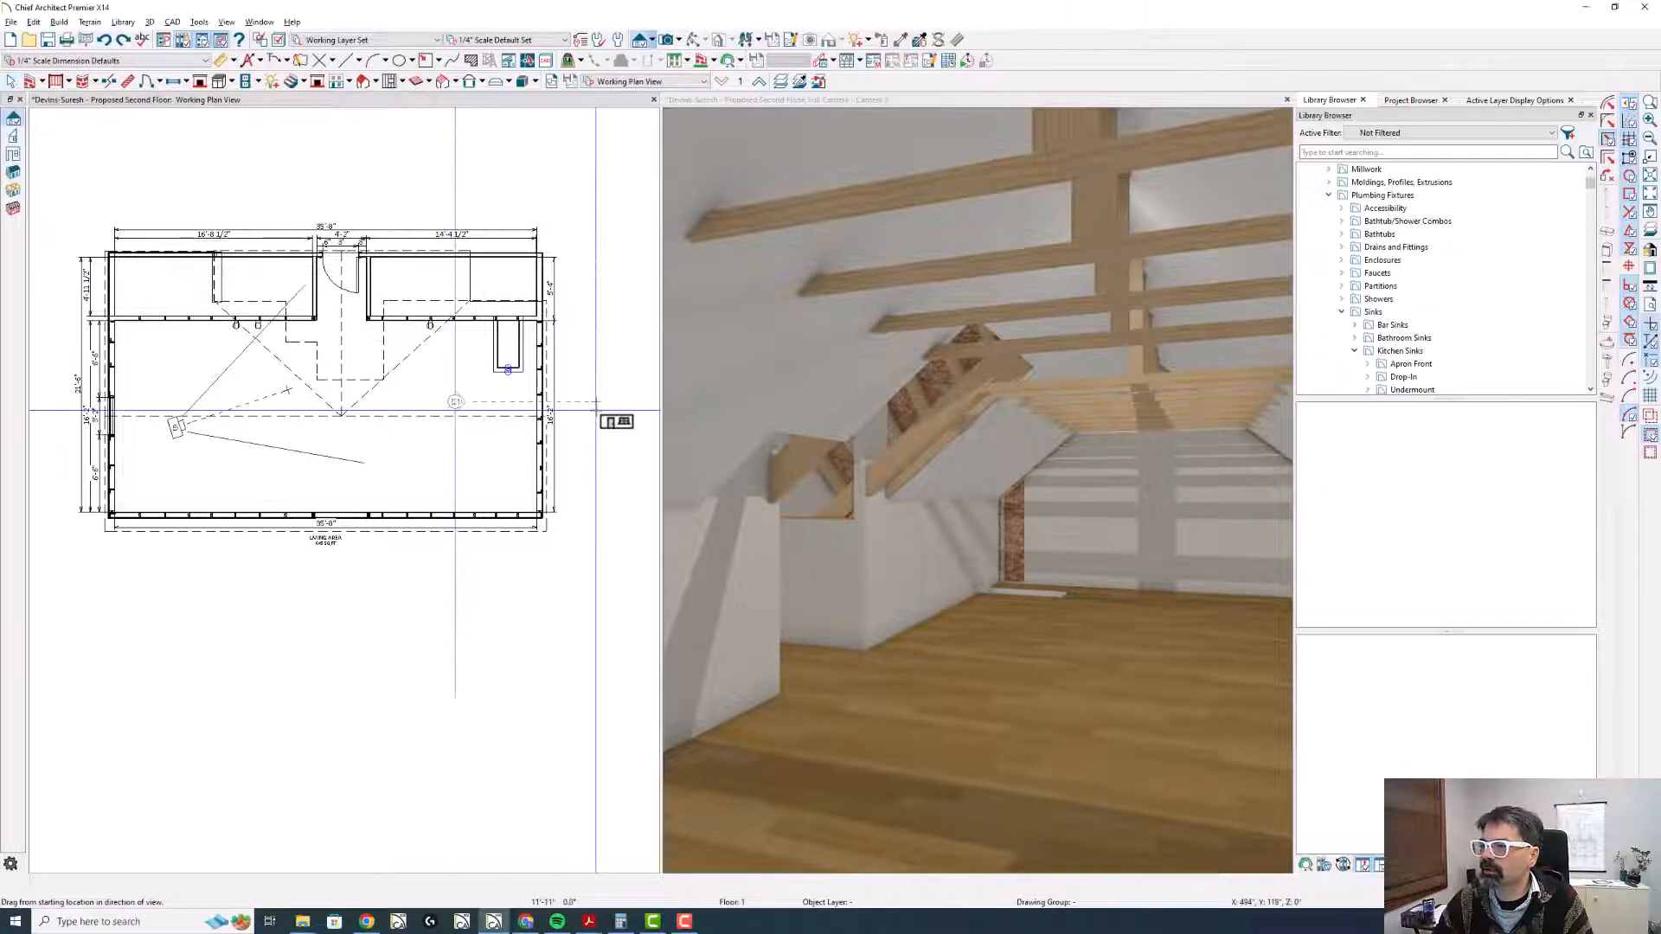
{"action": "left_click_drag", "start_coordinate": [456, 400], "coordinate": [610, 409]}
{"action": "scroll", "coordinate": [454, 480], "scroll_direction": "up", "scroll_amount": 2}
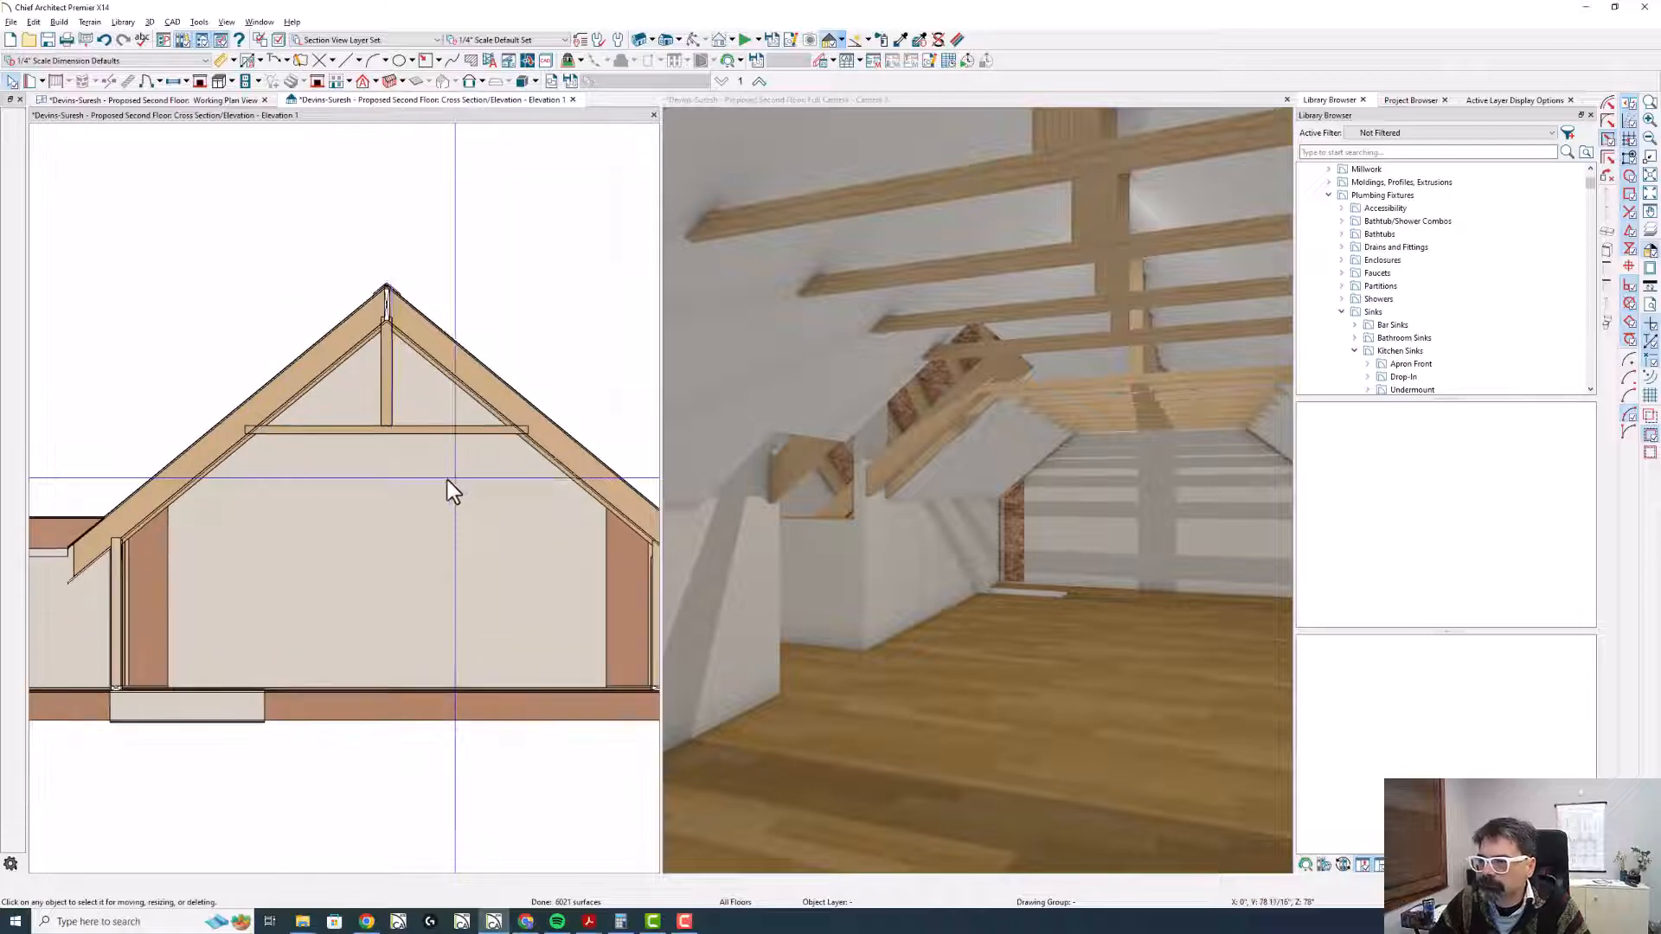
- Check the height of the collar tie's underside with a temporary CAD line in the section view, and delete the line
{"action": "key", "text": "l"}
{"action": "left_click_drag", "start_coordinate": [387, 435], "coordinate": [491, 444]}
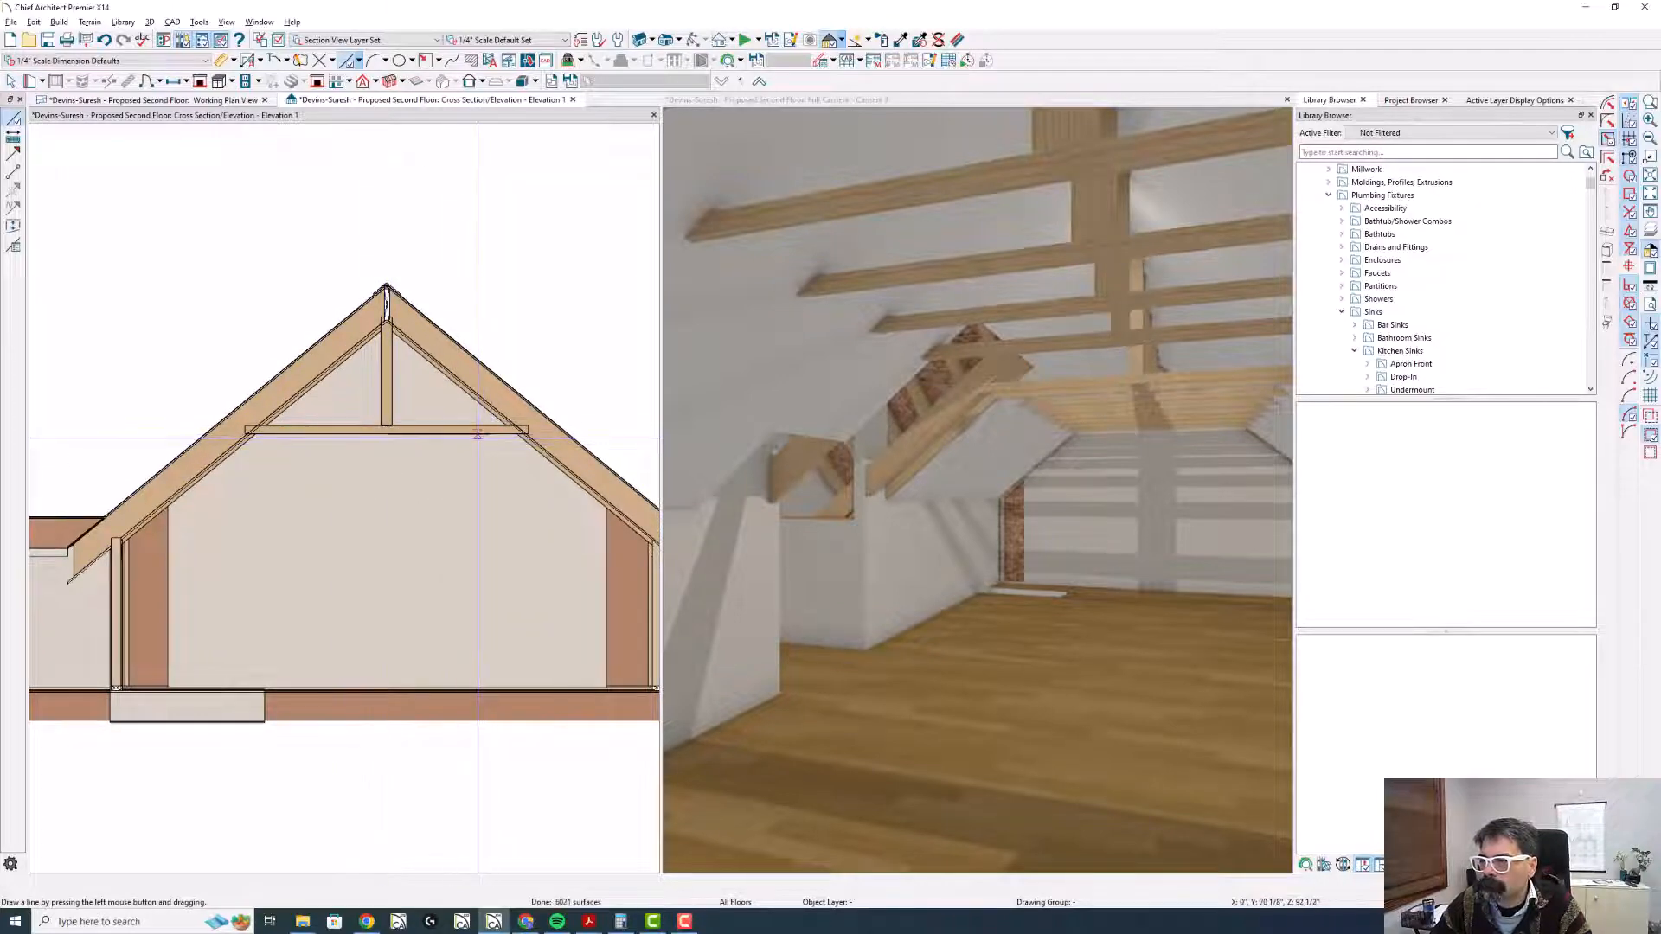
{"action": "double_click", "coordinate": [480, 437]}
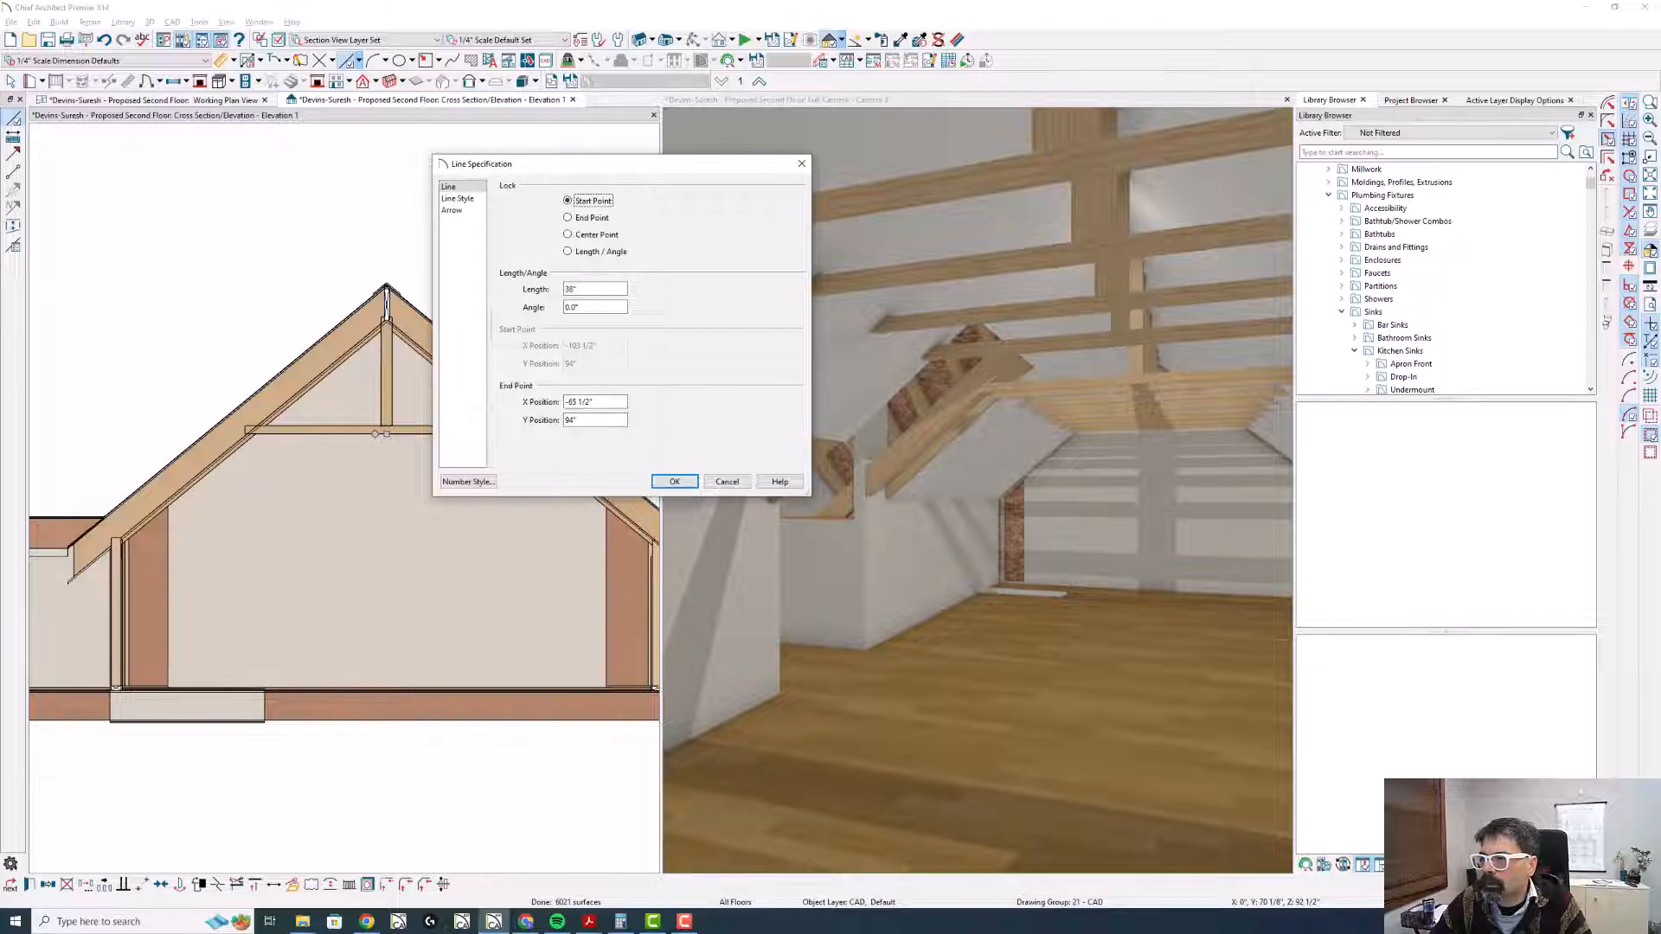
{"action": "key", "text": "Escape"}
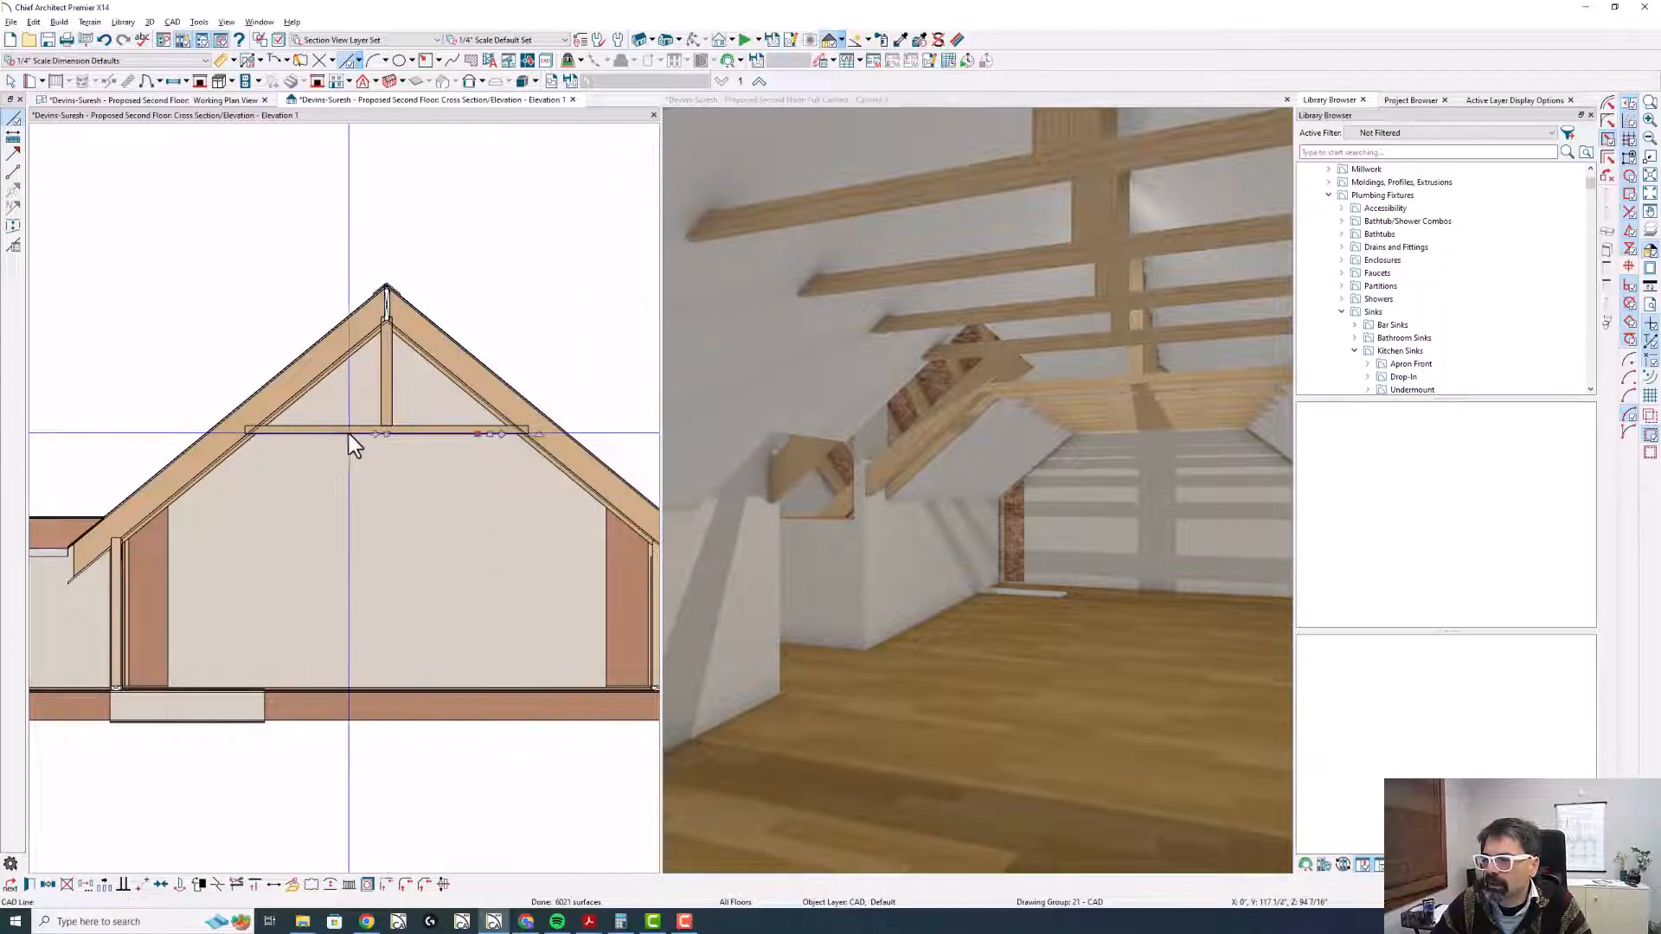
{"action": "right_click", "coordinate": [424, 428]}
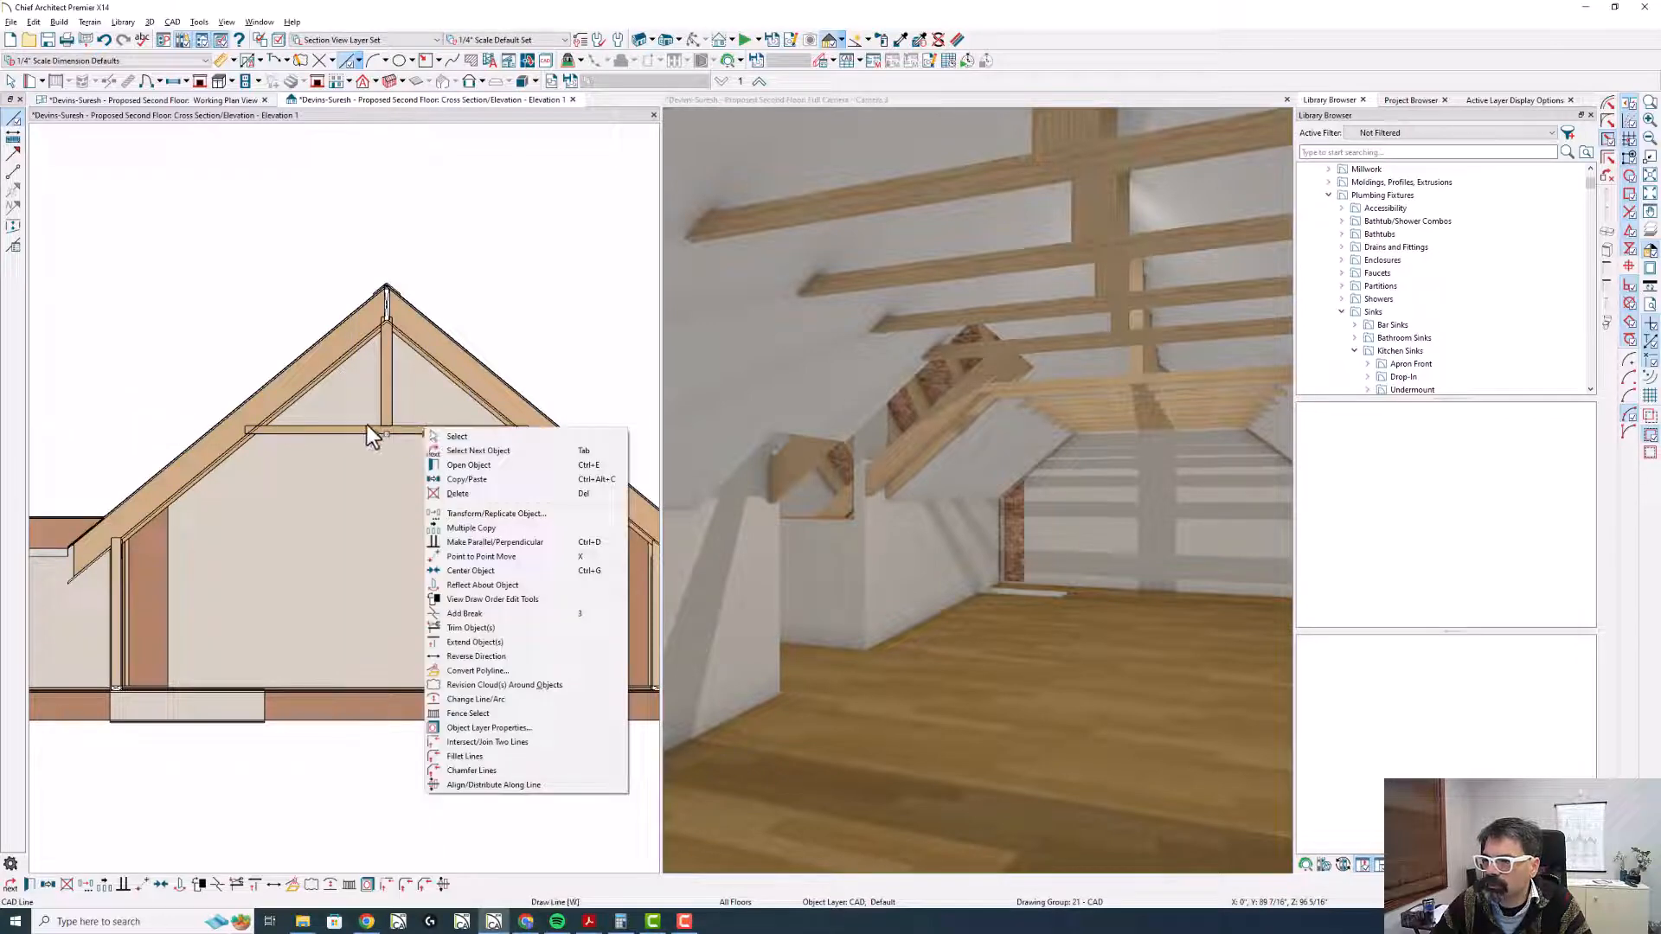
{"action": "left_click", "coordinate": [320, 427]}
{"action": "key", "text": "space"}
{"action": "left_click", "coordinate": [319, 429]}
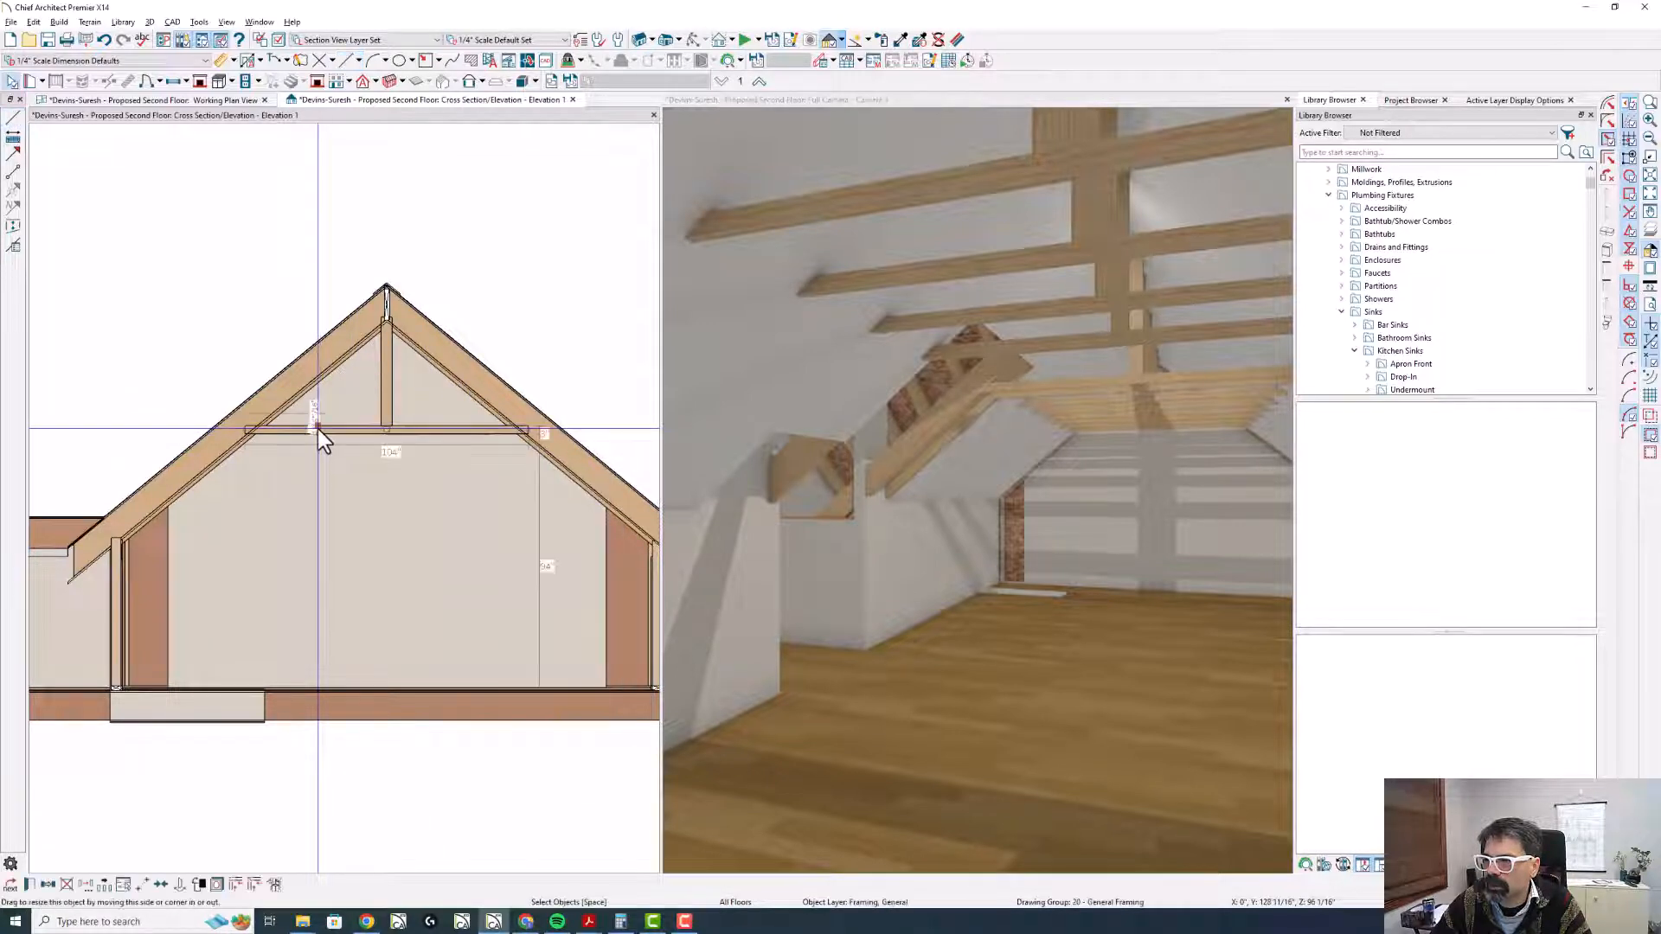
{"action": "key", "text": "w"}
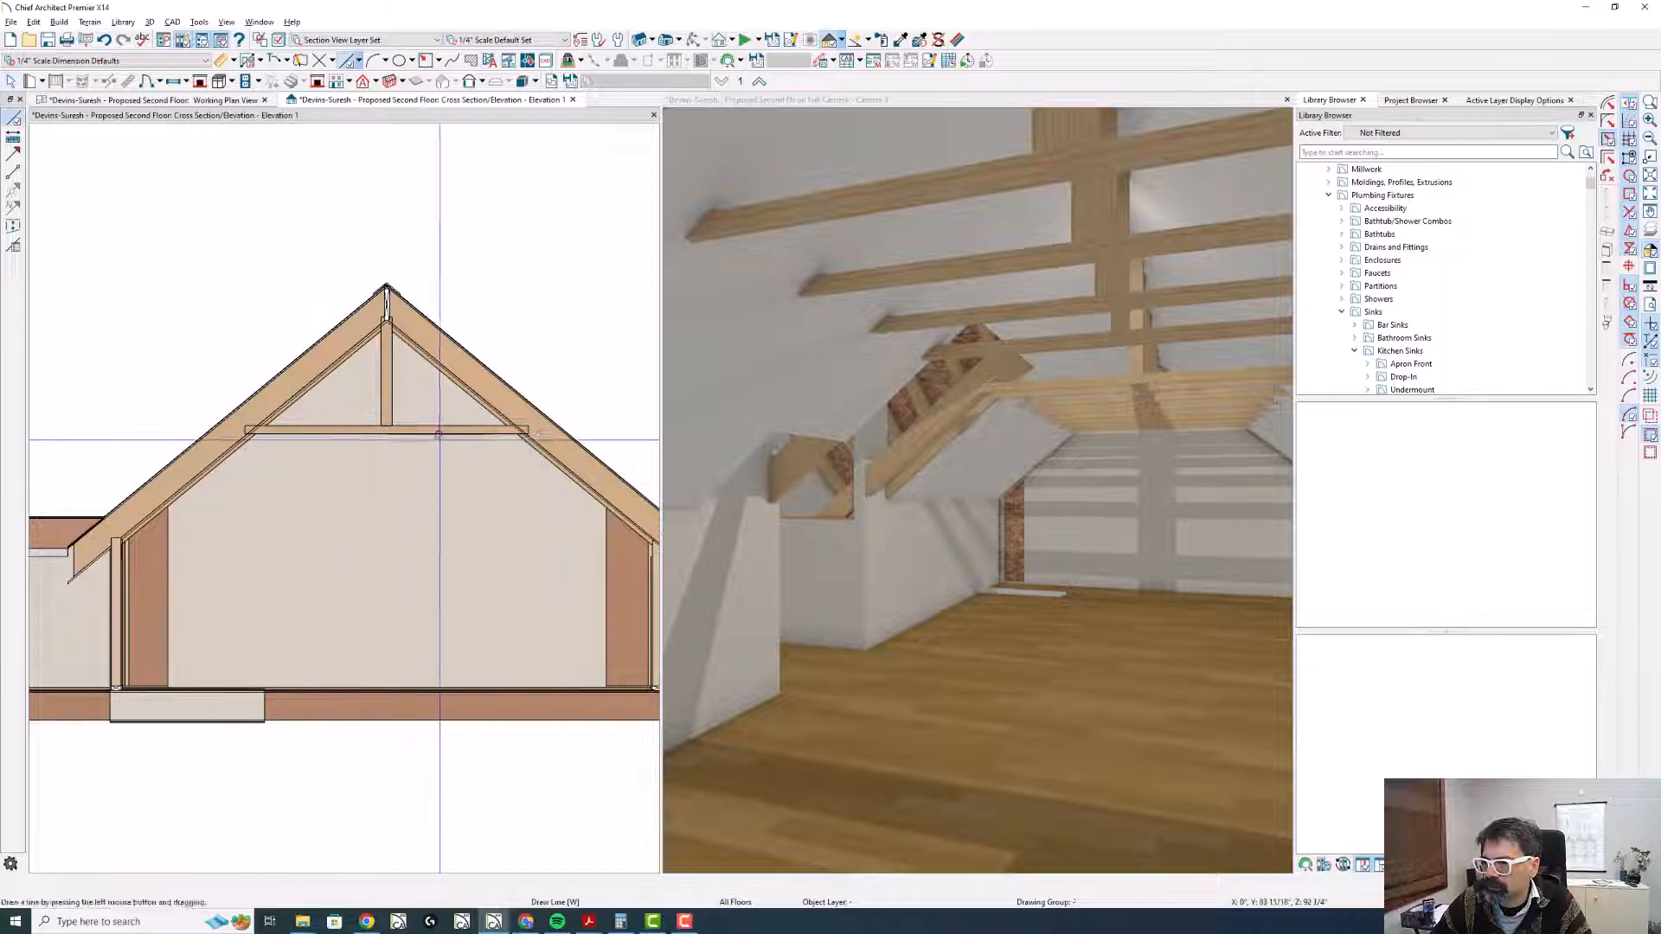
{"action": "left_click", "coordinate": [439, 436]}
{"action": "key", "text": "Delete"}
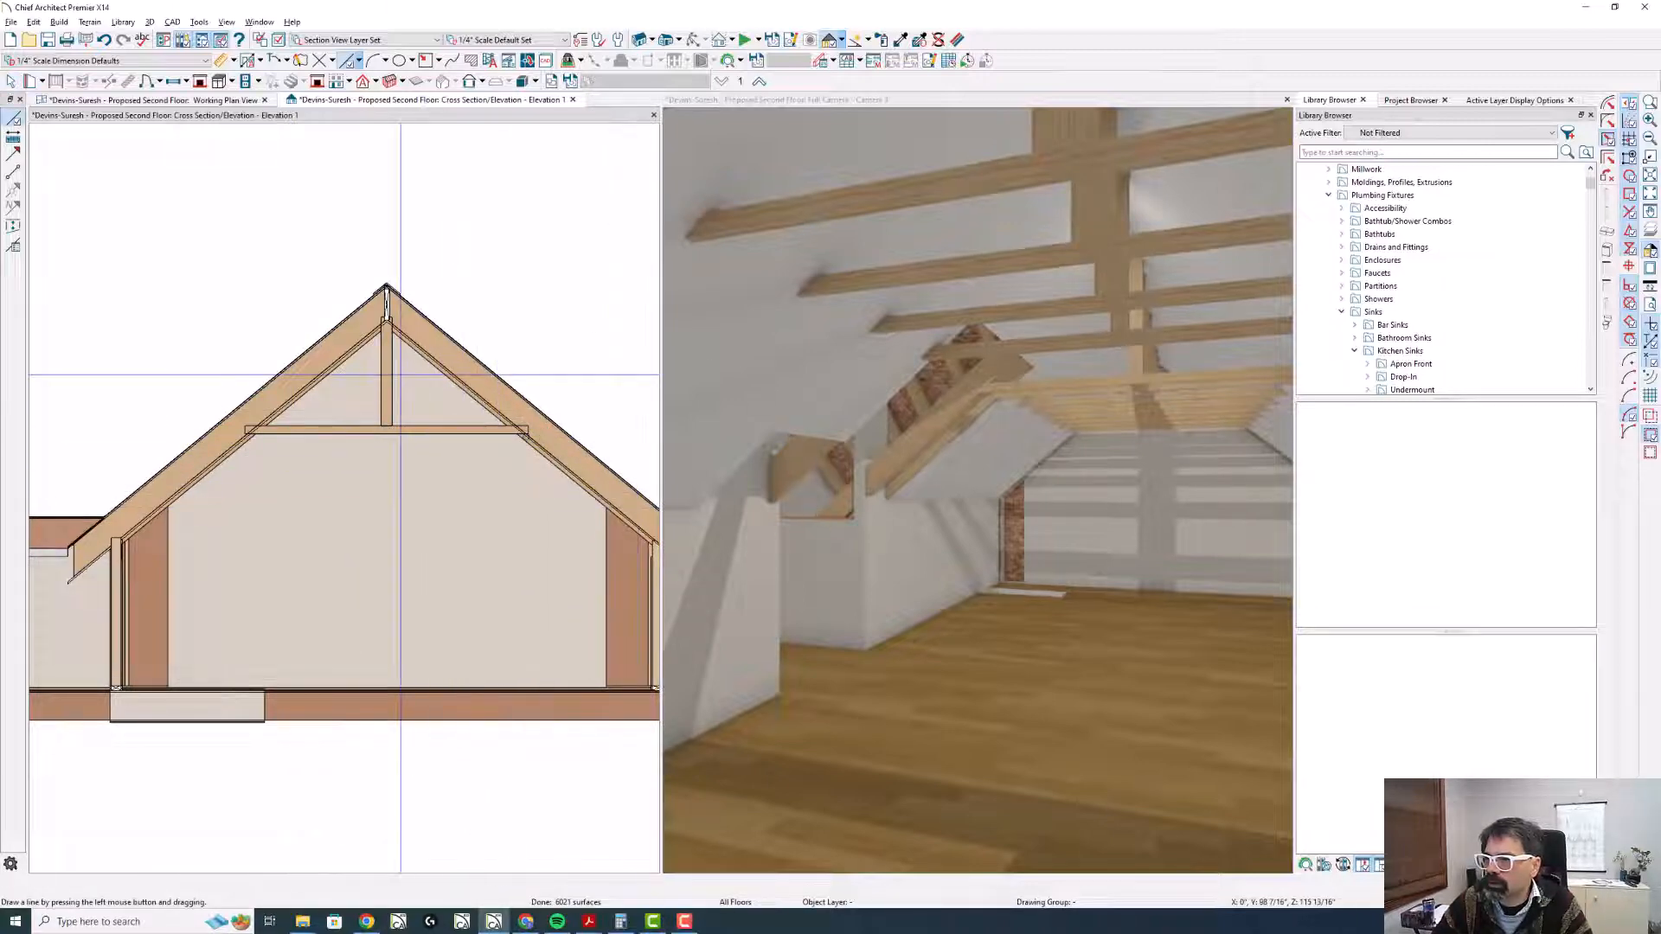
- Turn on Flat Ceiling Over This Room for the attic room selected in the camera view
{"action": "key", "text": "space"}
{"action": "double_click", "coordinate": [1120, 668]}
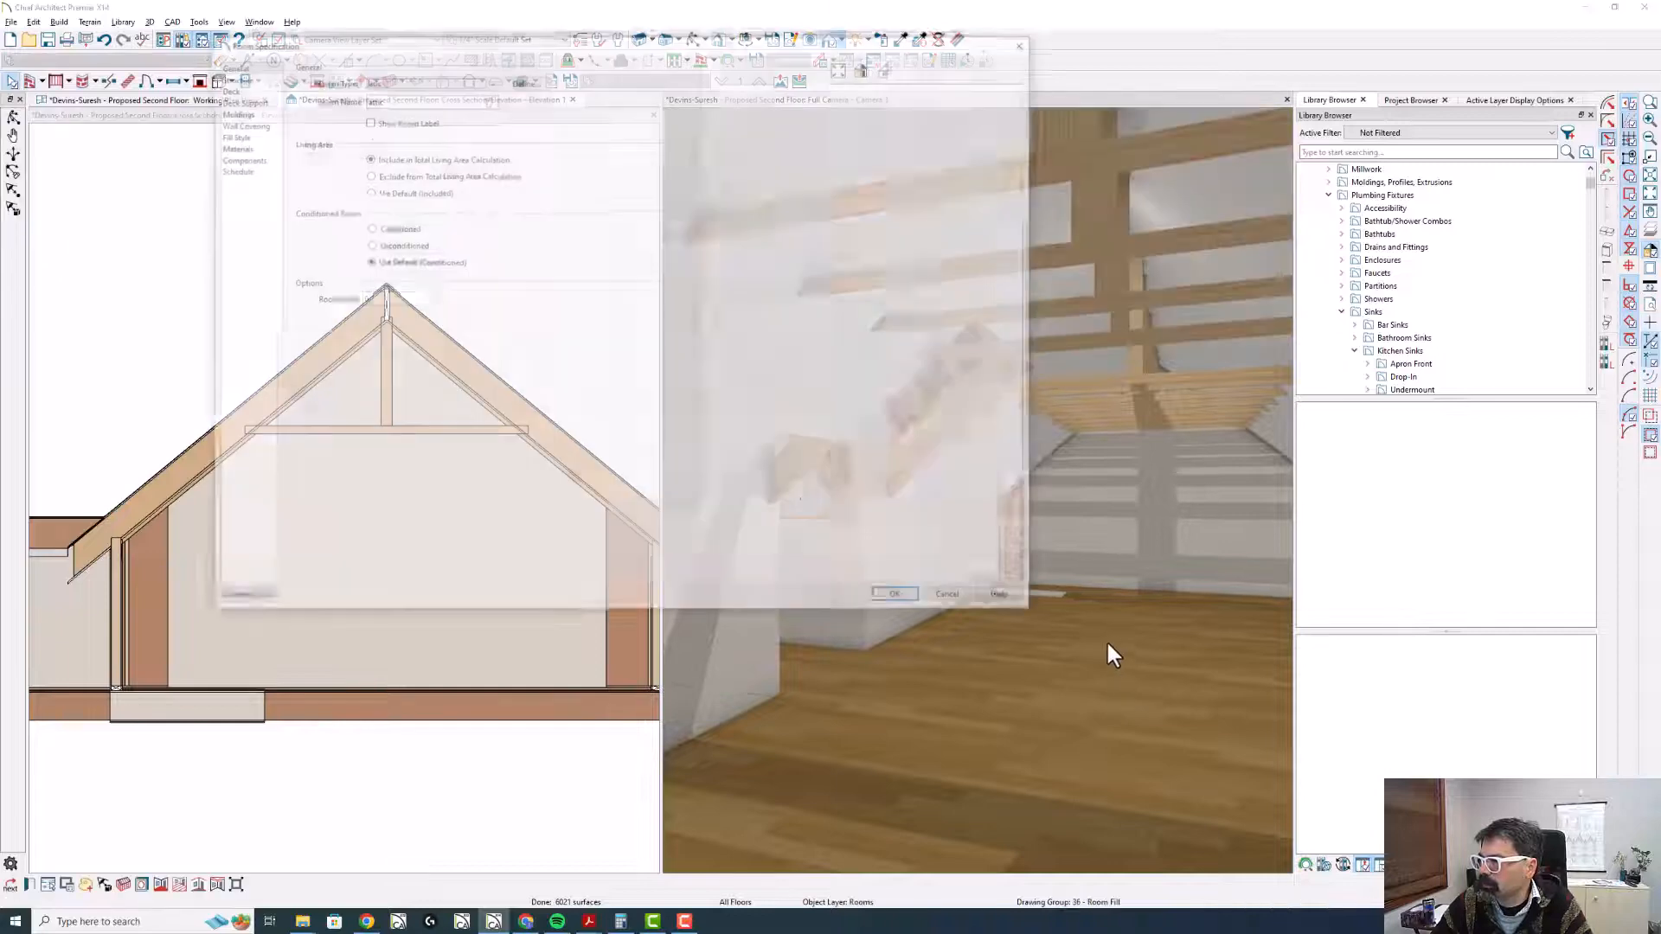
{"action": "left_click", "coordinate": [249, 78]}
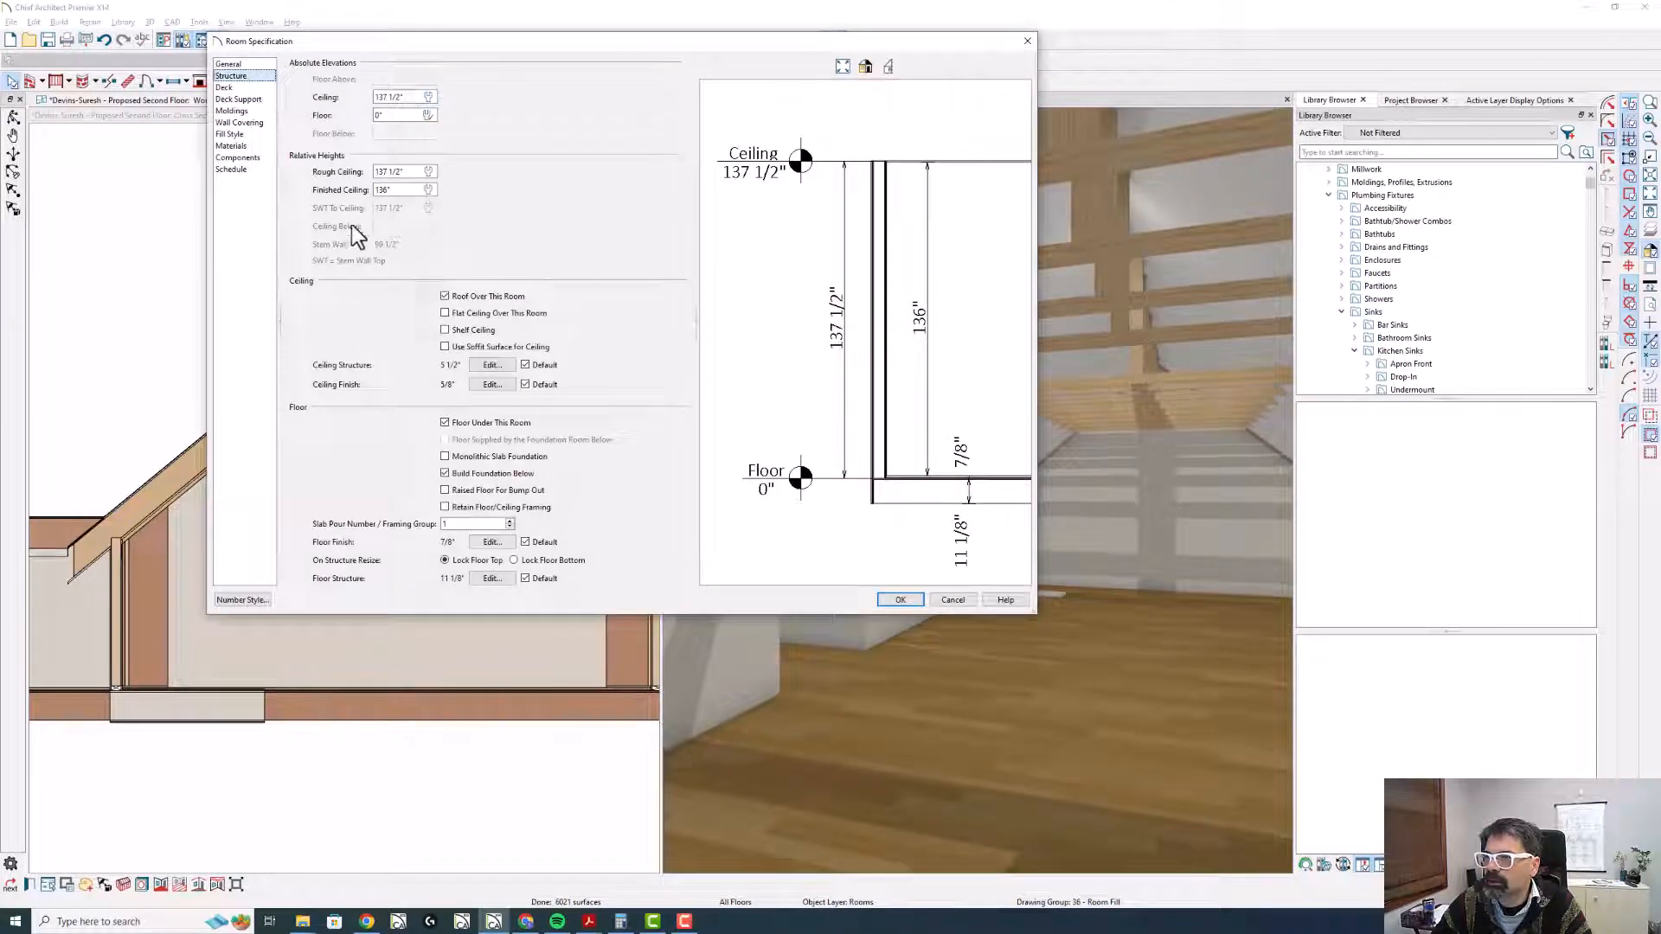
{"action": "left_click", "coordinate": [460, 313]}
{"action": "key", "text": "Return"}
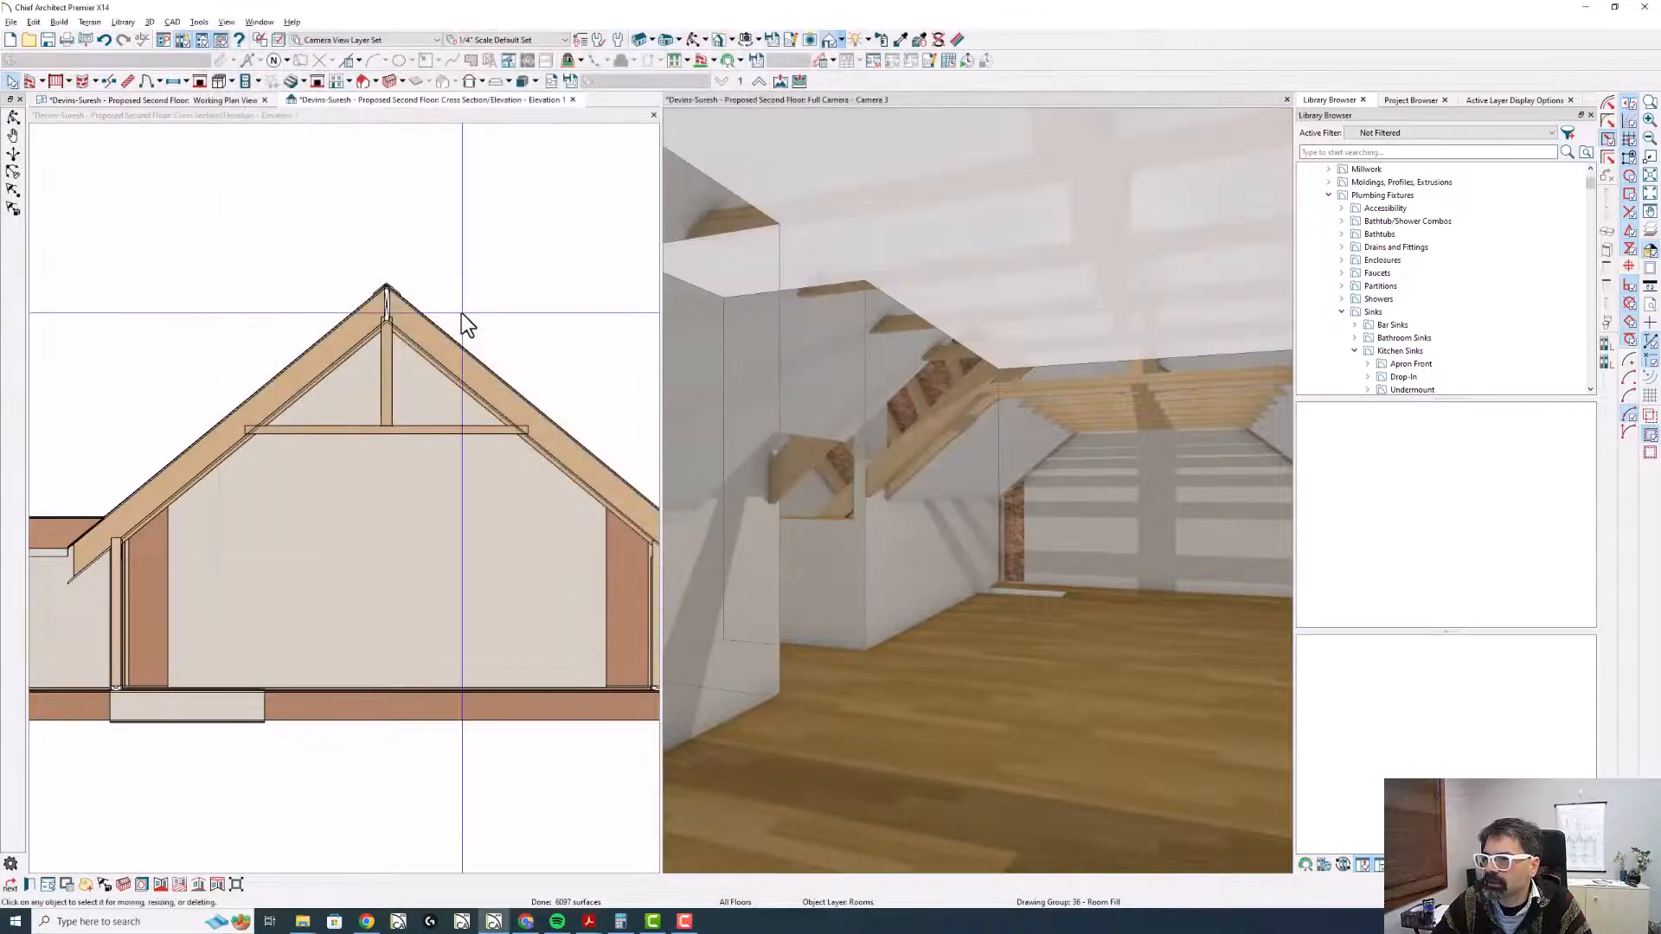
- Set the attic room's finished ceiling height to 94"
{"action": "double_click", "coordinate": [898, 498]}
{"action": "left_click", "coordinate": [257, 76]}
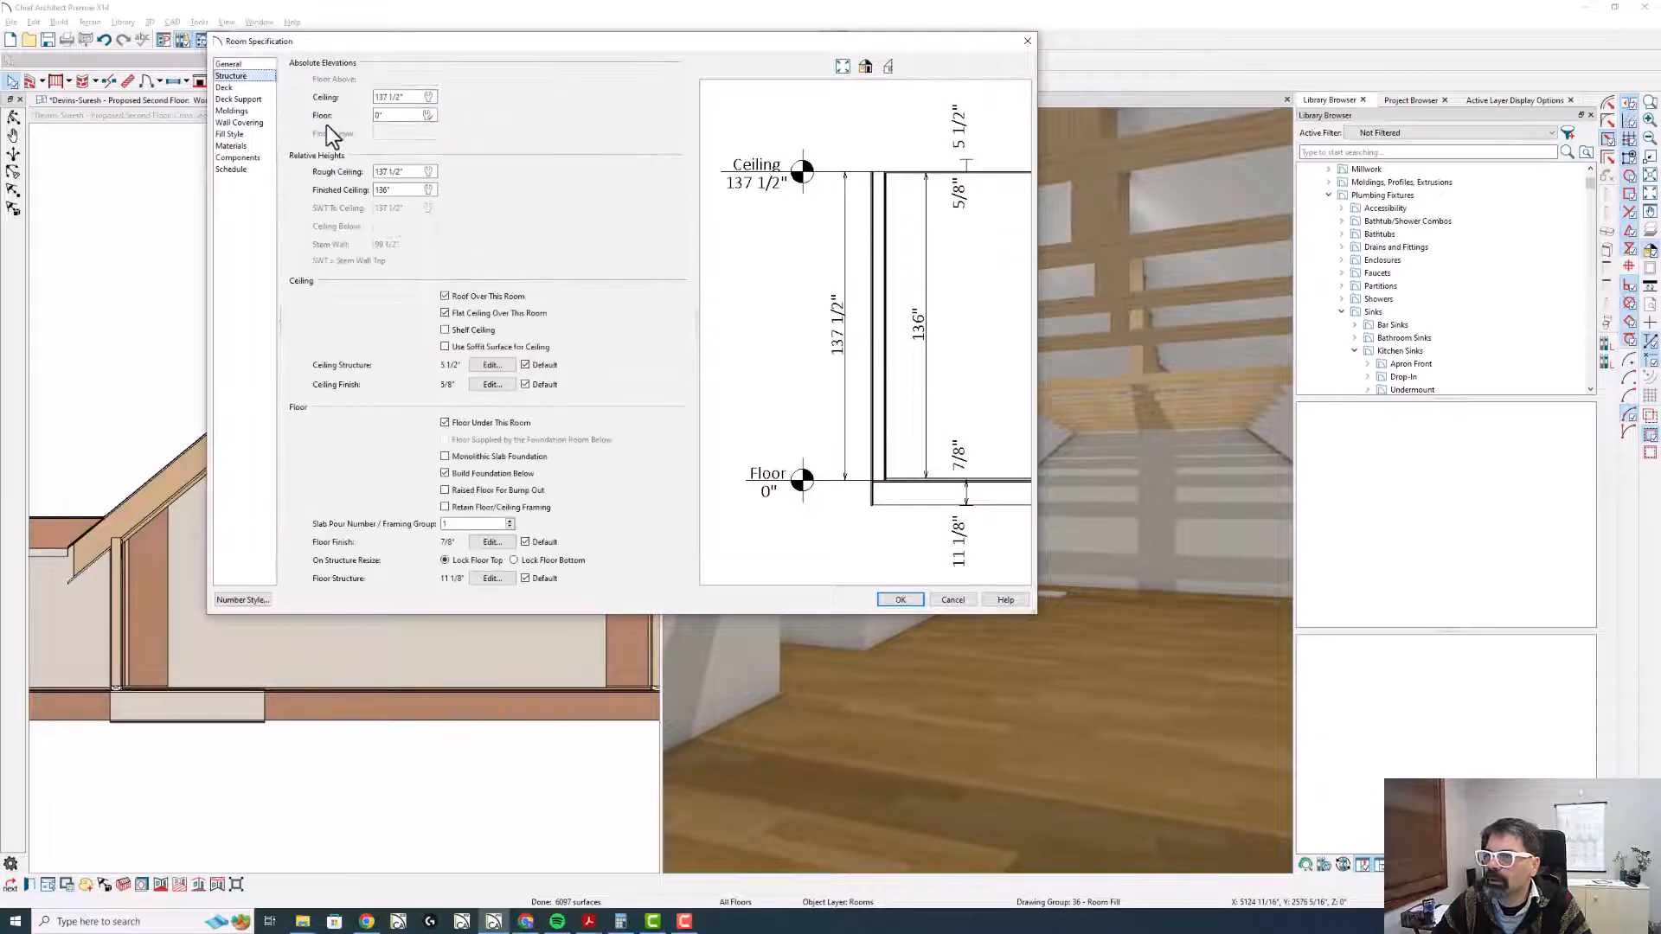
{"action": "left_click", "coordinate": [404, 190]}
{"action": "left_click_drag", "start_coordinate": [404, 189], "coordinate": [304, 192]}
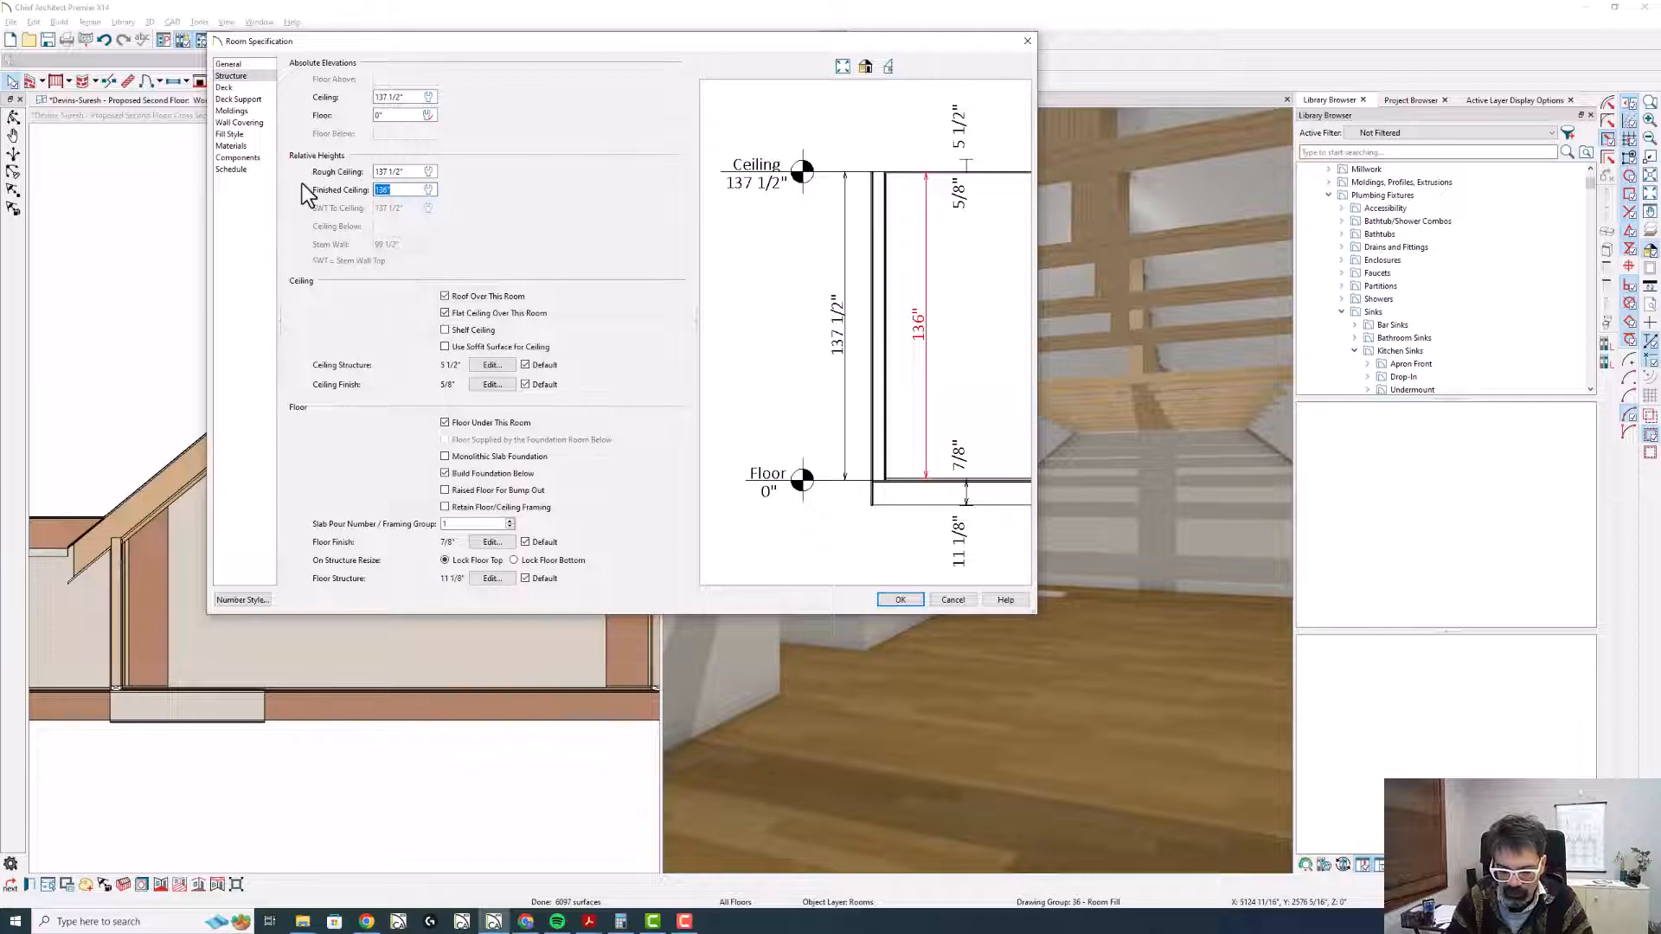
{"action": "type", "text": "94"}
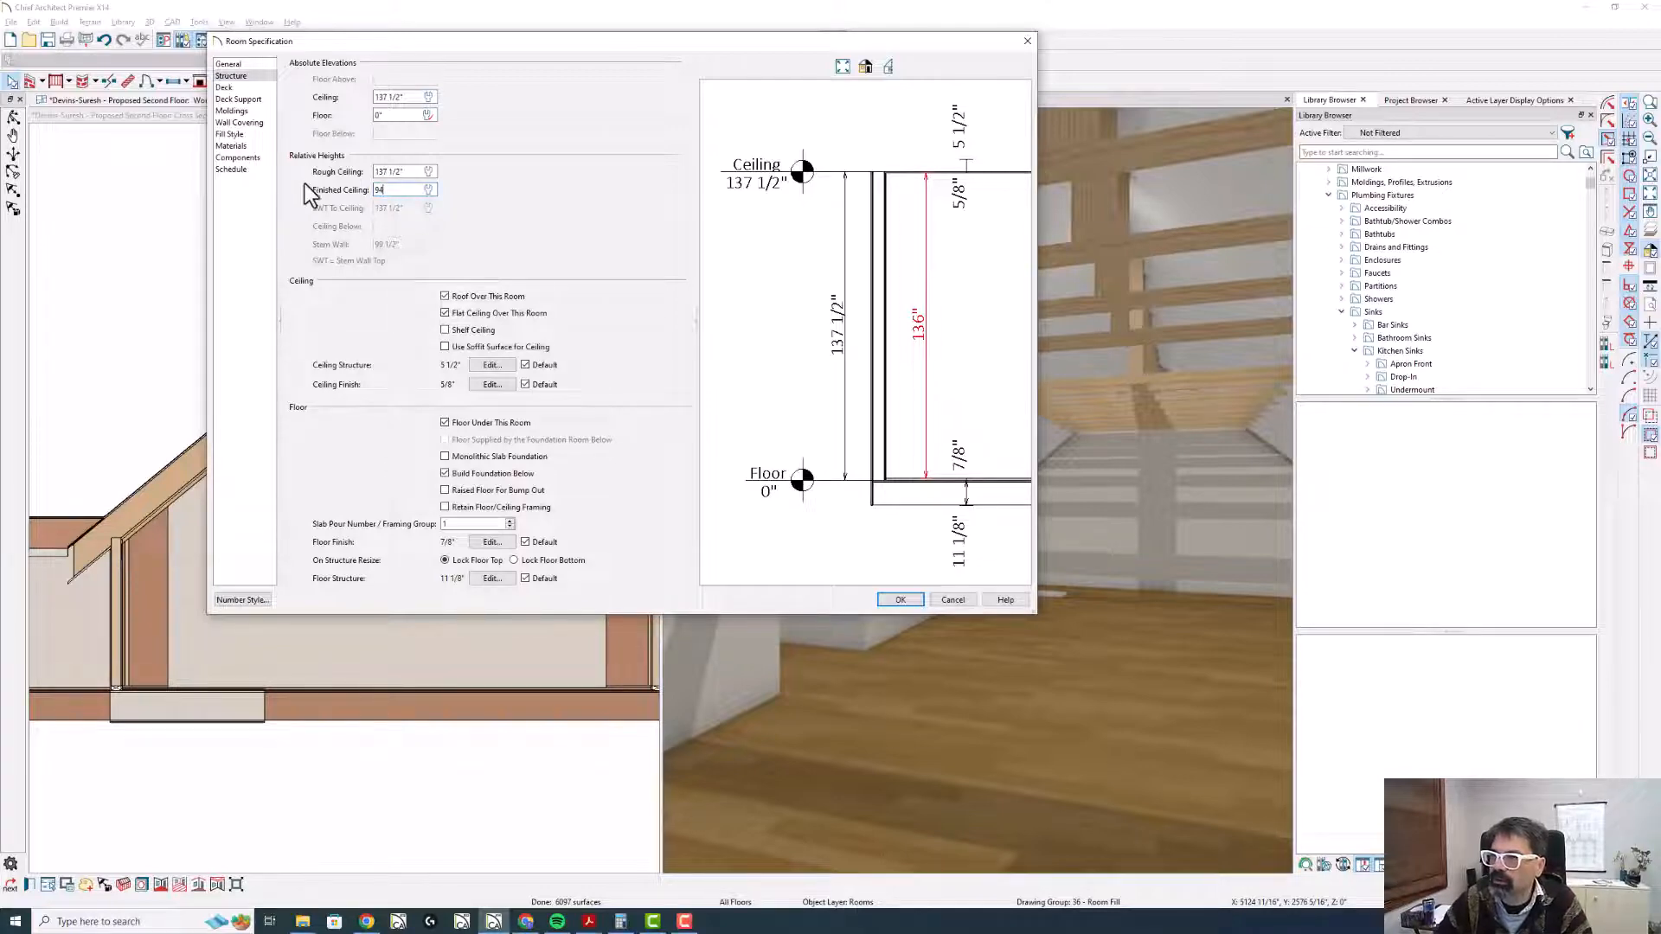
{"action": "left_click_drag", "start_coordinate": [424, 175], "coordinate": [360, 169]}
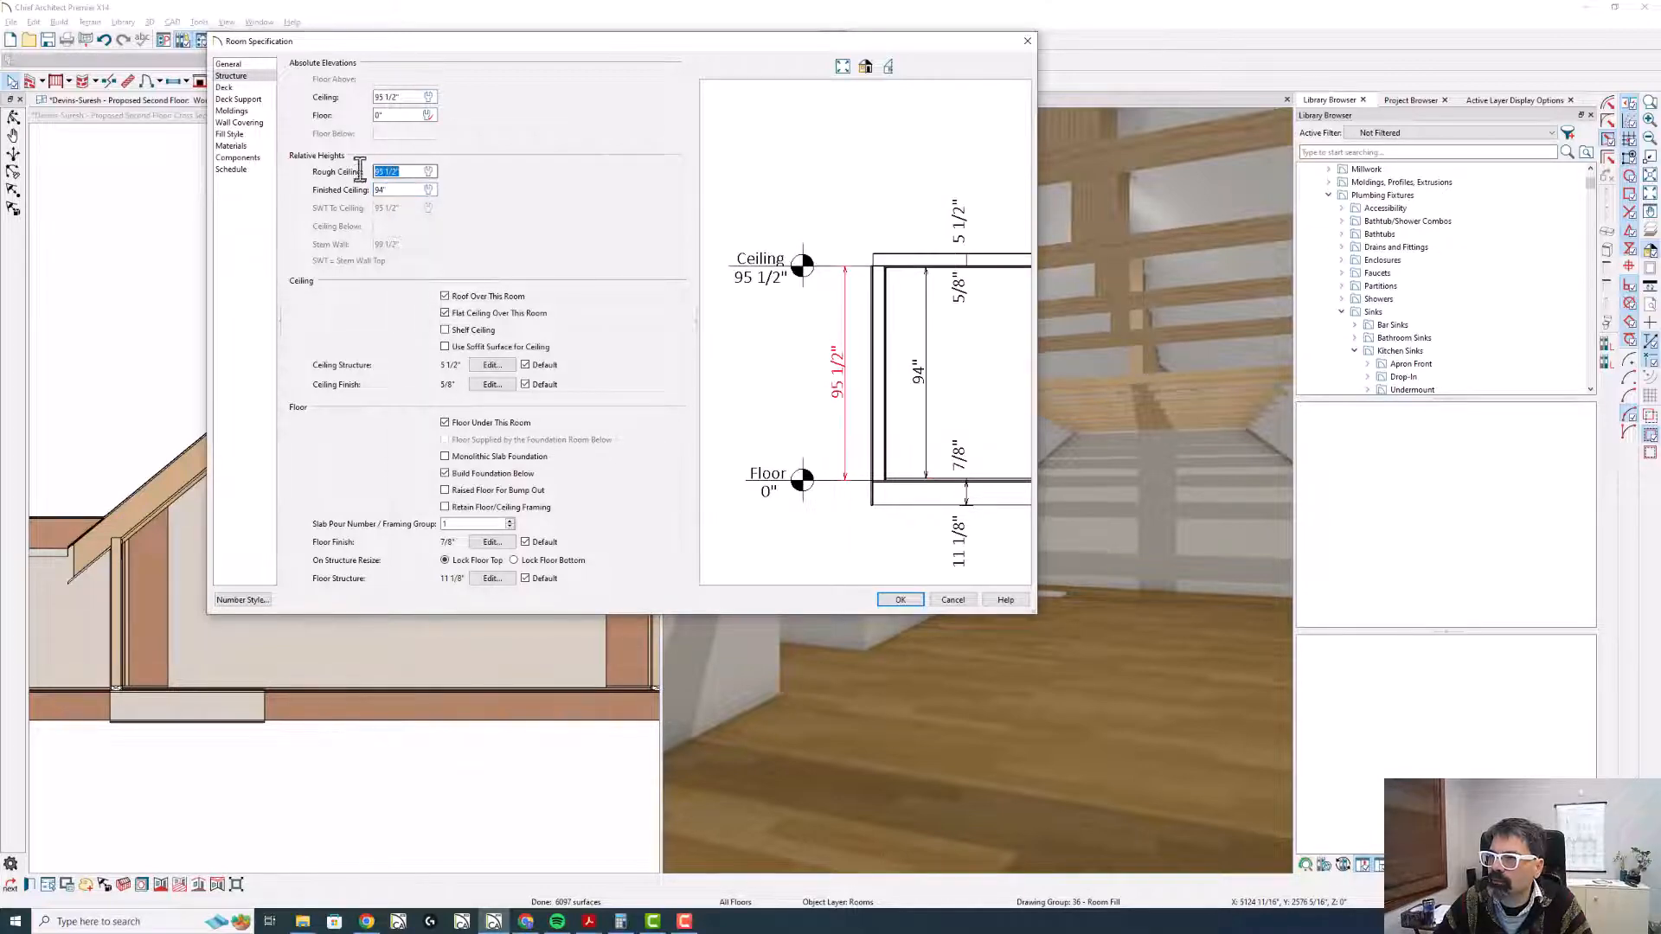
{"action": "key", "text": "Return"}
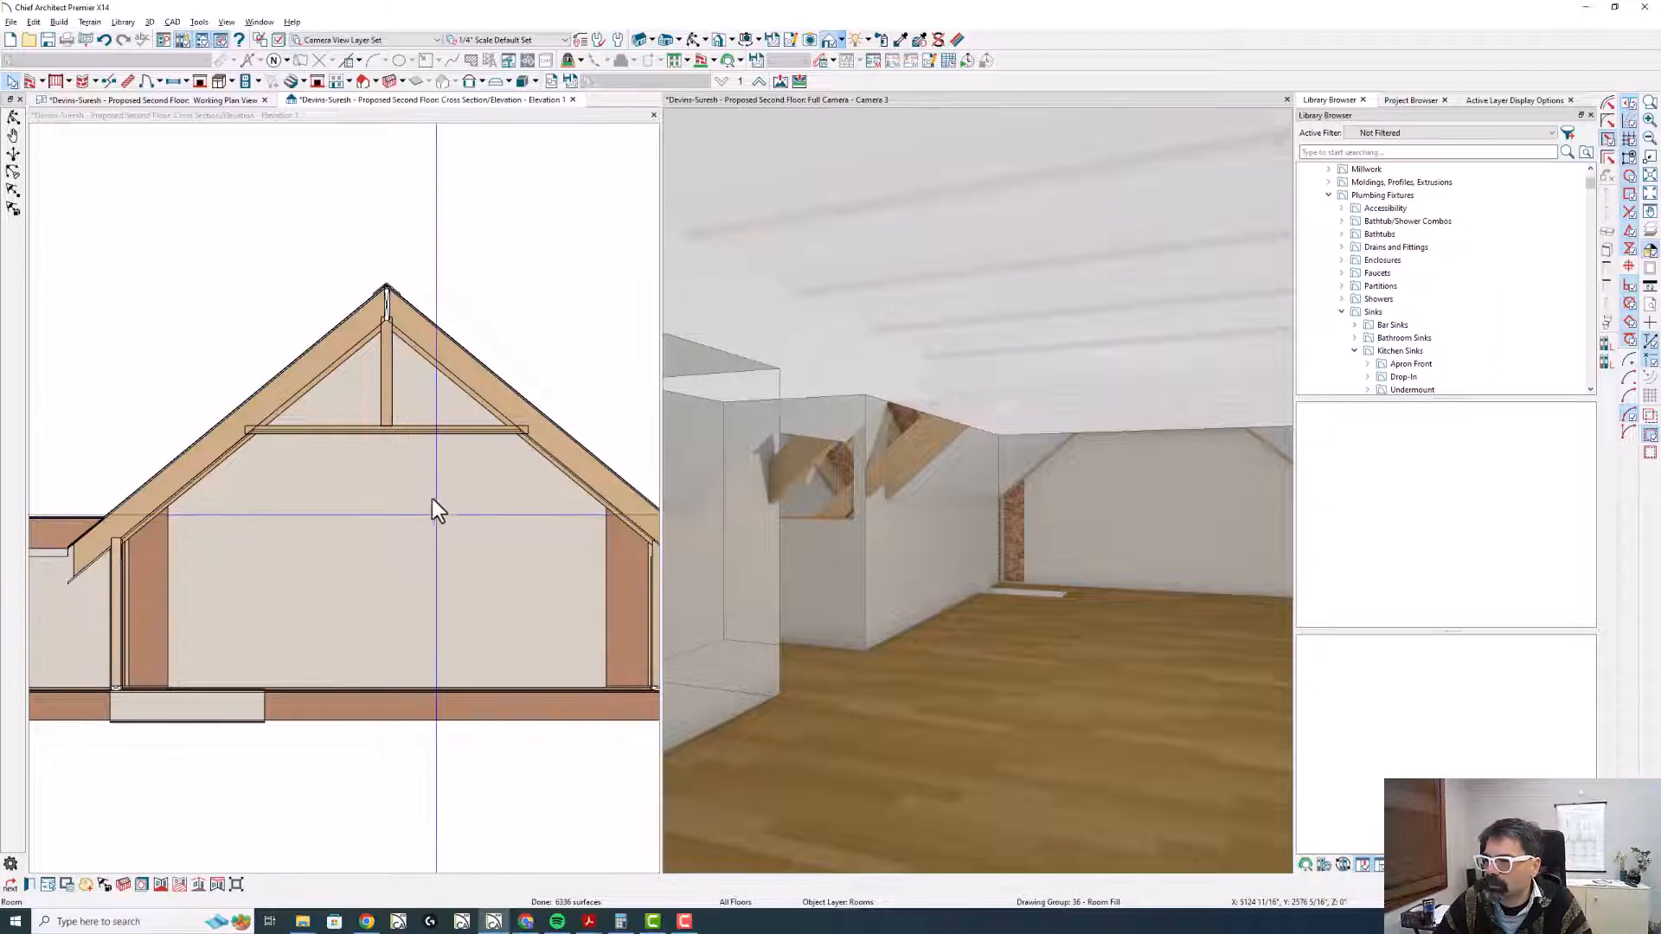
- Measure the height from the finished floor to the underside of the collar tie in the section view
{"action": "scroll", "coordinate": [431, 493], "scroll_direction": "up", "scroll_amount": 2}
{"action": "scroll", "coordinate": [439, 479], "scroll_direction": "down", "scroll_amount": 1}
{"action": "scroll", "coordinate": [444, 552], "scroll_direction": "up", "scroll_amount": 1}
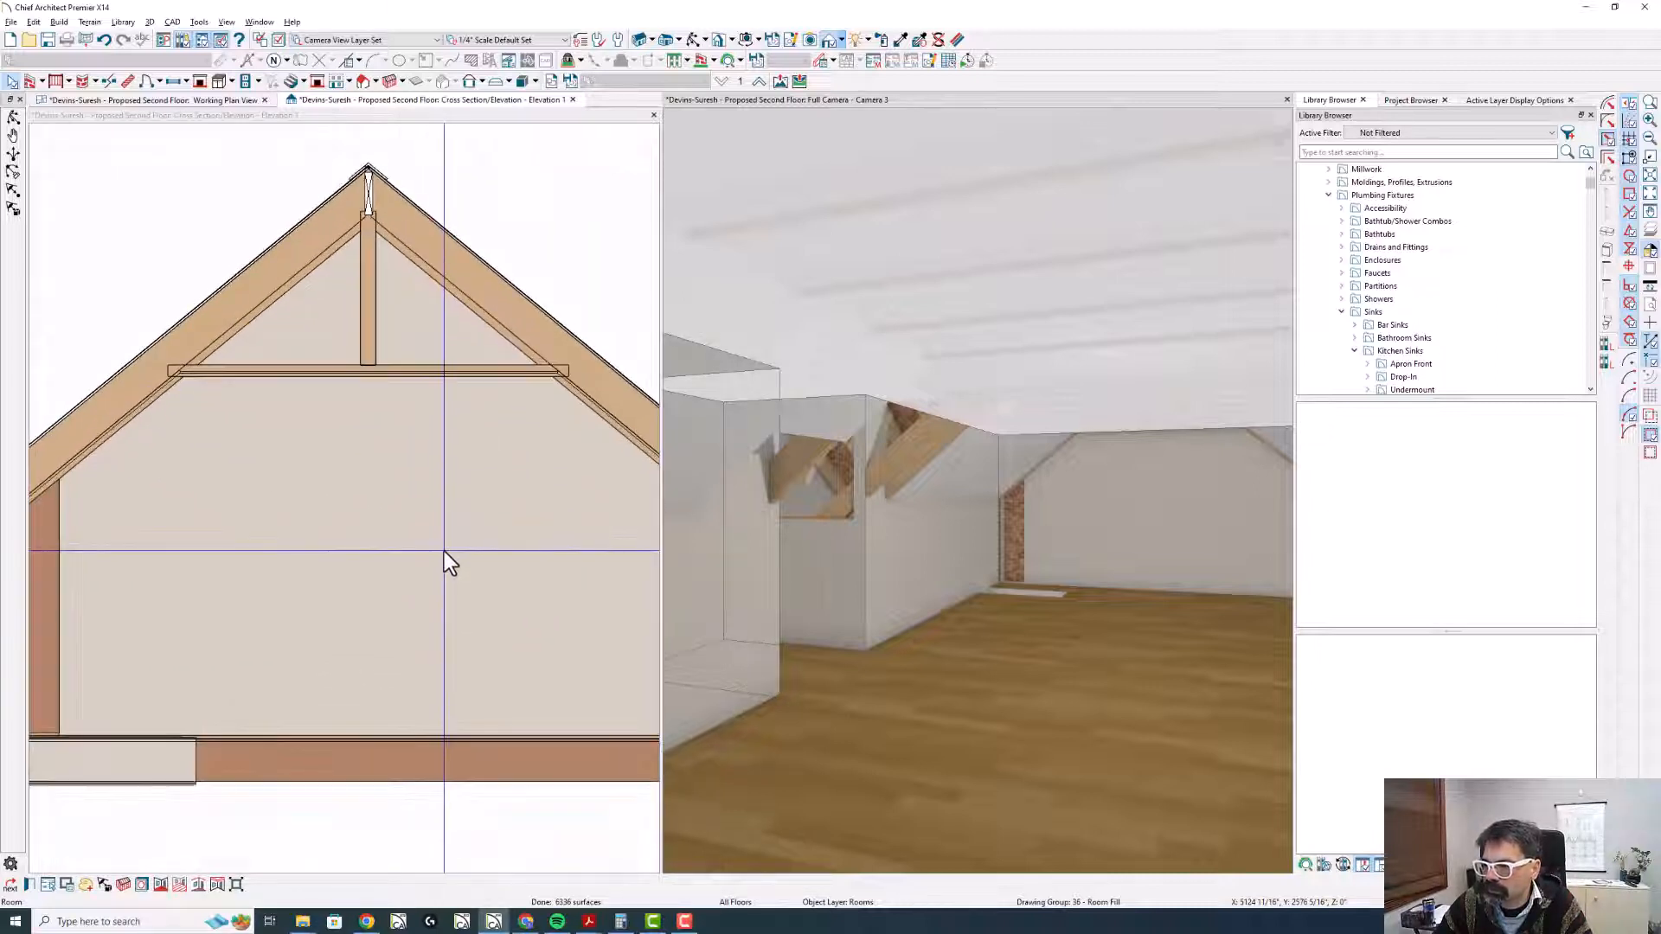
{"action": "left_click", "coordinate": [422, 734]}
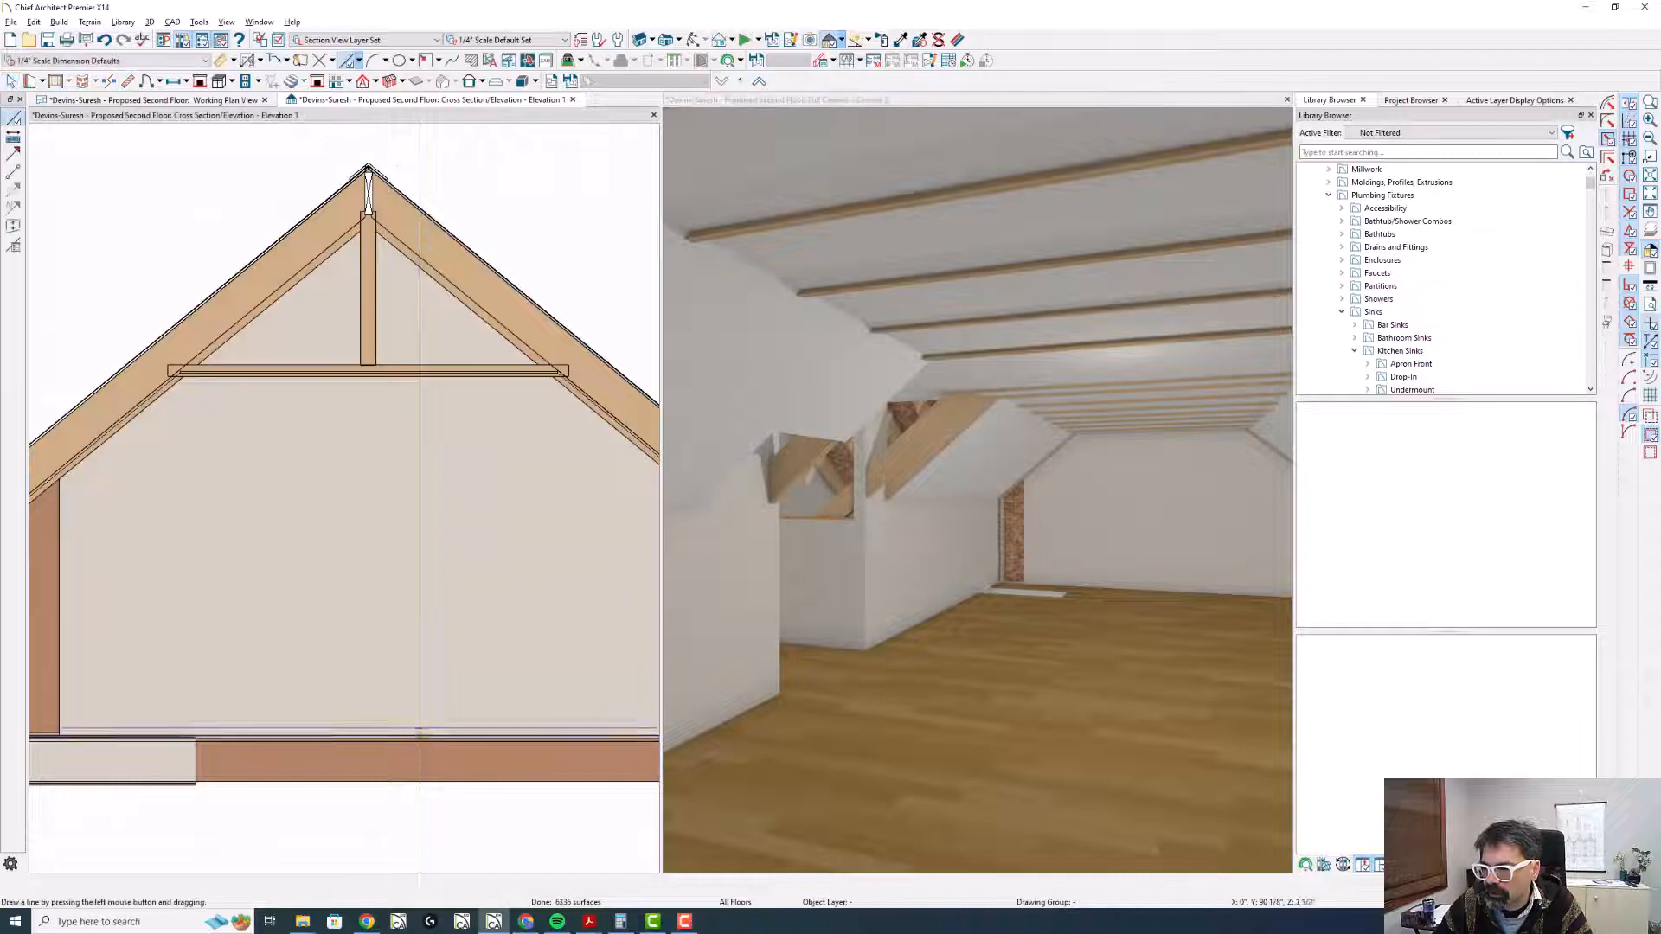
{"action": "left_click_drag", "start_coordinate": [422, 734], "coordinate": [424, 378]}
{"action": "scroll", "coordinate": [424, 378], "scroll_direction": "up", "scroll_amount": 2}
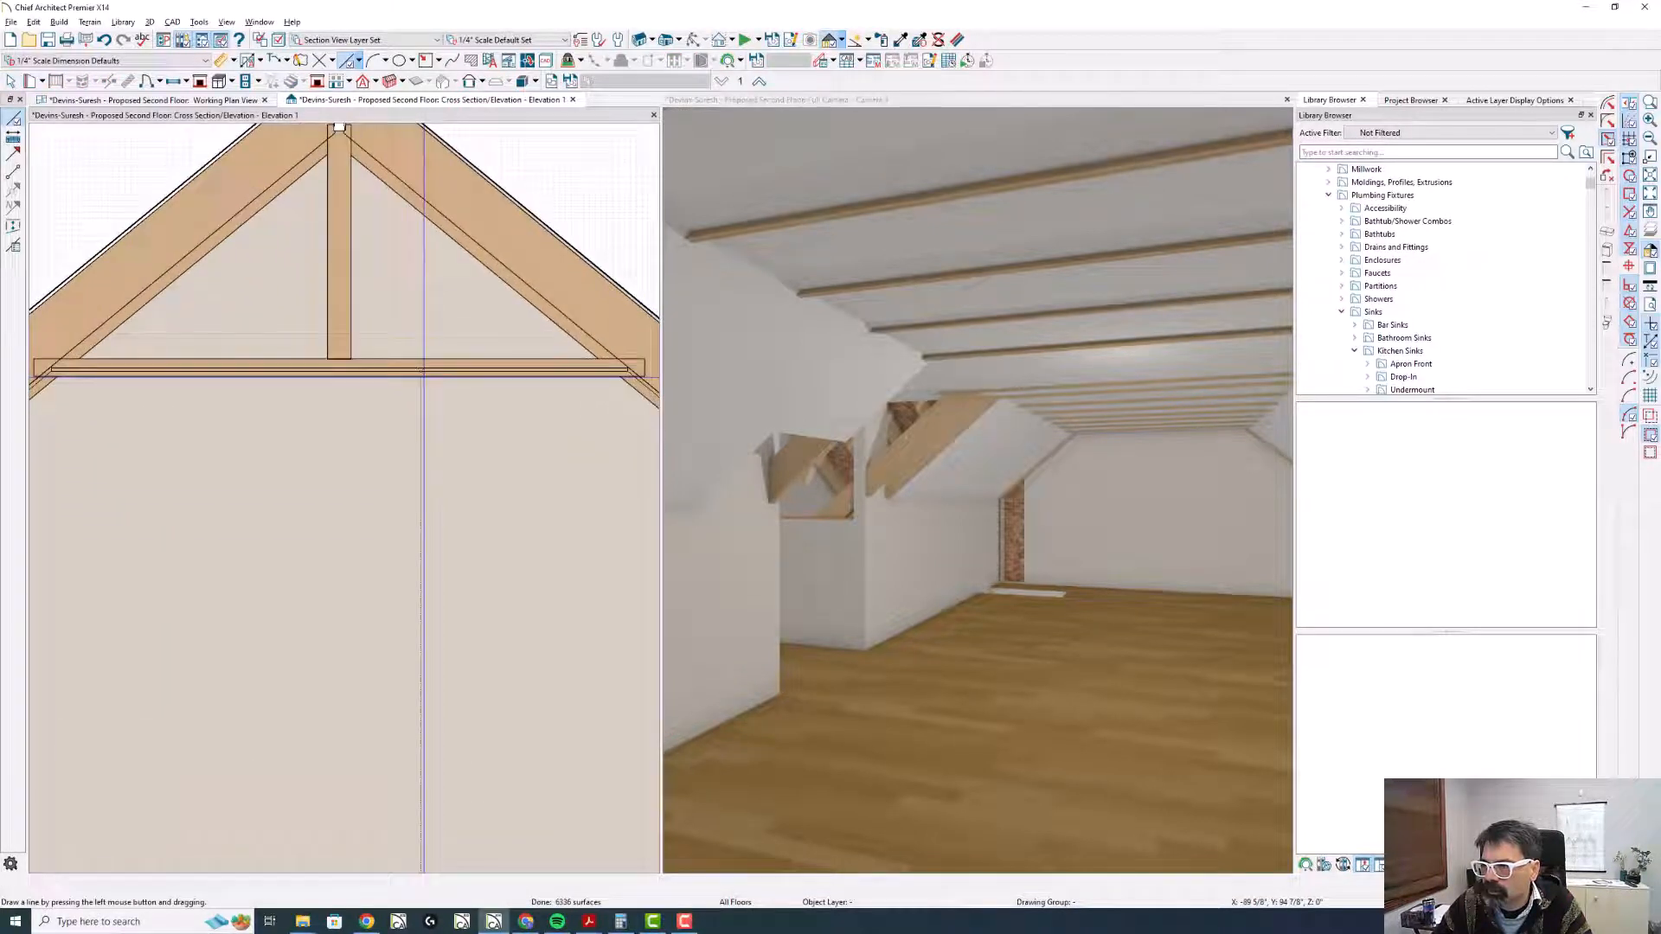
{"action": "scroll", "coordinate": [423, 378], "scroll_direction": "up", "scroll_amount": 2}
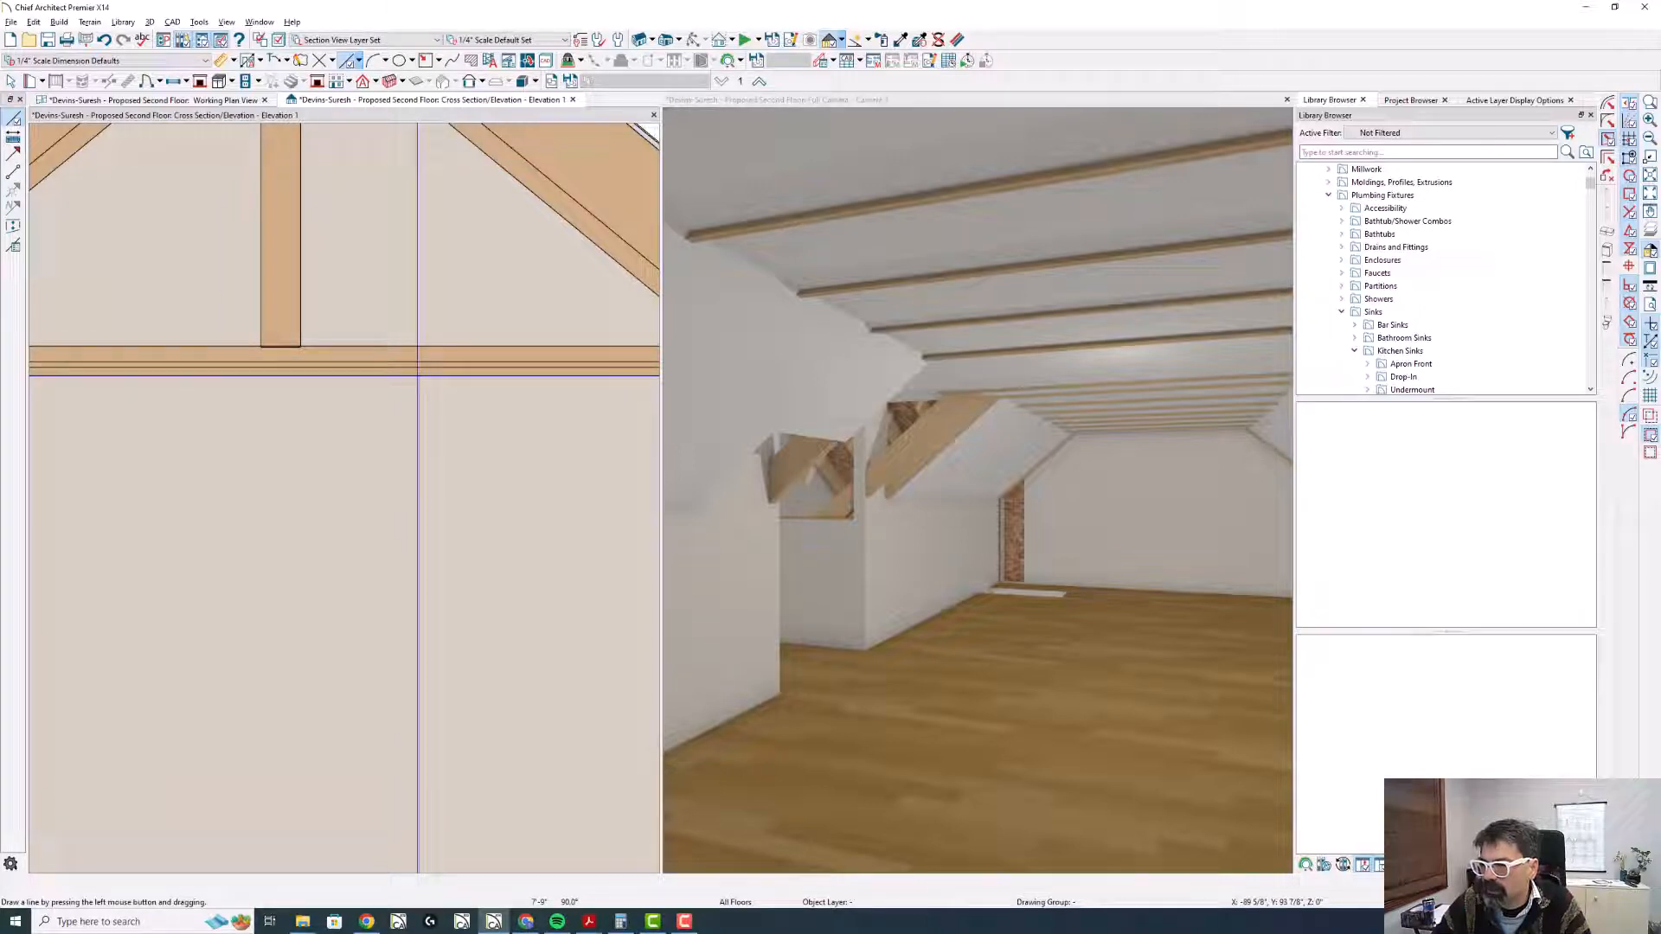
- Set the attic room's finished ceiling height to 7'-9" to match the underside of the collar tie
{"action": "left_click", "coordinate": [950, 735]}
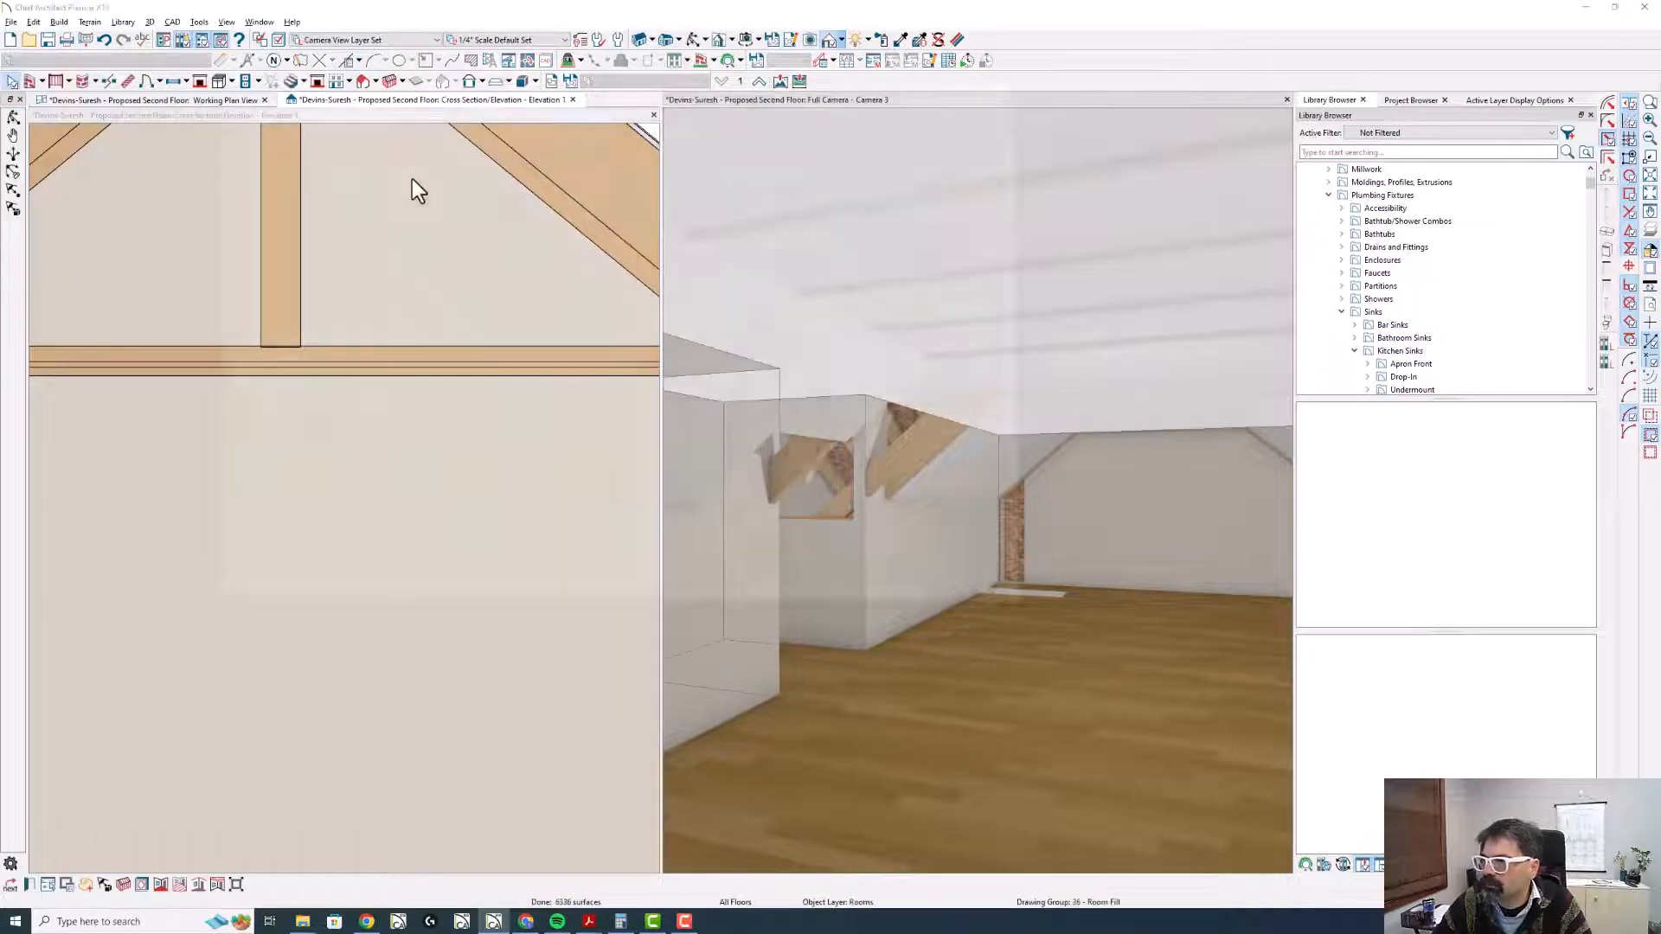
{"action": "key", "text": "ctrl+e"}
{"action": "left_click", "coordinate": [246, 76]}
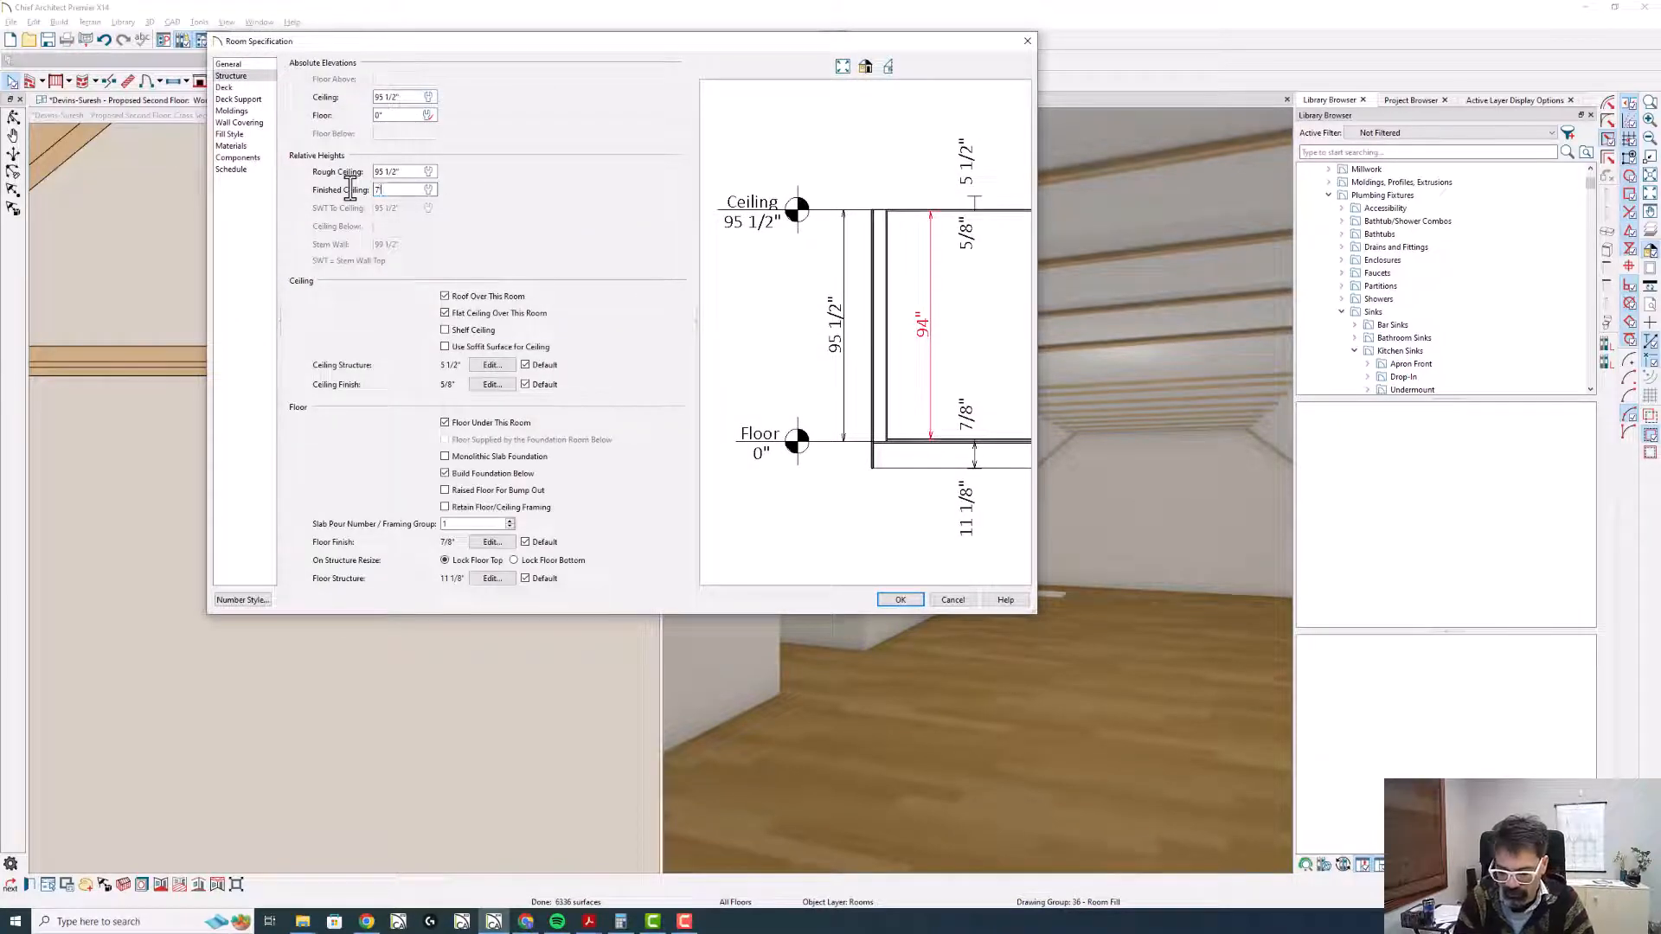
{"action": "key", "text": "Return"}
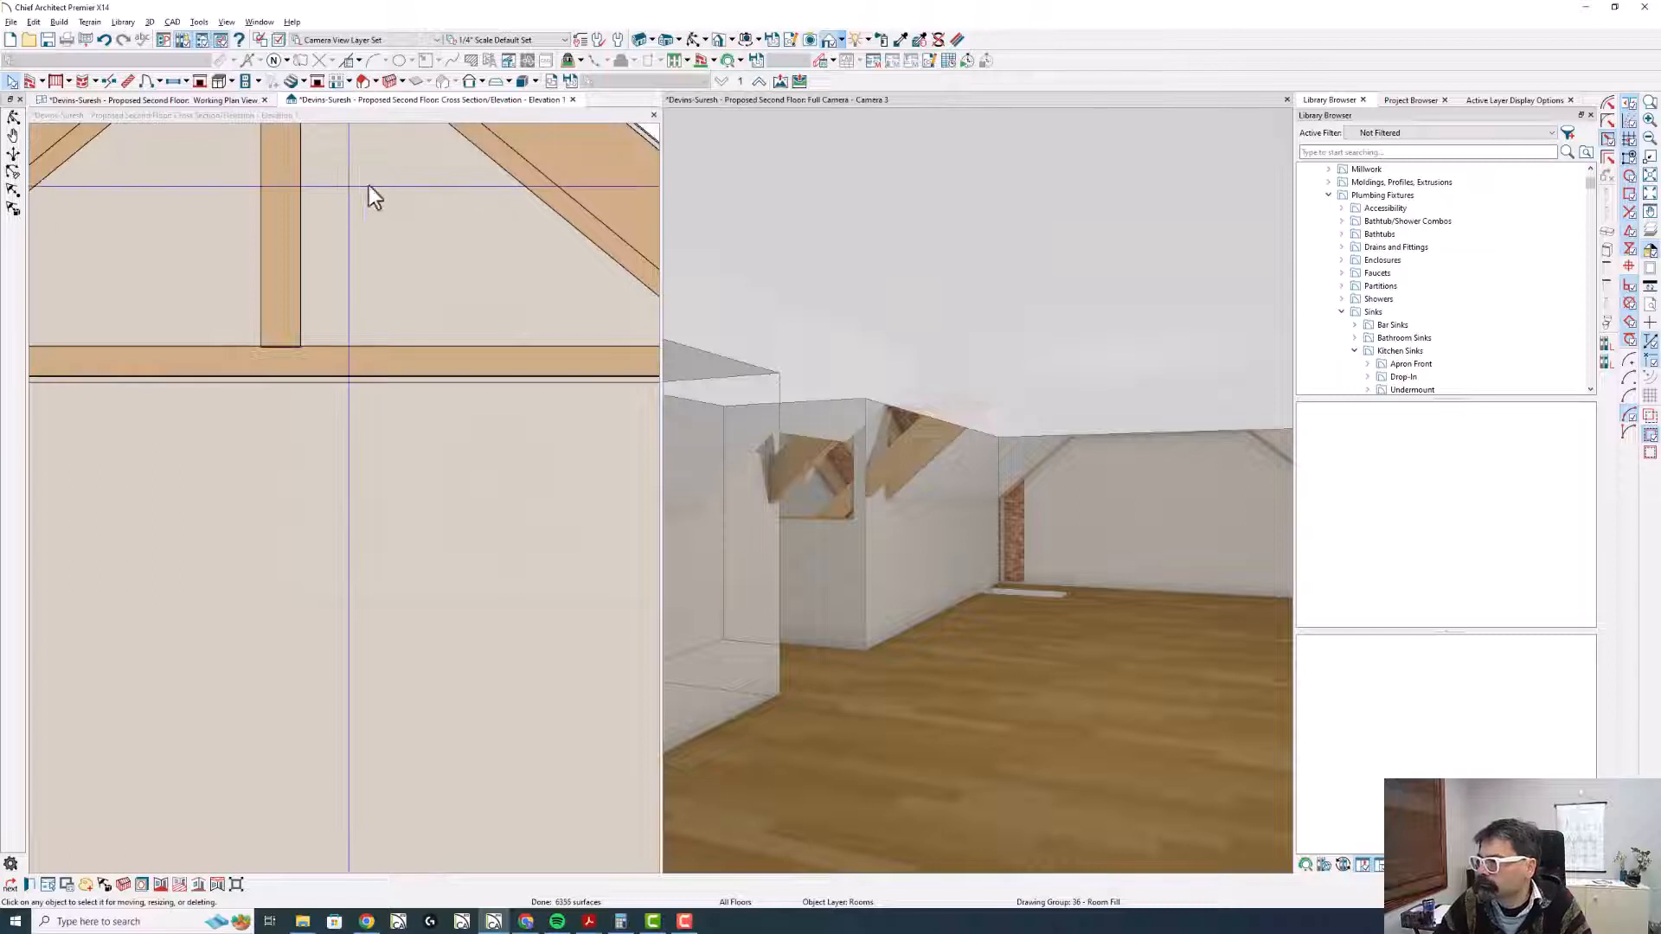
- Examine the flat ceiling, the knee wall and the openings beside the entry in the section and camera views
{"action": "scroll", "coordinate": [414, 342], "scroll_direction": "down", "scroll_amount": 3}
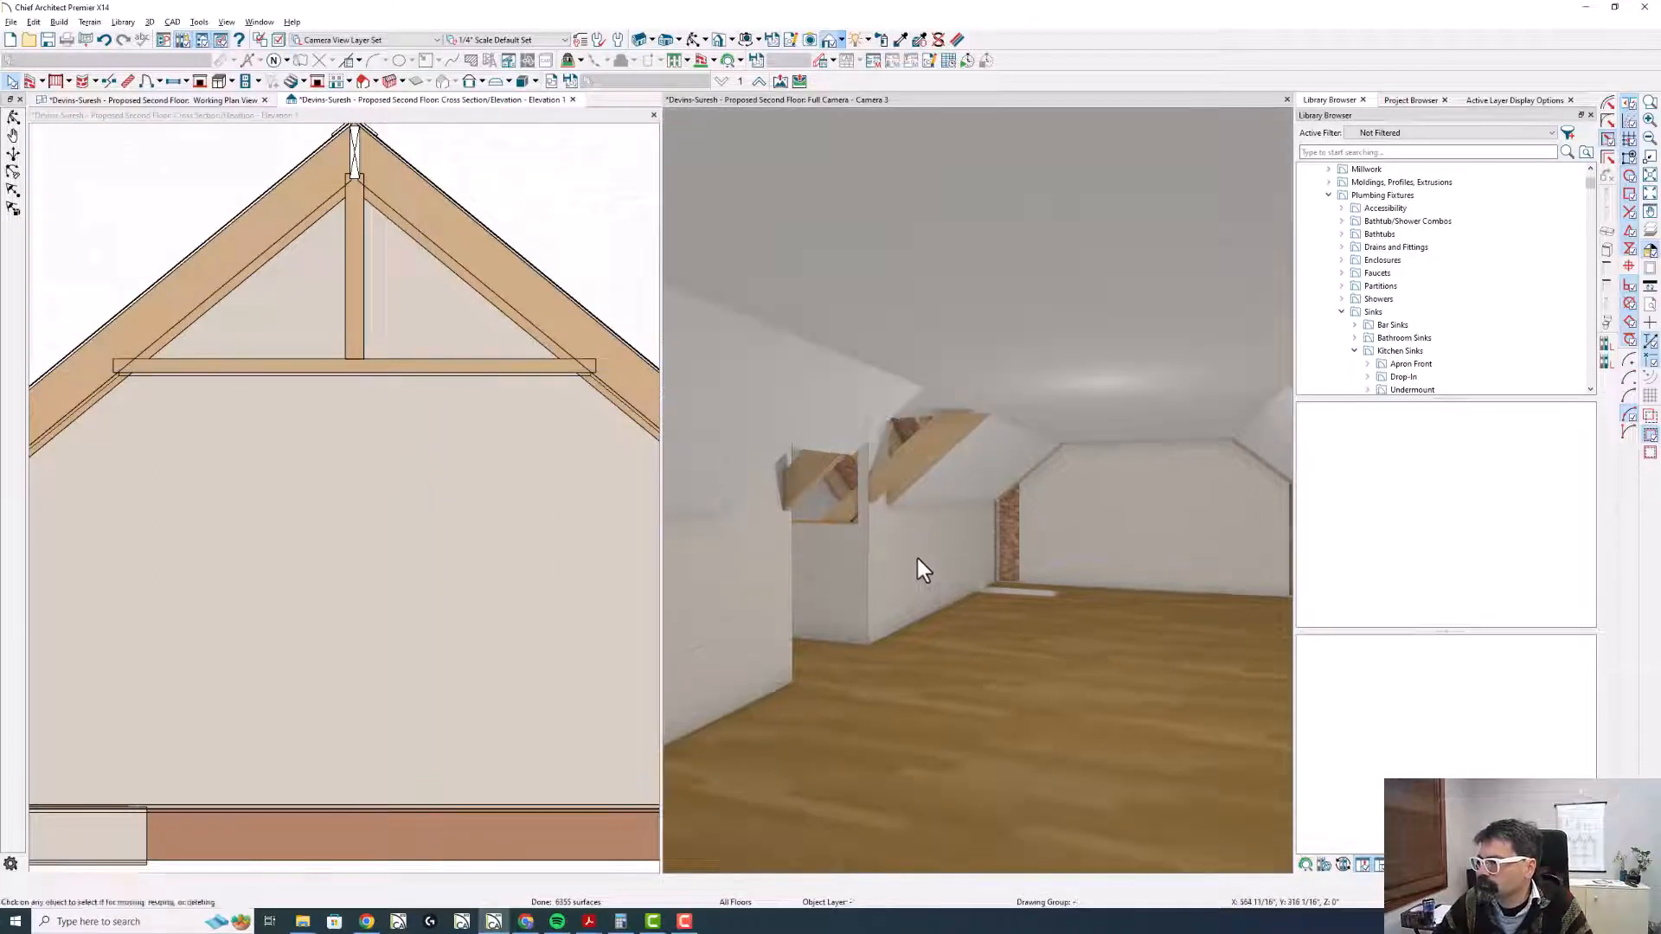
{"action": "left_click", "coordinate": [951, 483]}
{"action": "left_click", "coordinate": [928, 554]}
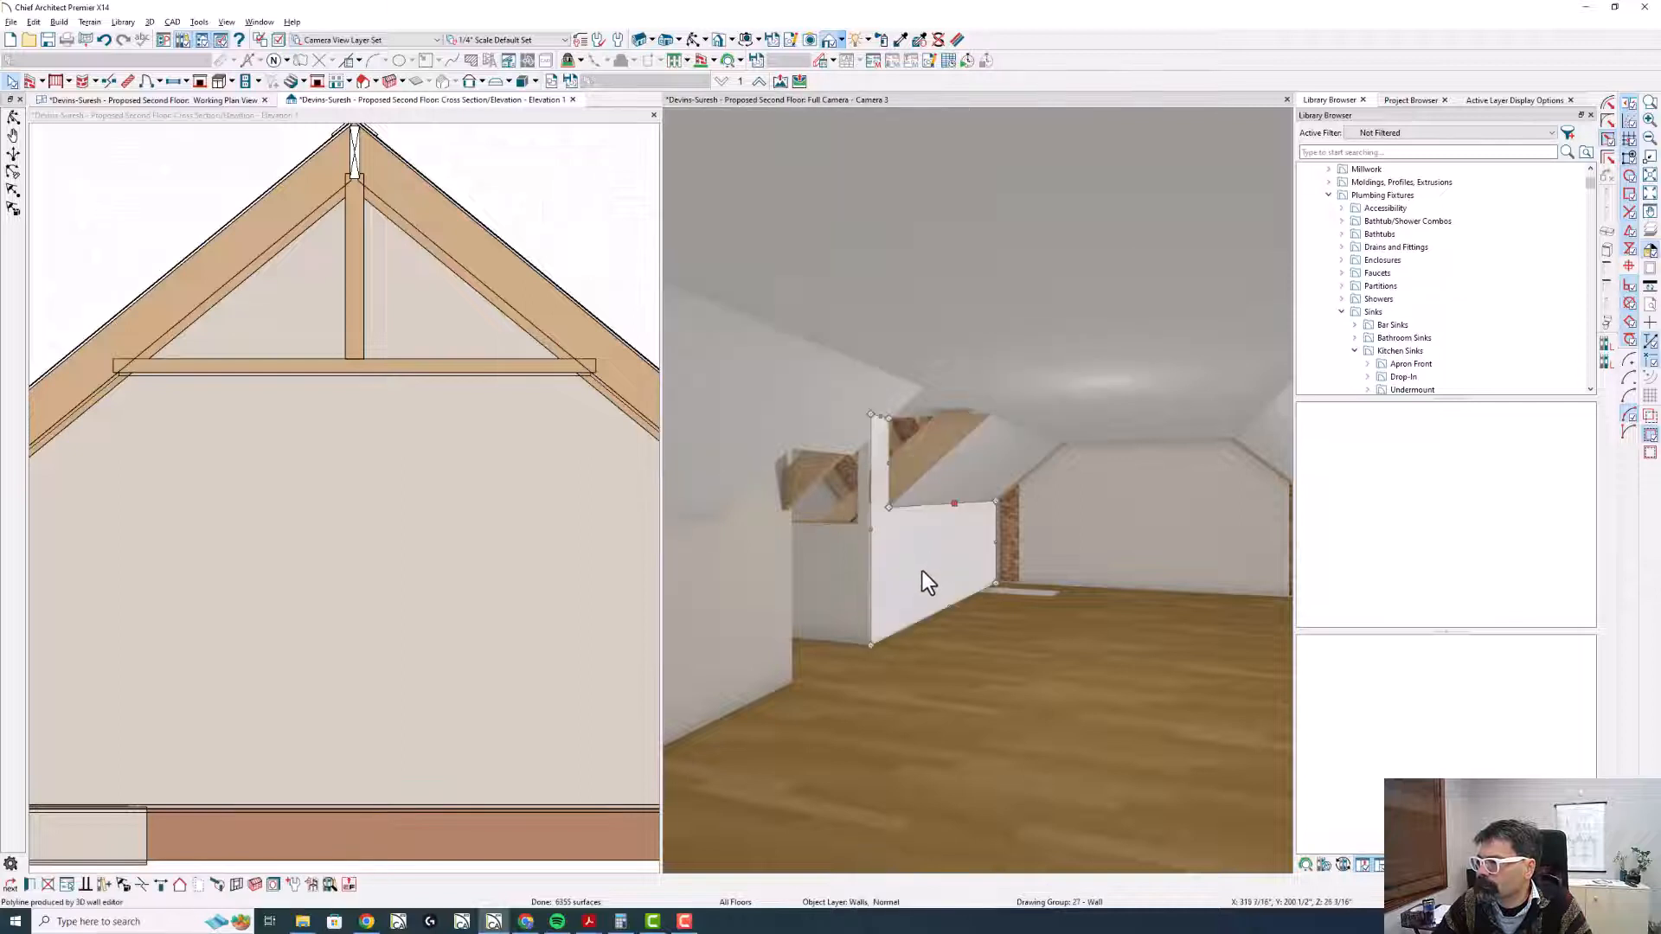
{"action": "left_click", "coordinate": [13, 117]}
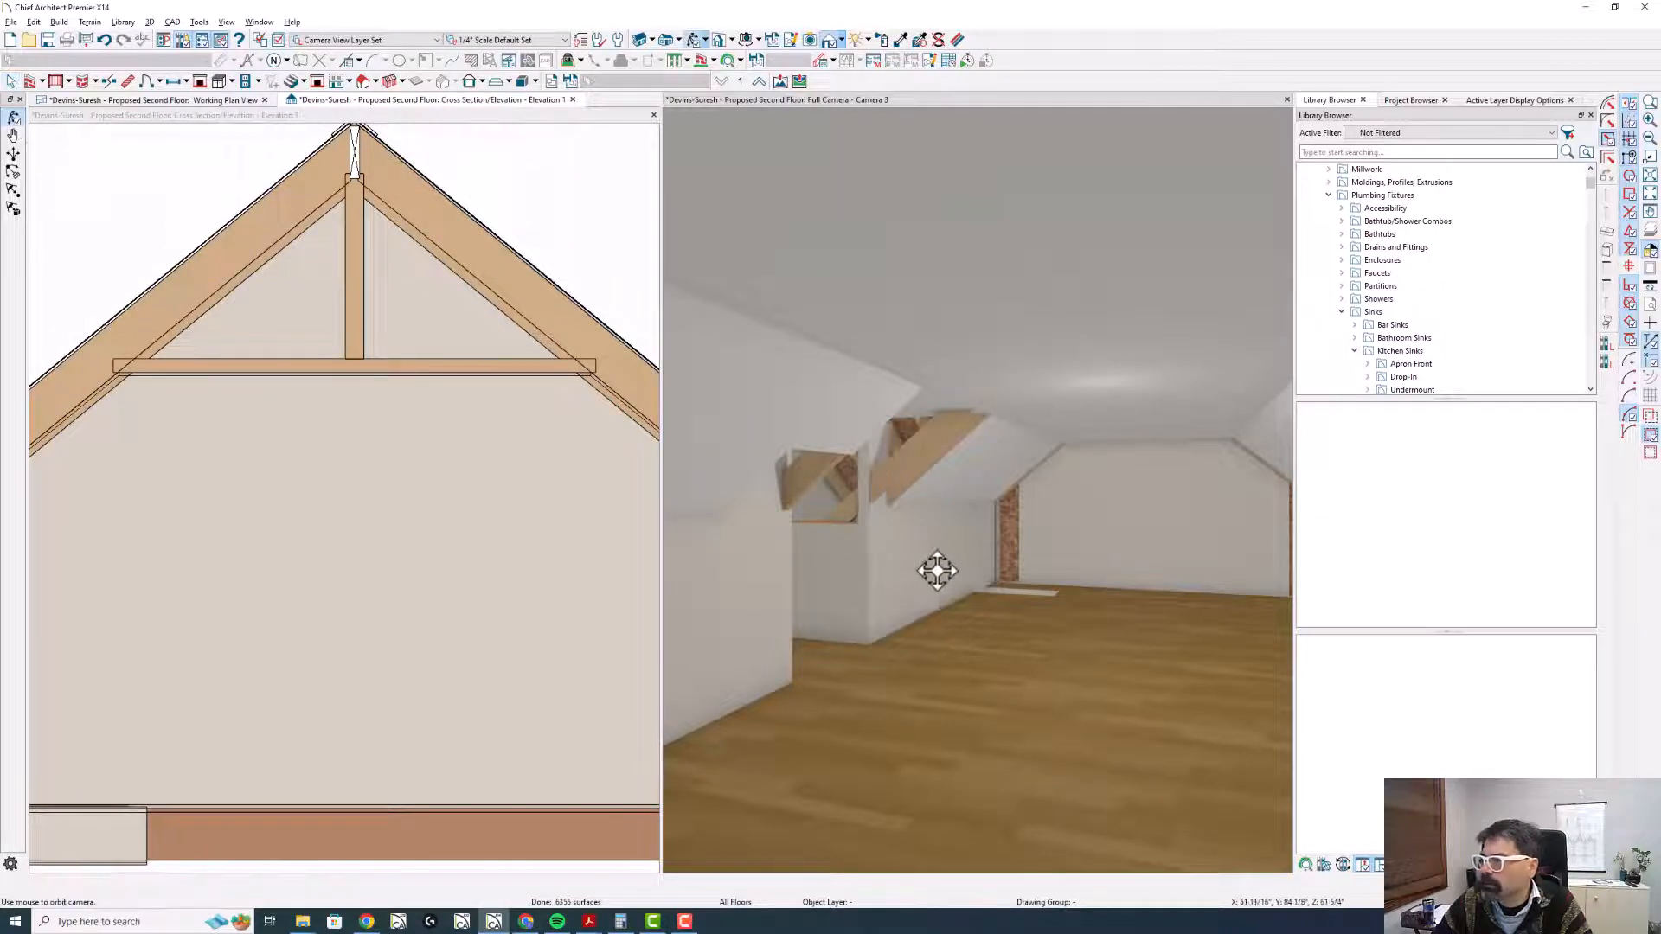
{"action": "left_click_drag", "start_coordinate": [935, 567], "coordinate": [986, 564]}
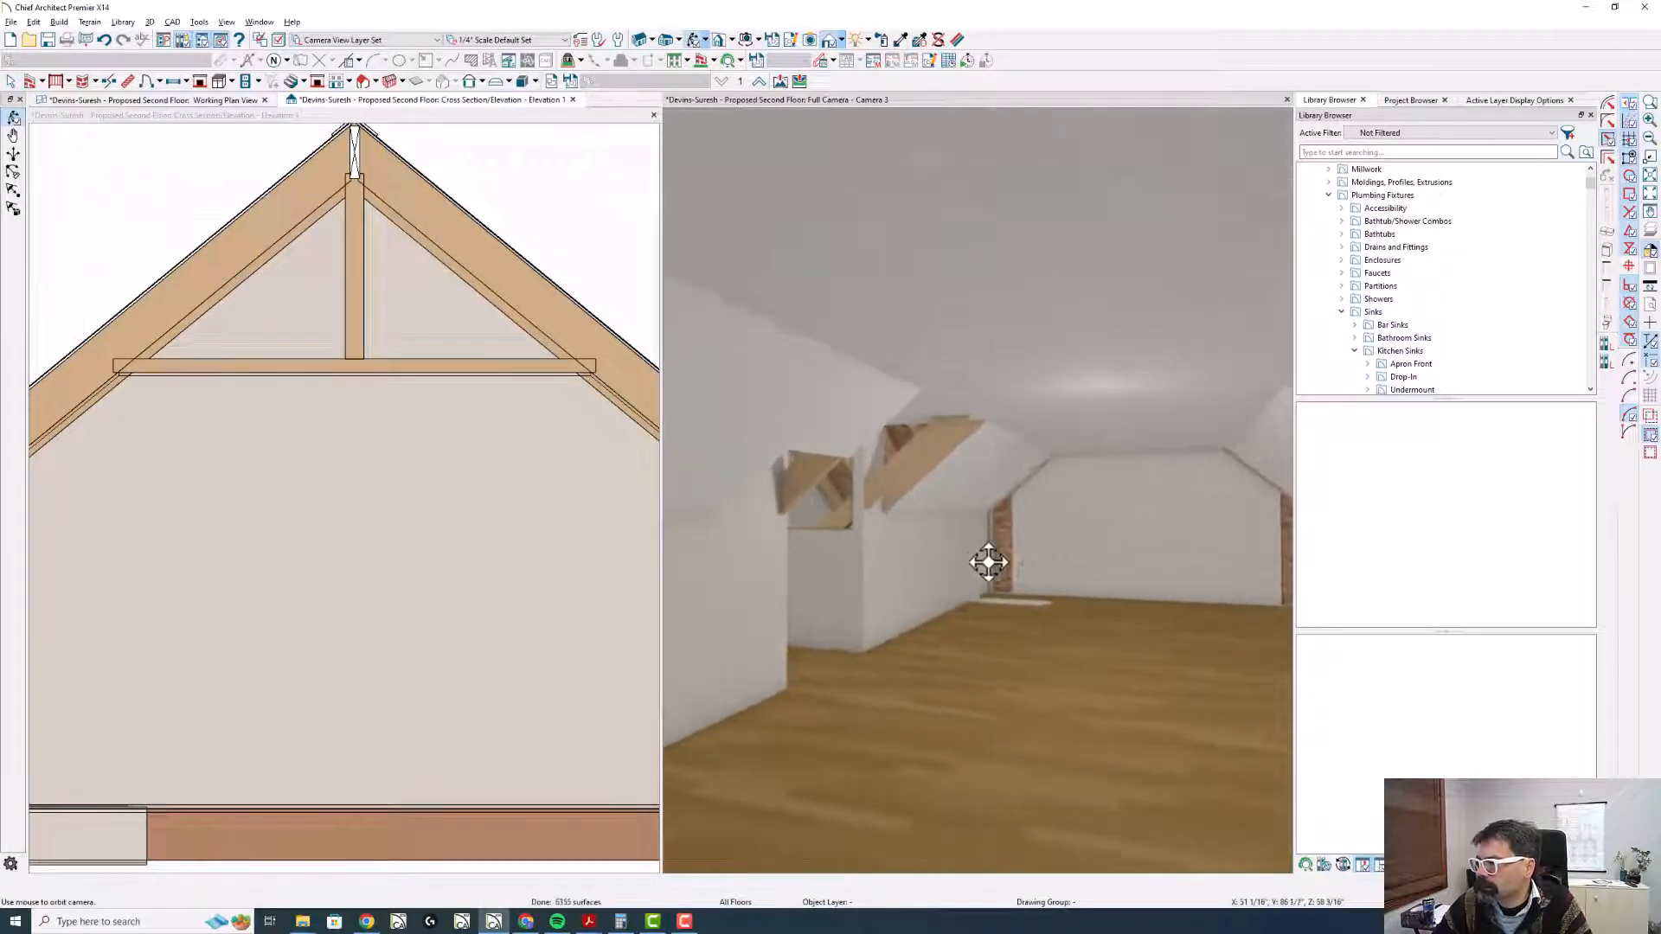
{"action": "key", "text": "space"}
{"action": "left_click", "coordinate": [1014, 560]}
{"action": "left_click", "coordinate": [1071, 581]}
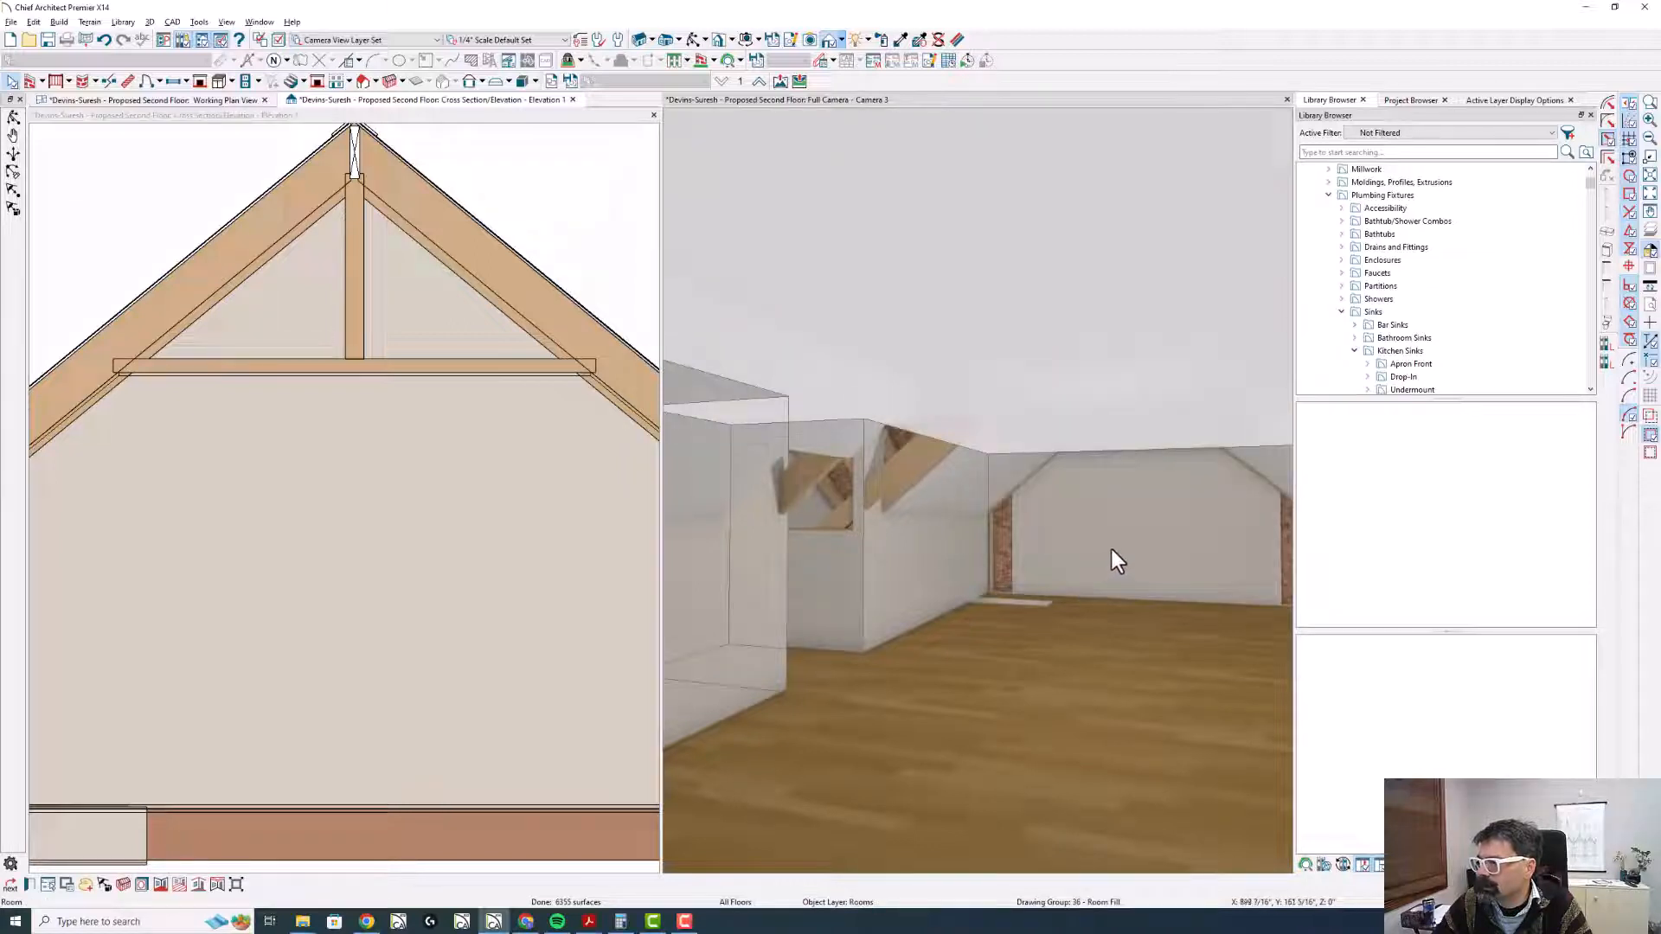
- Close the current section view and cut a new cross-section through the attic facing the gable wall without a window
{"action": "left_click", "coordinate": [573, 99]}
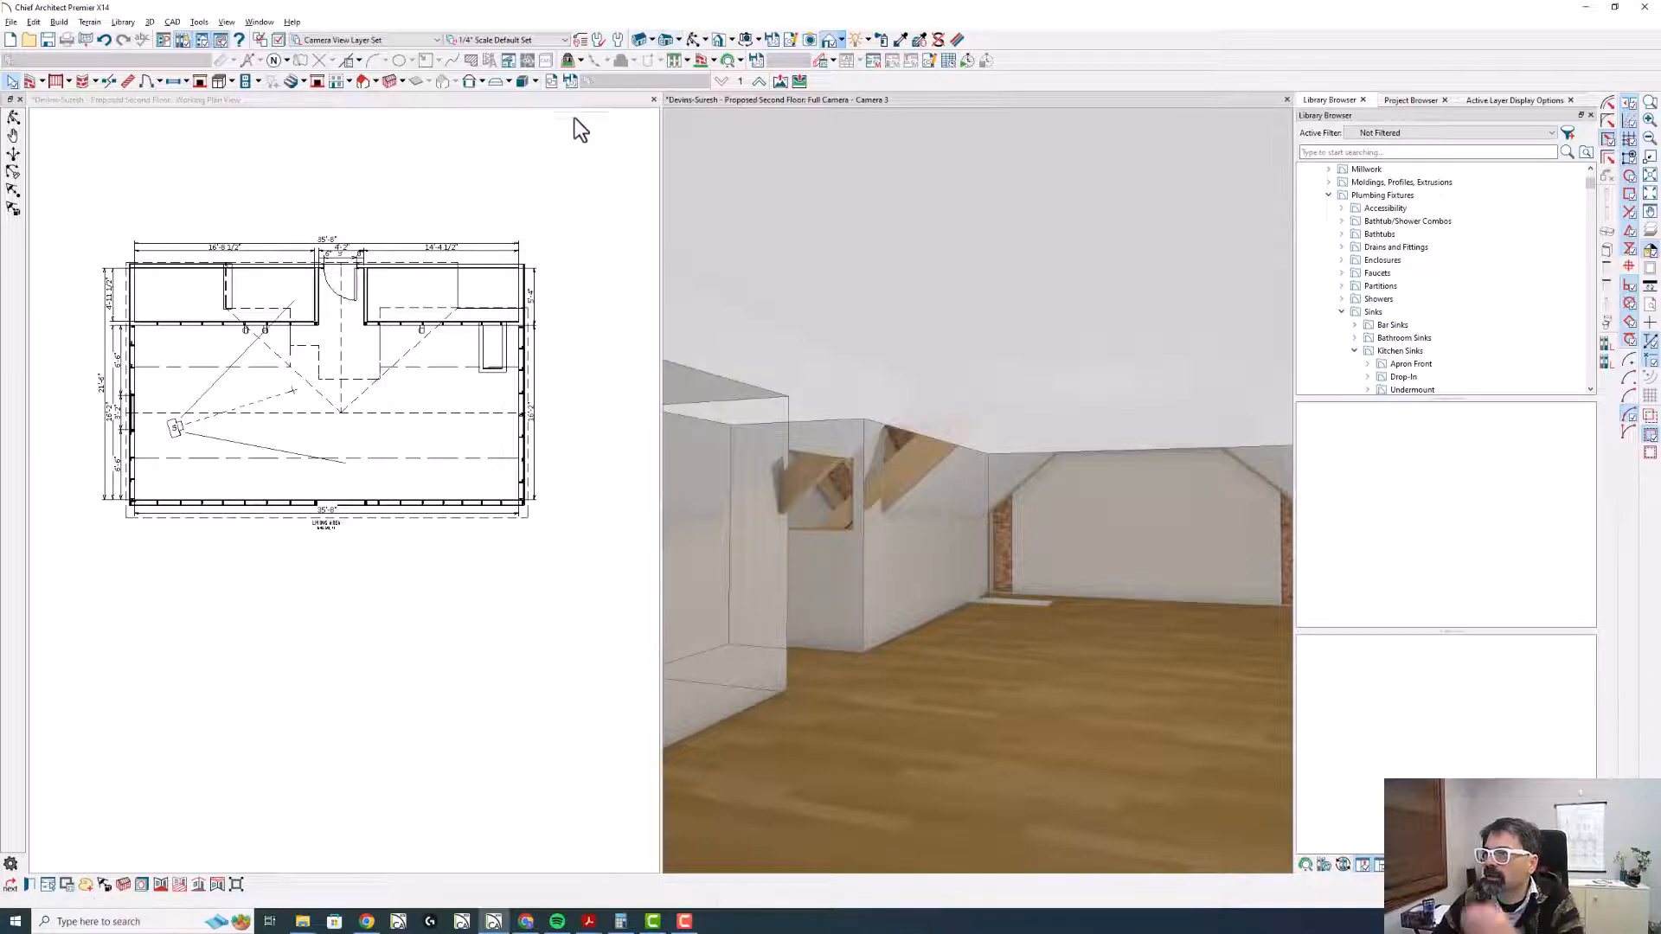
{"action": "left_click", "coordinate": [573, 147]}
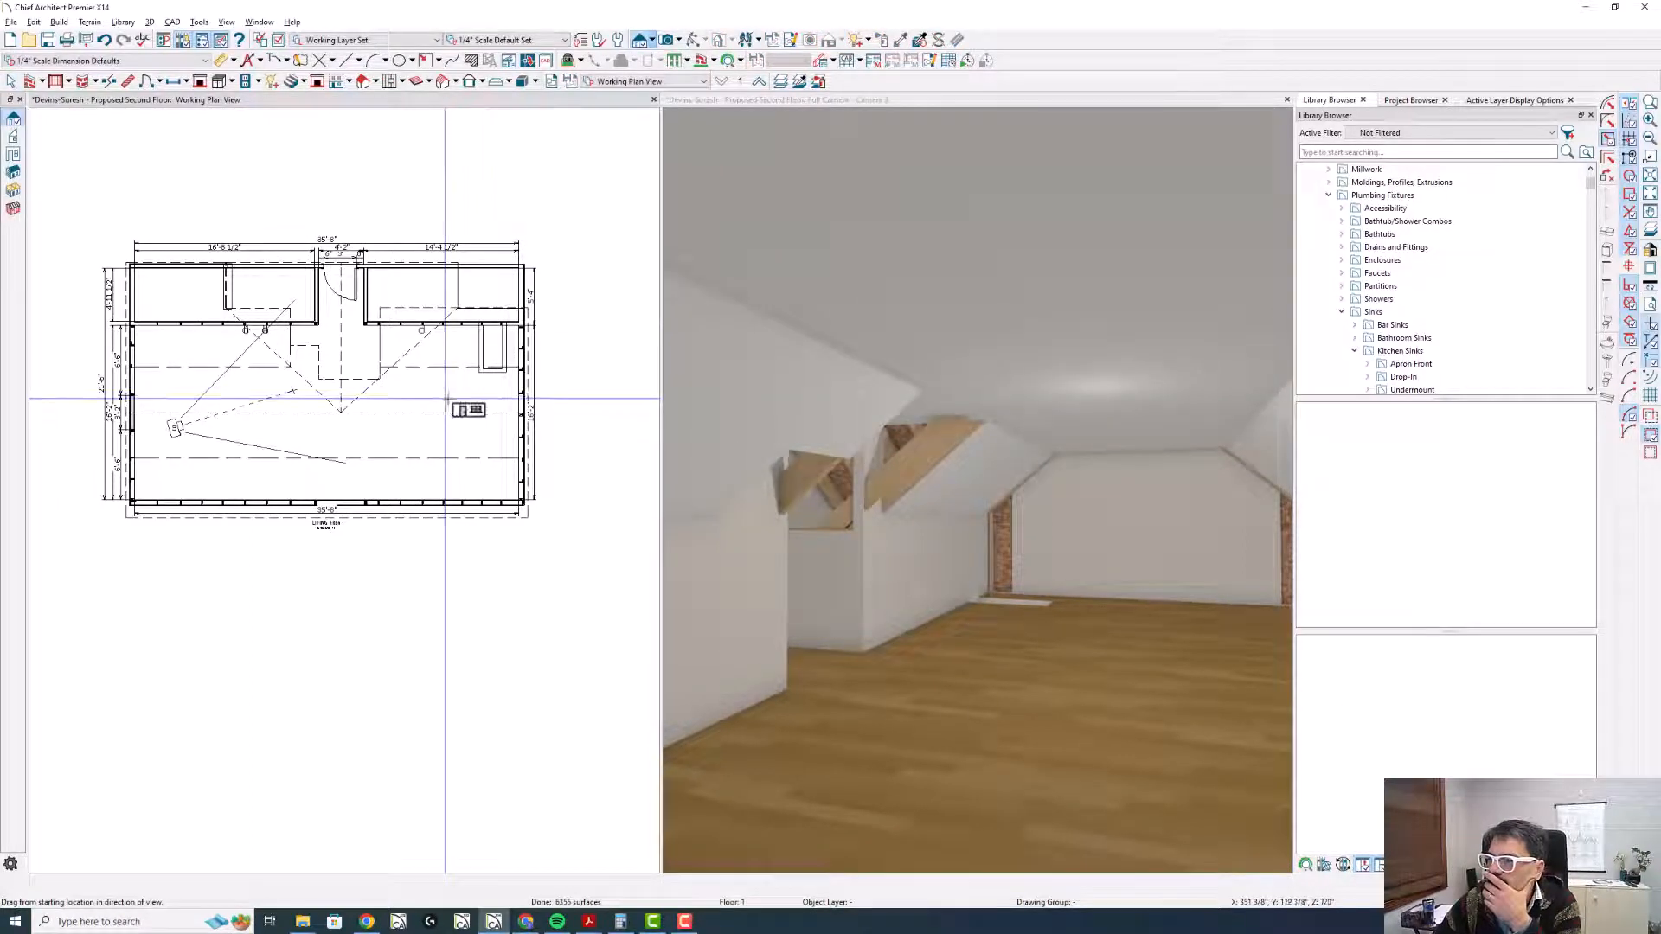
{"action": "left_click_drag", "start_coordinate": [447, 400], "coordinate": [560, 416]}
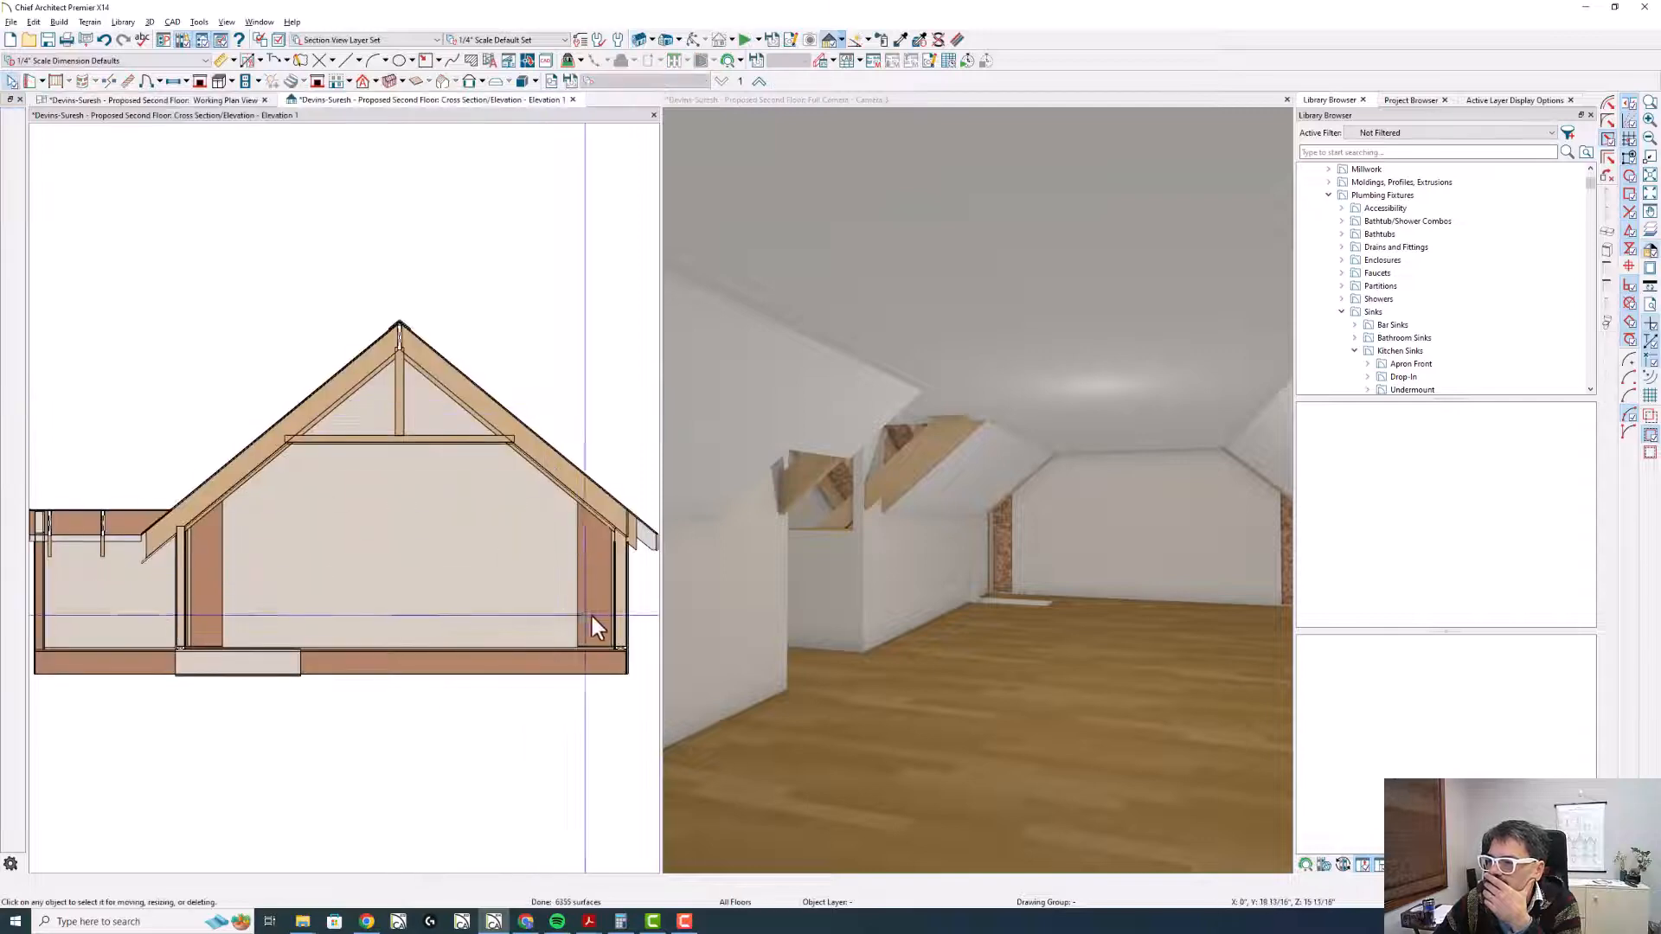
{"action": "scroll", "coordinate": [592, 616], "scroll_direction": "up", "scroll_amount": 2}
- Review the attic room's ceiling height and structure settings in its room specification
{"action": "left_click", "coordinate": [543, 599]}
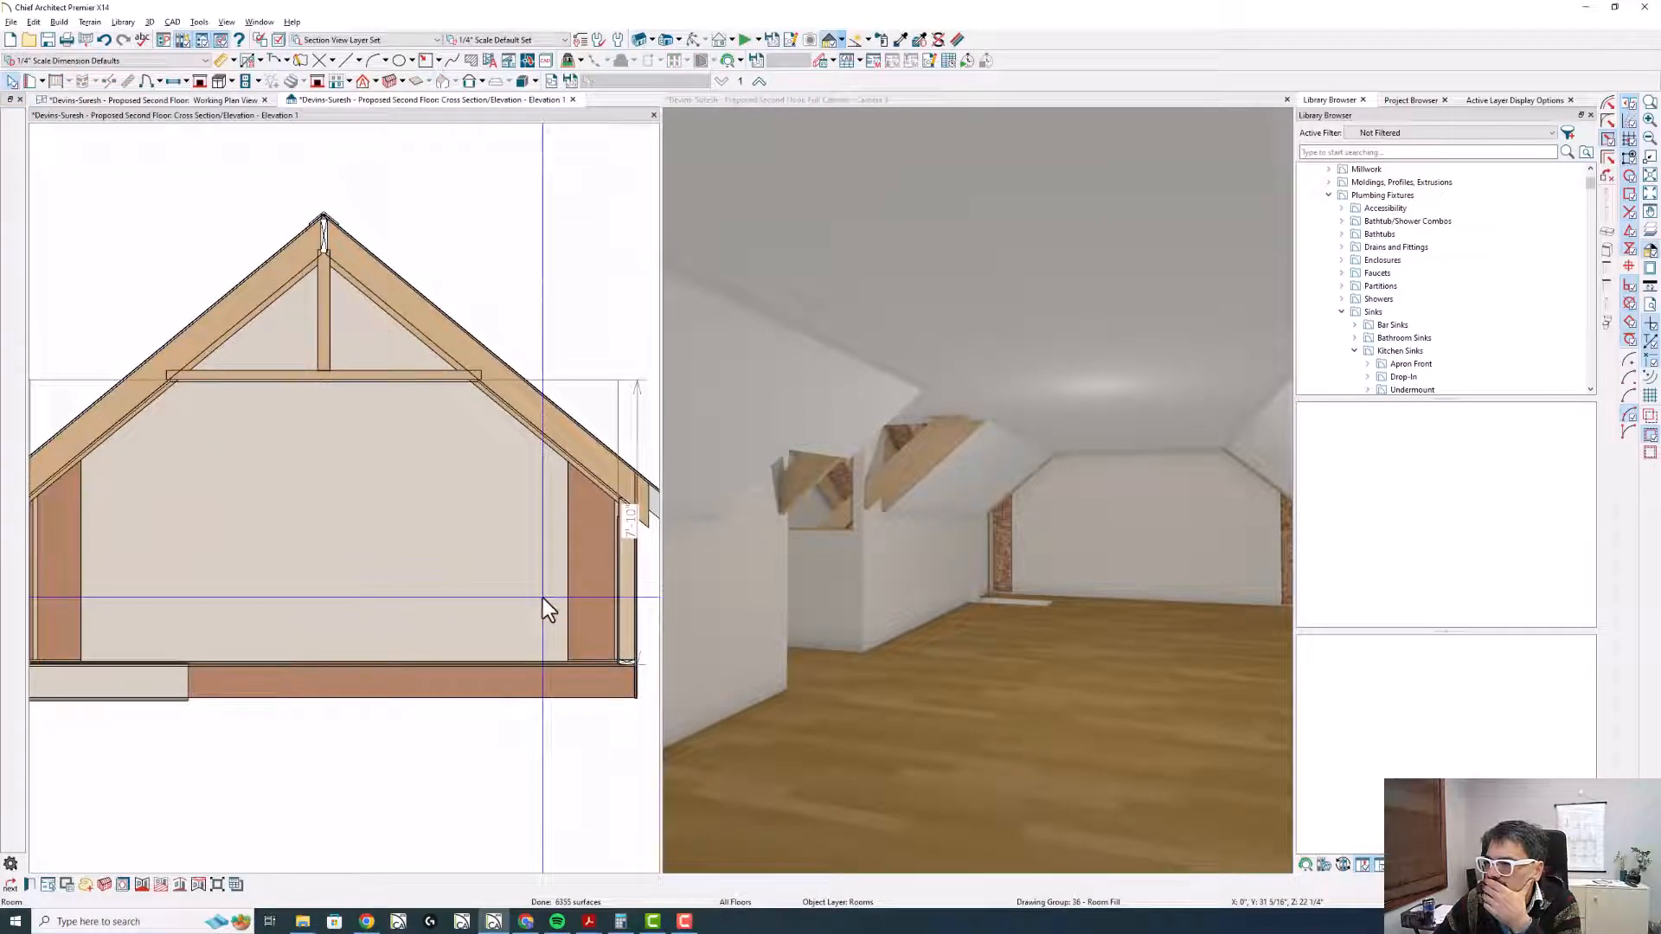
{"action": "double_click", "coordinate": [543, 599]}
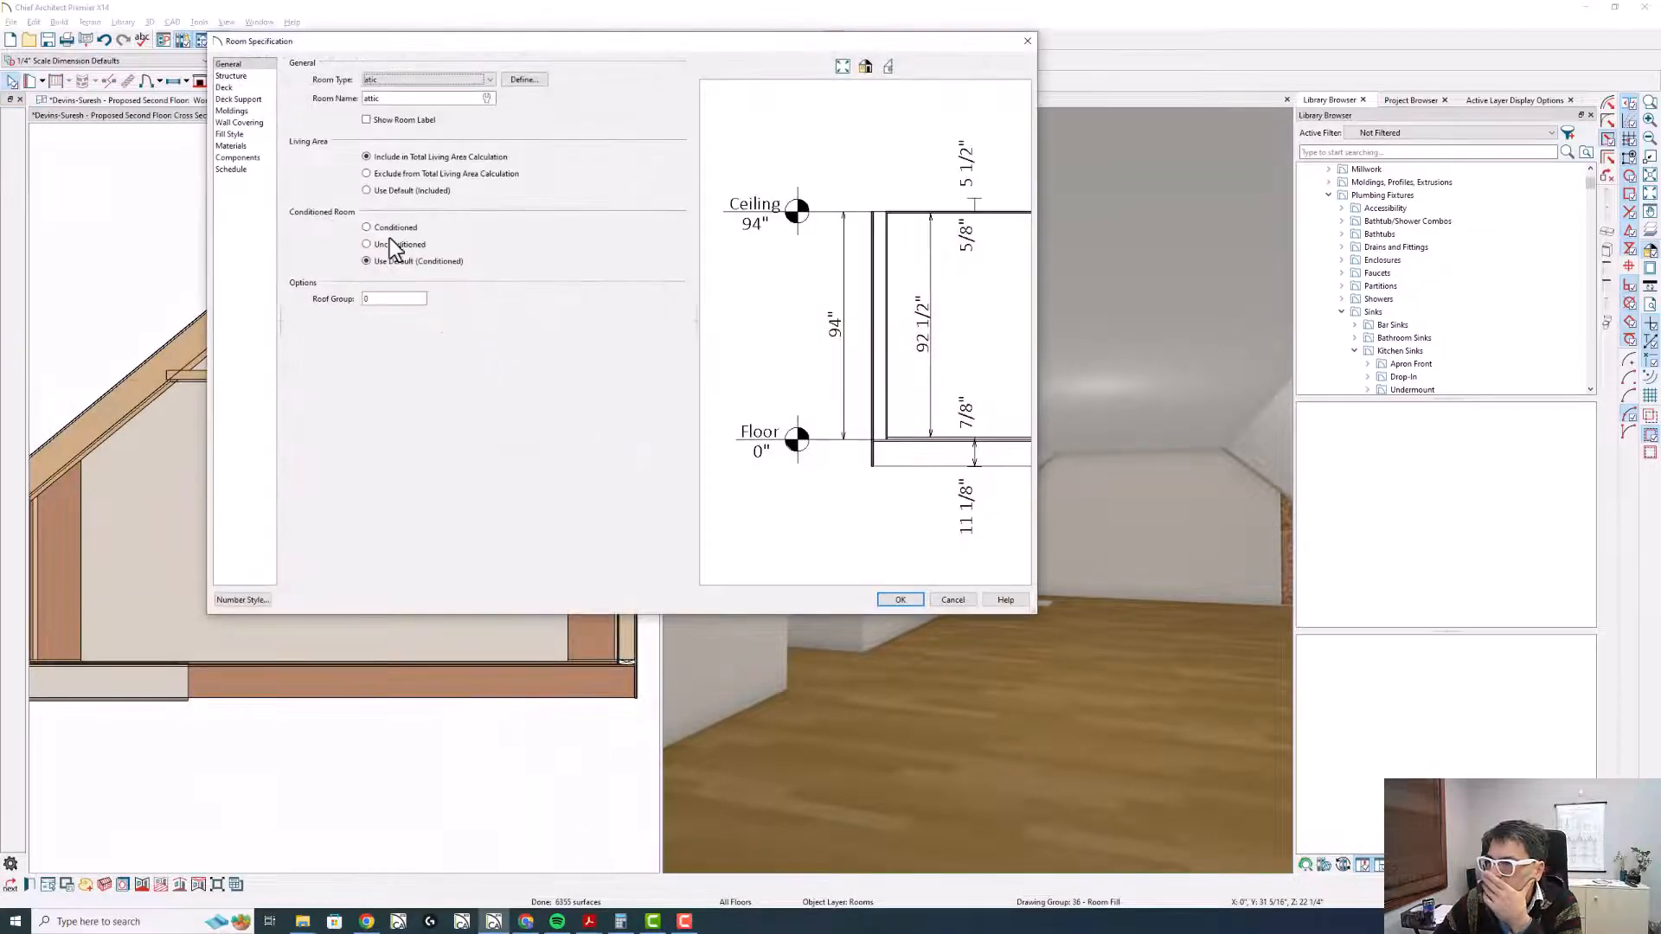
{"action": "left_click", "coordinate": [251, 75]}
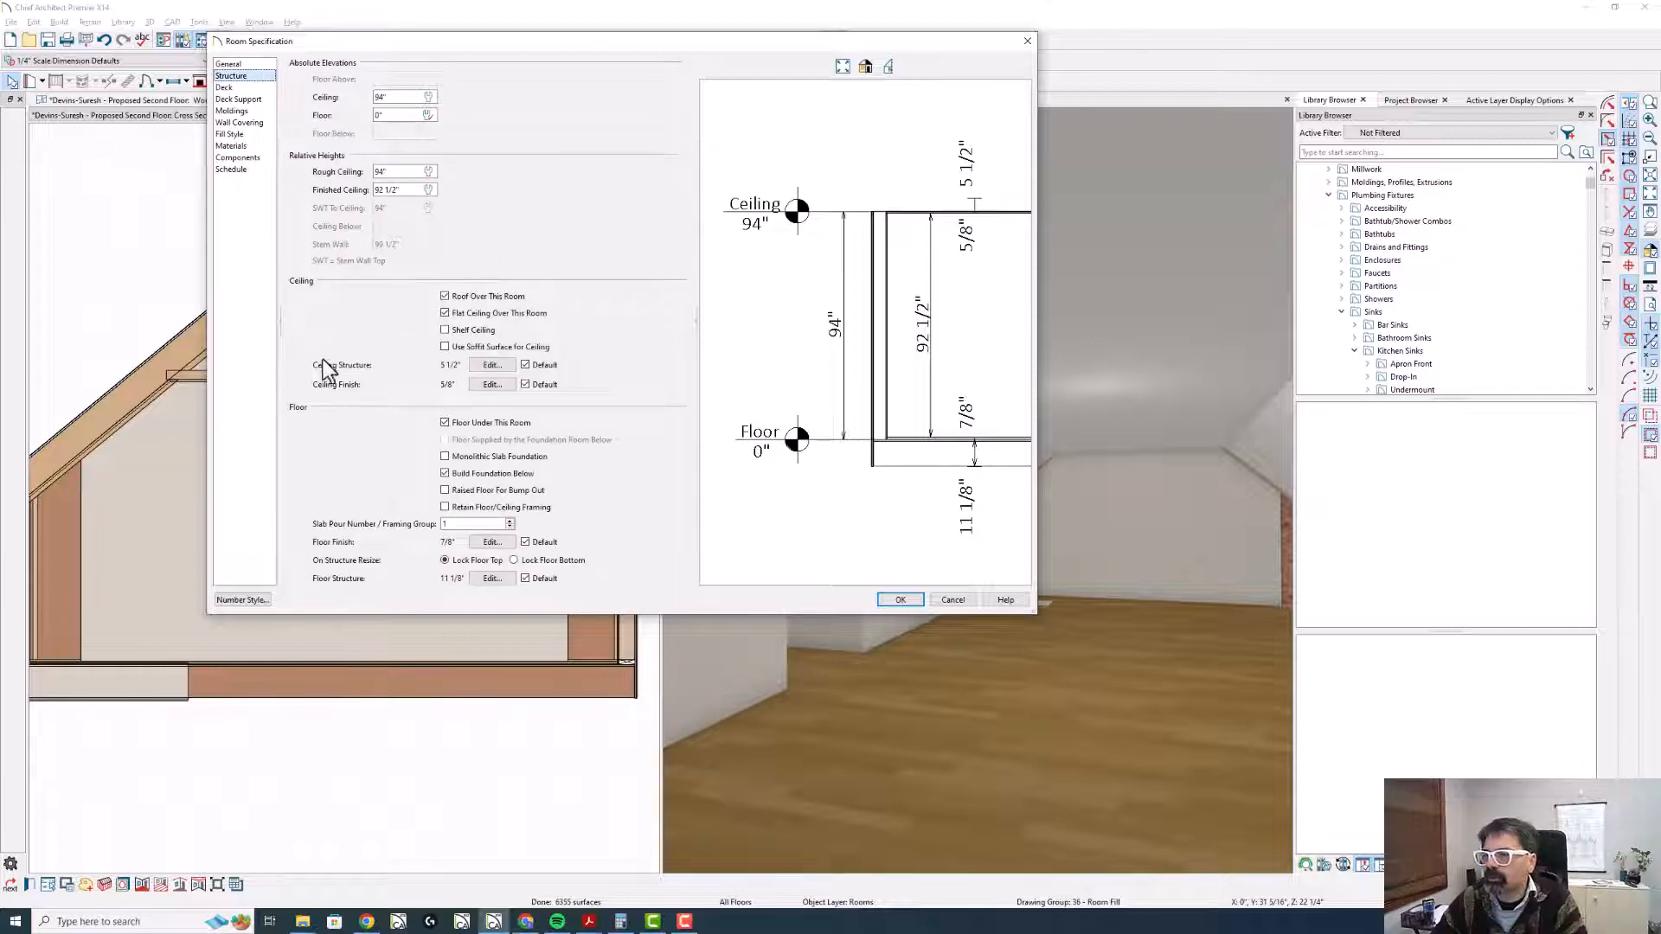
{"action": "key", "text": "Return"}
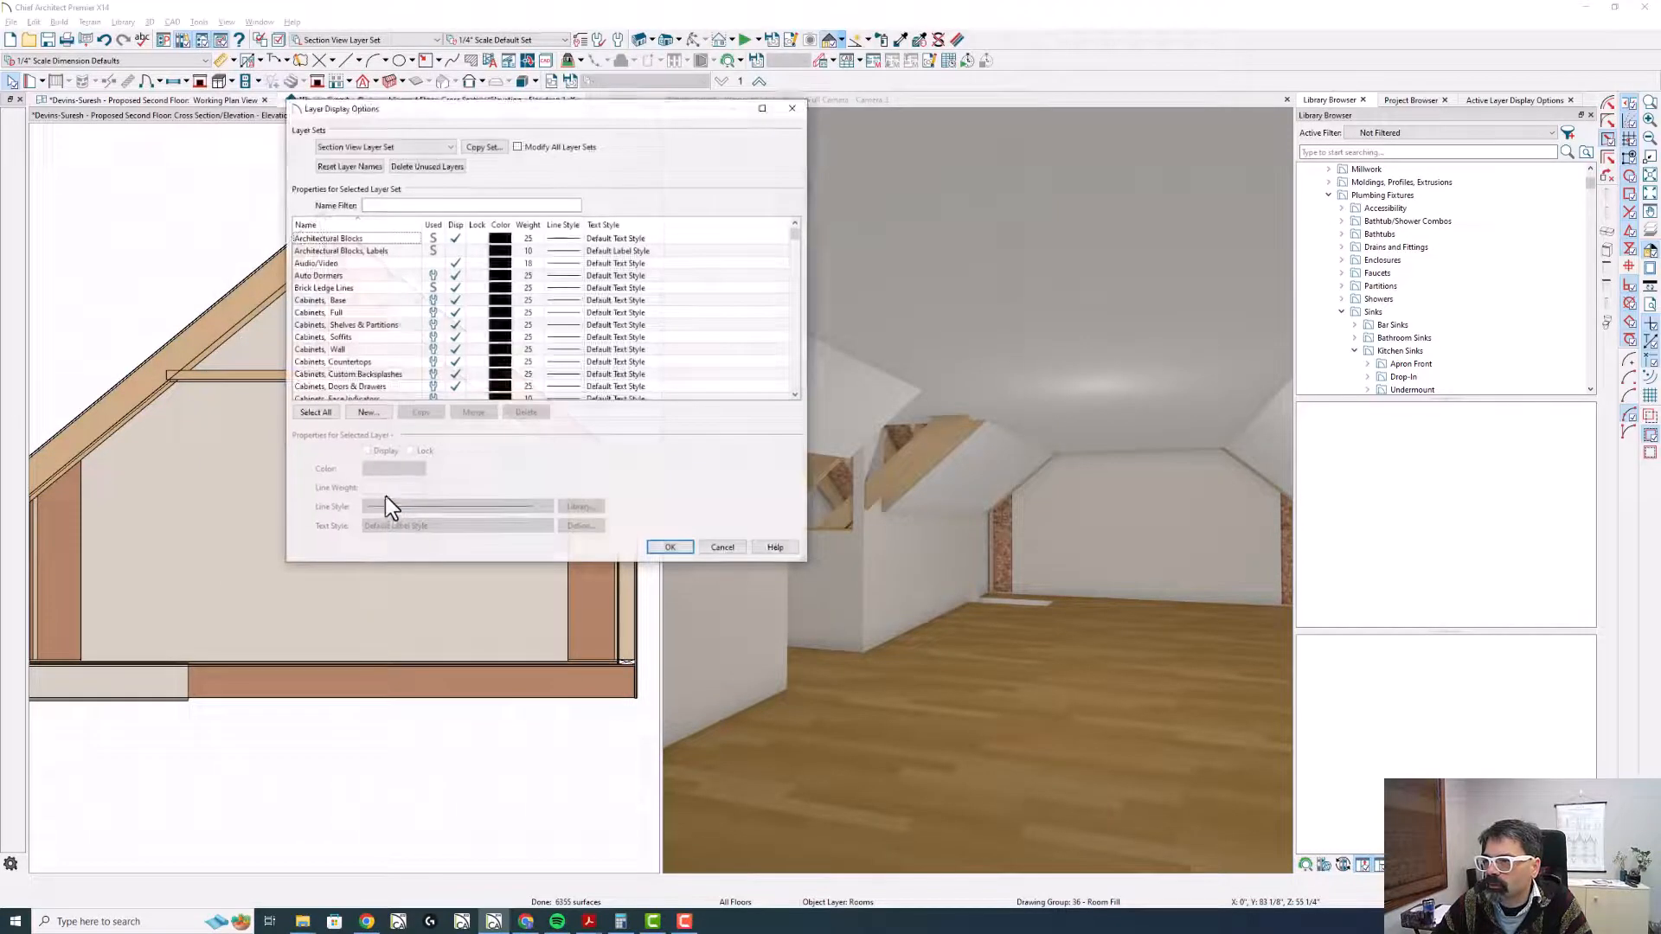
{"action": "key", "text": "Return"}
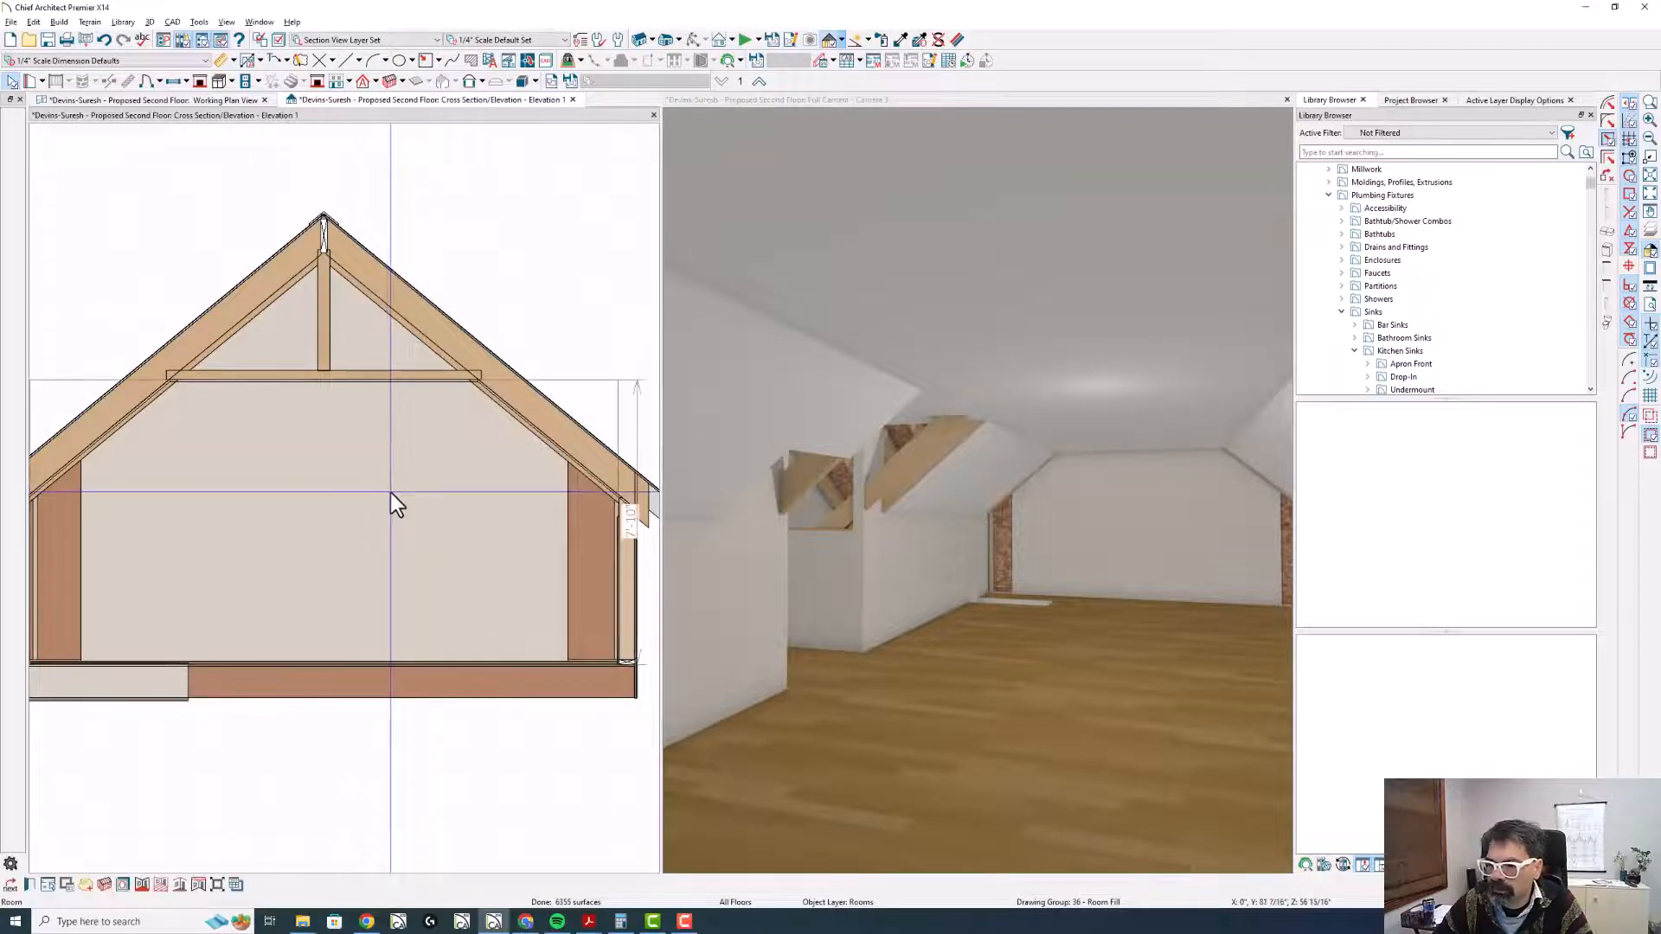
{"action": "key", "text": "Escape"}
{"action": "left_click", "coordinate": [391, 495]}
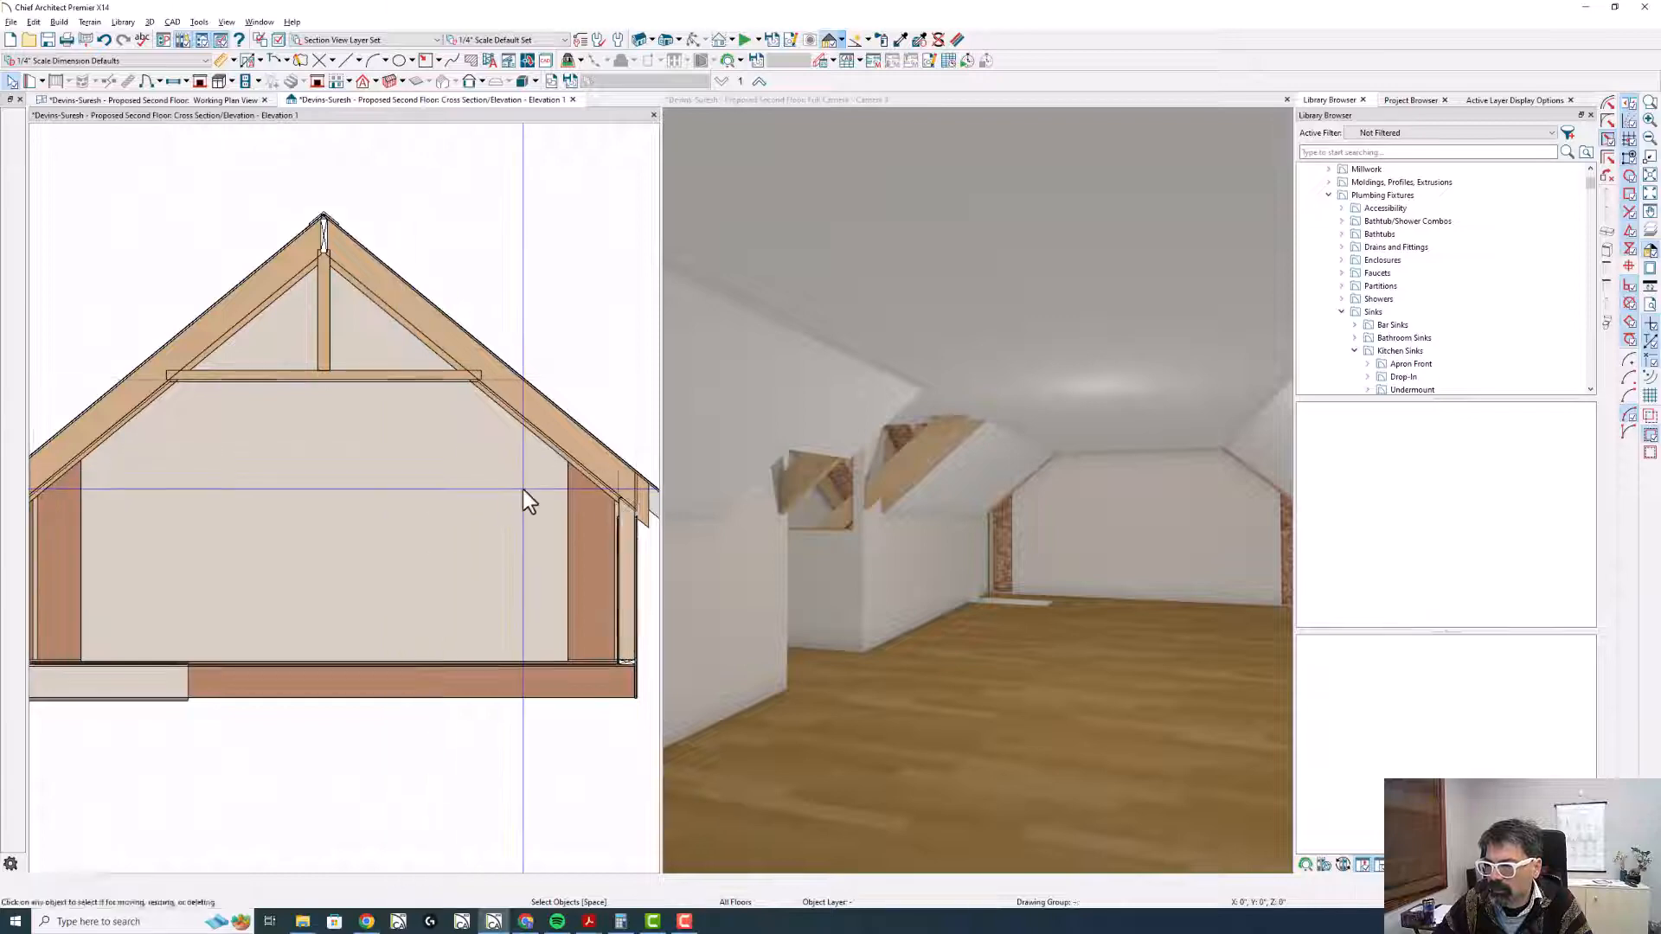
- Compare the wall types assigned to the windowless gable wall and the adjoining long eave wall in the floor plan
{"action": "left_click", "coordinate": [184, 99]}
{"action": "scroll", "coordinate": [524, 380], "scroll_direction": "up", "scroll_amount": 3}
{"action": "scroll", "coordinate": [514, 350], "scroll_direction": "up", "scroll_amount": 5}
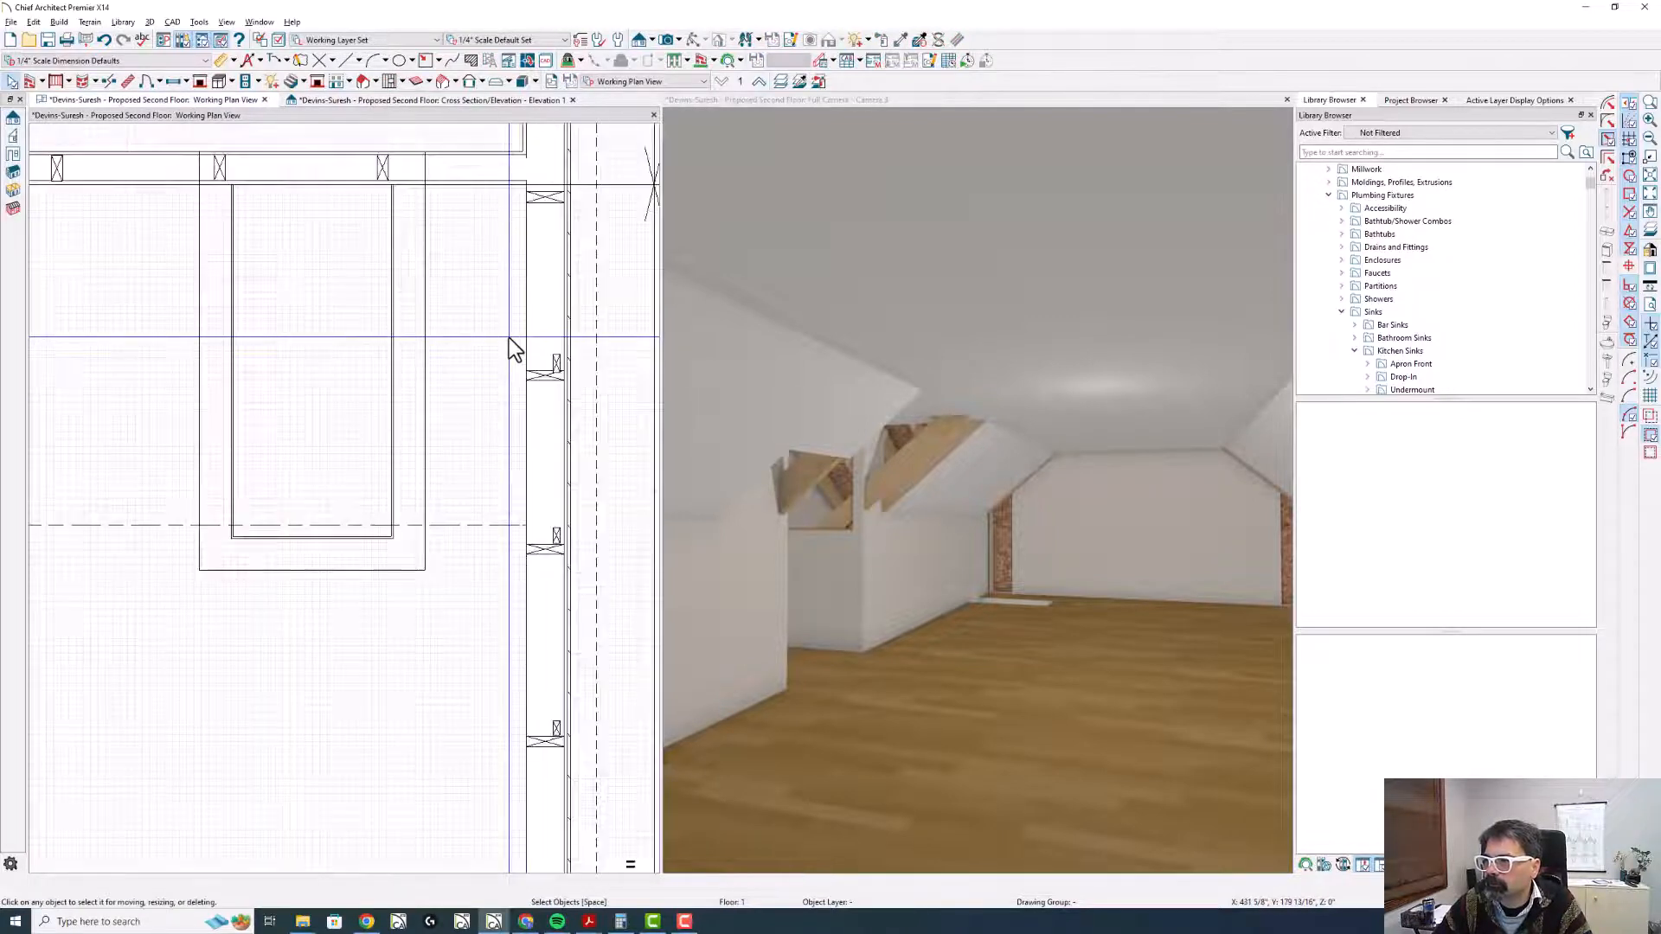
{"action": "left_click", "coordinate": [545, 377]}
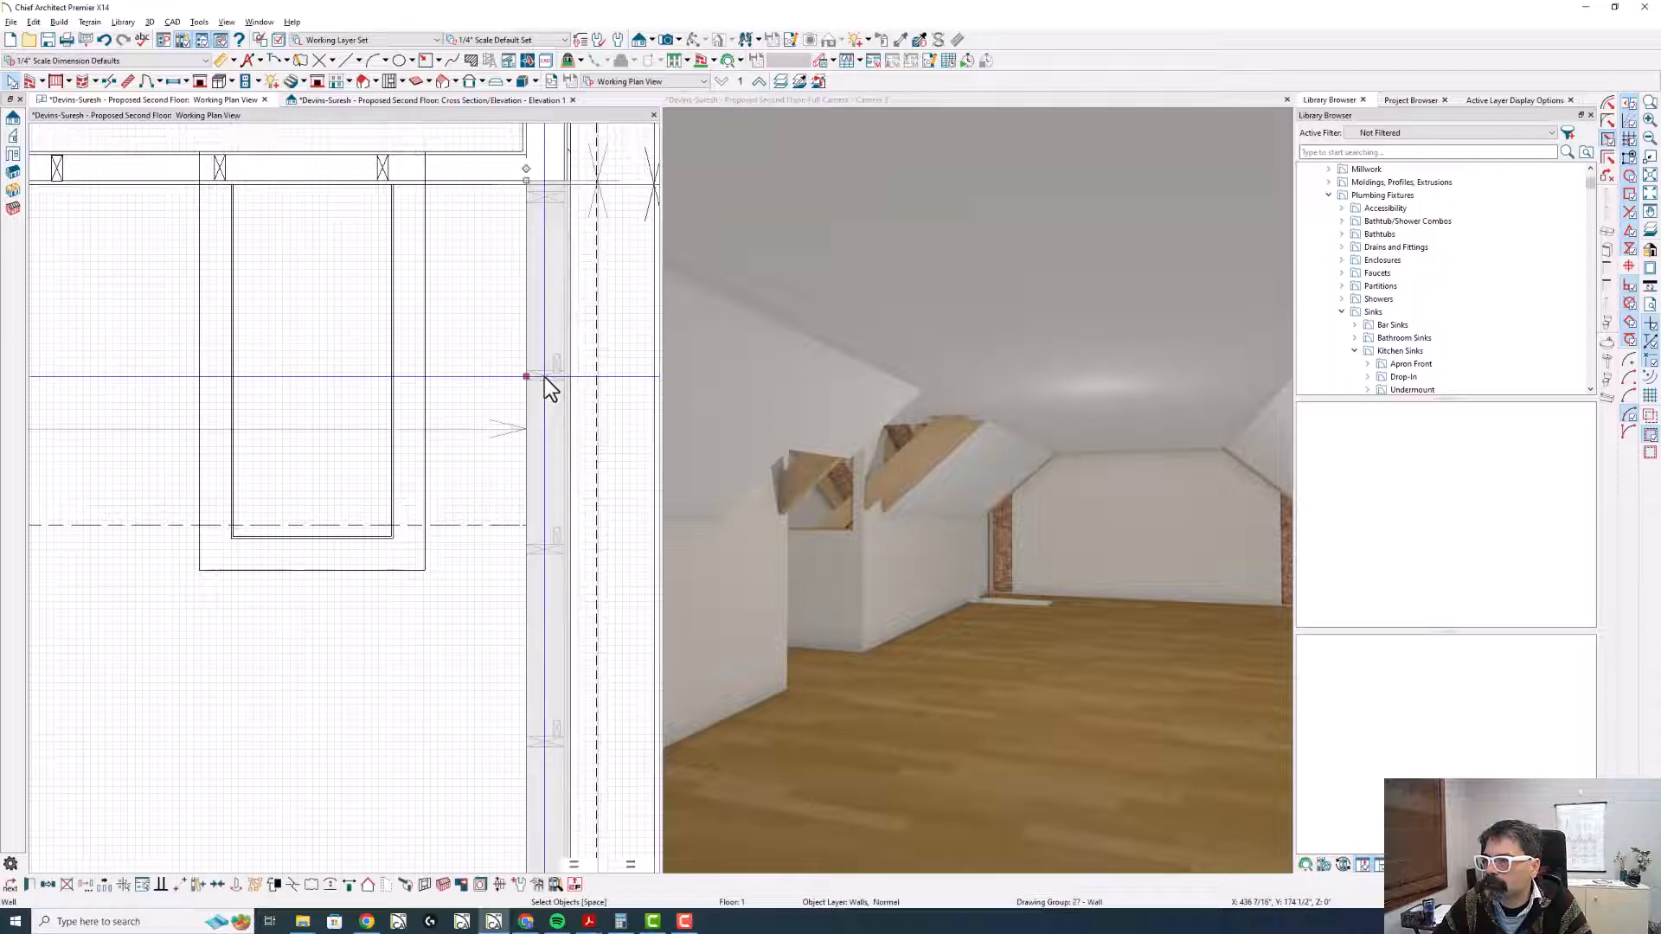
{"action": "double_click", "coordinate": [547, 428]}
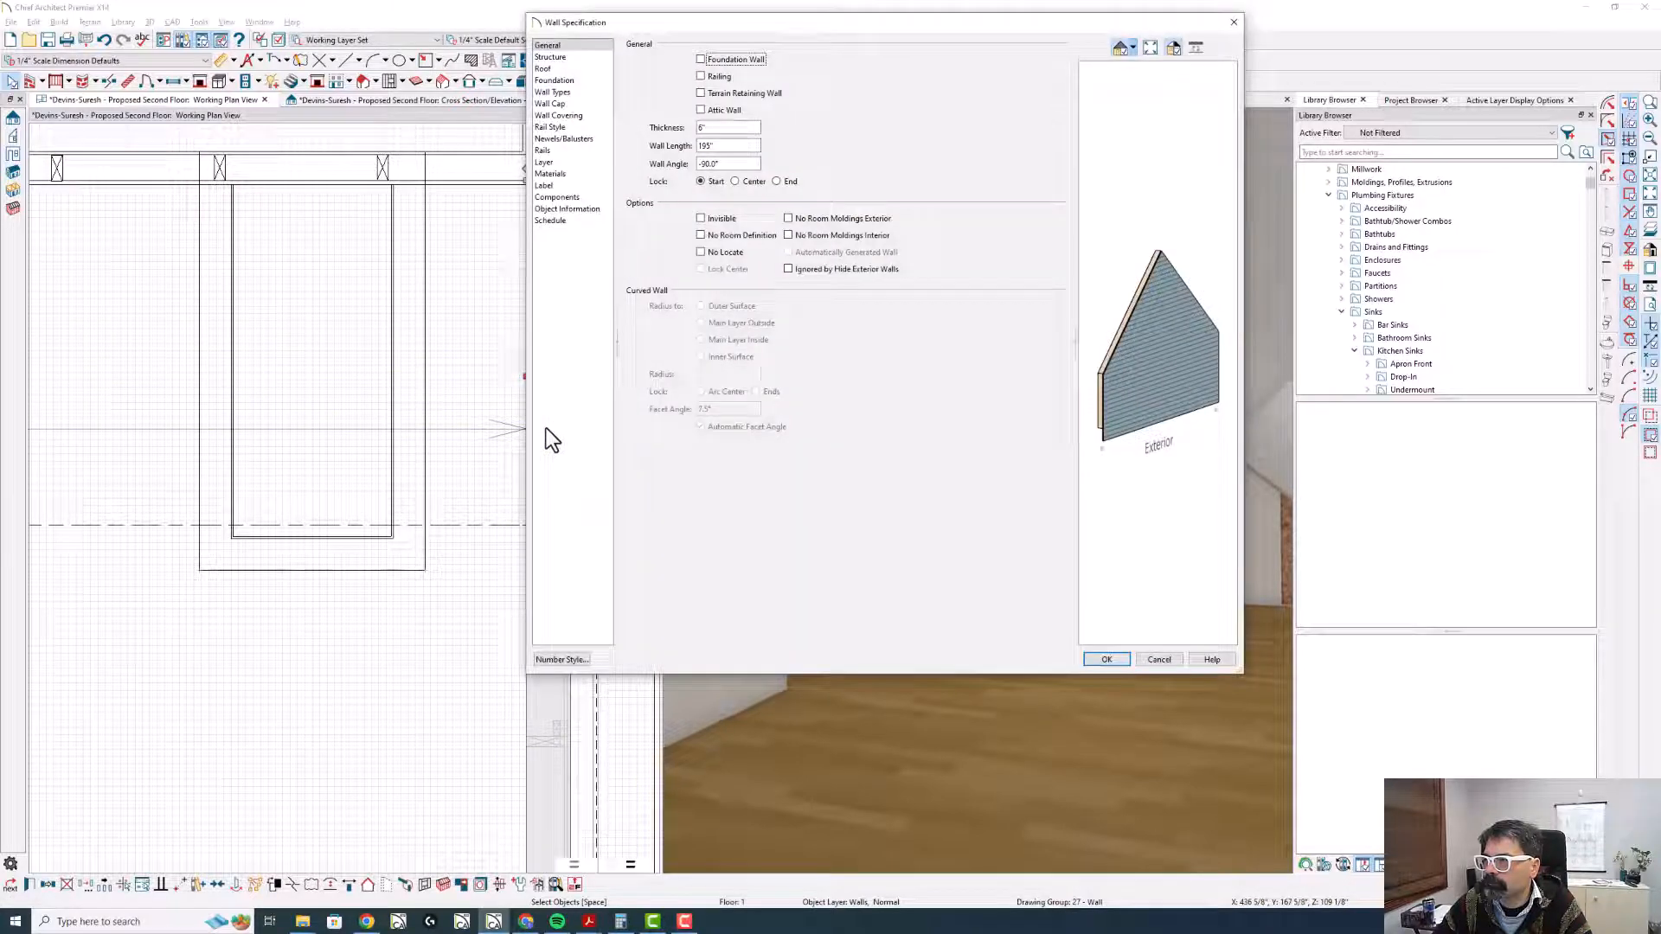
{"action": "left_click", "coordinate": [552, 91]}
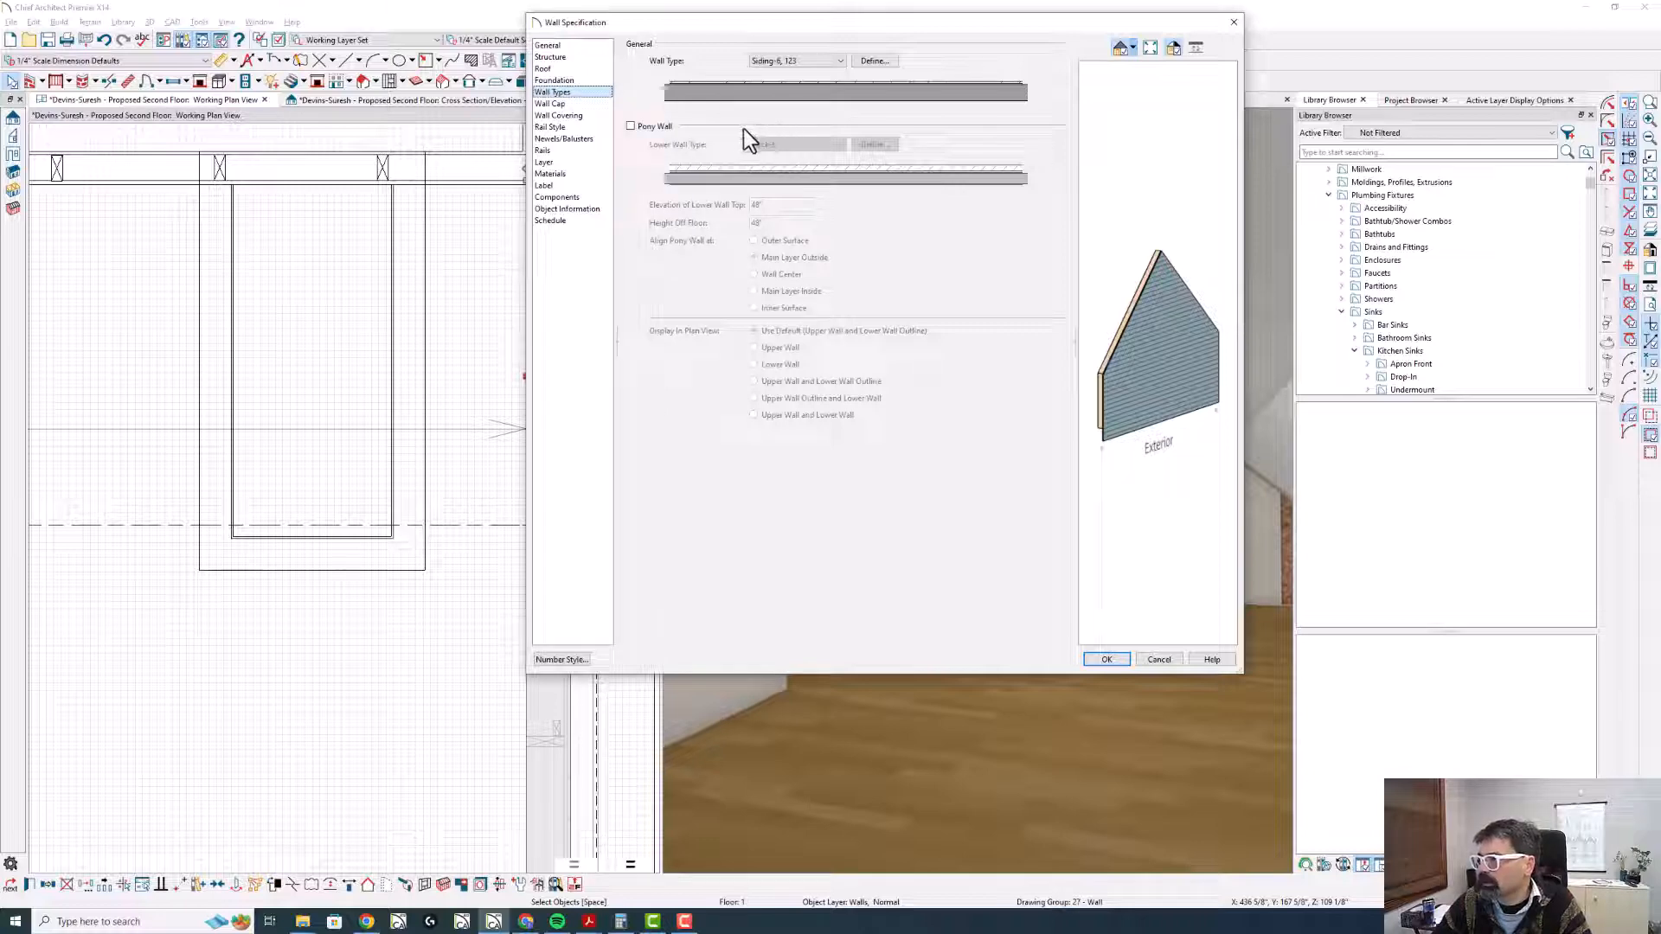
{"action": "key", "text": "Return"}
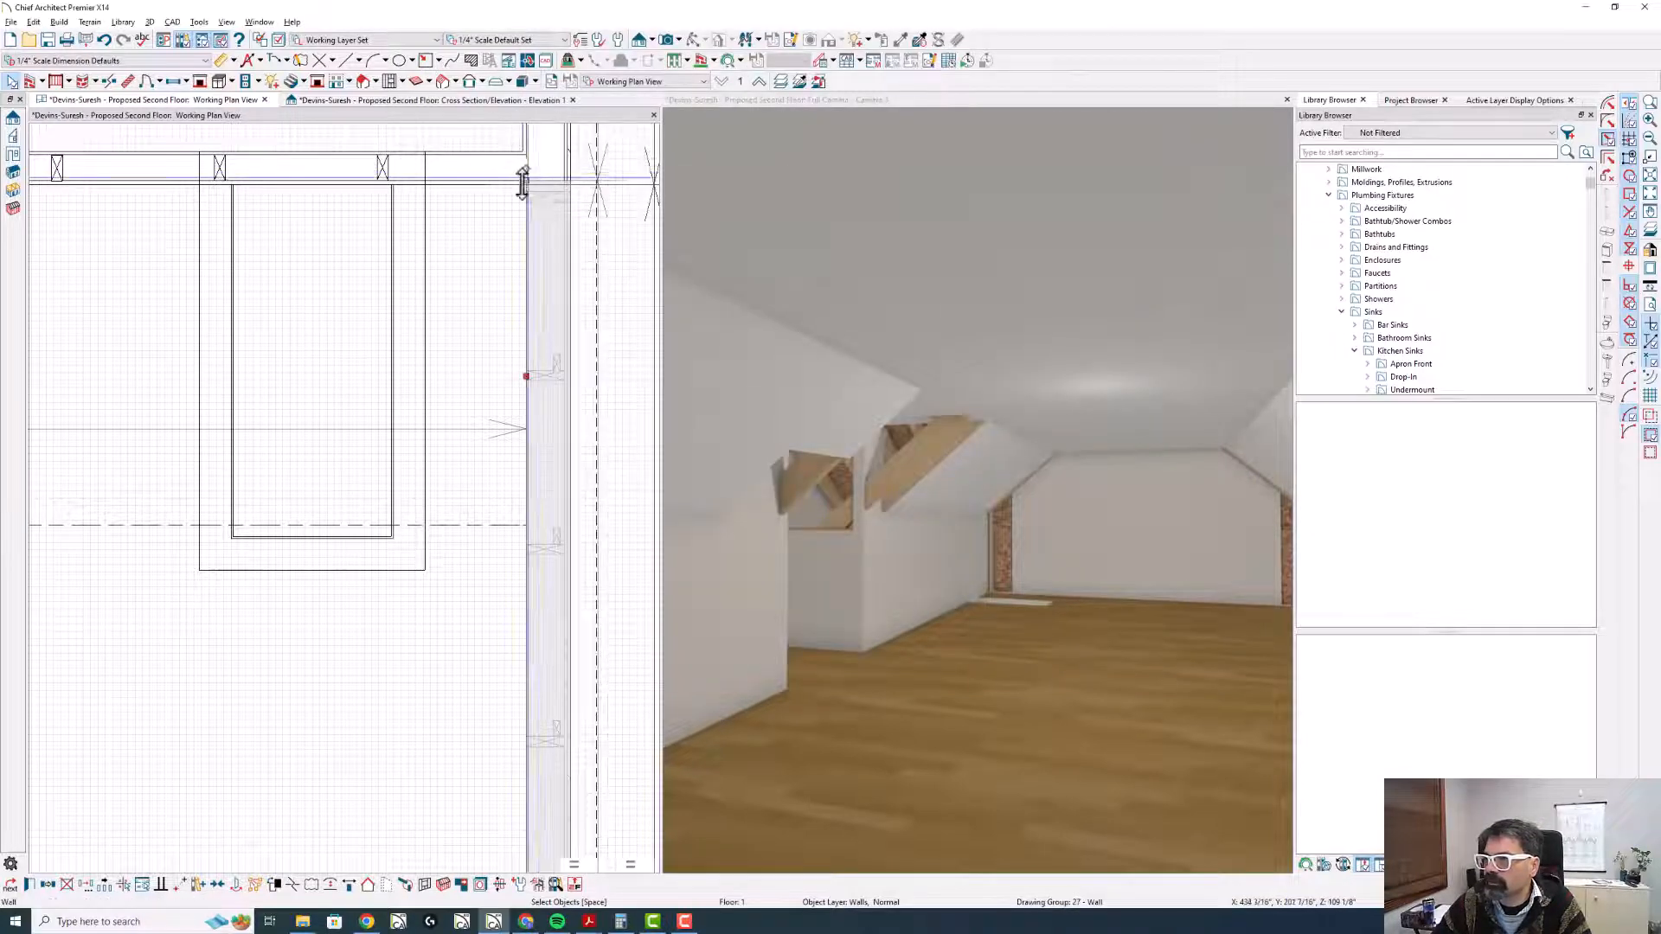
{"action": "scroll", "coordinate": [537, 273], "scroll_direction": "down", "scroll_amount": 5}
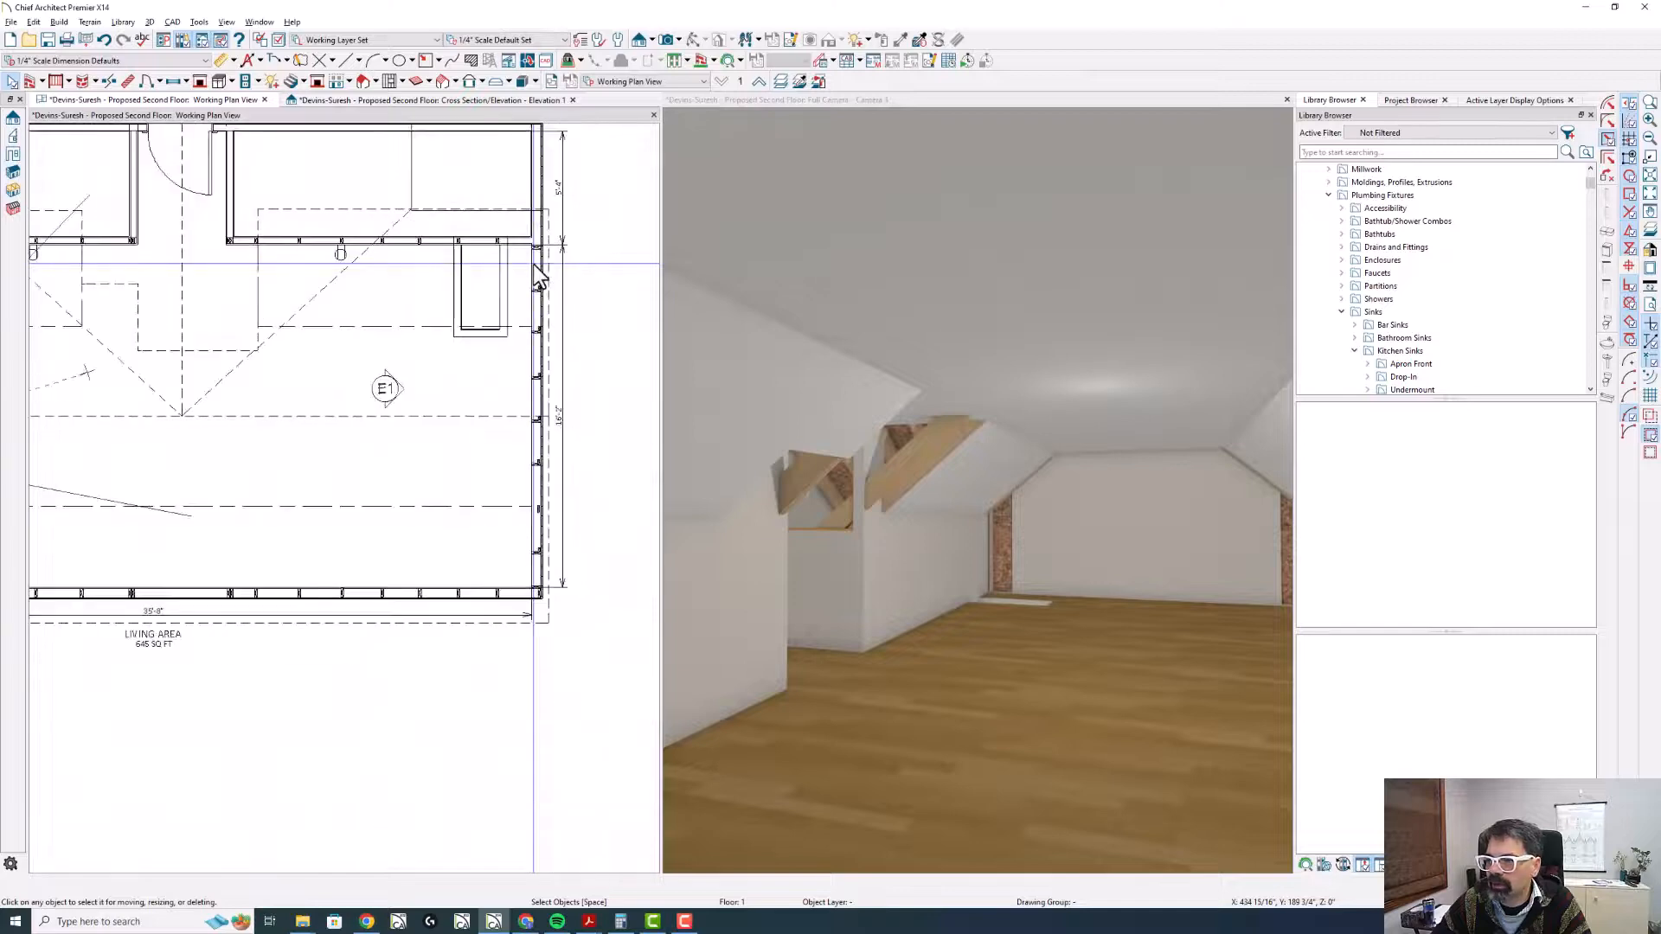
{"action": "scroll", "coordinate": [538, 546], "scroll_direction": "up", "scroll_amount": 5}
{"action": "left_click", "coordinate": [491, 564]}
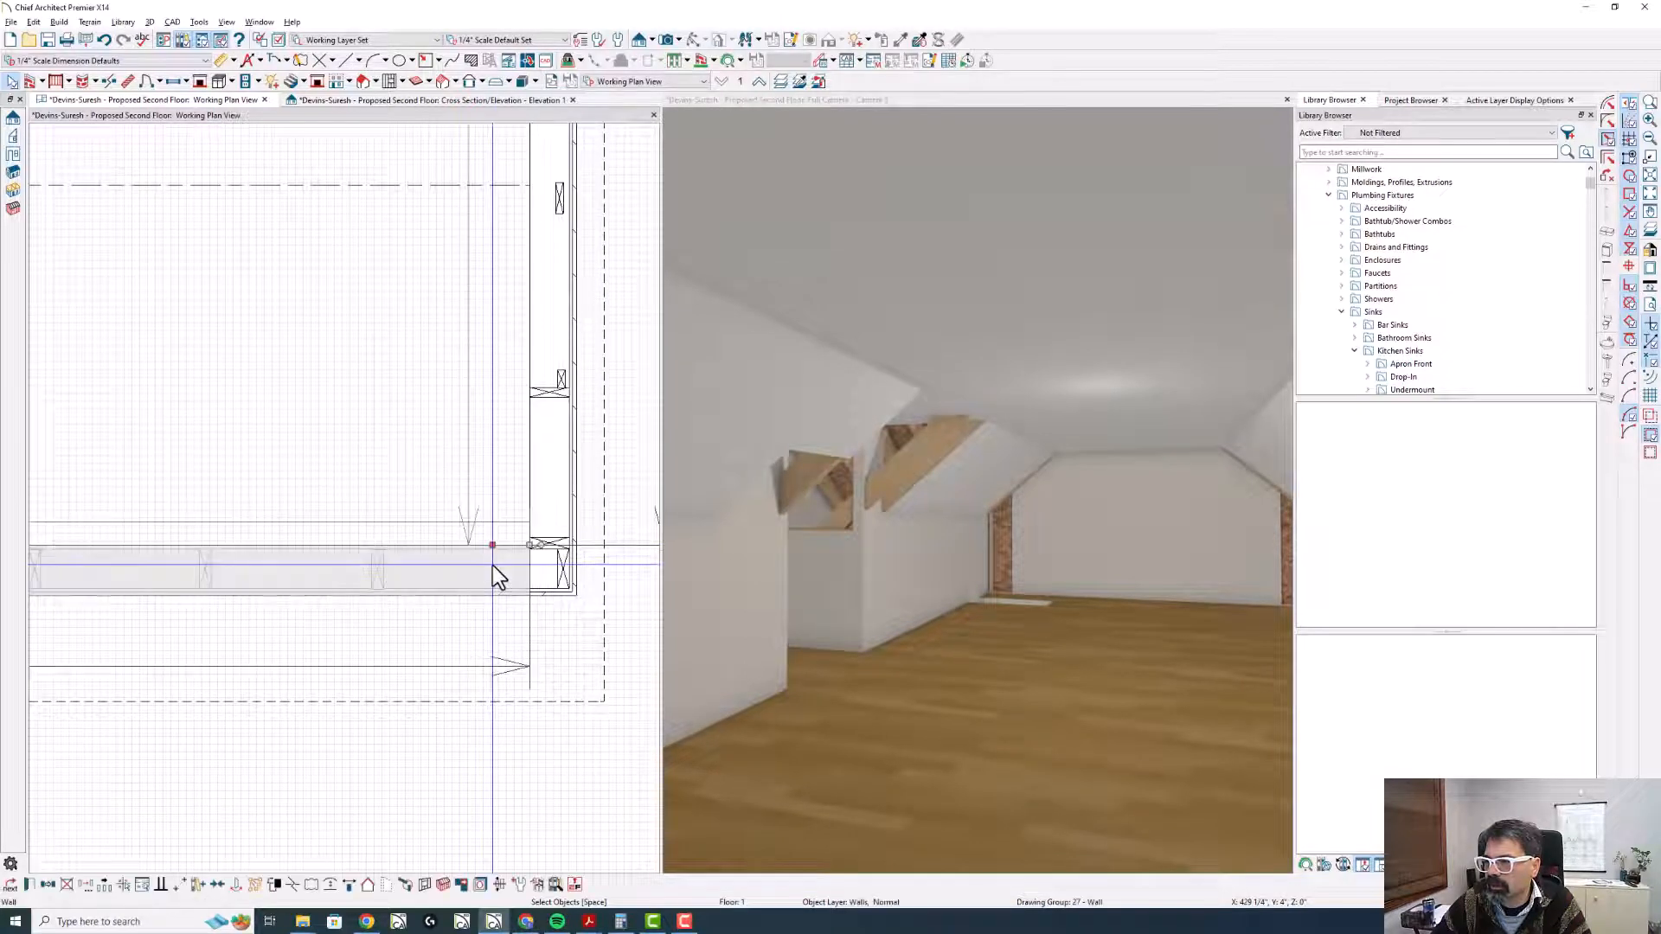
{"action": "double_click", "coordinate": [492, 564]}
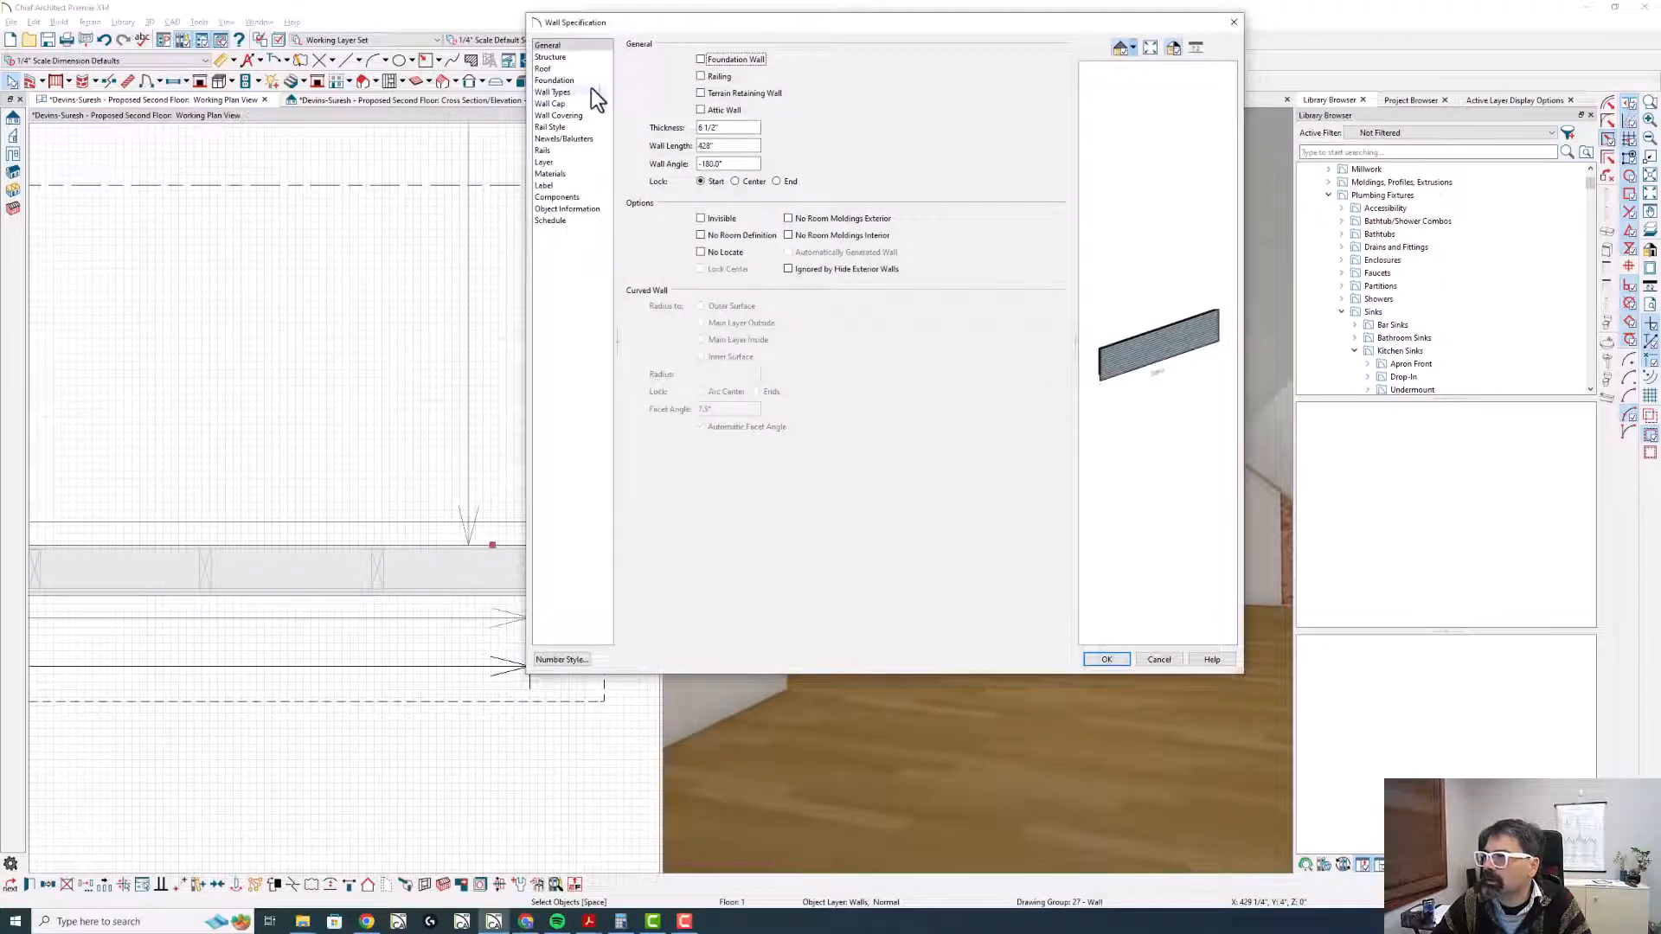
{"action": "left_click", "coordinate": [588, 91]}
{"action": "key", "text": "Escape"}
{"action": "key", "text": "Escape"}
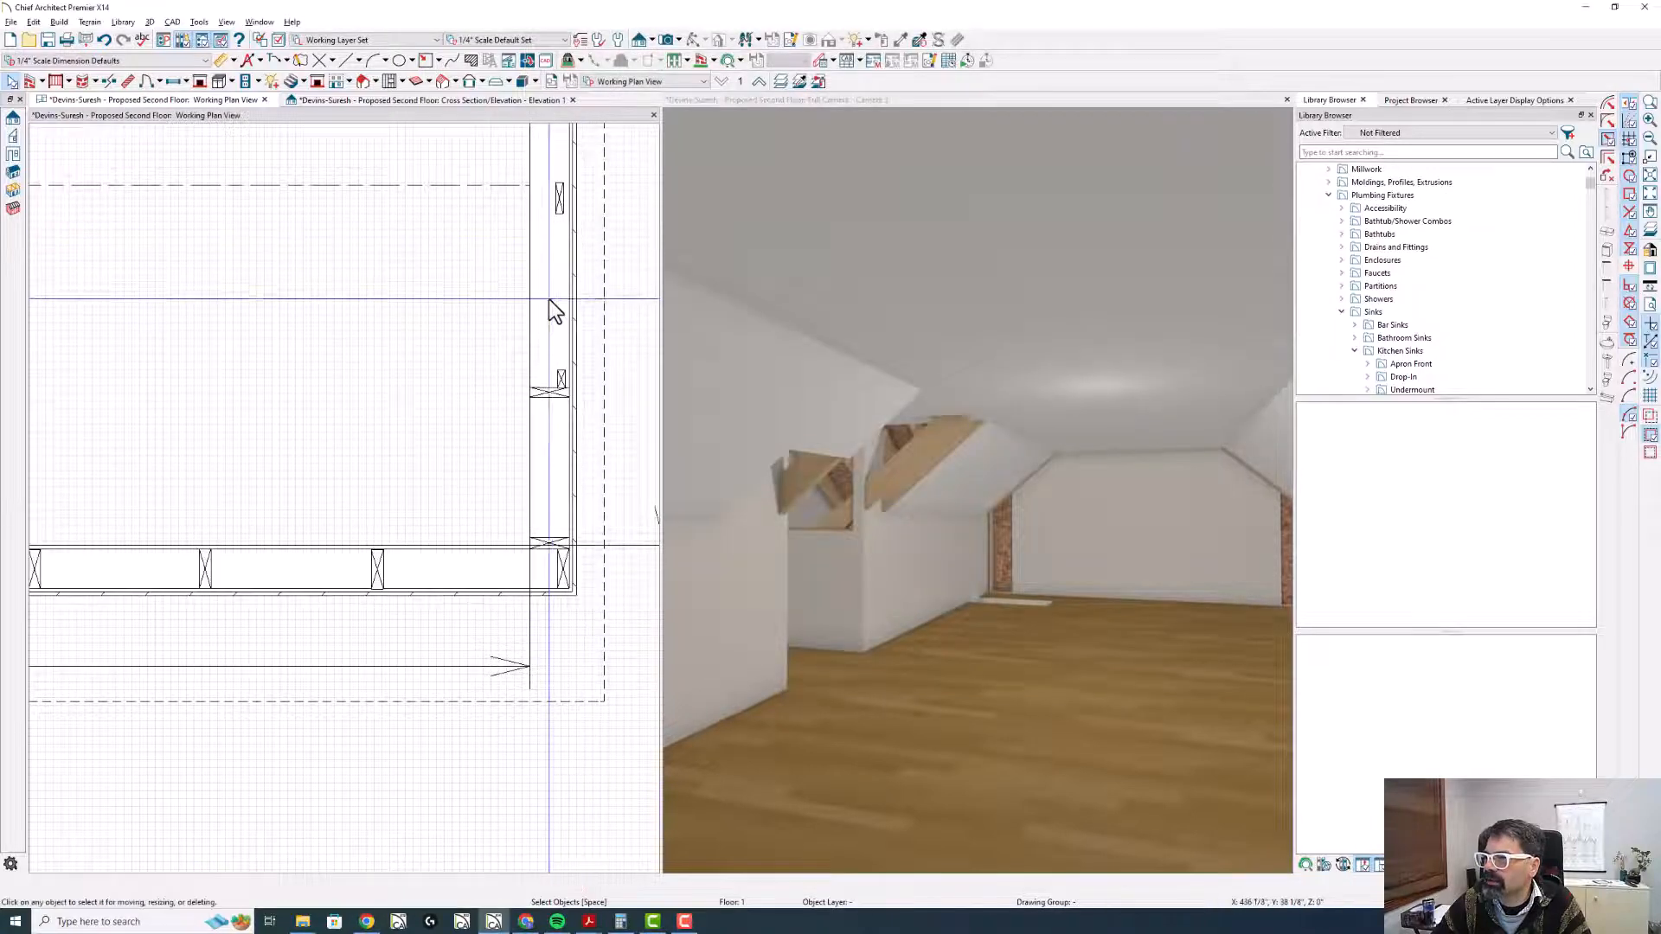
- Inspect the layers of the windowless gable wall's Siding-6 type and assign the wall a different type with an interior finish
{"action": "left_click", "coordinate": [548, 299]}
{"action": "scroll", "coordinate": [575, 495], "scroll_direction": "down", "scroll_amount": 2}
{"action": "scroll", "coordinate": [541, 451], "scroll_direction": "down", "scroll_amount": 2}
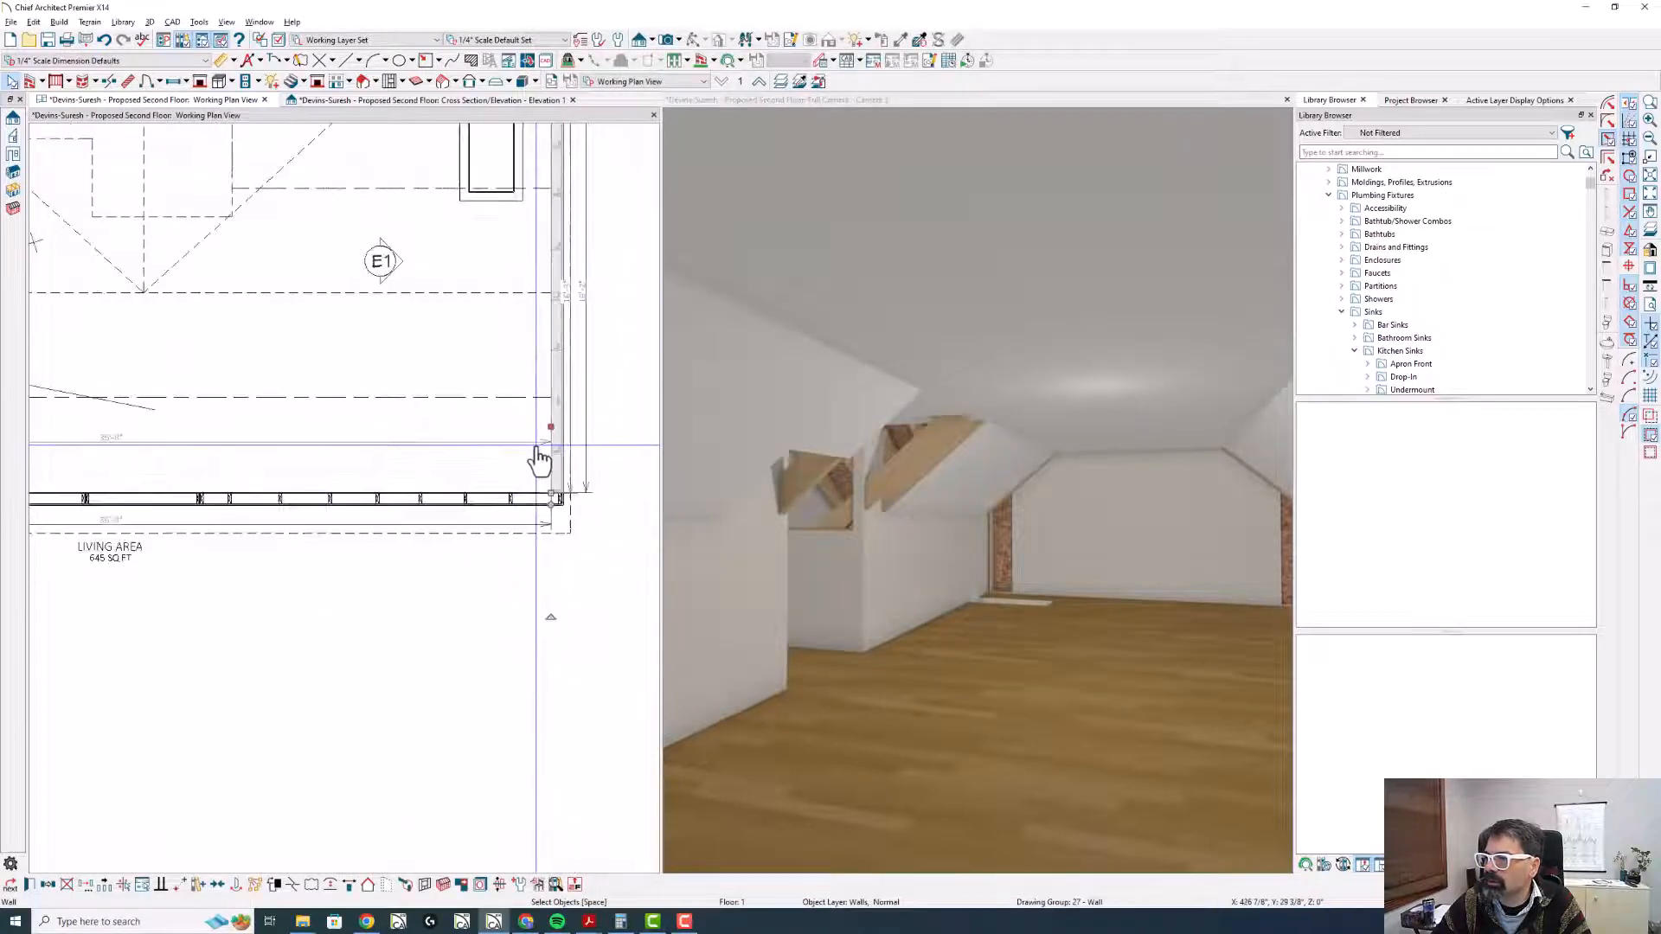
{"action": "double_click", "coordinate": [540, 446]}
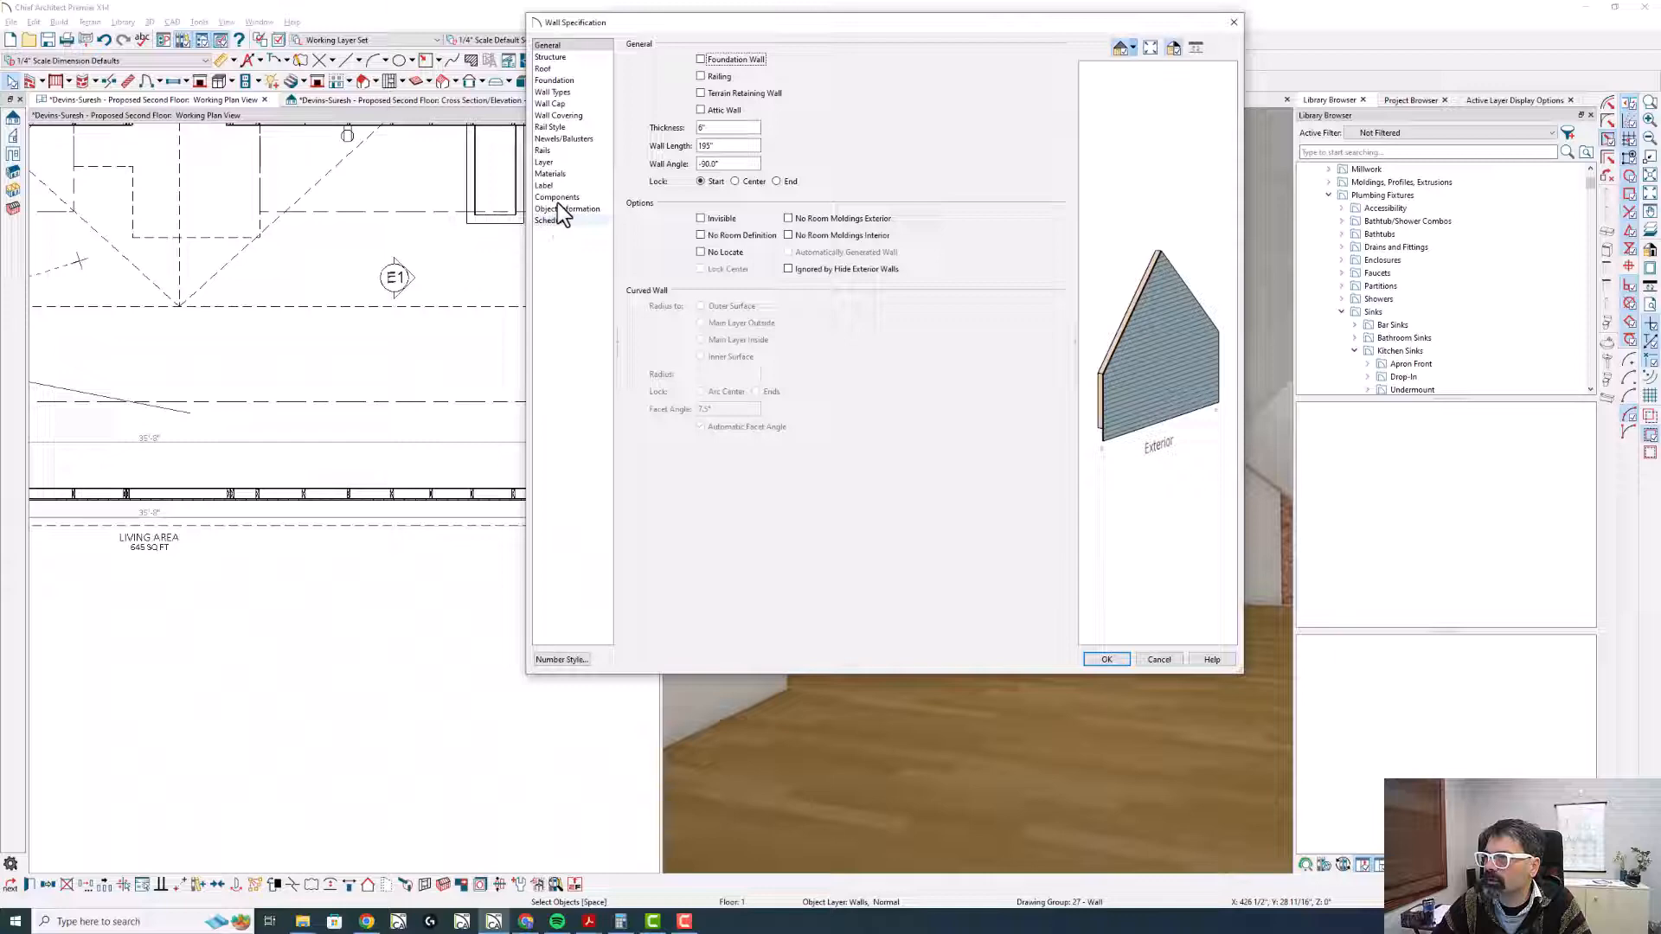
{"action": "left_click", "coordinate": [558, 92]}
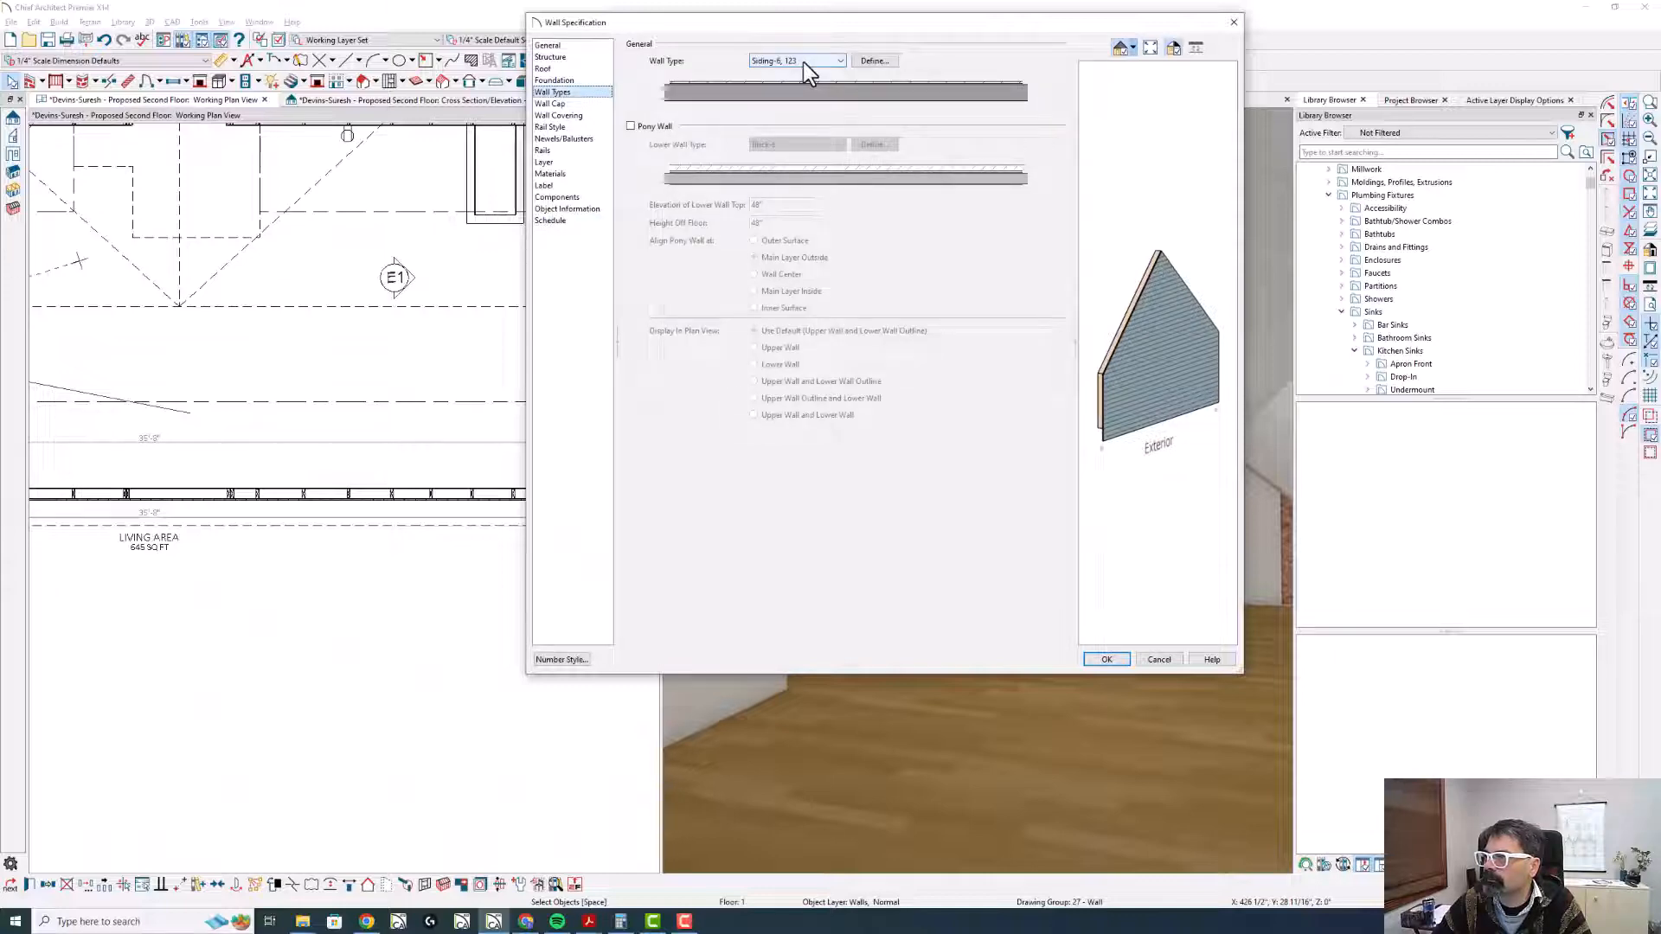
{"action": "left_click", "coordinate": [883, 61]}
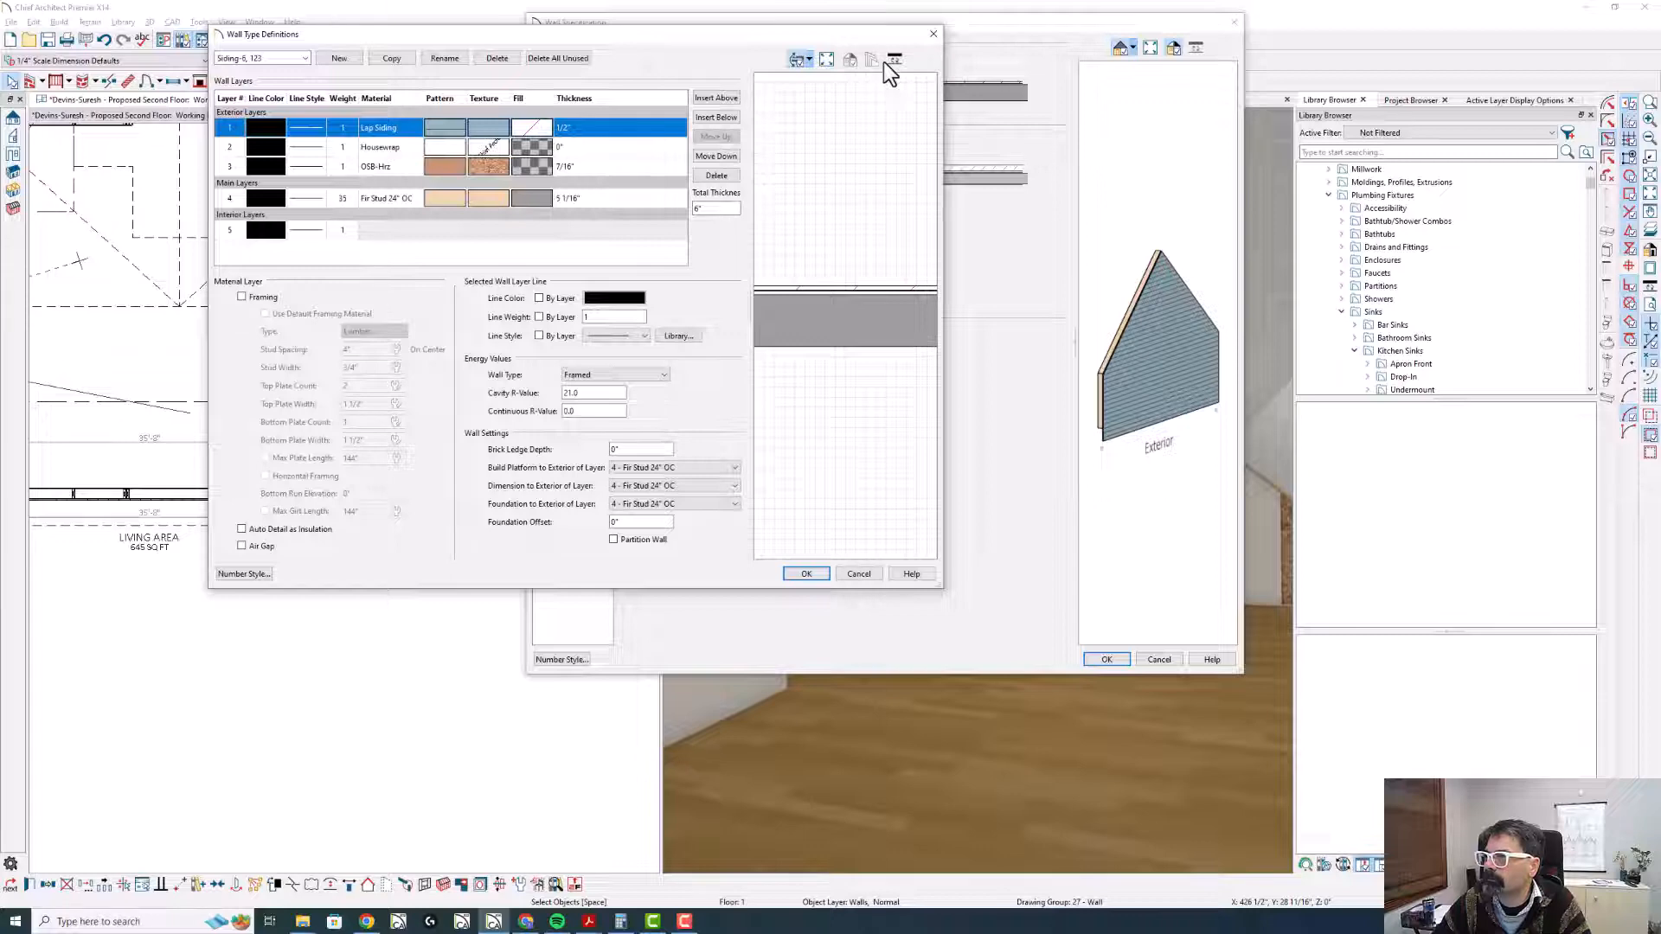
{"action": "key", "text": "Escape"}
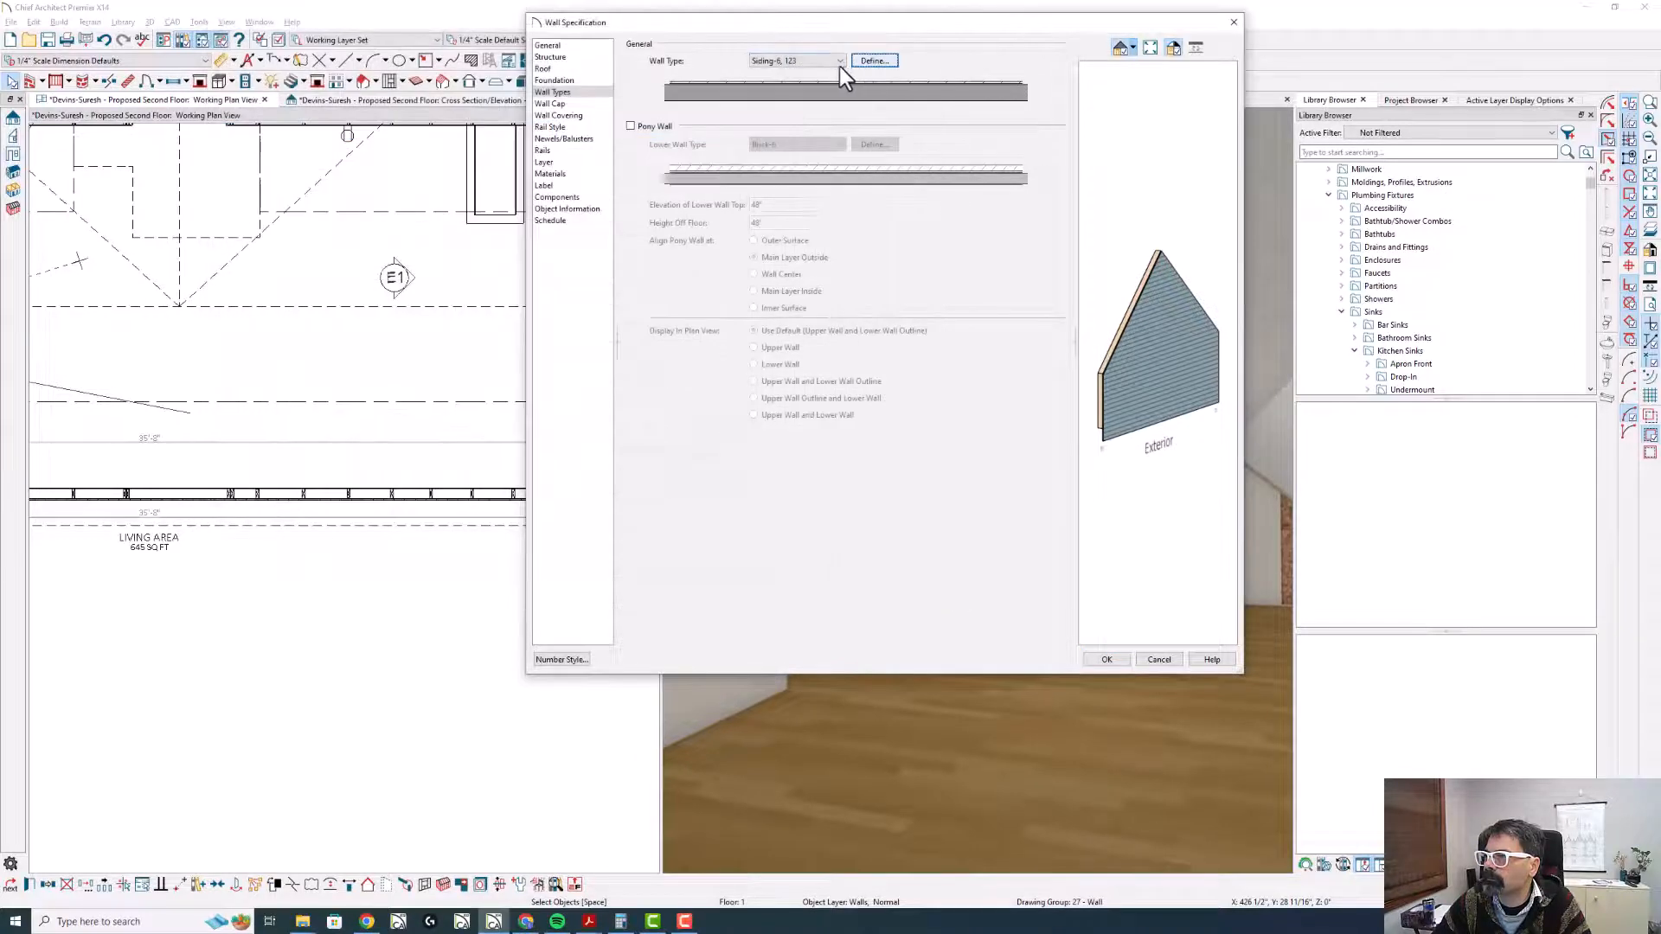
{"action": "left_click", "coordinate": [839, 62]}
{"action": "left_click", "coordinate": [811, 167]}
{"action": "key", "text": "Return"}
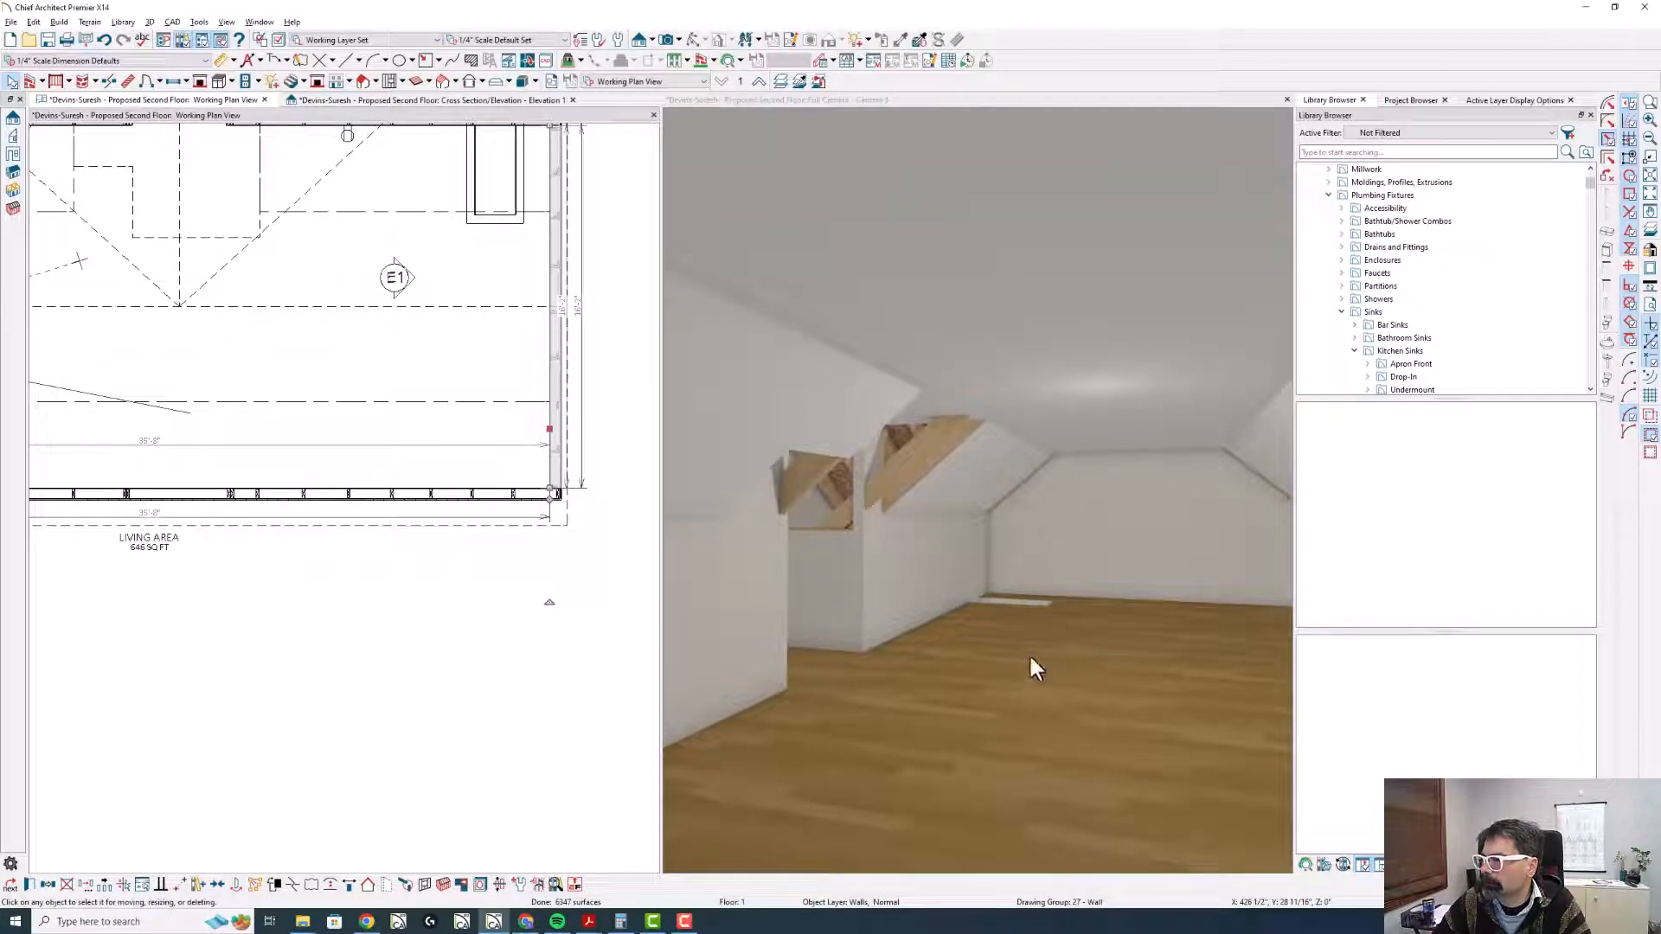
- Assign the gable wall containing the window the same interior-finished wall type as the opposite gable wall
{"action": "left_click", "coordinate": [704, 99]}
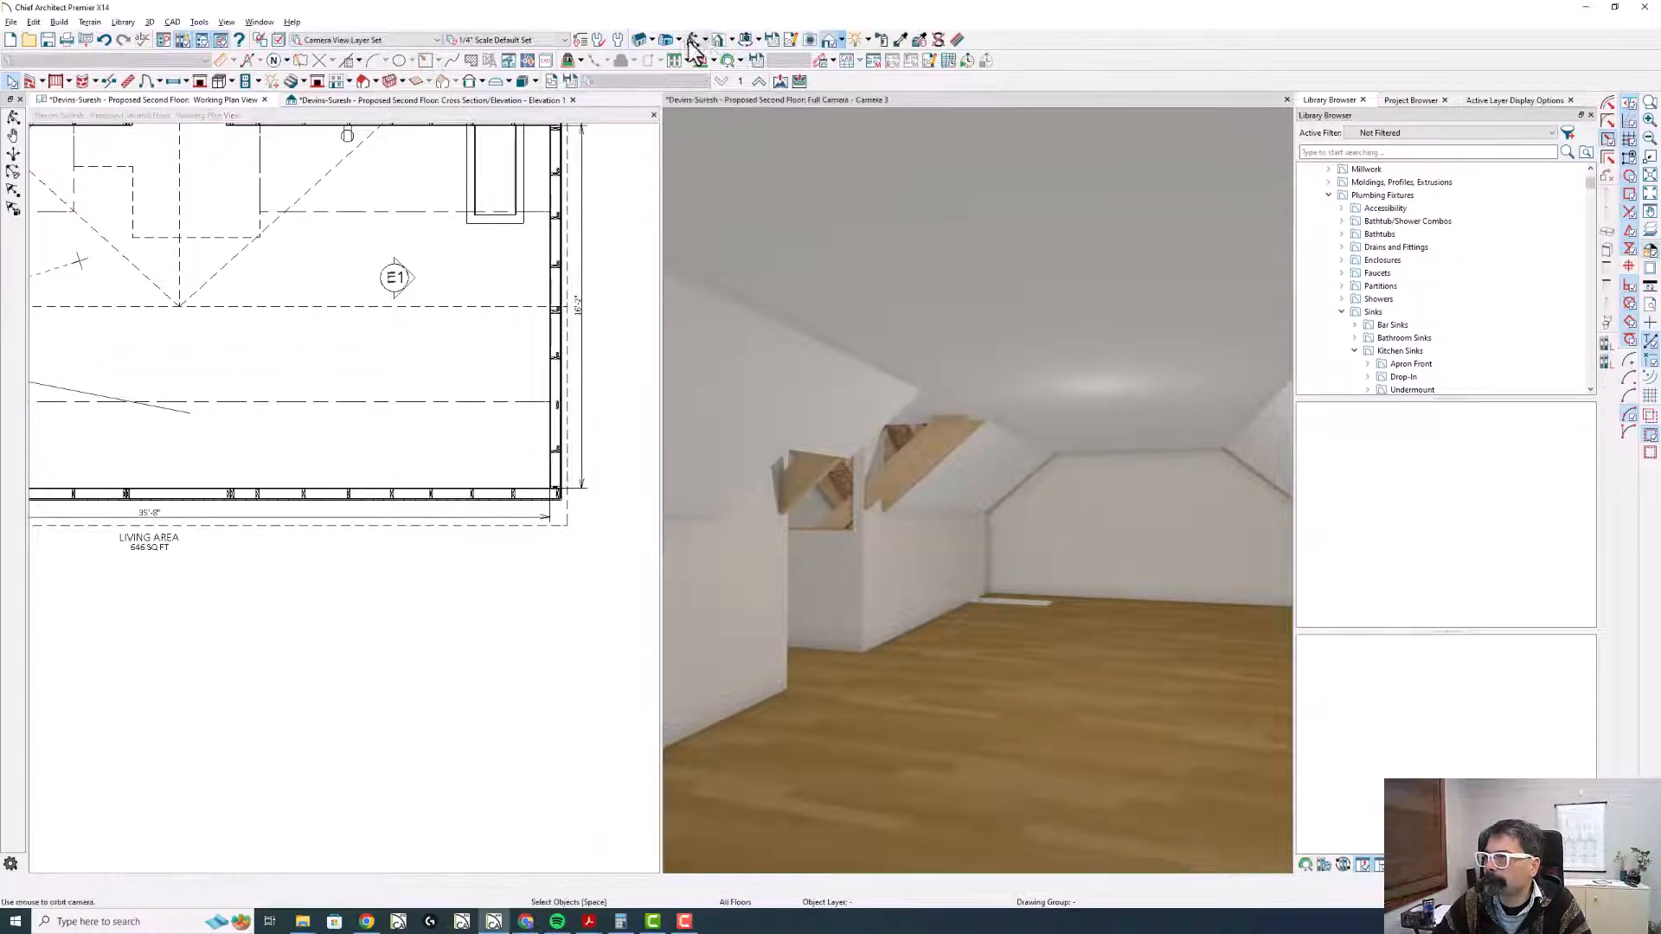
{"action": "left_click", "coordinate": [692, 41]}
{"action": "left_click_drag", "start_coordinate": [917, 597], "coordinate": [690, 575]}
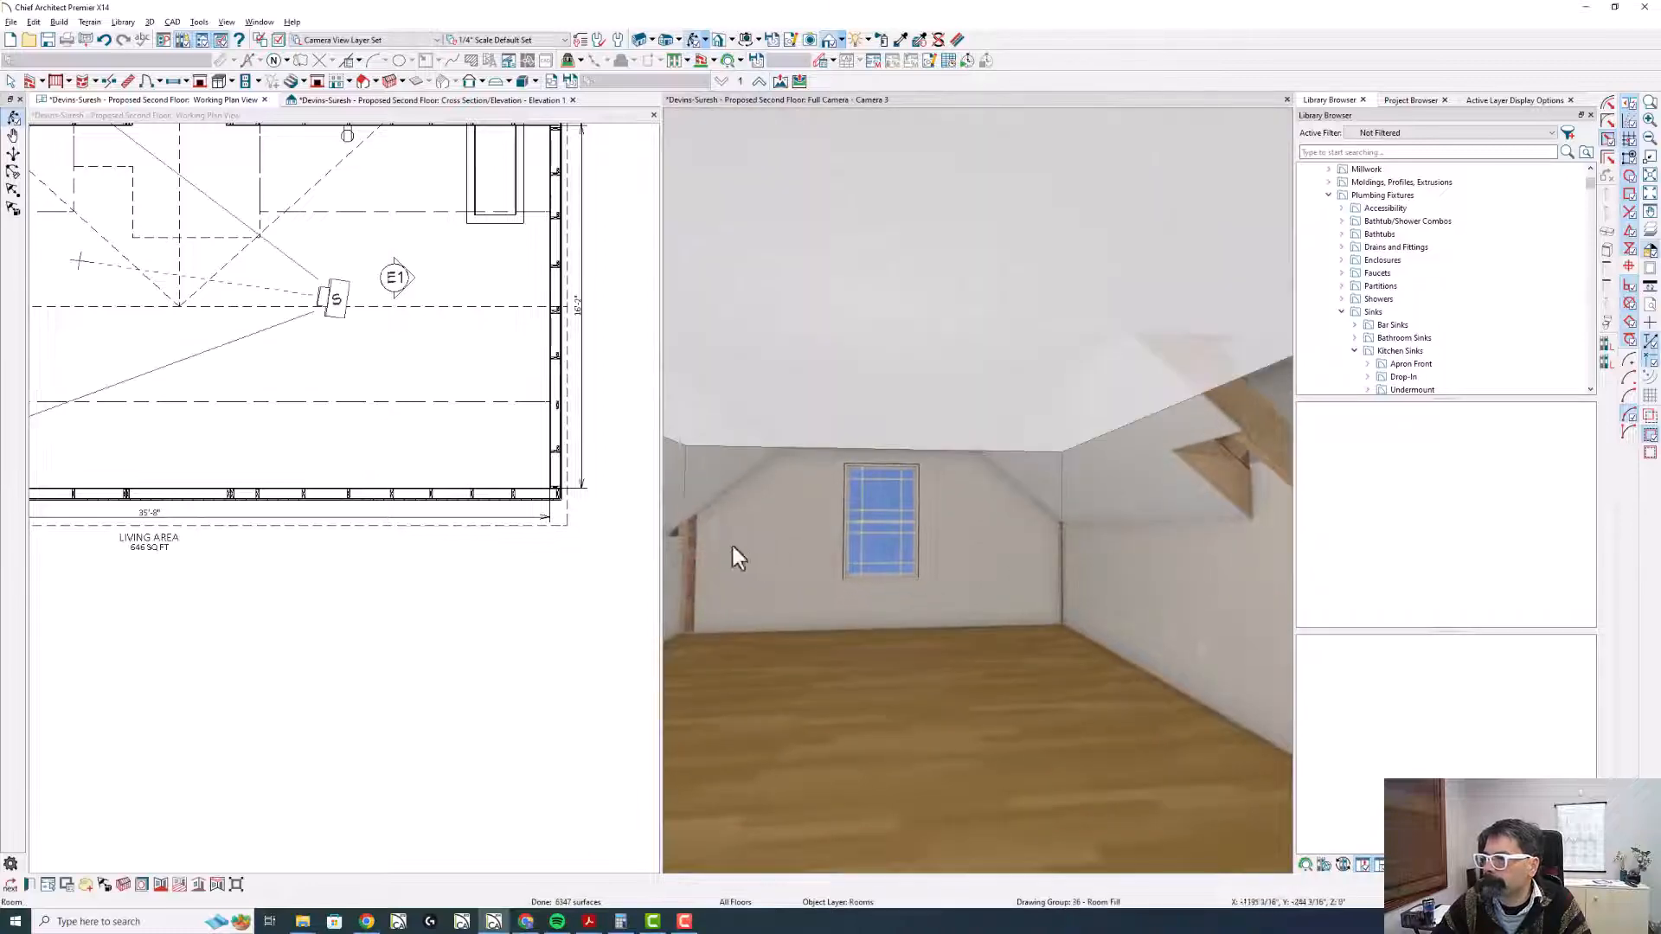
{"action": "scroll", "coordinate": [484, 455], "scroll_direction": "down", "scroll_amount": 2}
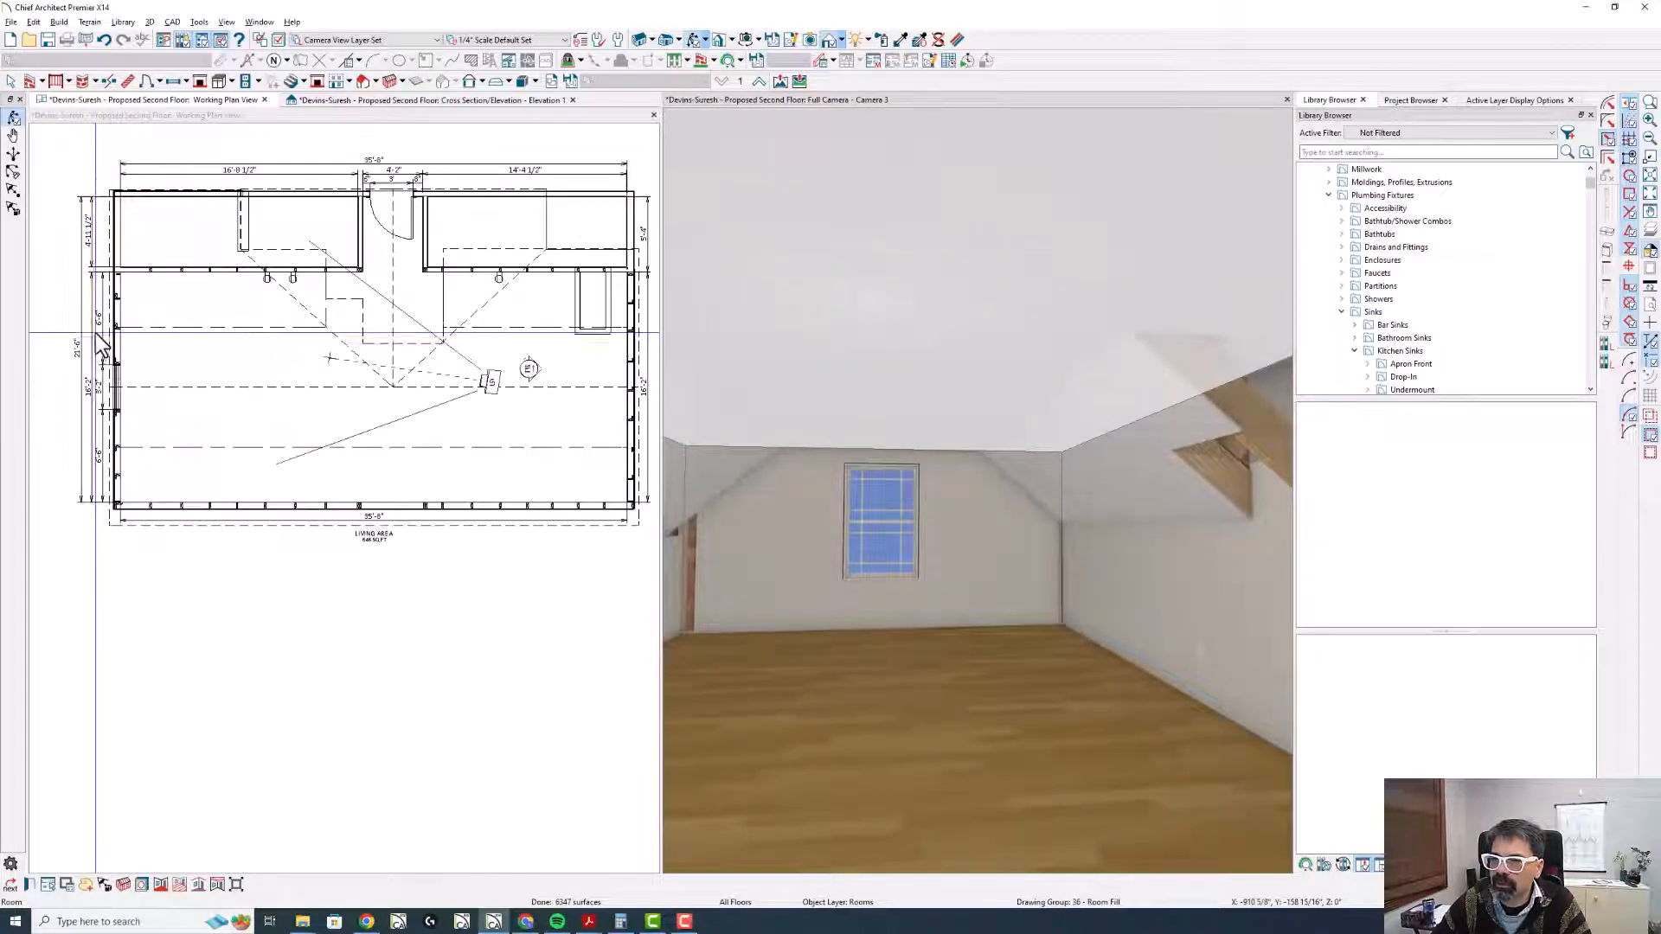
{"action": "scroll", "coordinate": [101, 346], "scroll_direction": "up", "scroll_amount": 2}
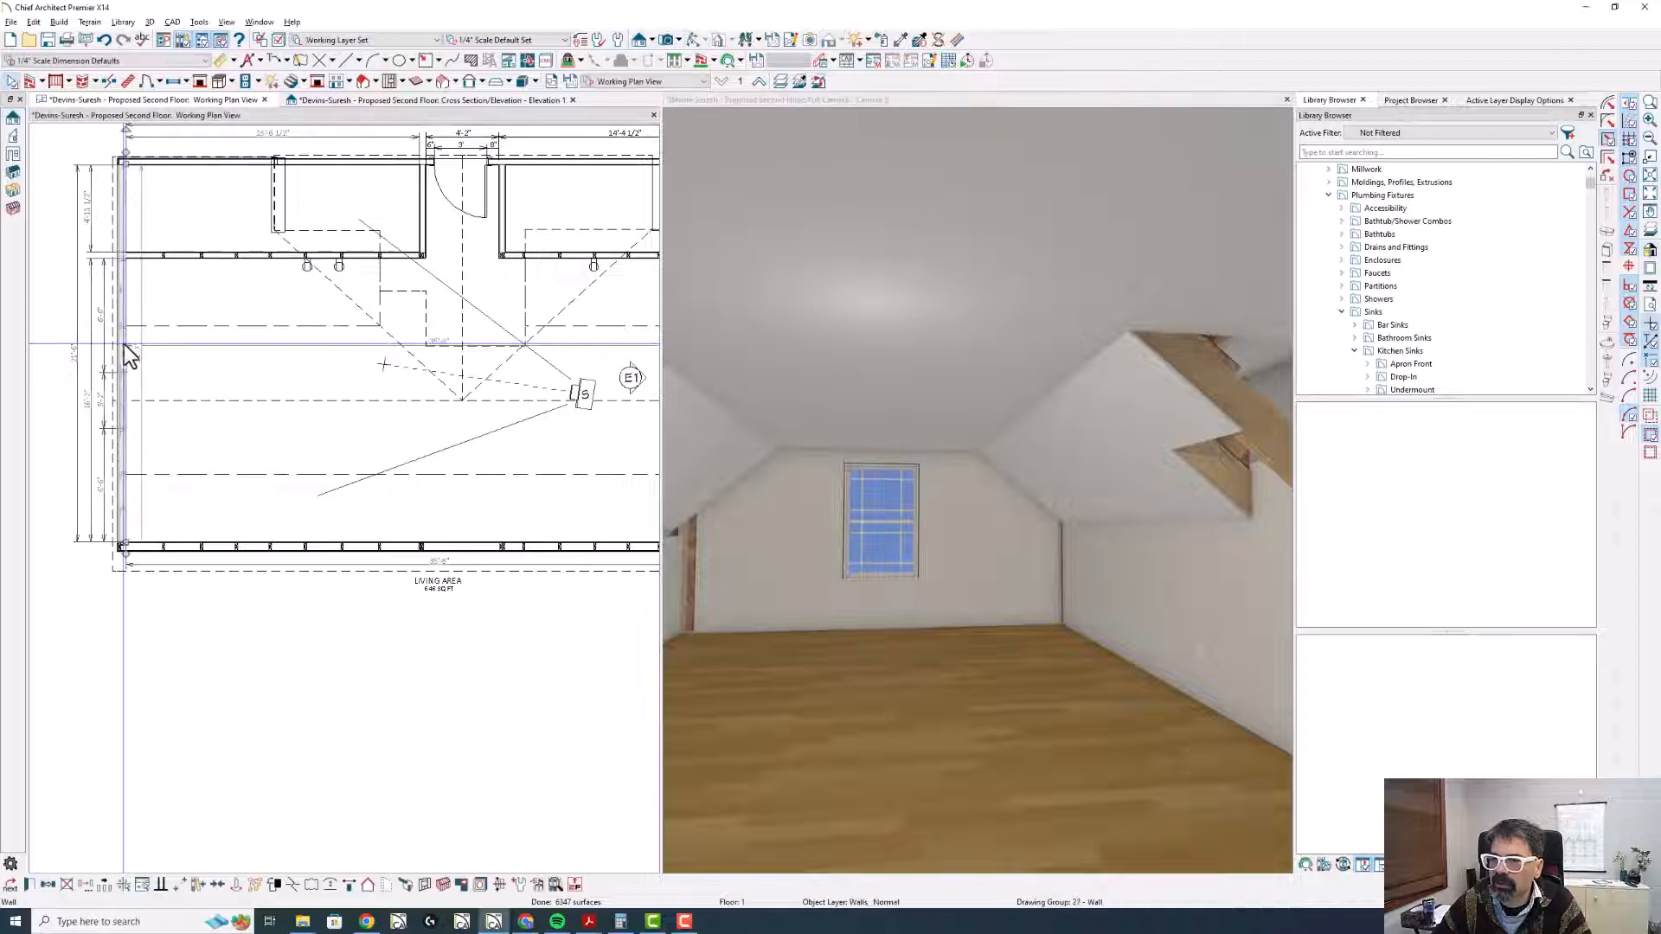
{"action": "double_click", "coordinate": [126, 348]}
{"action": "left_click", "coordinate": [552, 93]}
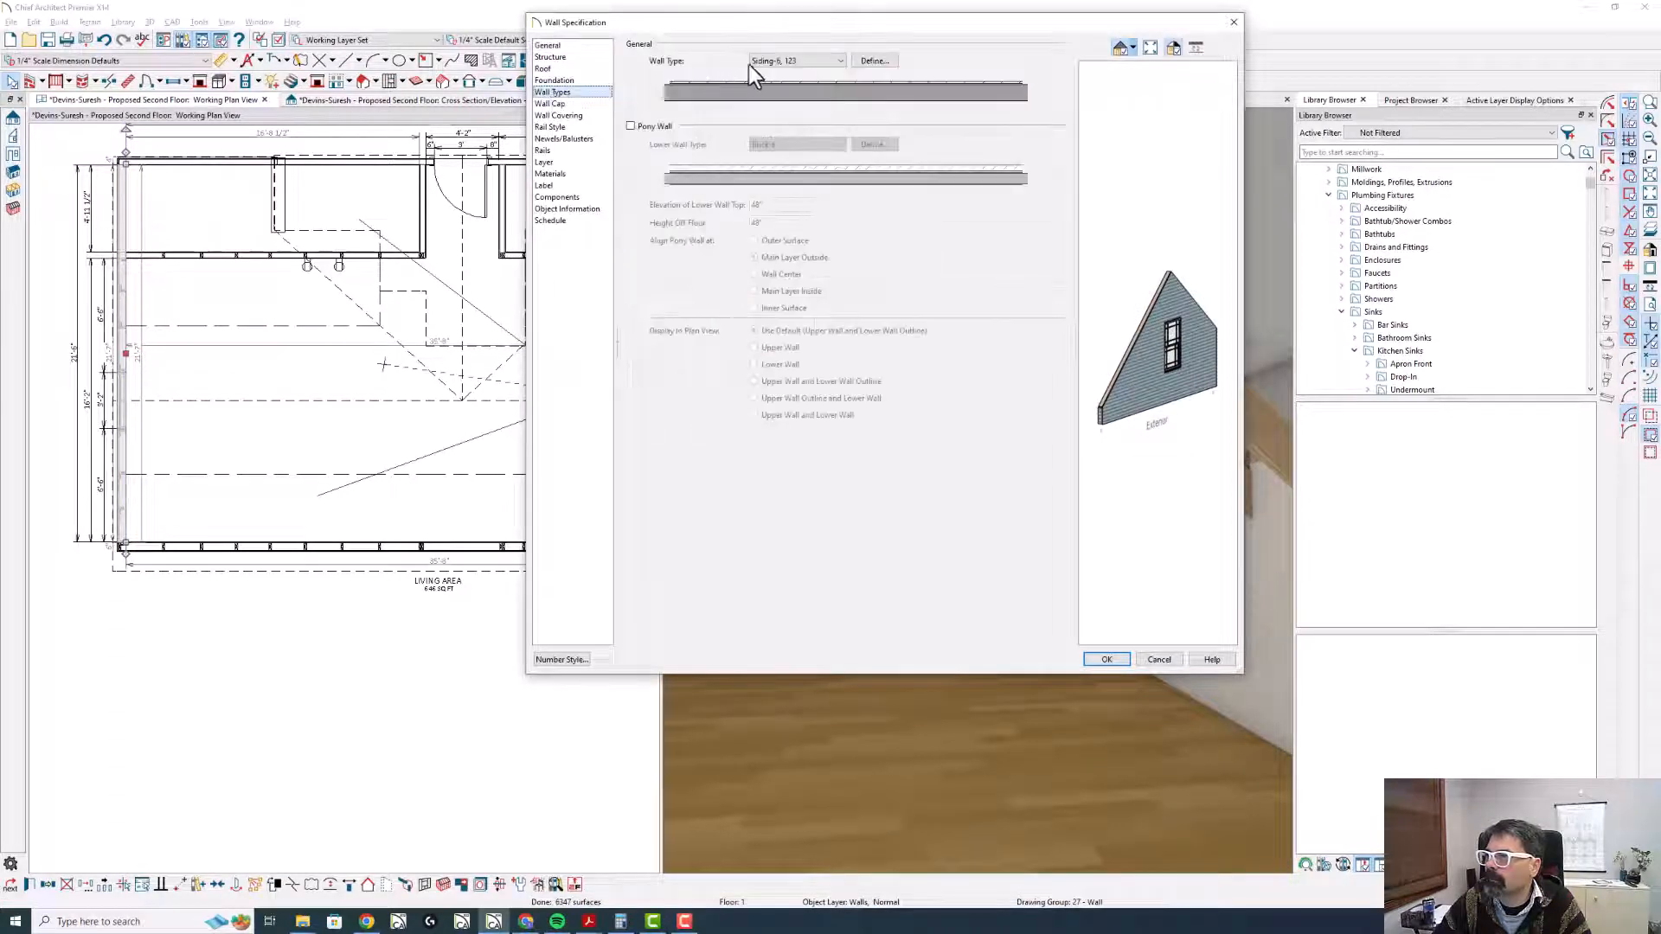
{"action": "left_click", "coordinate": [783, 62]}
{"action": "left_click", "coordinate": [801, 167]}
{"action": "key", "text": "Return"}
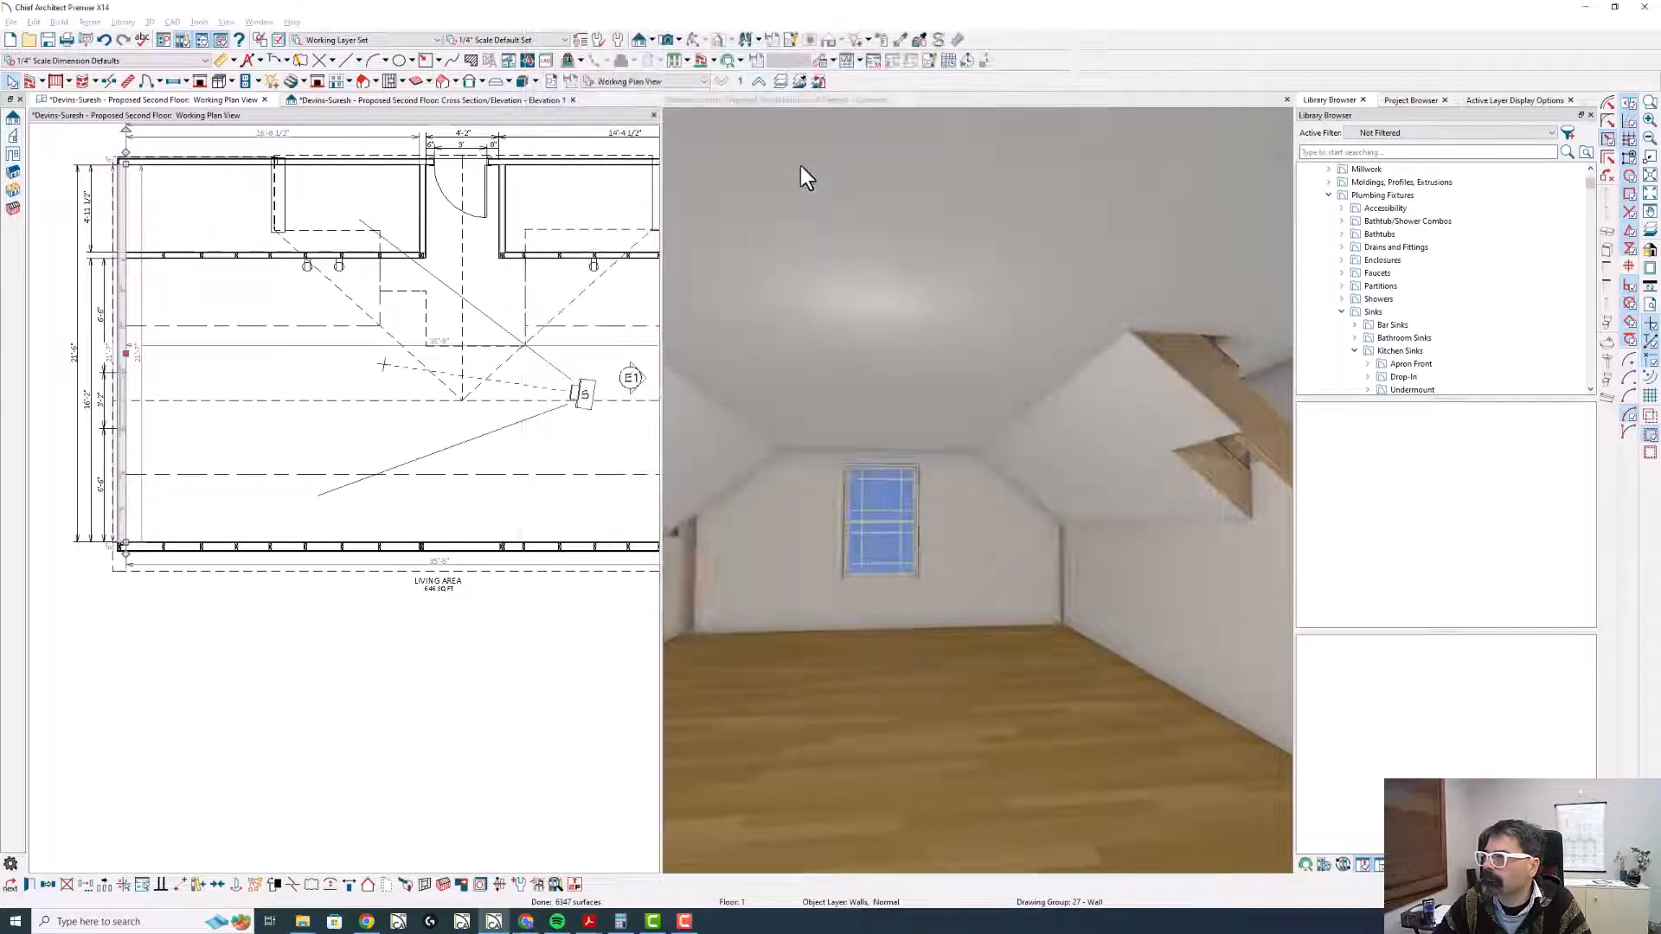
- Restore the default wall top height on the long eave wall opposite the entry
{"action": "scroll", "coordinate": [119, 489], "scroll_direction": "down", "scroll_amount": 2}
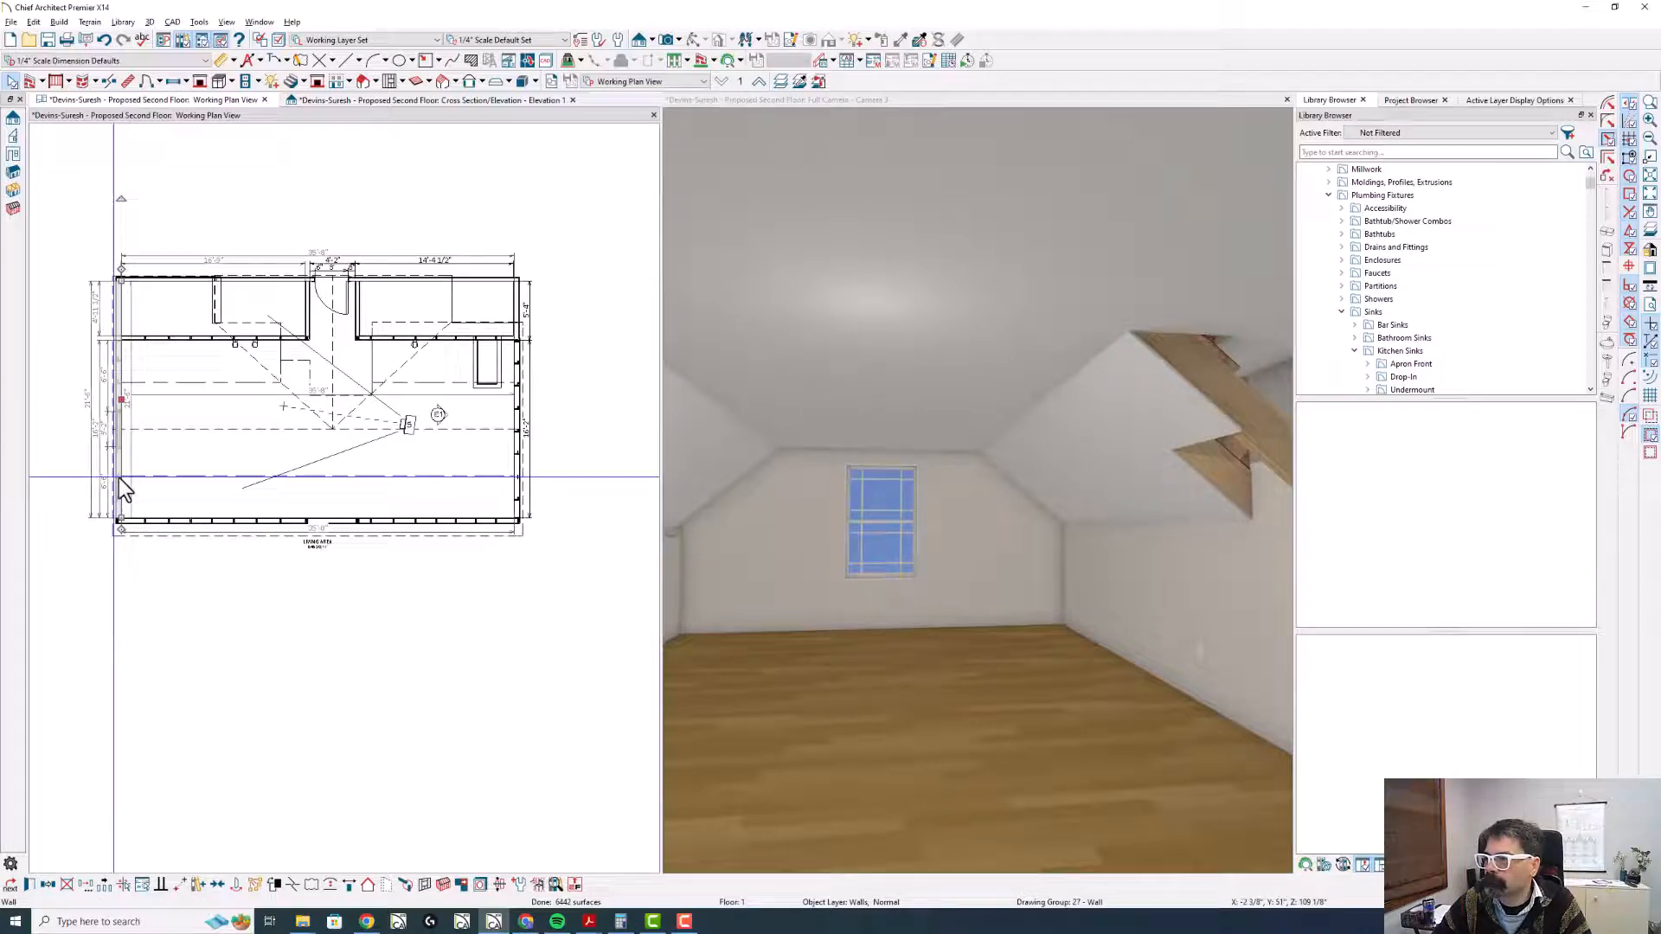
{"action": "left_click", "coordinate": [760, 569]}
{"action": "left_click_drag", "start_coordinate": [785, 610], "coordinate": [743, 600]}
{"action": "left_click", "coordinate": [740, 597]}
{"action": "double_click", "coordinate": [749, 612]}
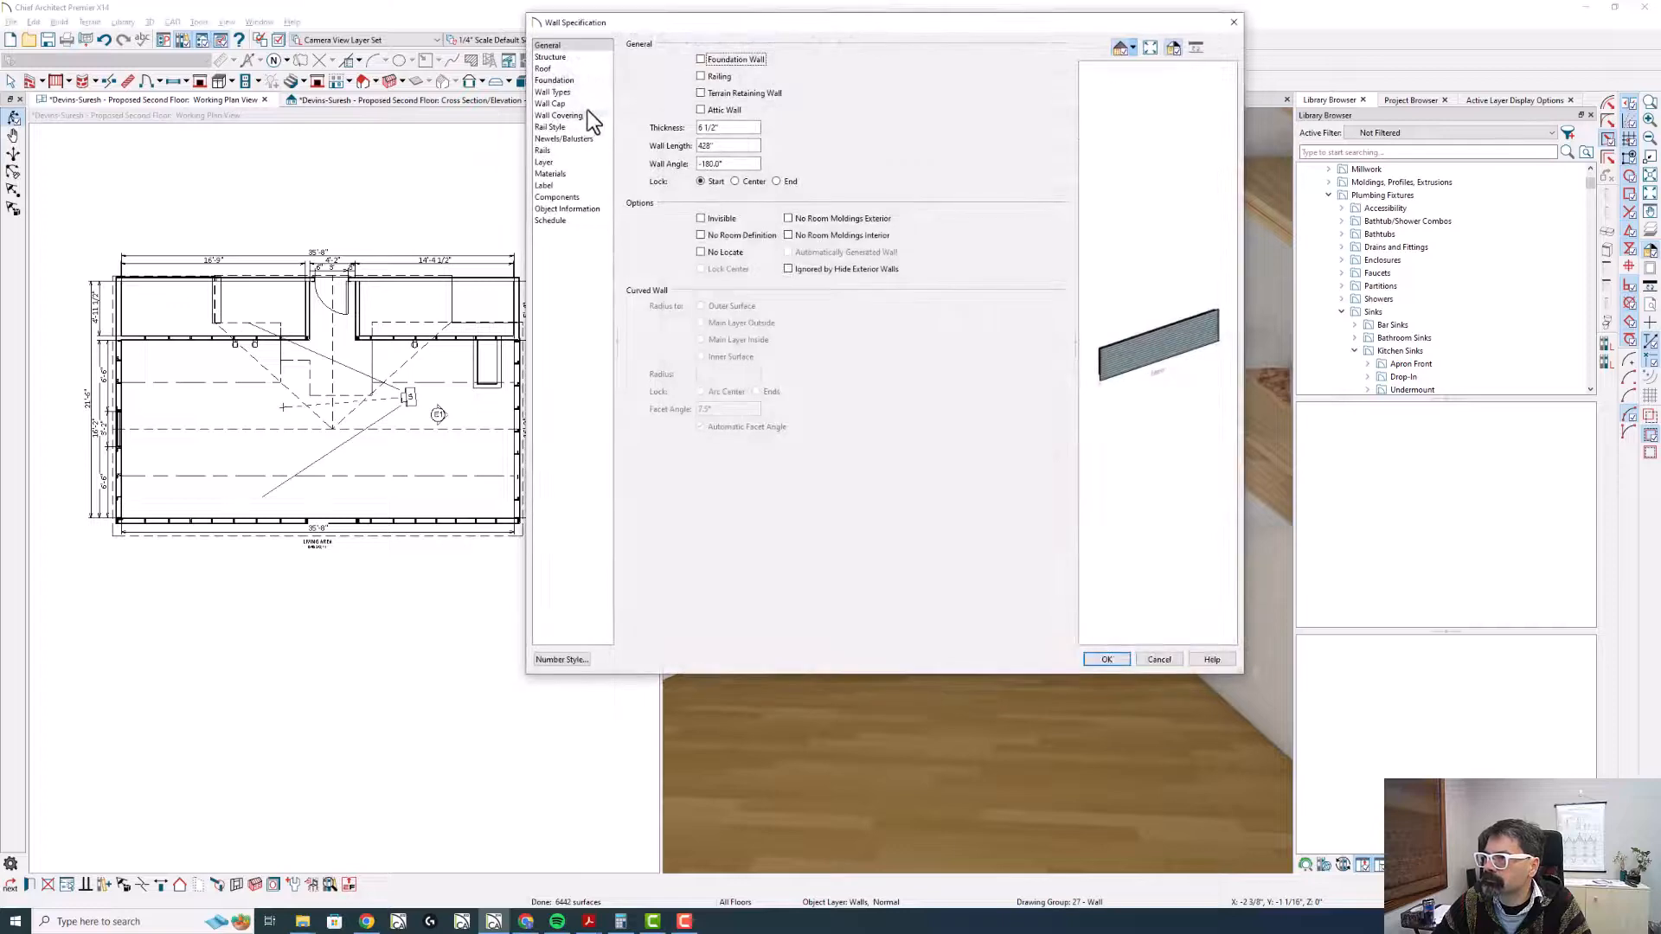
{"action": "left_click", "coordinate": [578, 60]}
{"action": "left_click", "coordinate": [703, 60]}
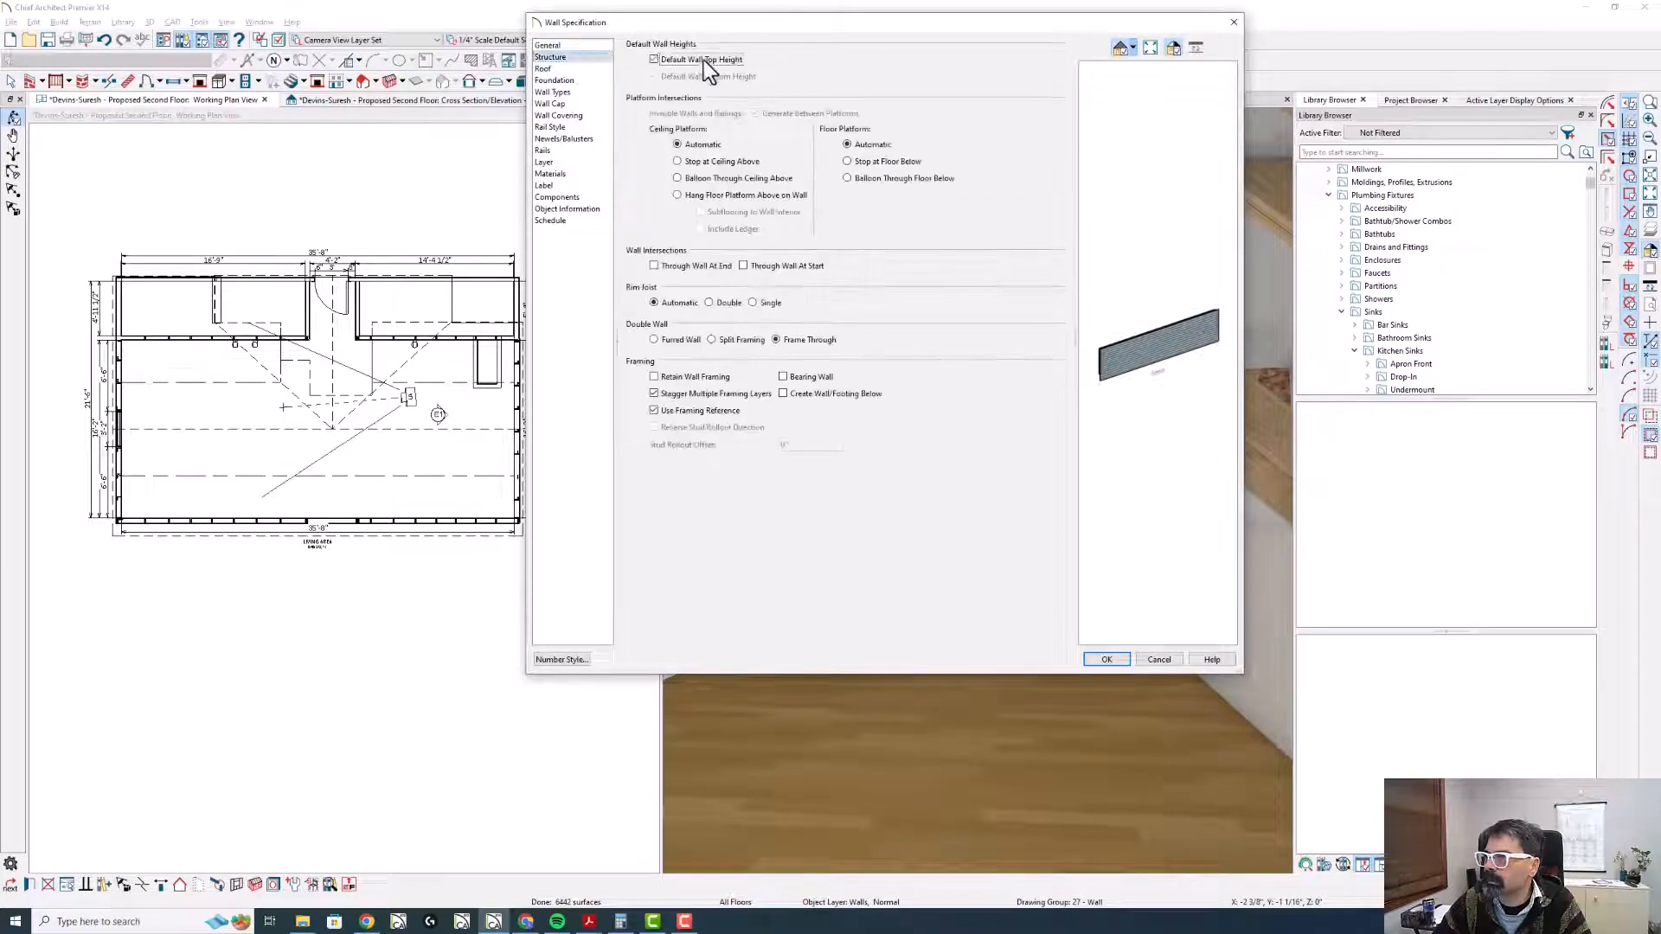
{"action": "key", "text": "Return"}
- Examine the roof plane outline in plan and the open roof areas with exposed rafters on both sides of the entry
{"action": "left_click_drag", "start_coordinate": [983, 556], "coordinate": [1030, 574]}
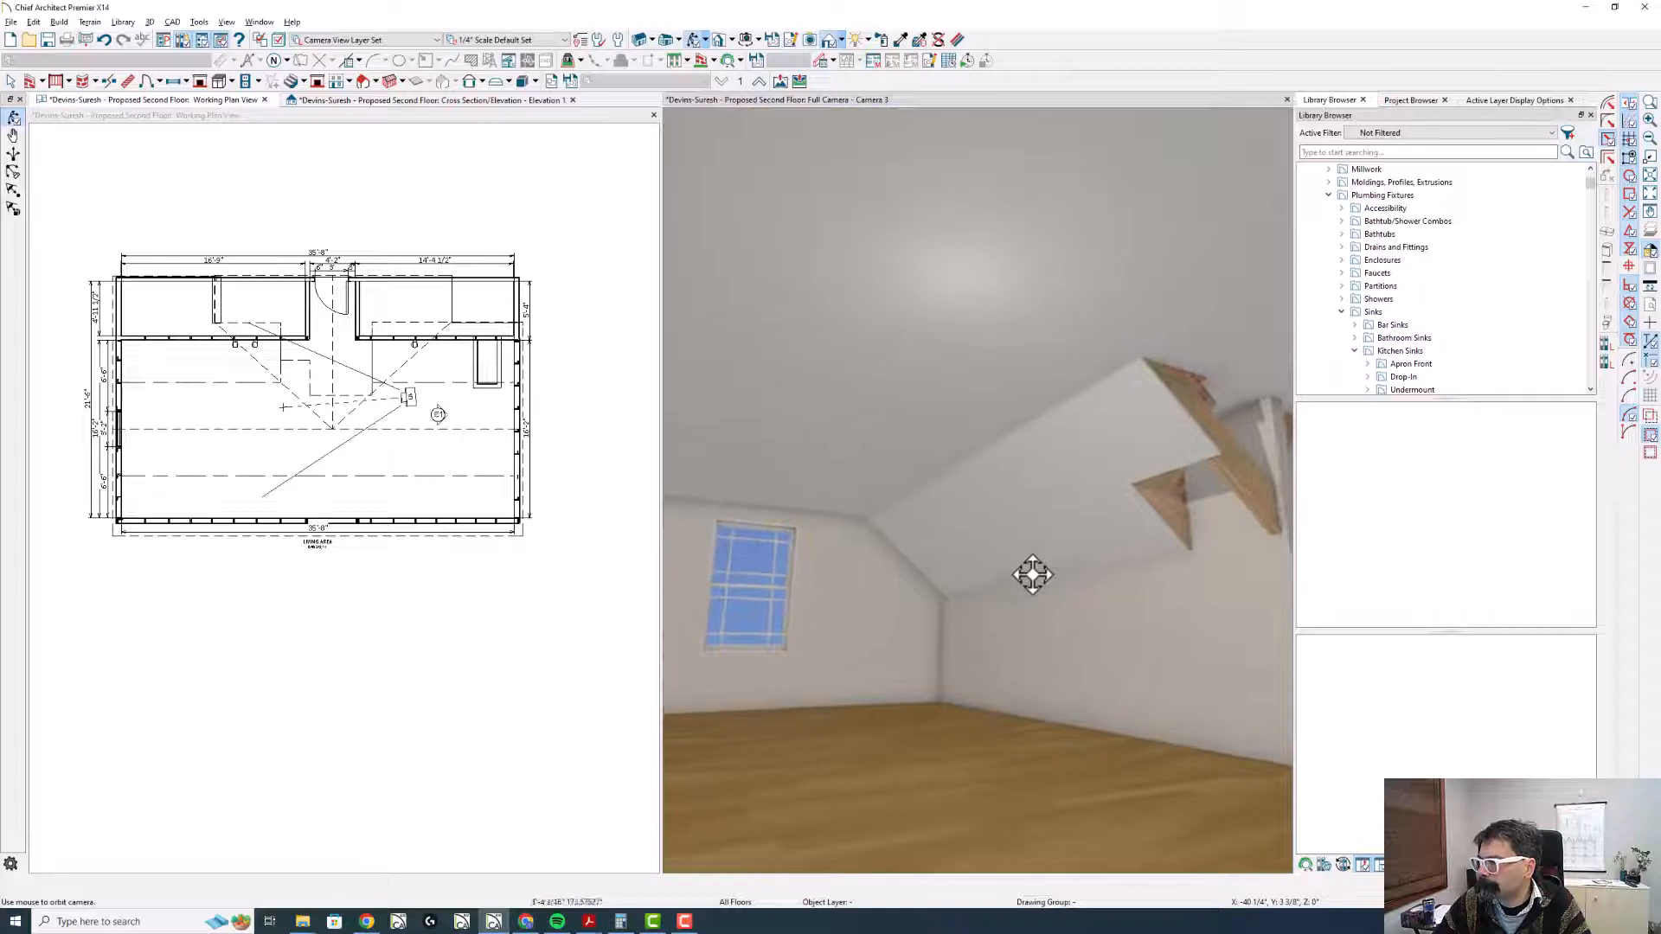
{"action": "scroll", "coordinate": [305, 385], "scroll_direction": "up", "scroll_amount": 1}
{"action": "left_click", "coordinate": [304, 385]}
{"action": "left_click", "coordinate": [297, 363]}
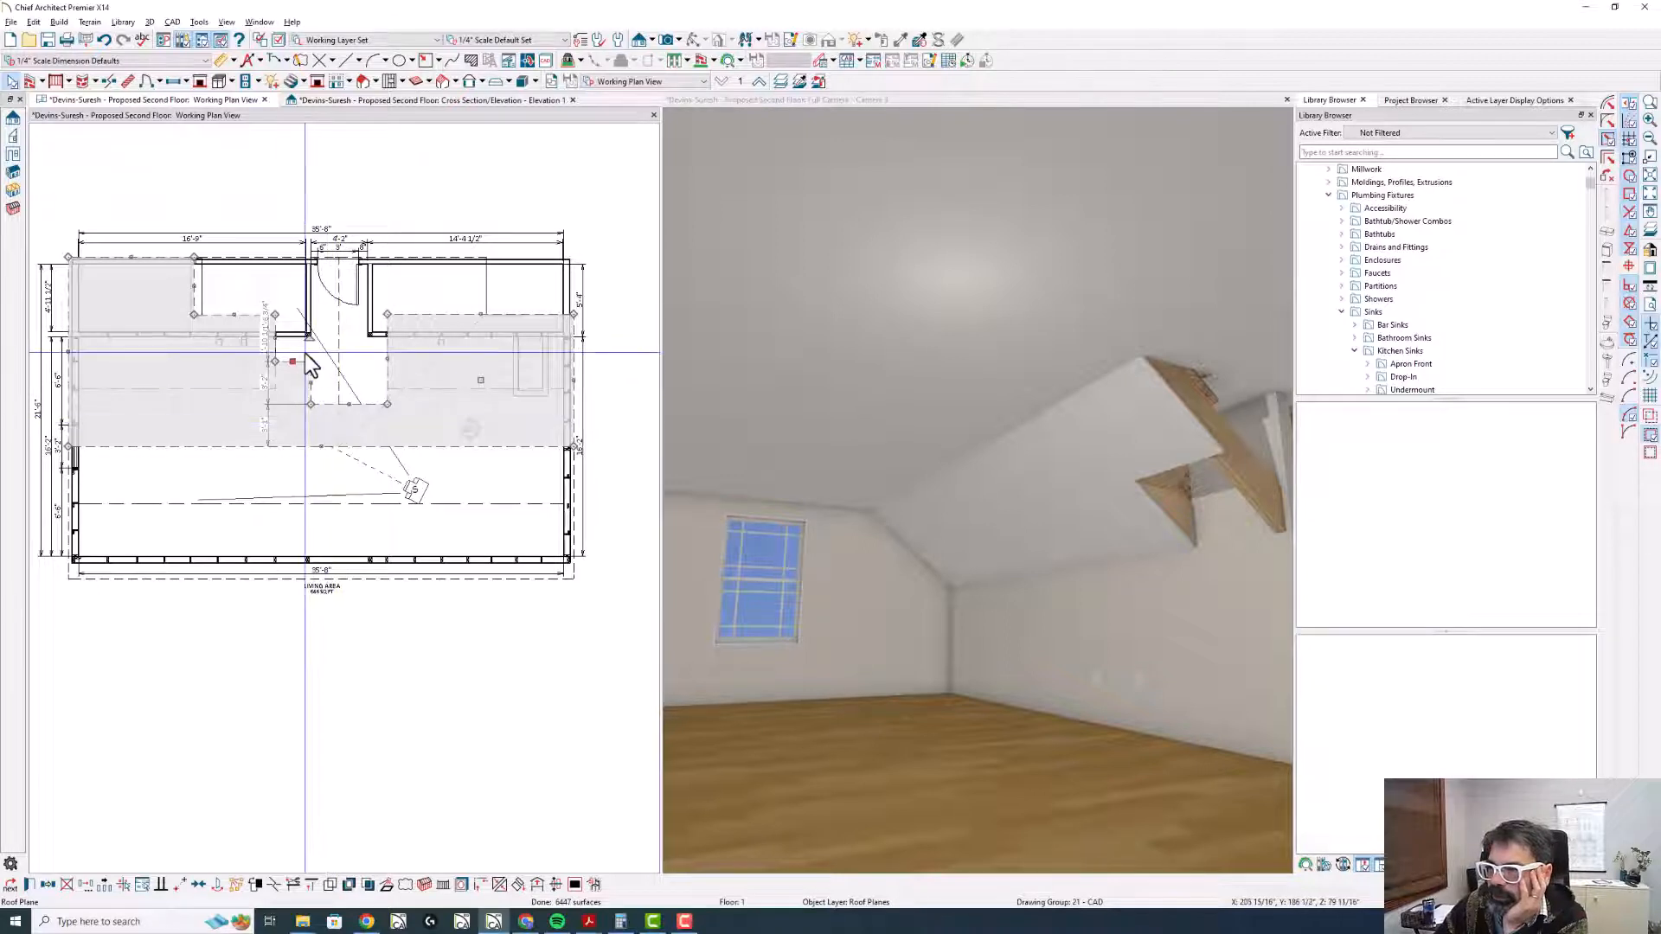
{"action": "scroll", "coordinate": [302, 374], "scroll_direction": "down", "scroll_amount": 1}
{"action": "scroll", "coordinate": [300, 343], "scroll_direction": "up", "scroll_amount": 1}
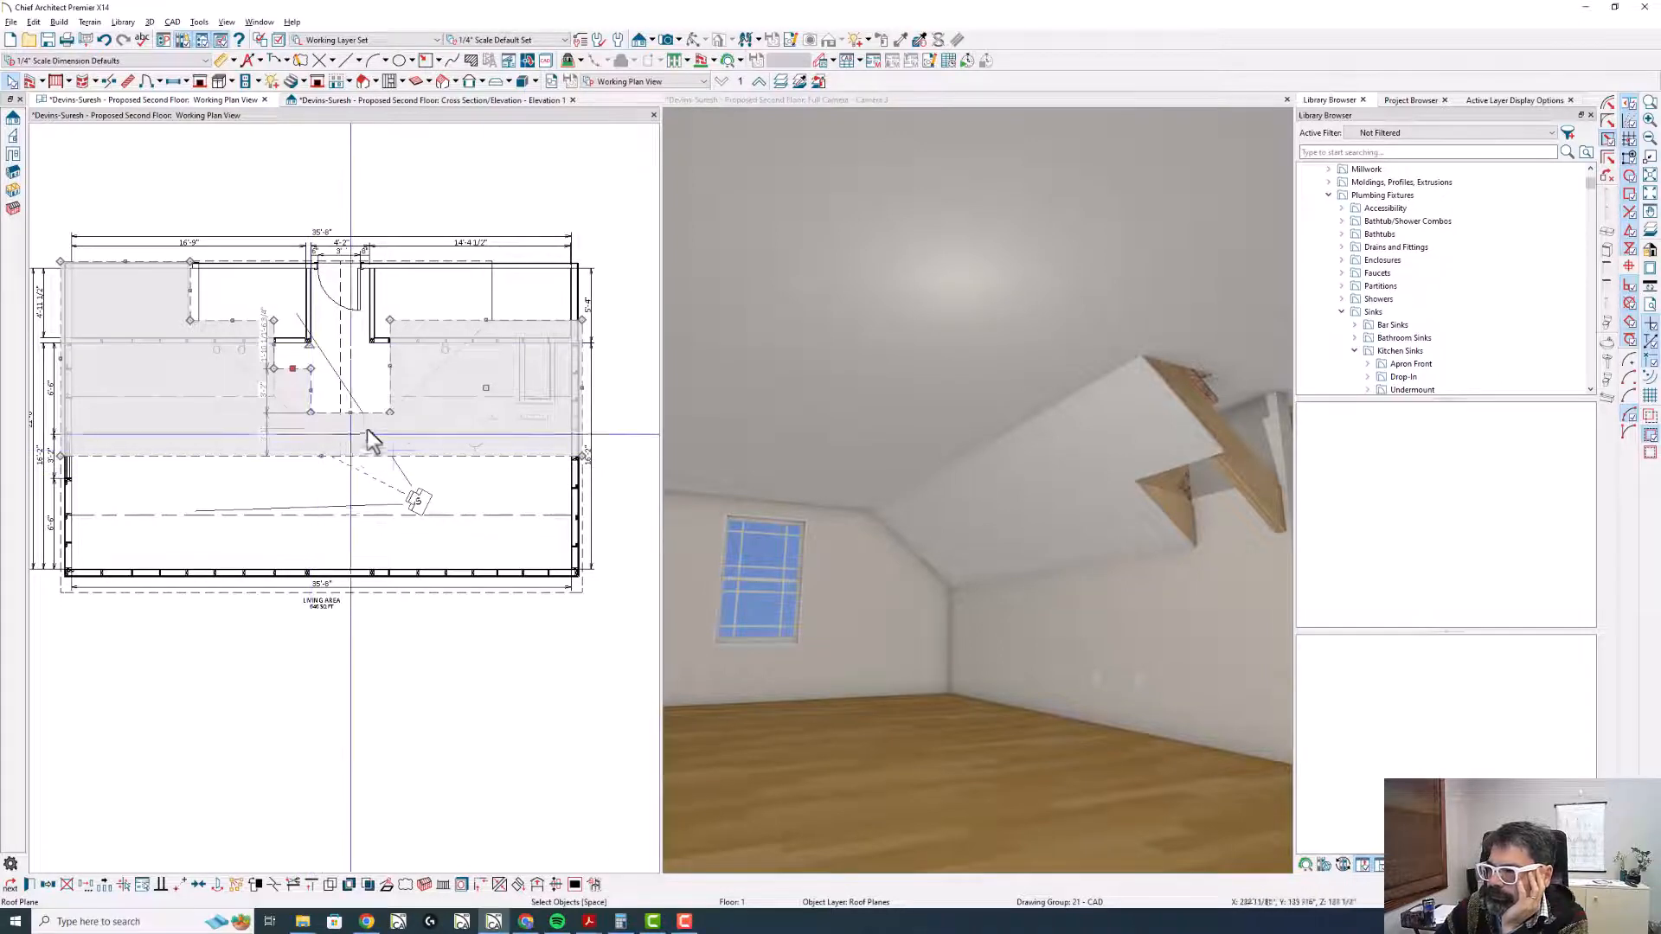
{"action": "scroll", "coordinate": [332, 483], "scroll_direction": "down", "scroll_amount": 1}
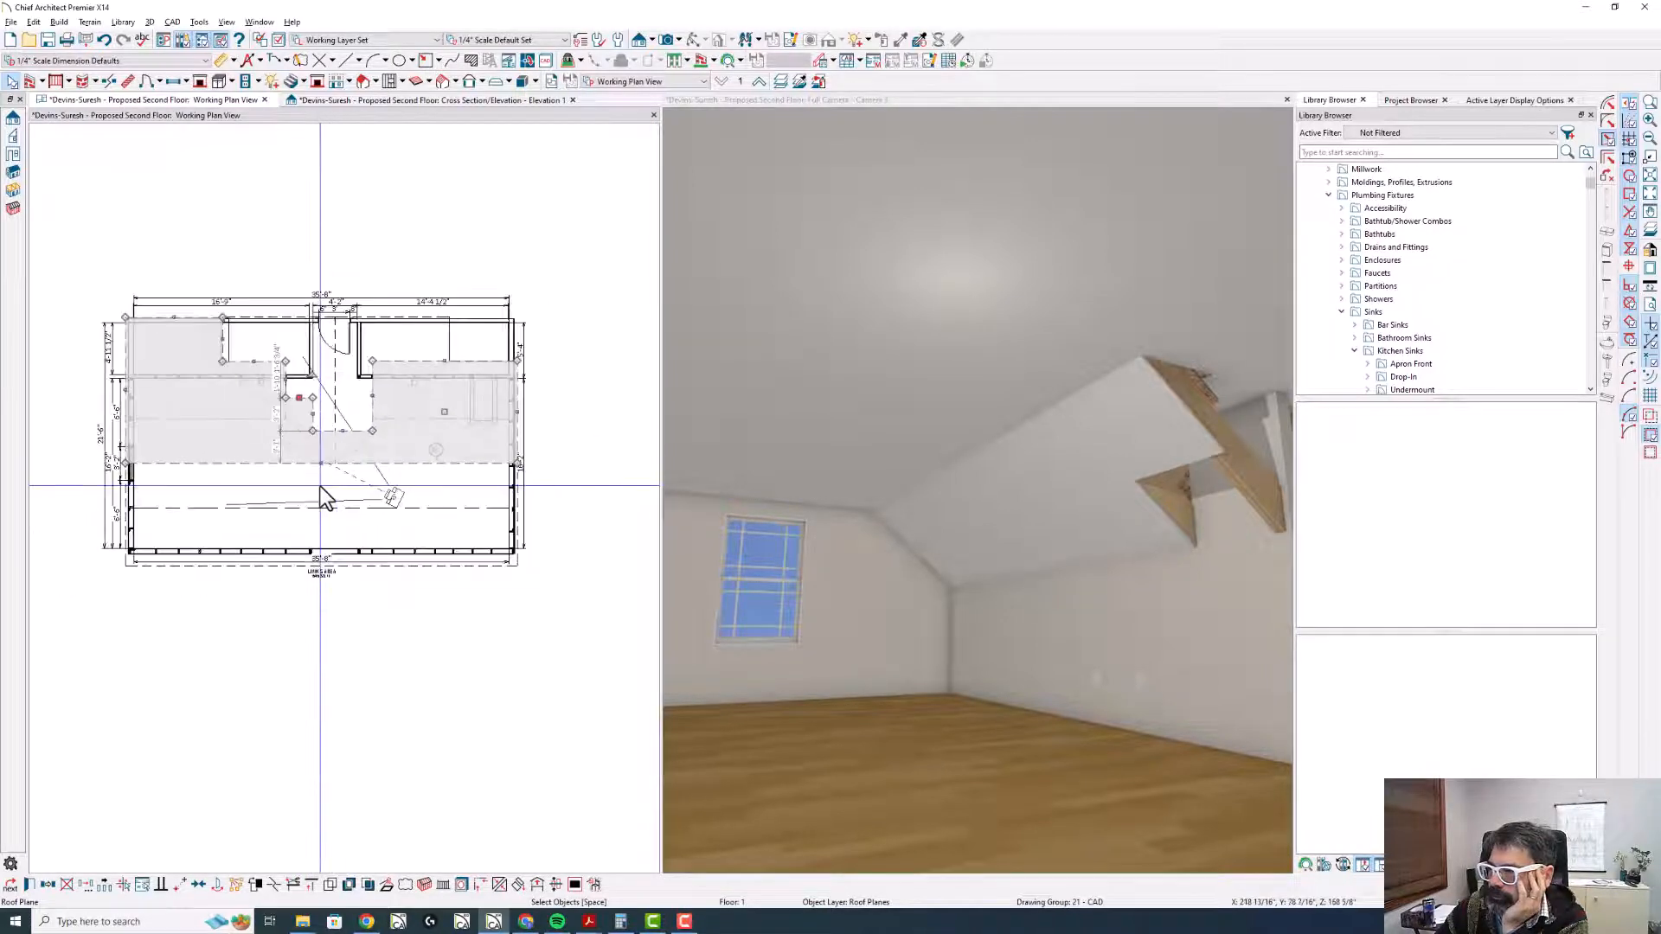
{"action": "left_click", "coordinate": [957, 506]}
{"action": "left_click_drag", "start_coordinate": [912, 556], "coordinate": [1035, 575]}
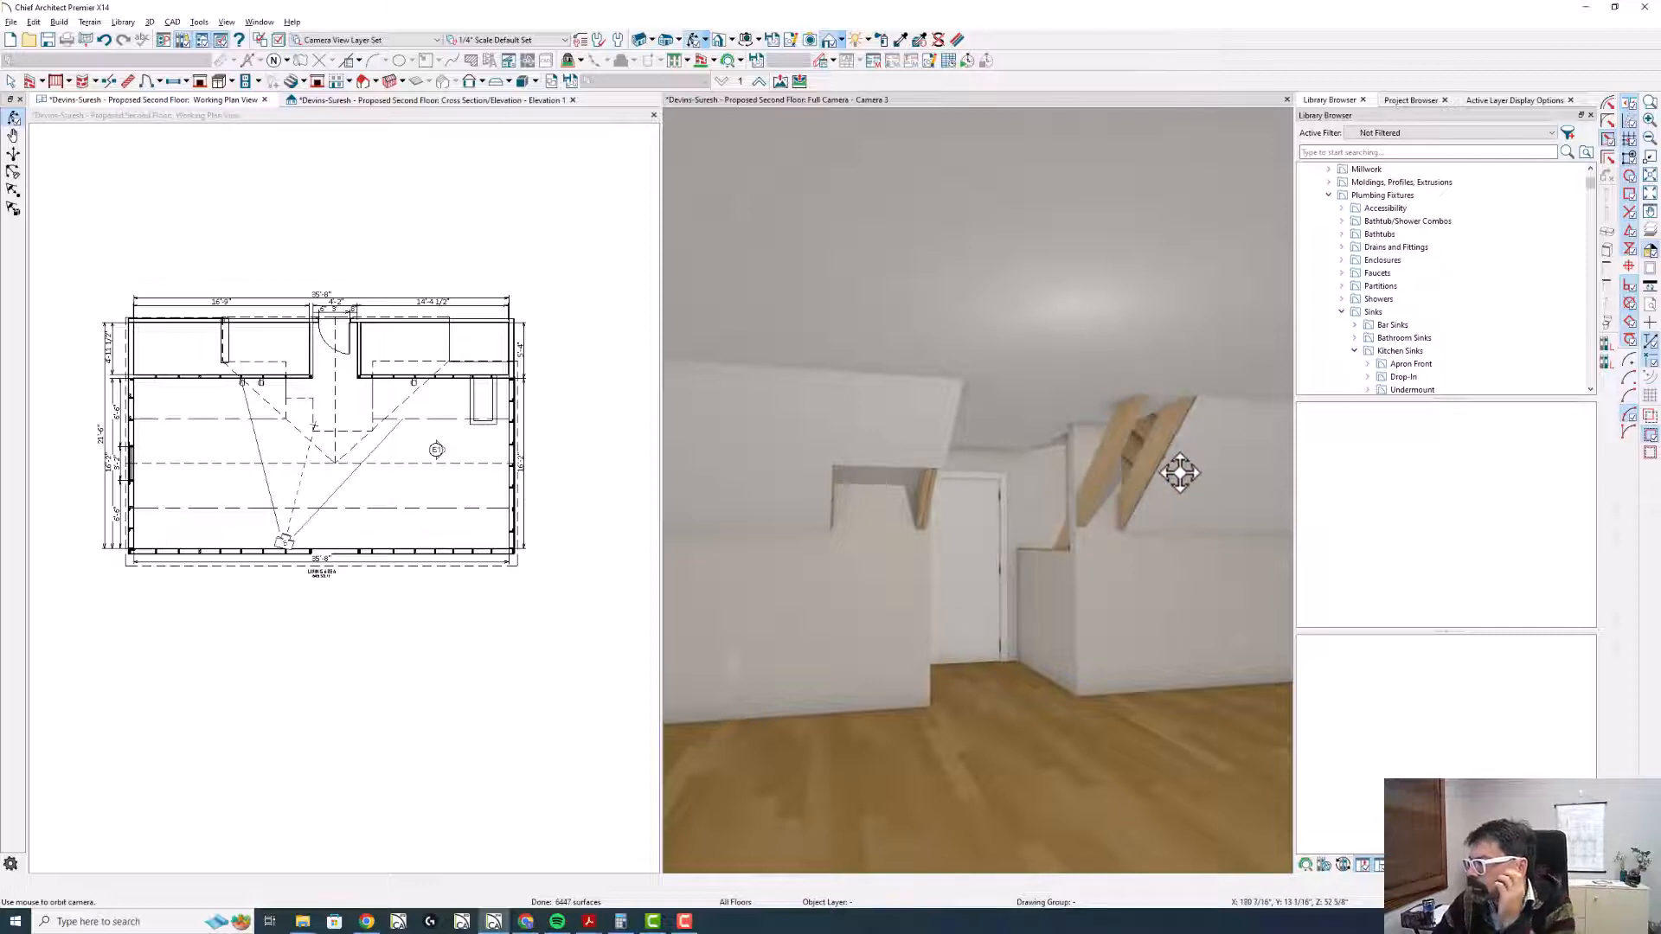
{"action": "left_click", "coordinate": [1097, 450]}
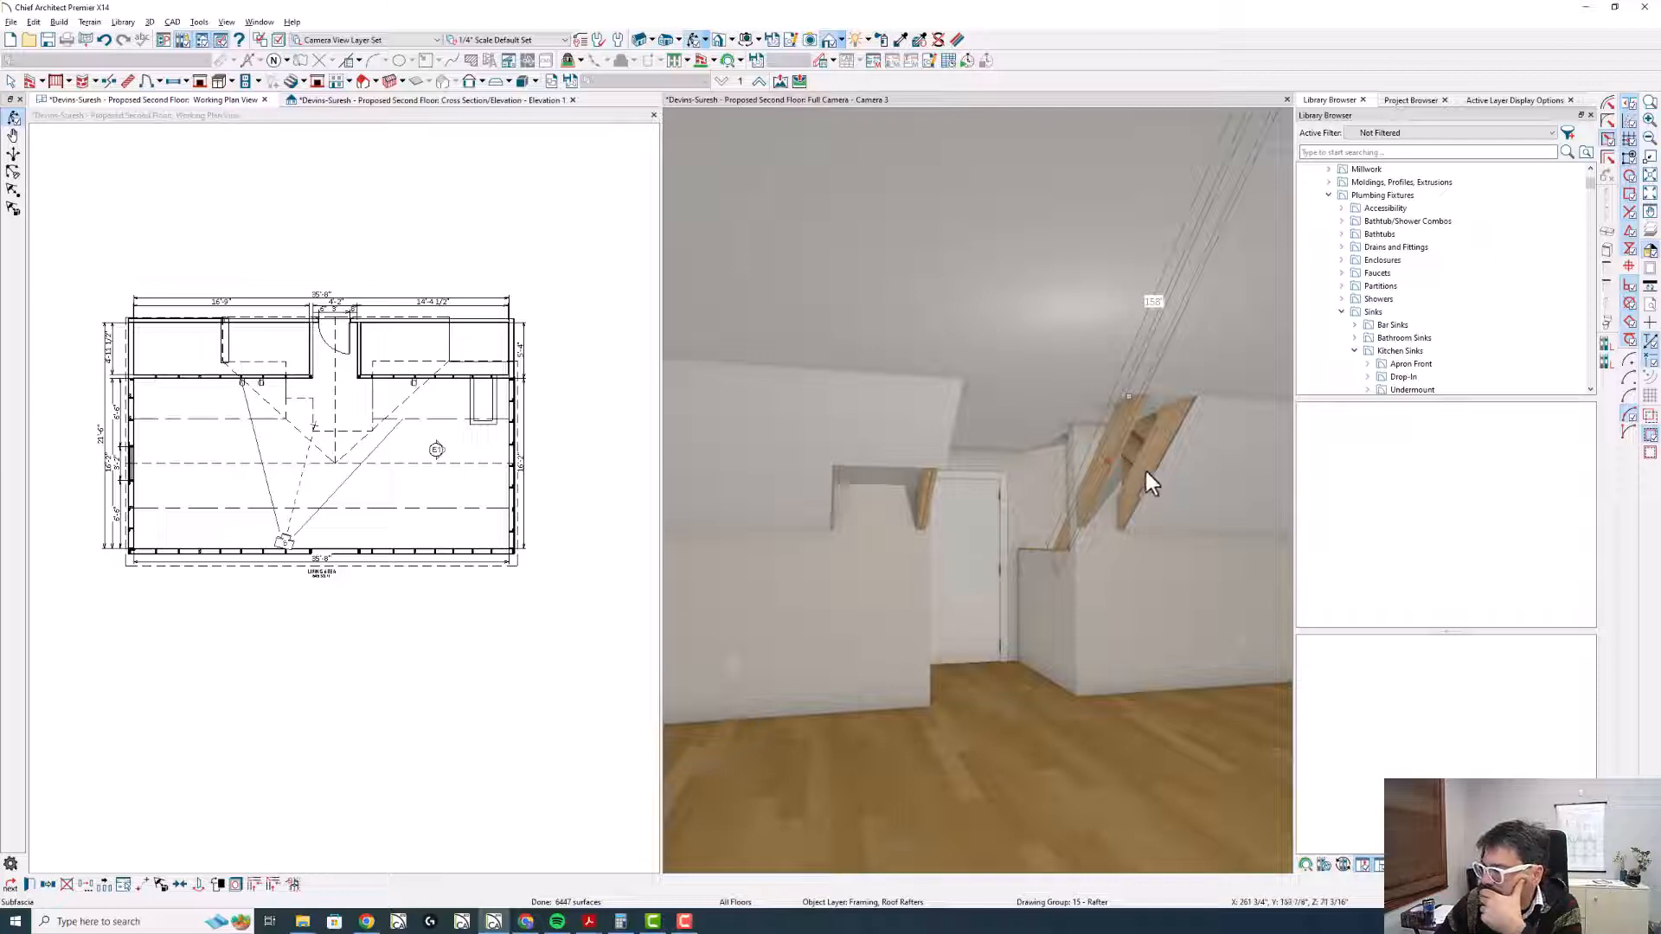
{"action": "key", "text": "Escape"}
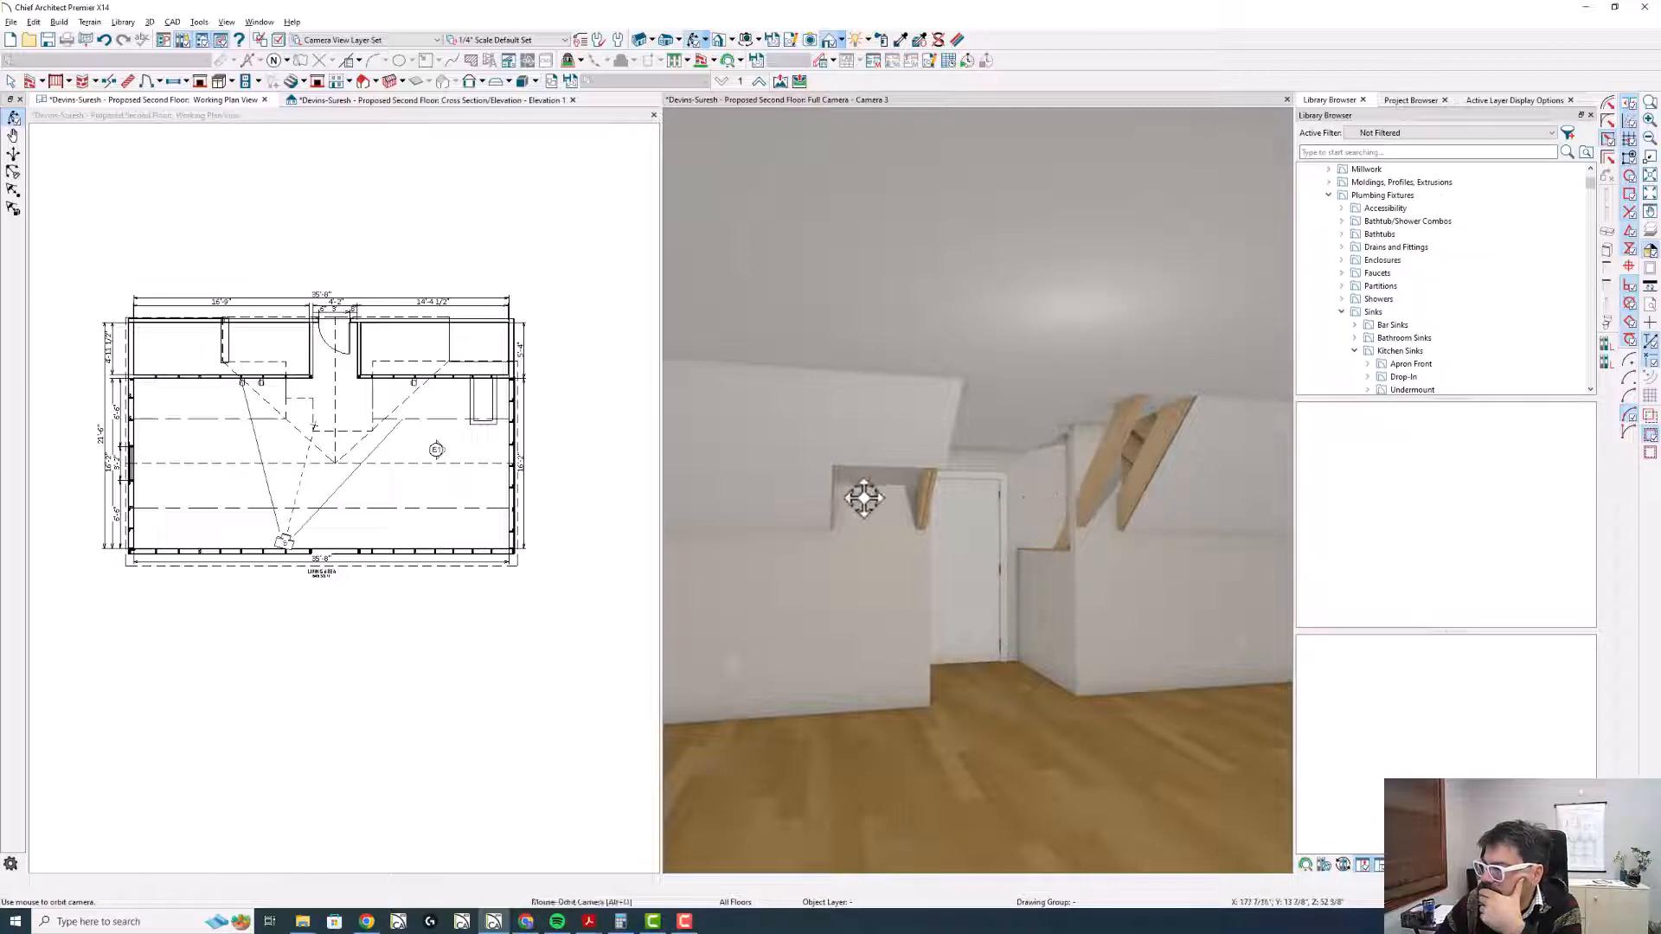
- Switch the floor plan to the Roof Plan View, framed on the roof around the entry
{"action": "left_click", "coordinate": [336, 254]}
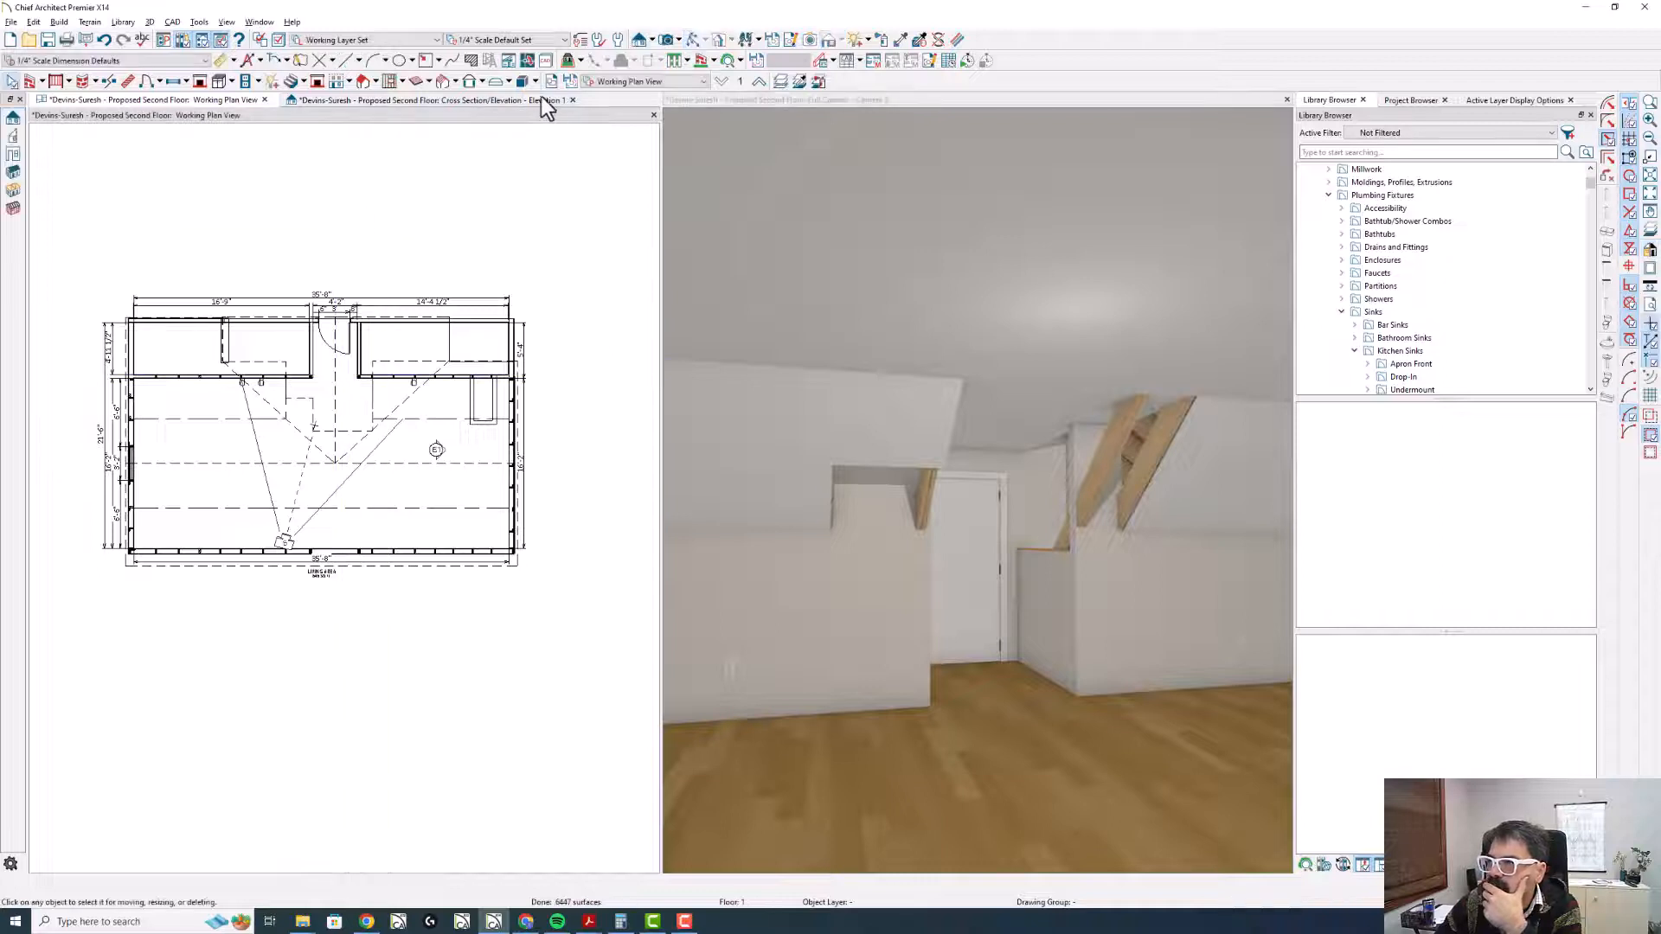
{"action": "left_click", "coordinate": [646, 81]}
{"action": "left_click", "coordinate": [642, 239]}
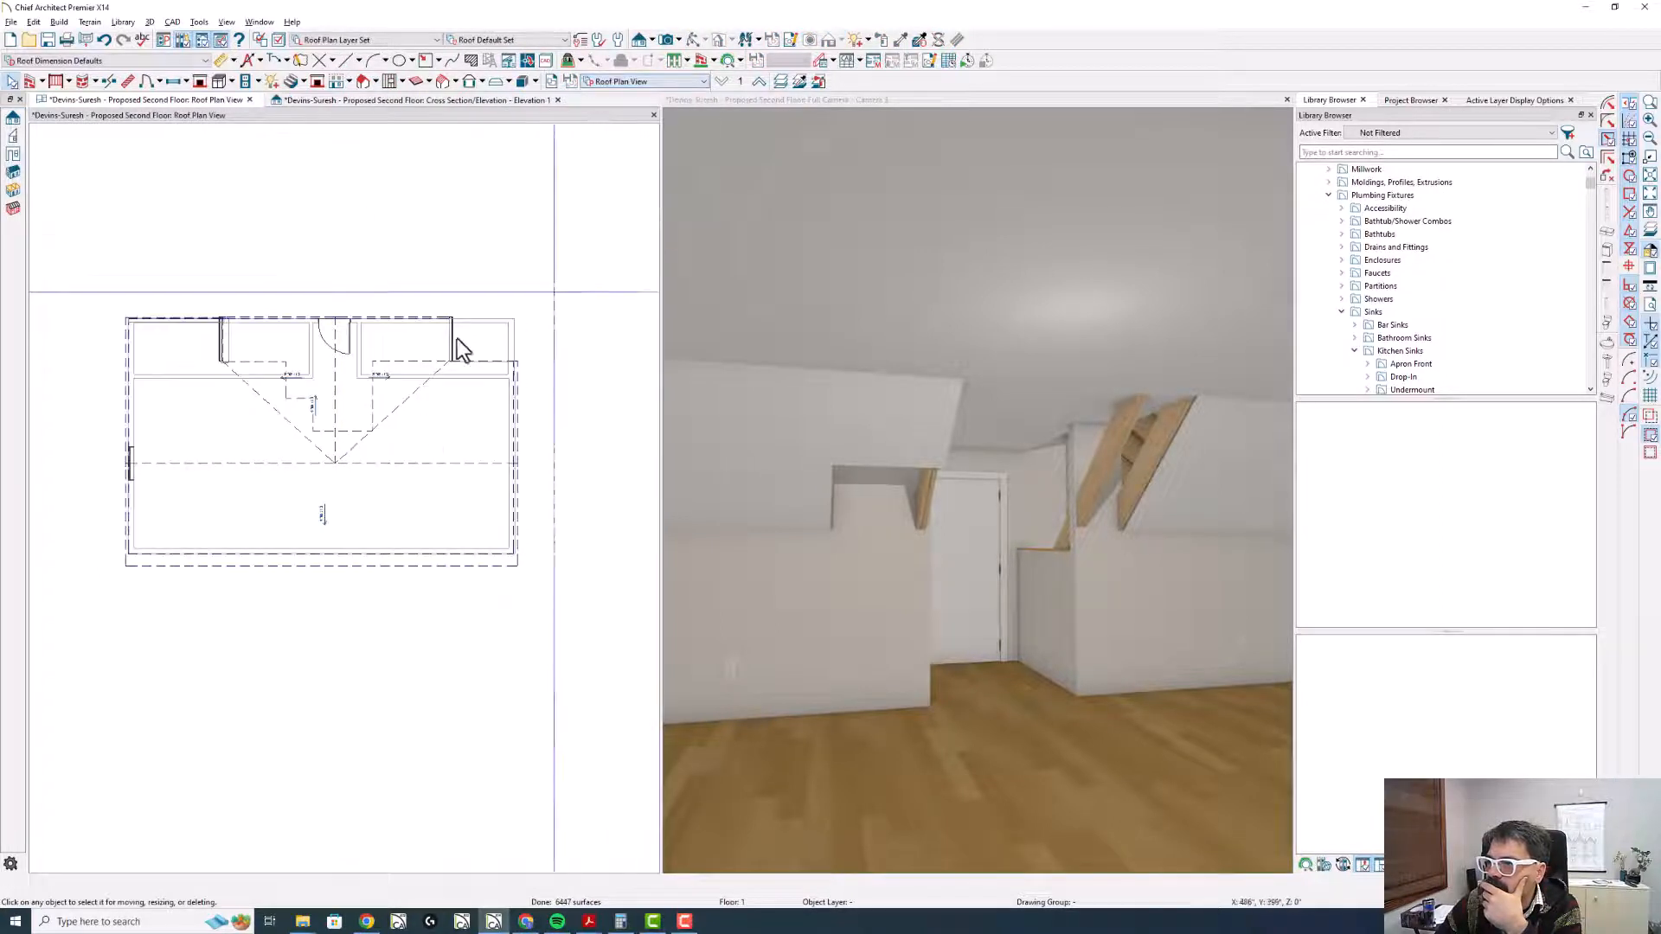
{"action": "scroll", "coordinate": [295, 401], "scroll_direction": "up", "scroll_amount": 6}
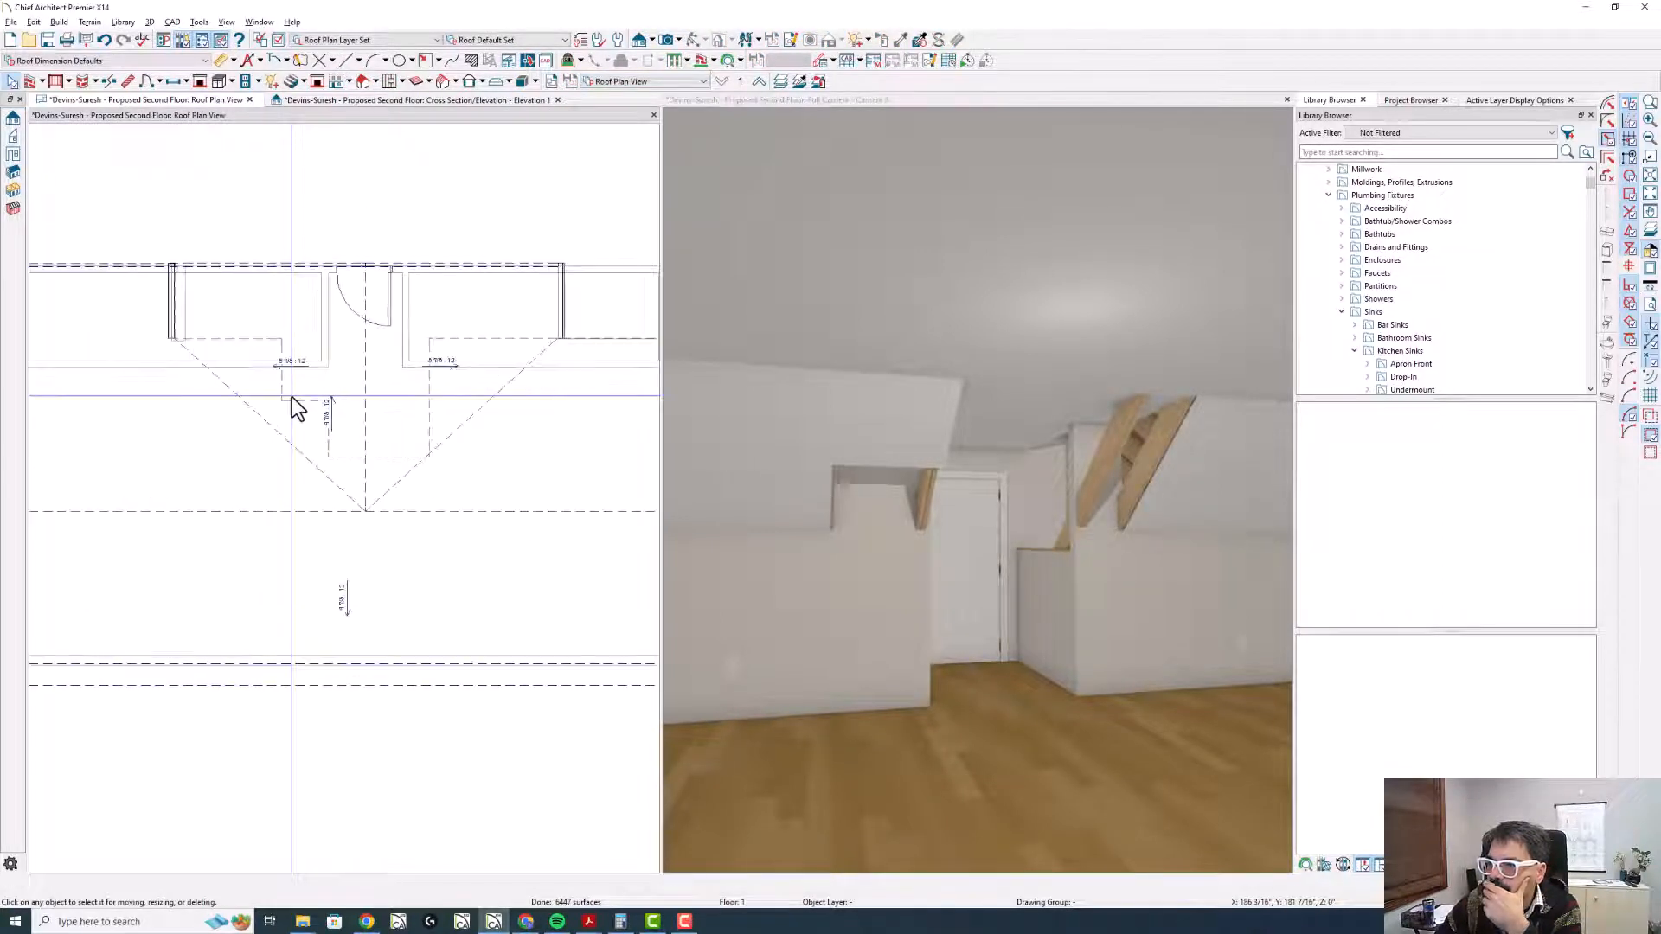
- Narrow the roof plane's cutout to the width of the entry passage and remove the step in its outline
{"action": "left_click", "coordinate": [329, 439]}
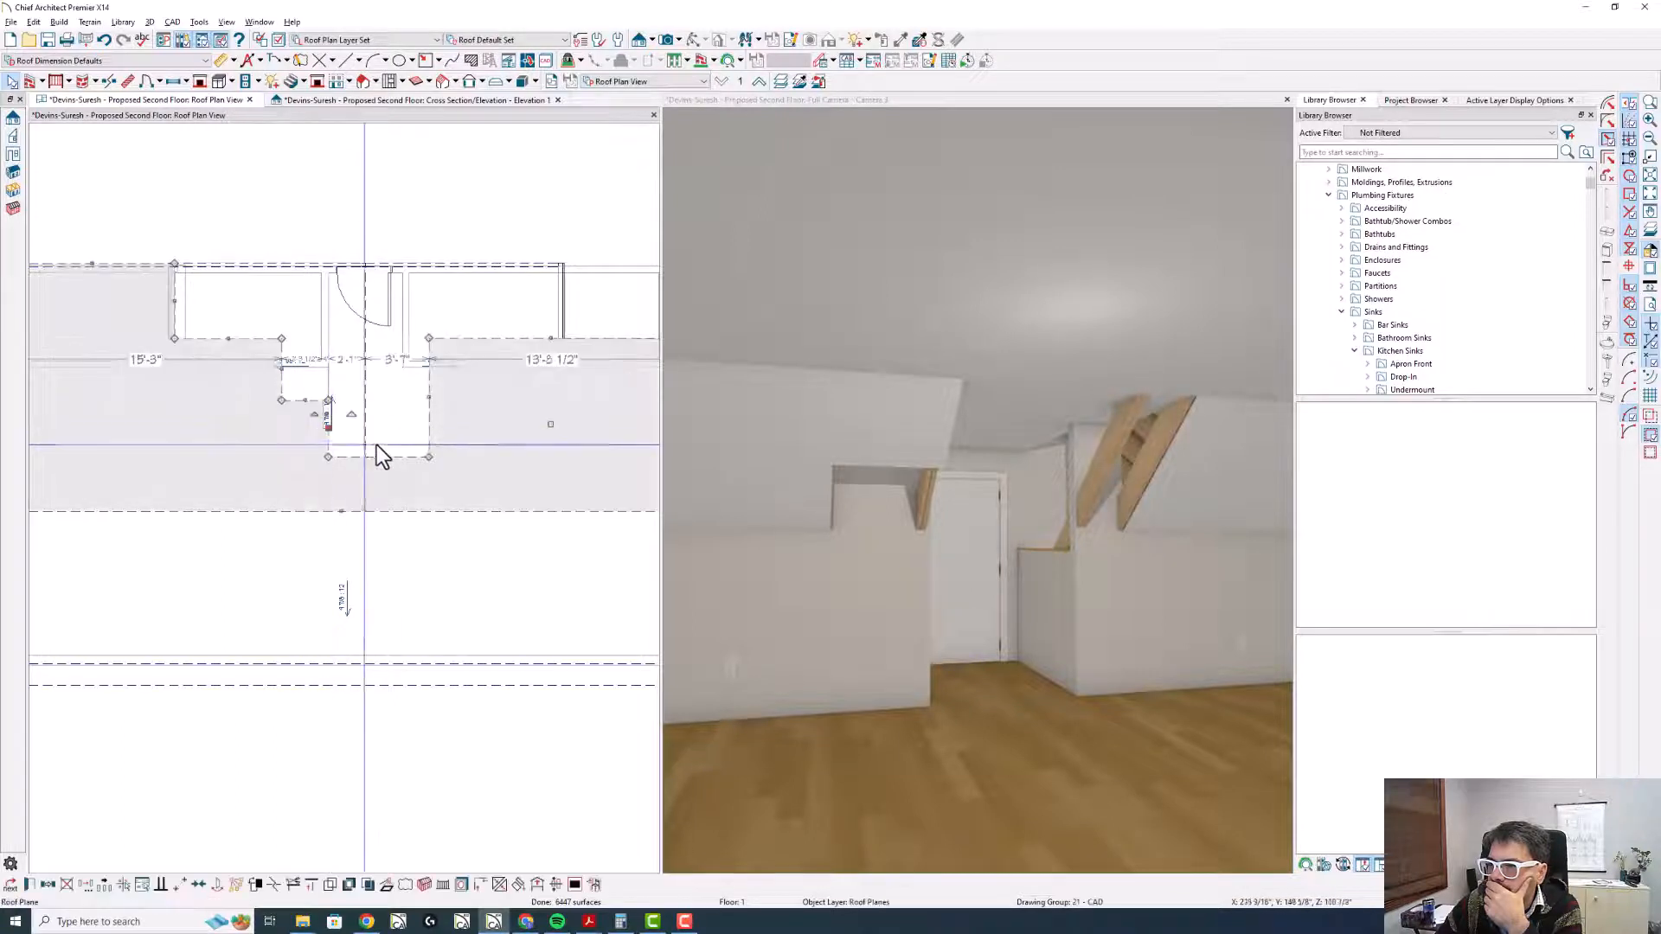
{"action": "scroll", "coordinate": [454, 455], "scroll_direction": "down", "scroll_amount": 2}
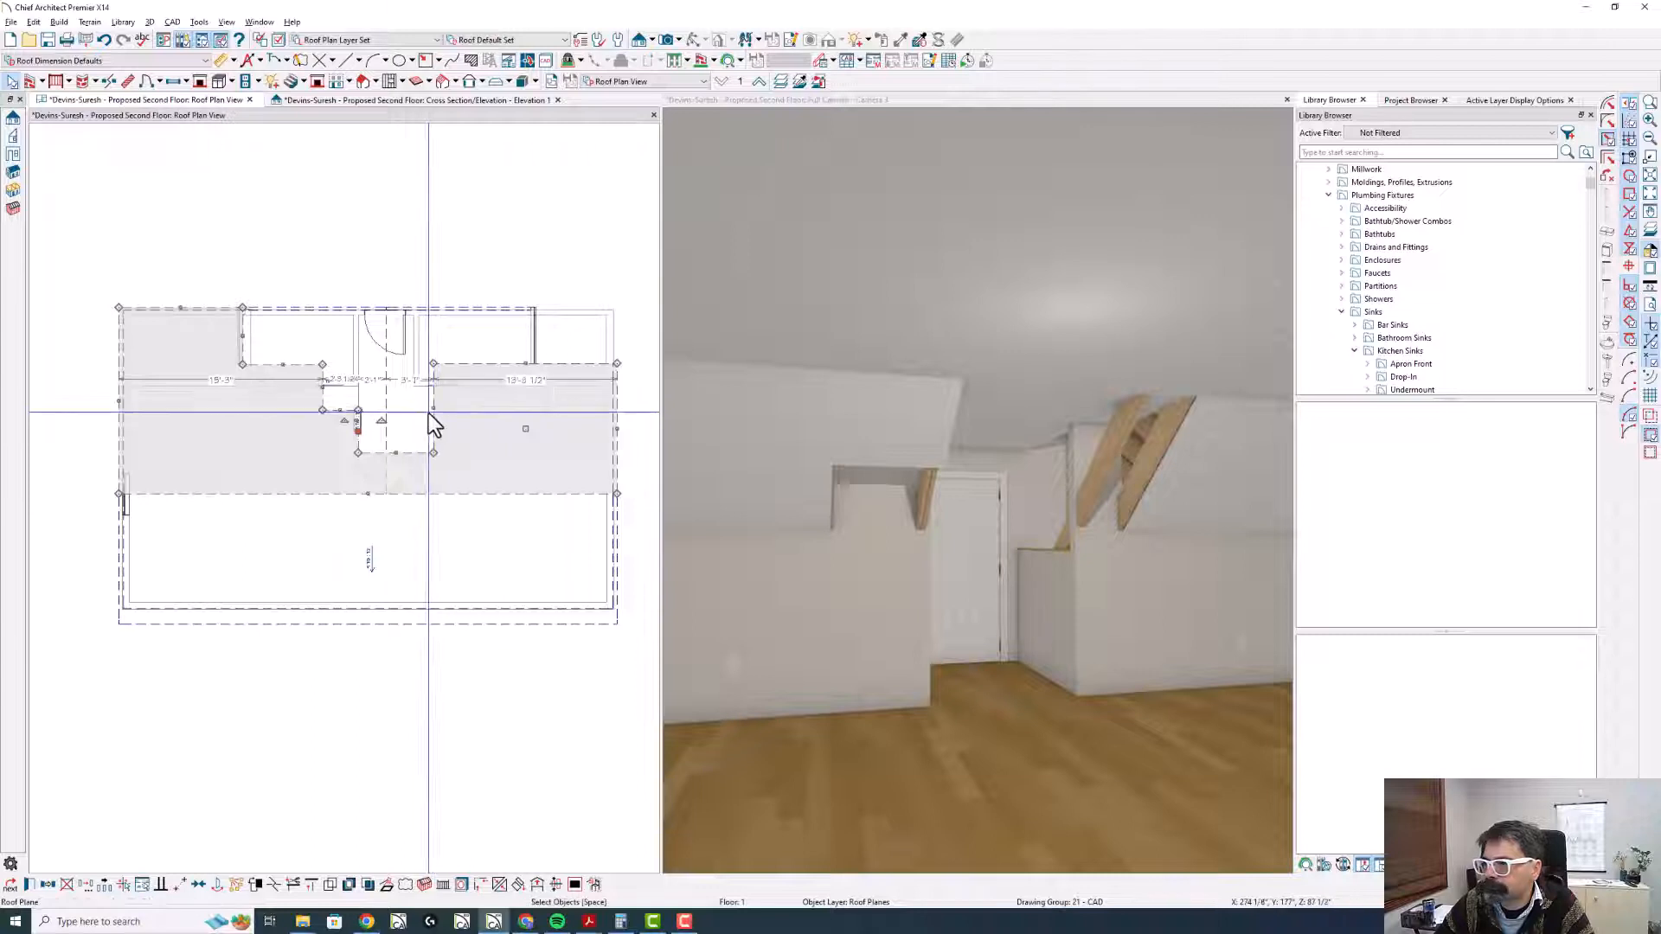
{"action": "left_click_drag", "start_coordinate": [430, 413], "coordinate": [410, 389]}
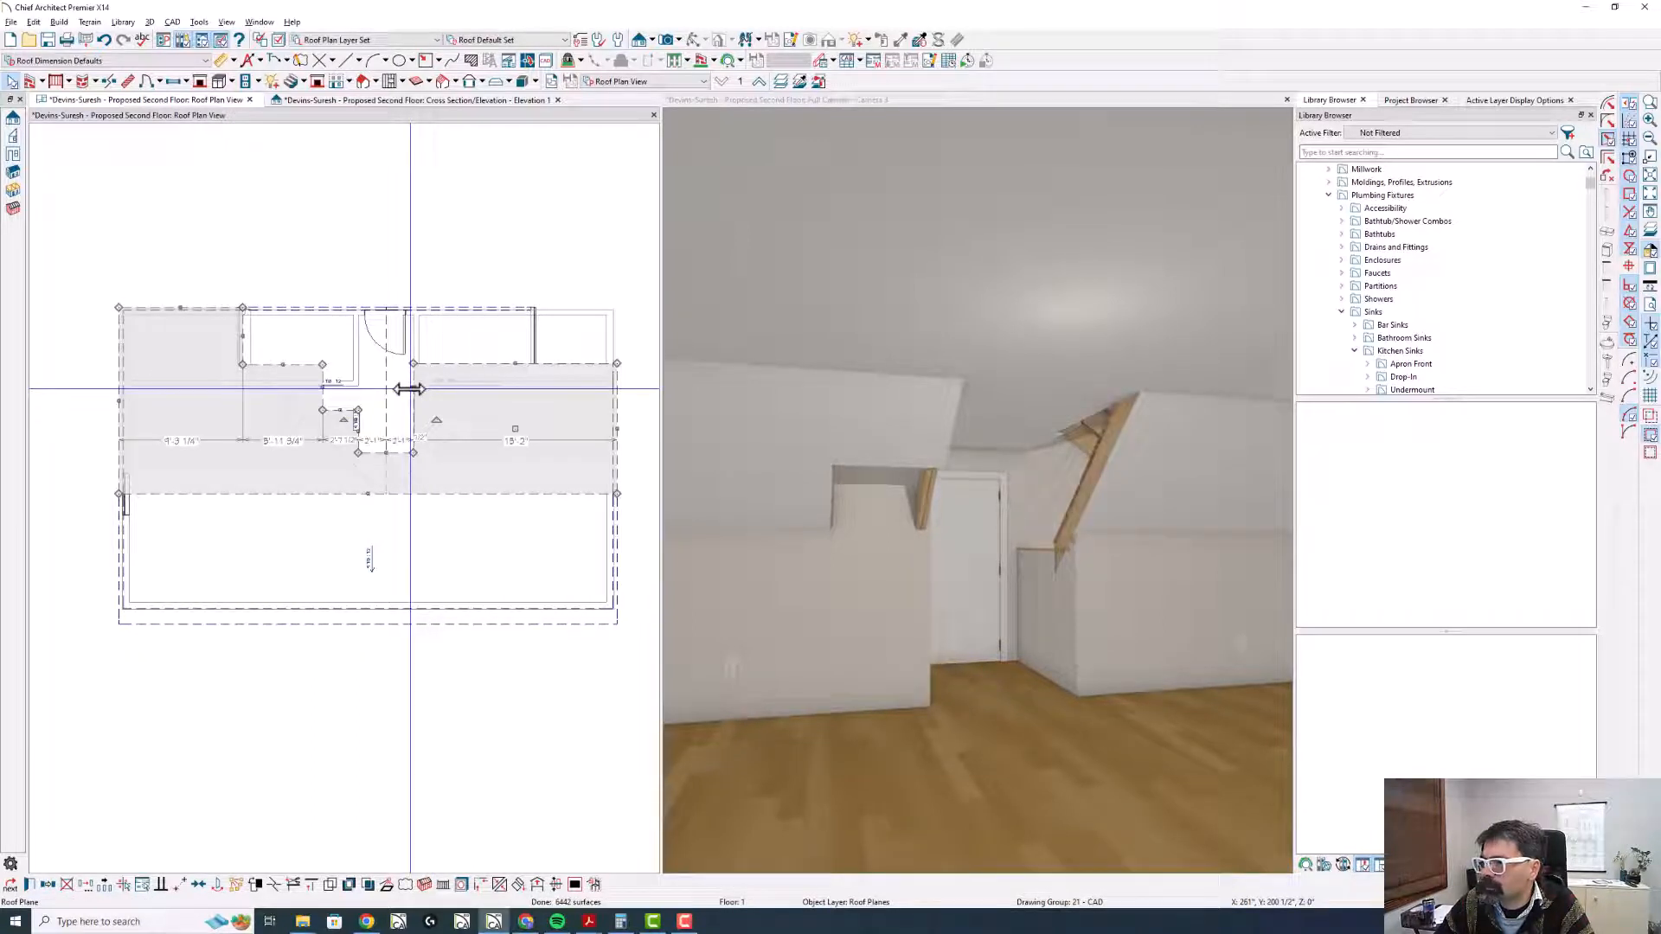
{"action": "left_click_drag", "start_coordinate": [340, 410], "coordinate": [316, 365]}
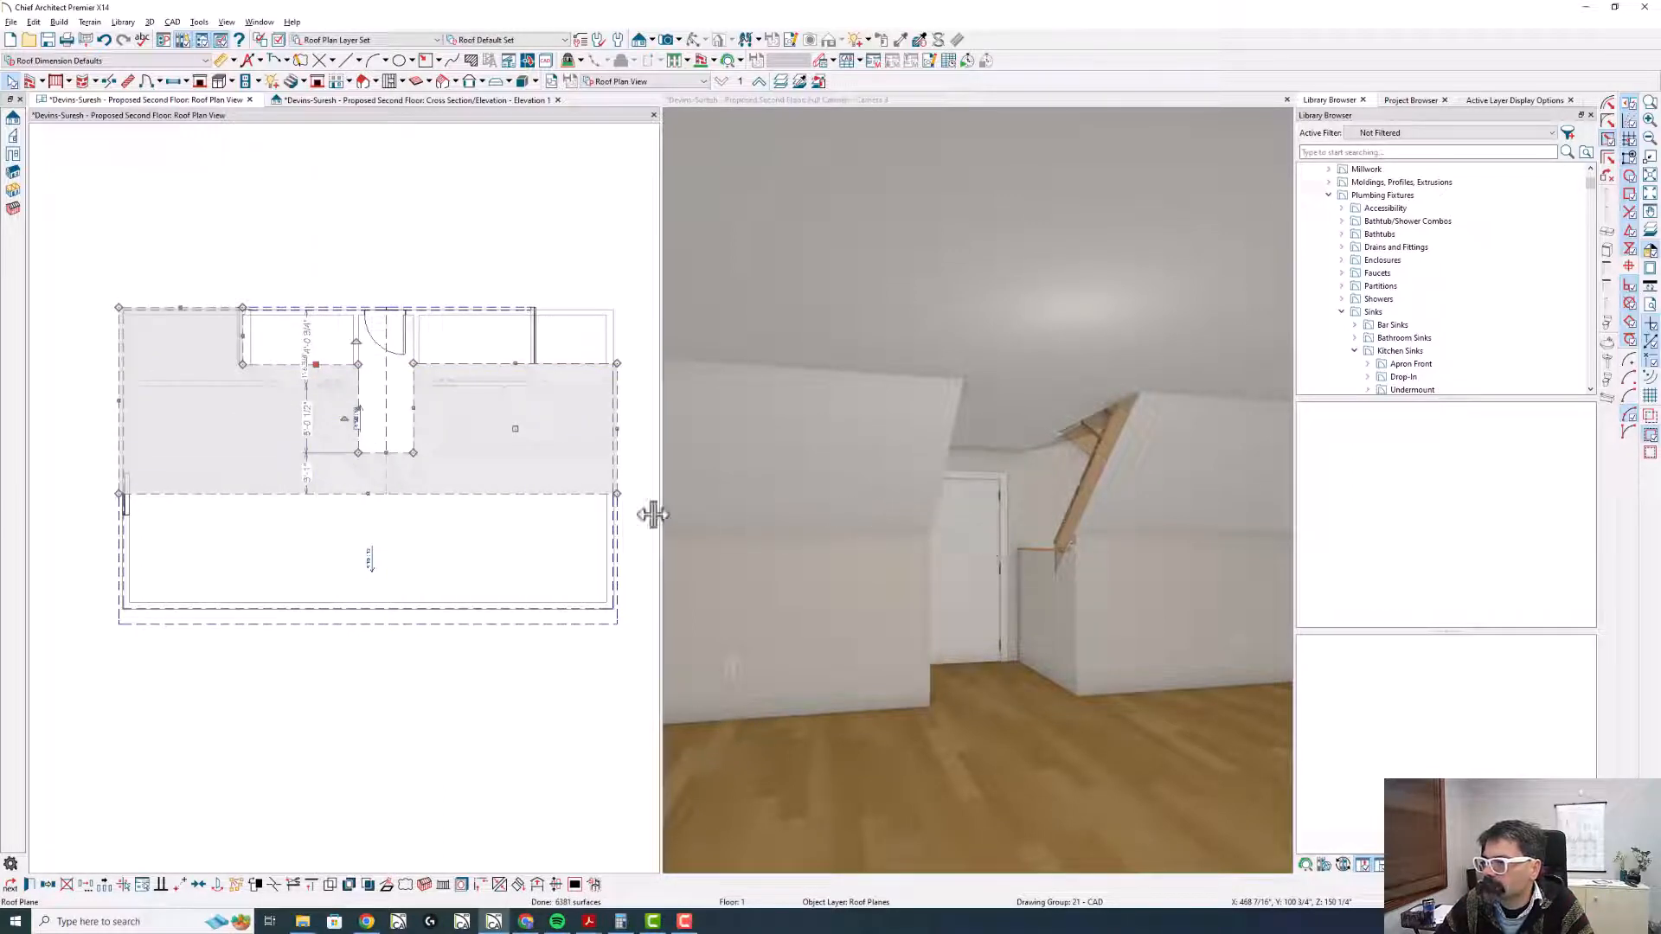
- Convert the two railing walls flanking the entry door into full walls
{"action": "left_click", "coordinate": [419, 344]}
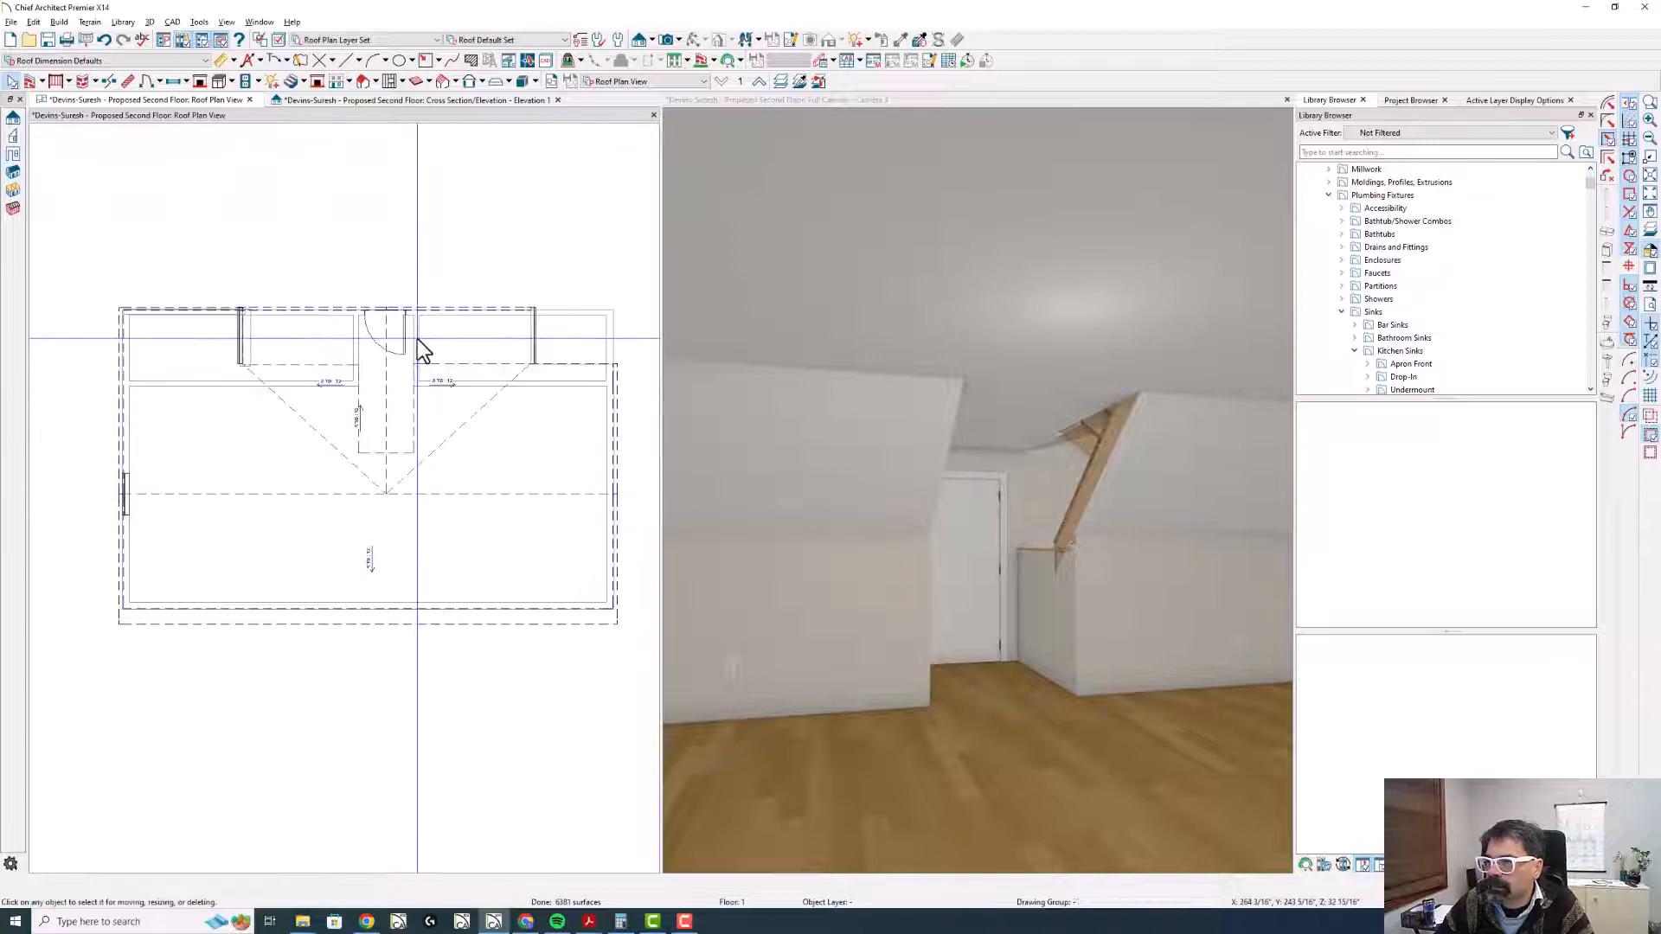
{"action": "double_click", "coordinate": [364, 353]}
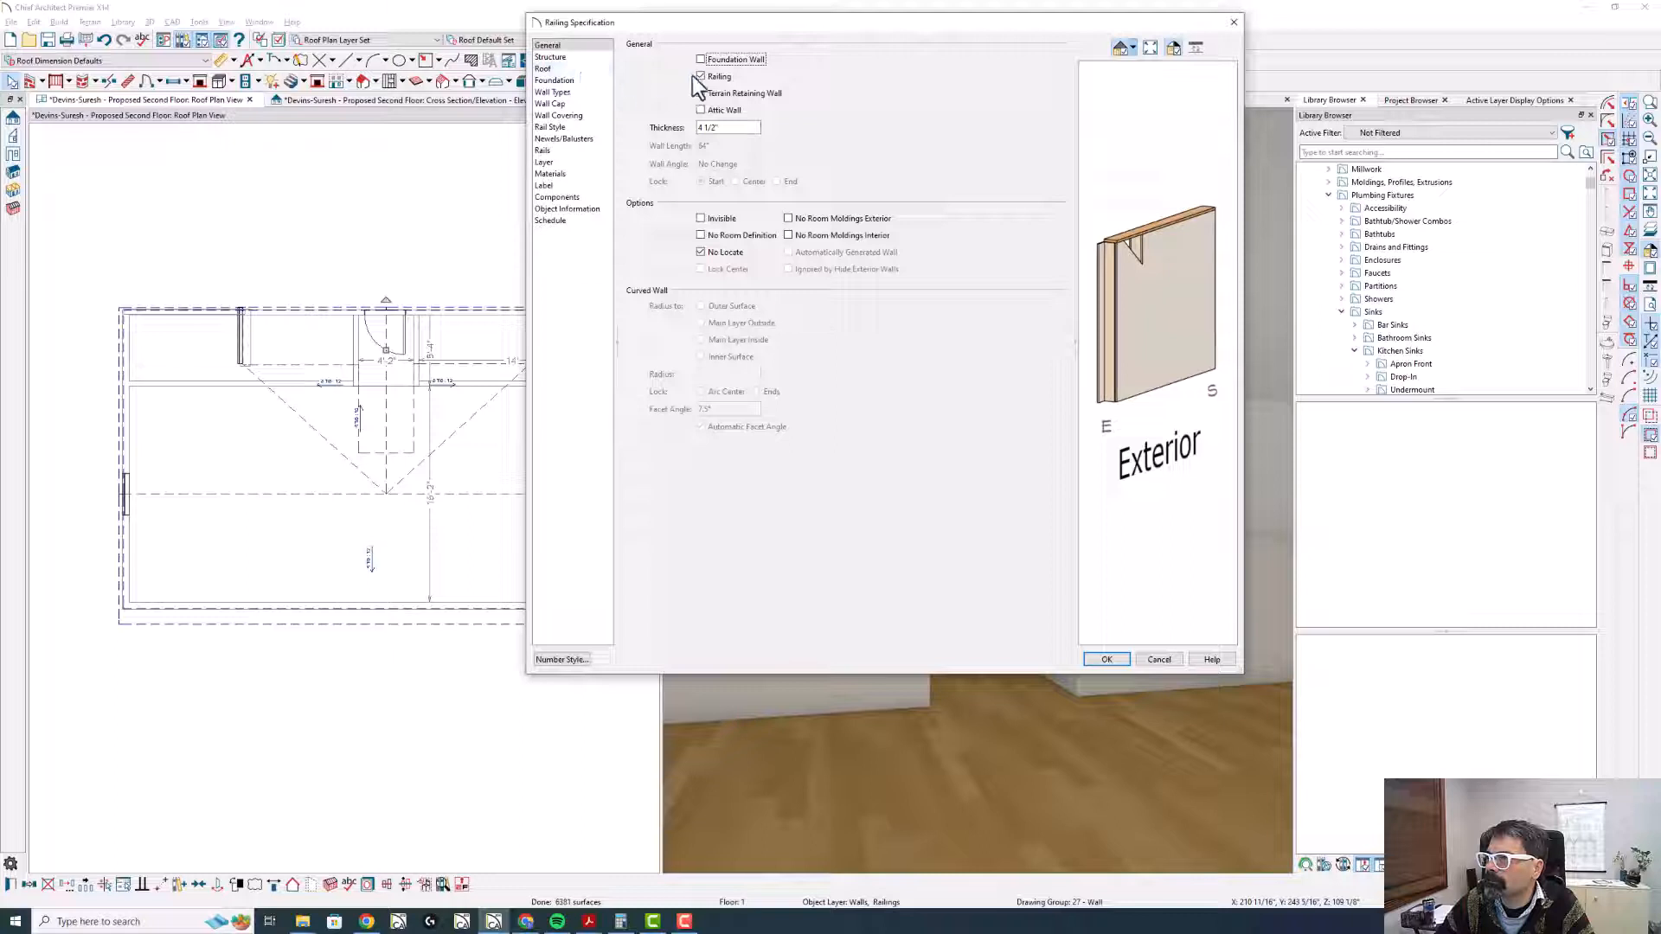
{"action": "left_click", "coordinate": [715, 77]}
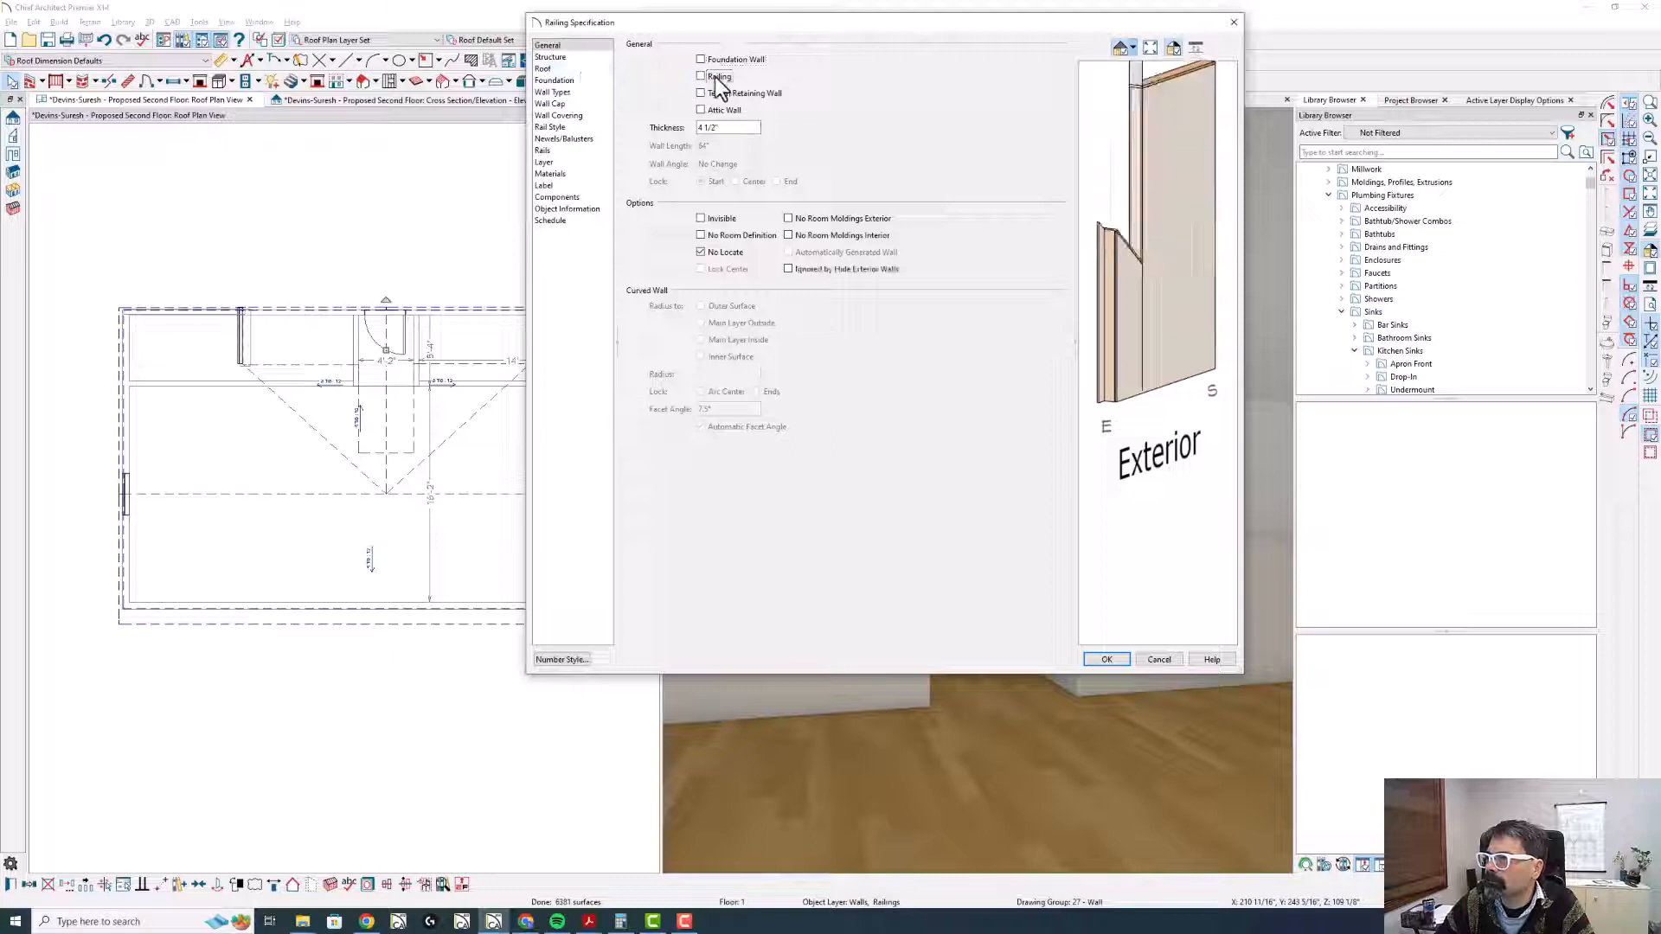
{"action": "left_click", "coordinate": [573, 60]}
{"action": "key", "text": "Return"}
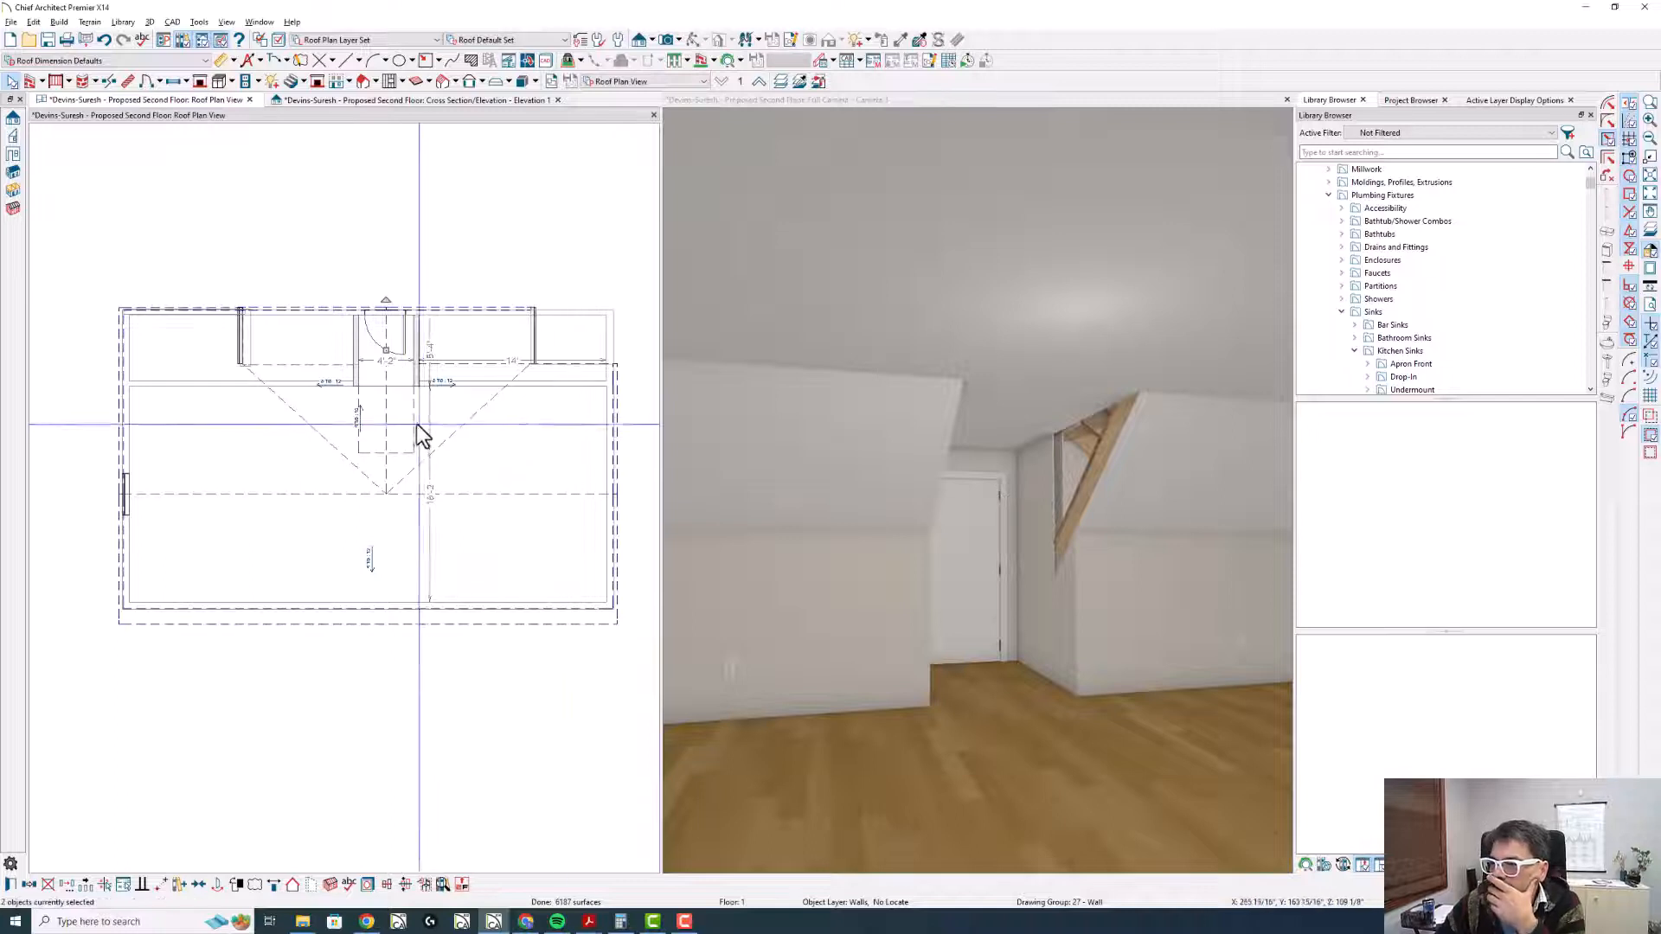
- Widen the roof plane's cutout so its long edges align with the outer faces of the two entry walls
{"action": "left_click", "coordinate": [412, 385]}
{"action": "scroll", "coordinate": [411, 387], "scroll_direction": "up", "scroll_amount": 3}
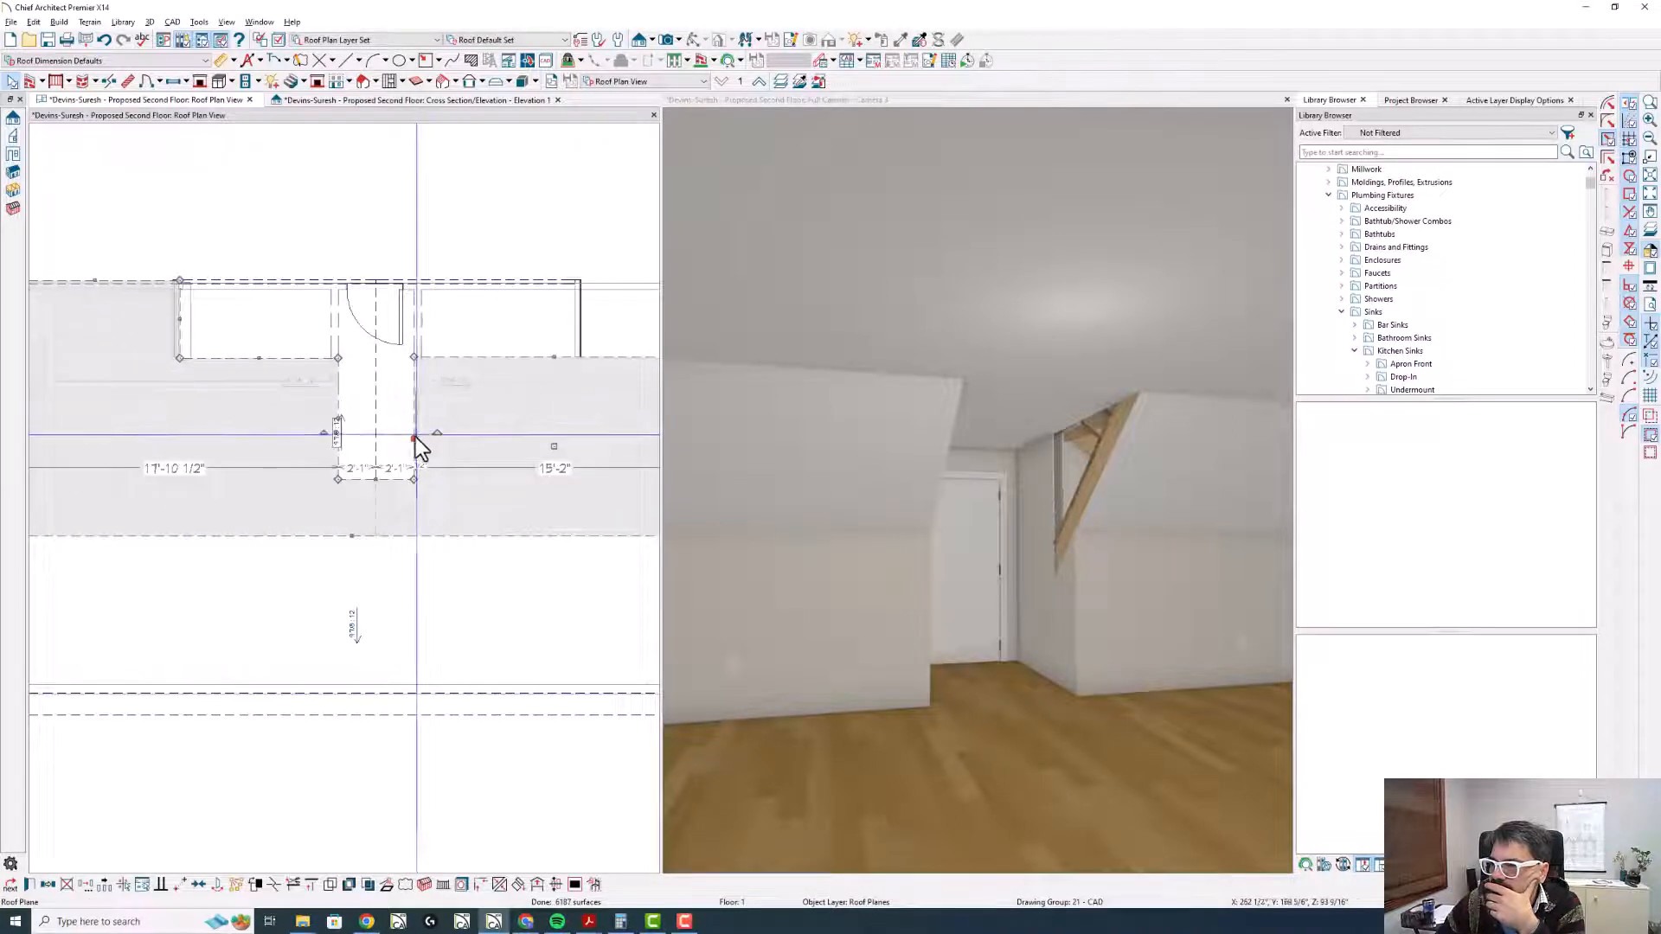
{"action": "left_click_drag", "start_coordinate": [411, 438], "coordinate": [419, 355]}
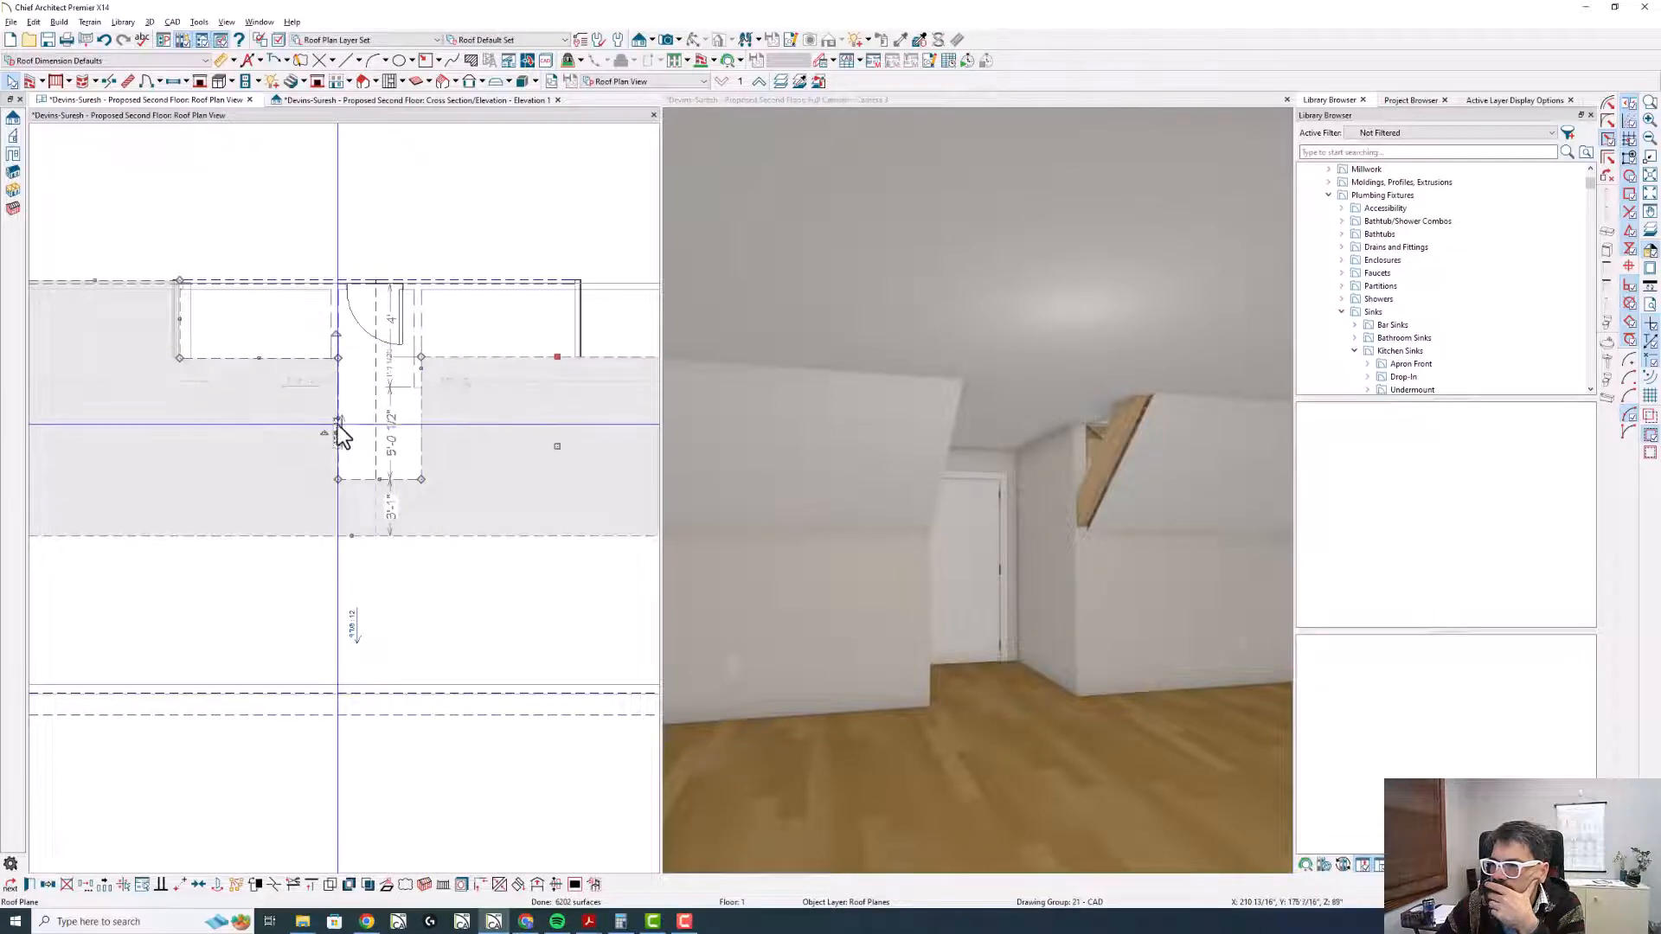
{"action": "left_click_drag", "start_coordinate": [337, 419], "coordinate": [328, 345]}
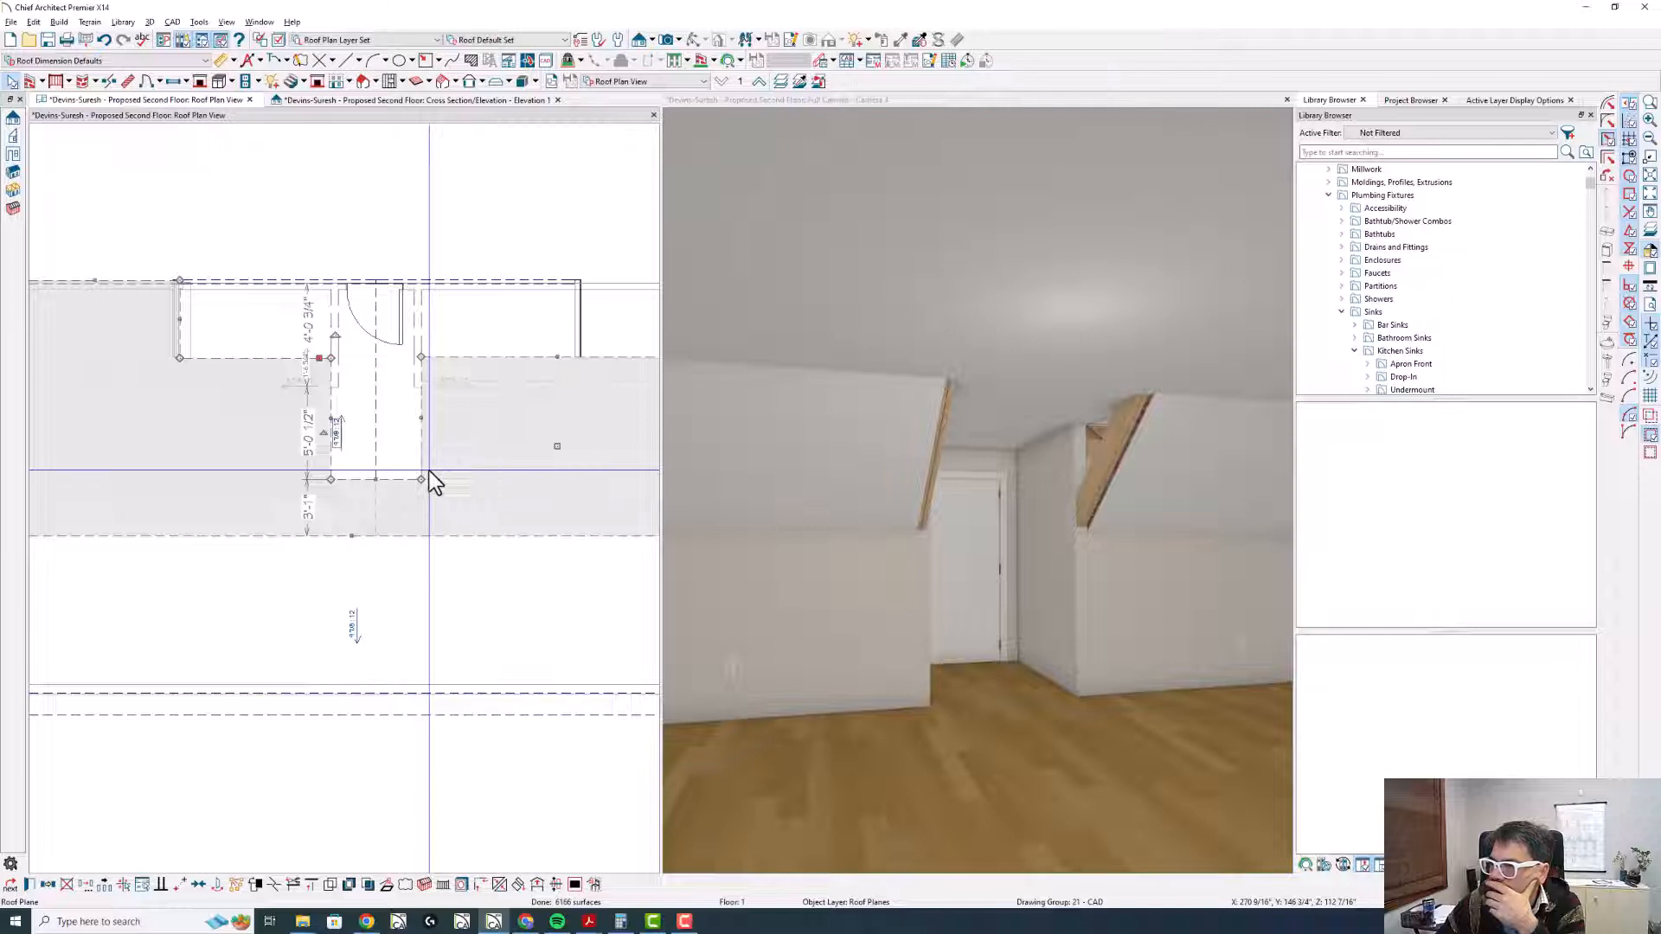
- Break both long cutout edges at the ends of the entry walls and align the portions beyond with the inner wall faces
{"action": "scroll", "coordinate": [437, 397], "scroll_direction": "up", "scroll_amount": 3}
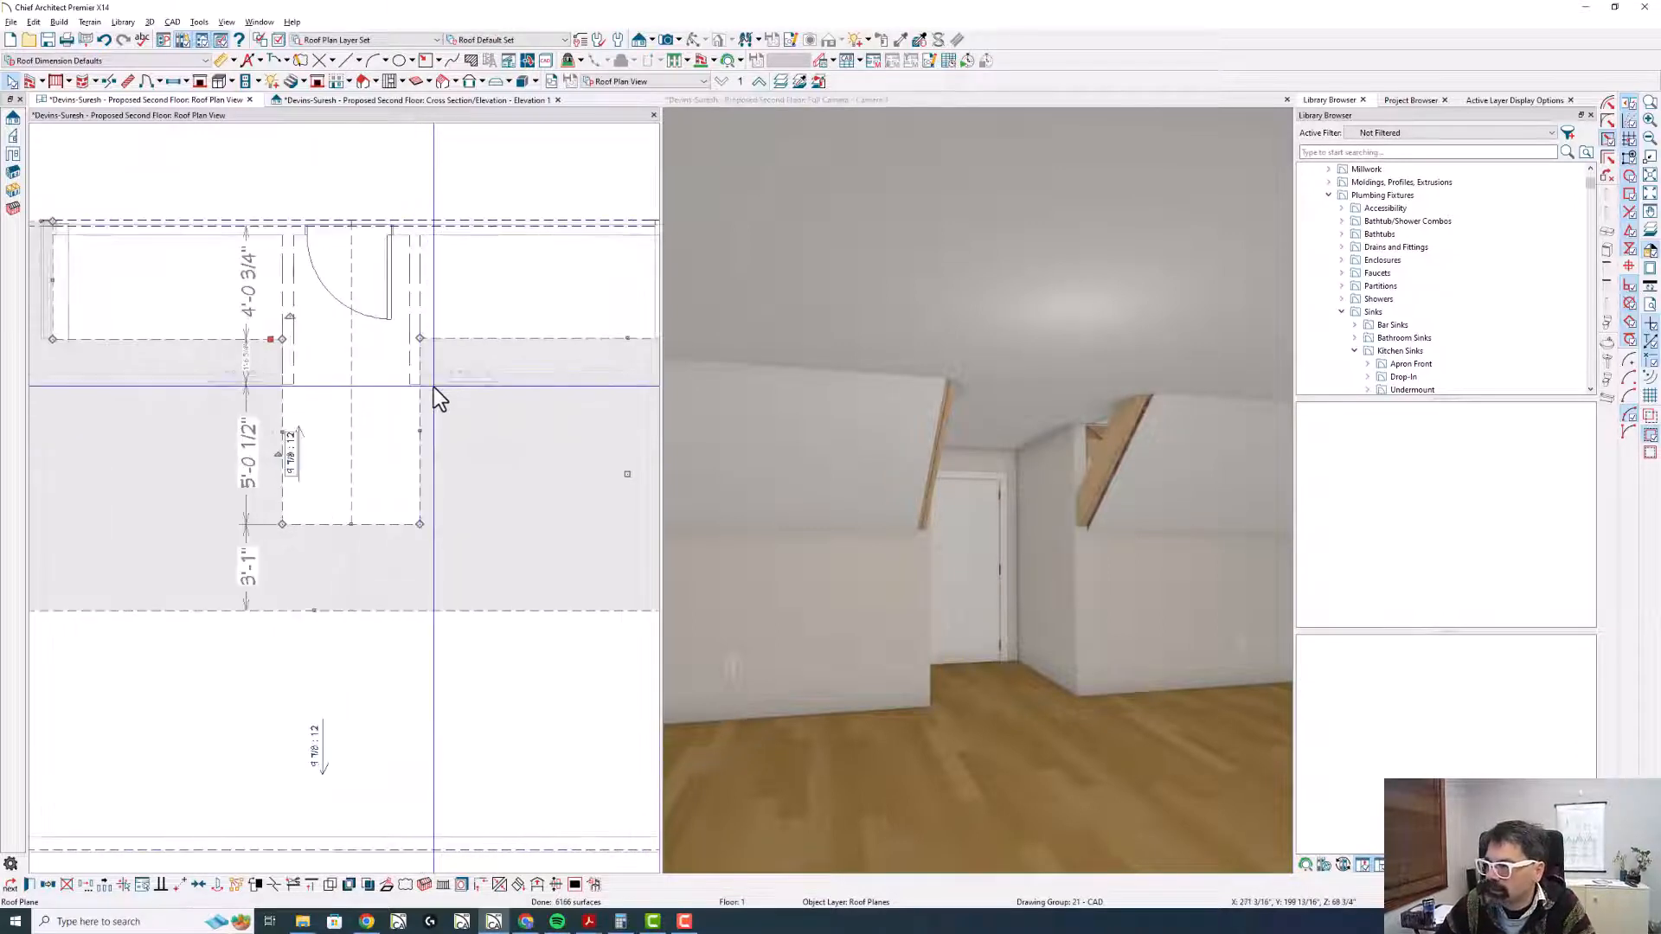
{"action": "scroll", "coordinate": [437, 398], "scroll_direction": "up", "scroll_amount": 2}
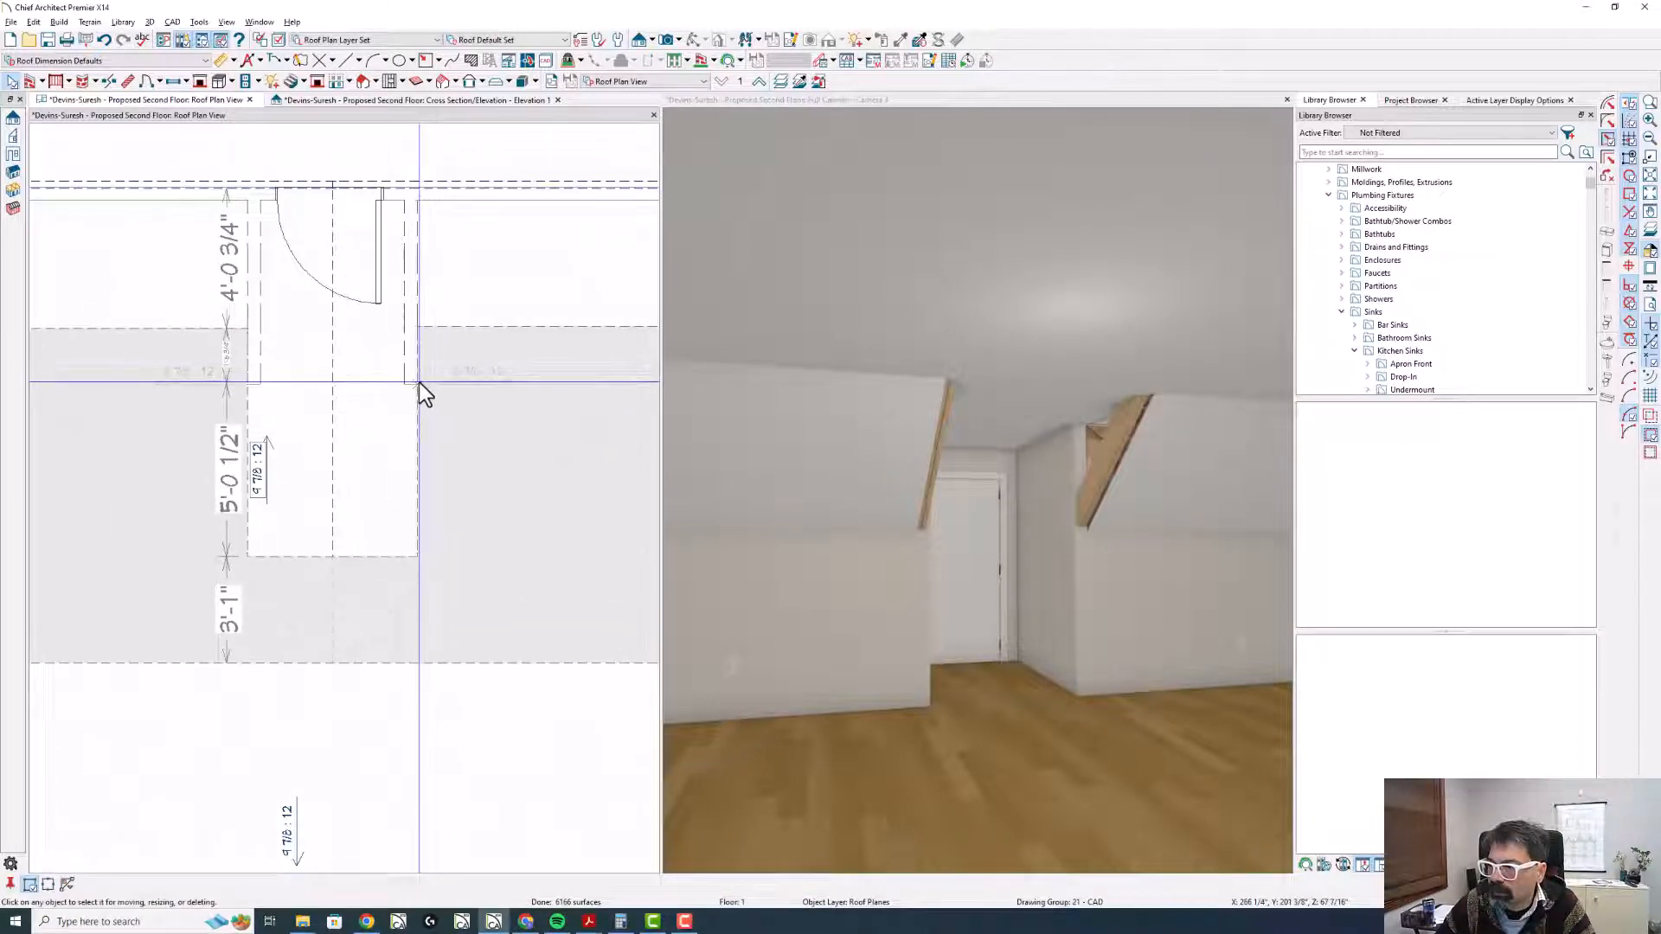
{"action": "left_click_drag", "start_coordinate": [418, 391], "coordinate": [401, 389]}
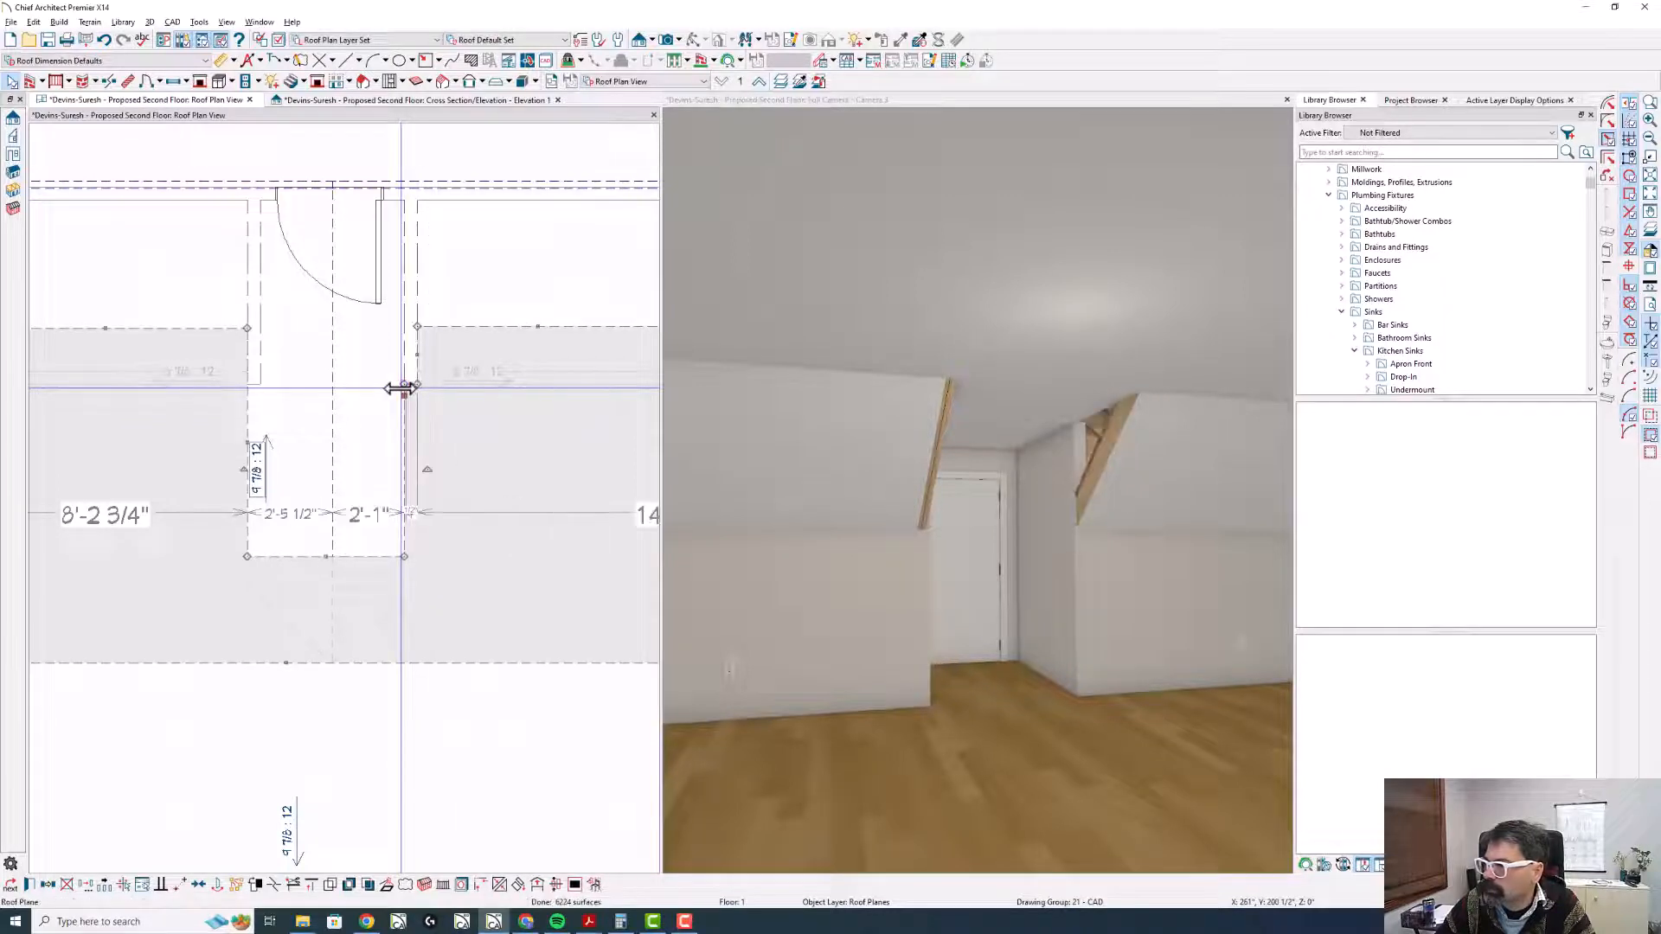
{"action": "left_click", "coordinate": [248, 394]}
{"action": "key", "text": "3"}
{"action": "left_click", "coordinate": [248, 388]}
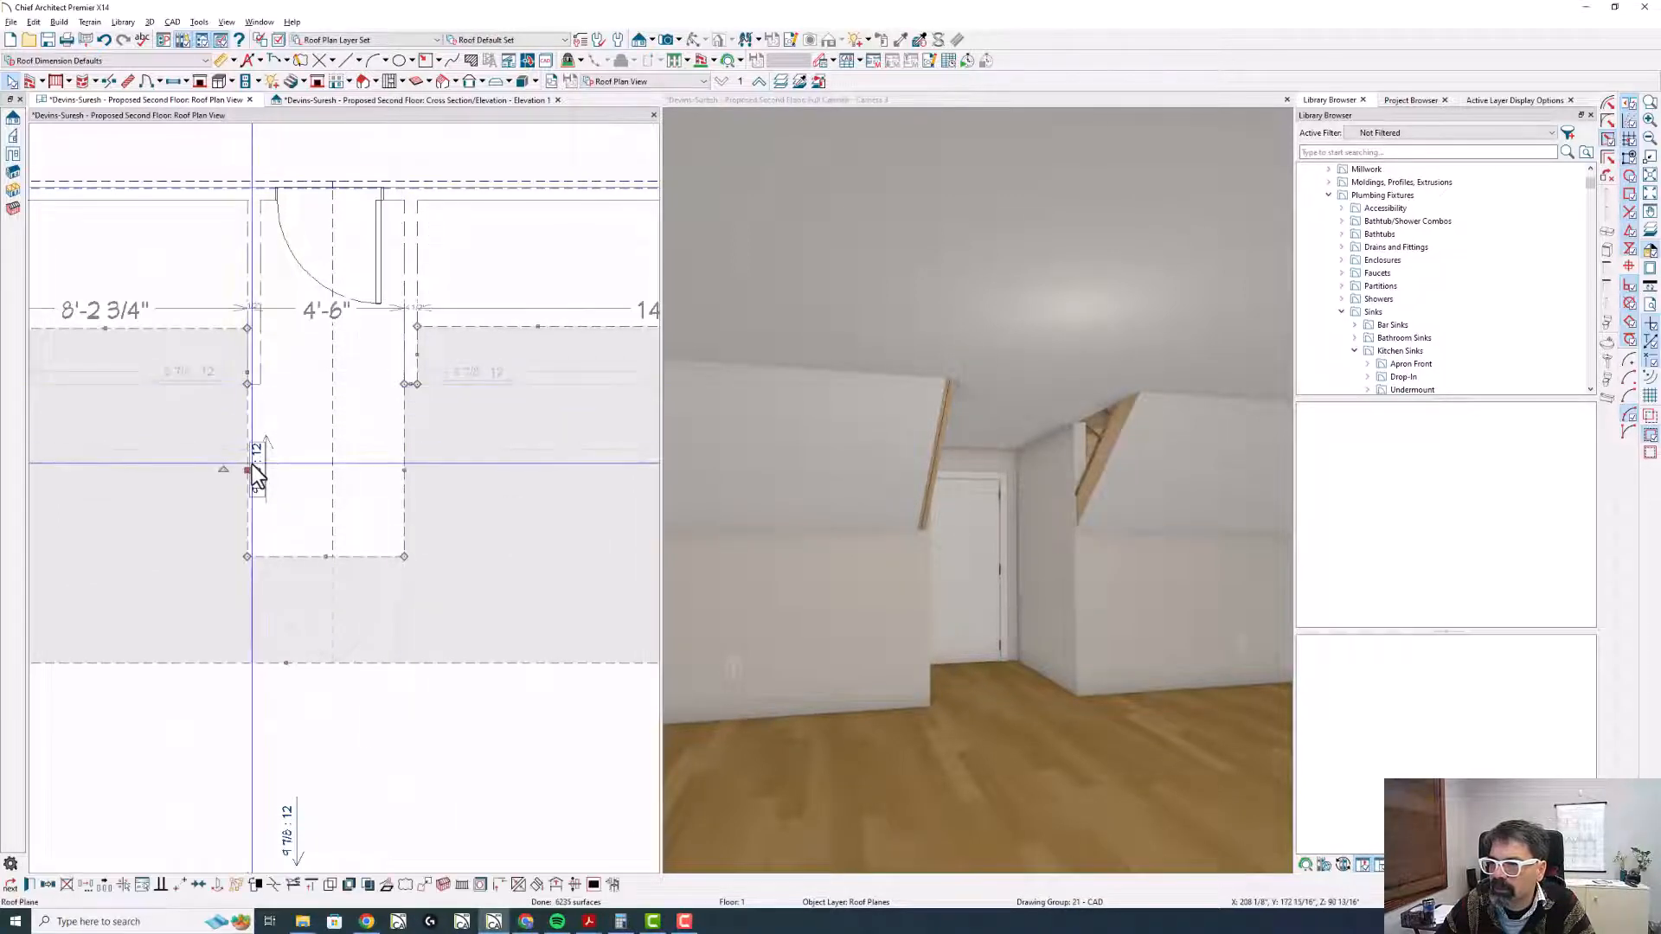
{"action": "left_click_drag", "start_coordinate": [248, 470], "coordinate": [260, 469]}
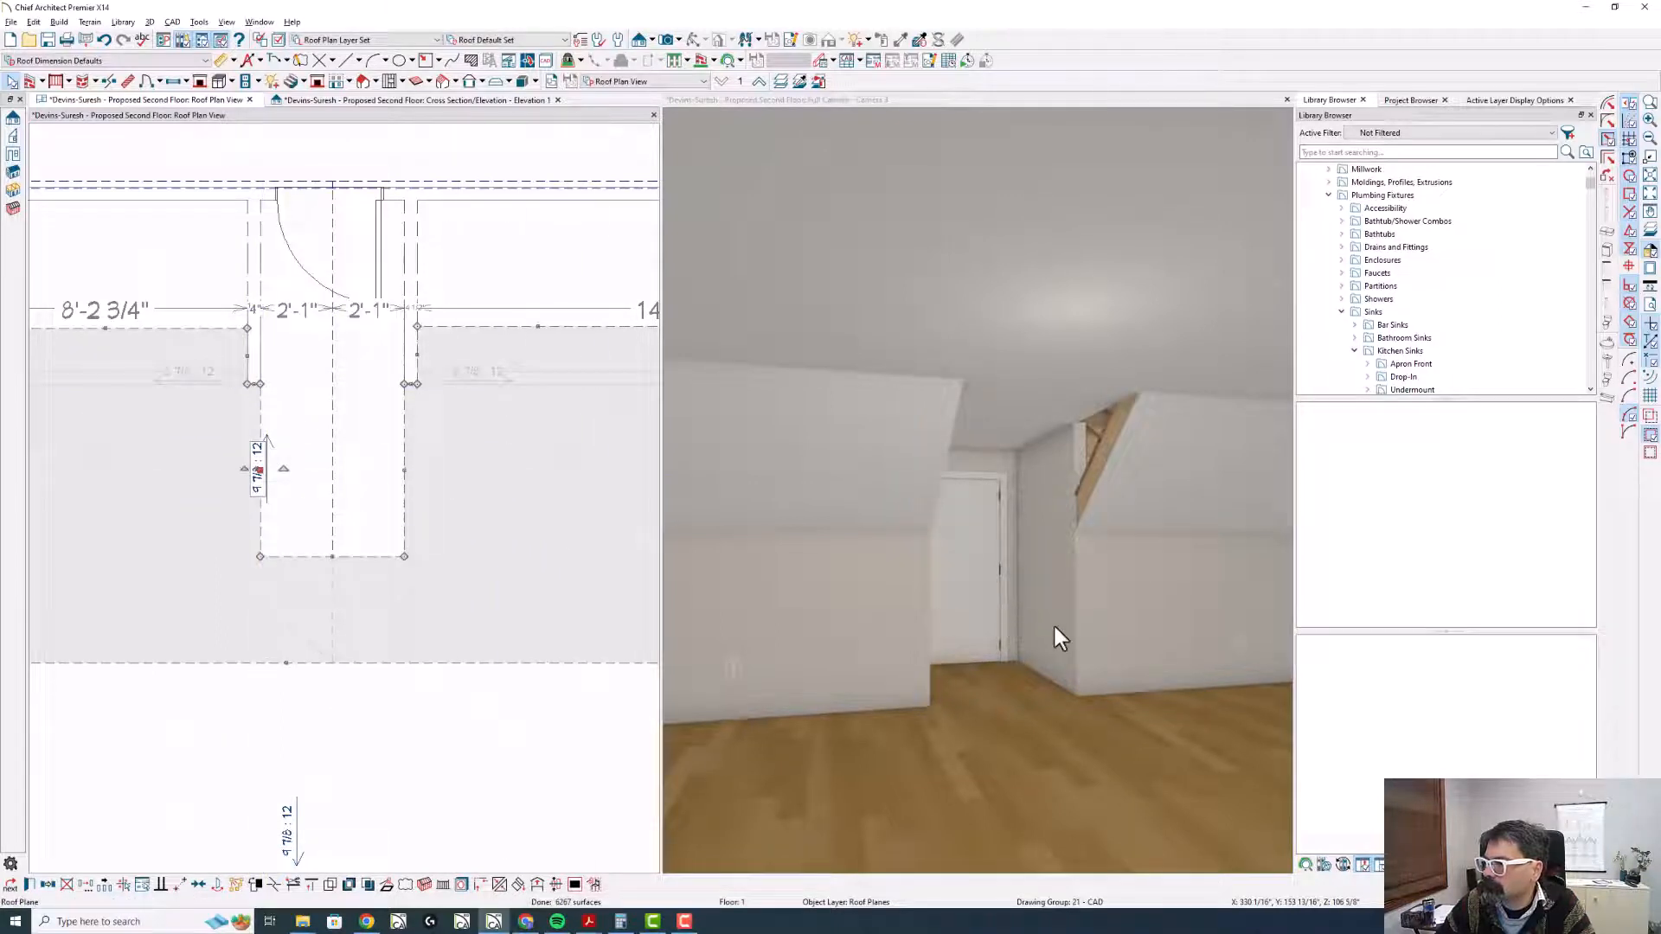
- Go up to the attic floor in plan and show the floor below as a reference
{"action": "left_click", "coordinate": [452, 160]}
{"action": "key", "text": "Page_Up"}
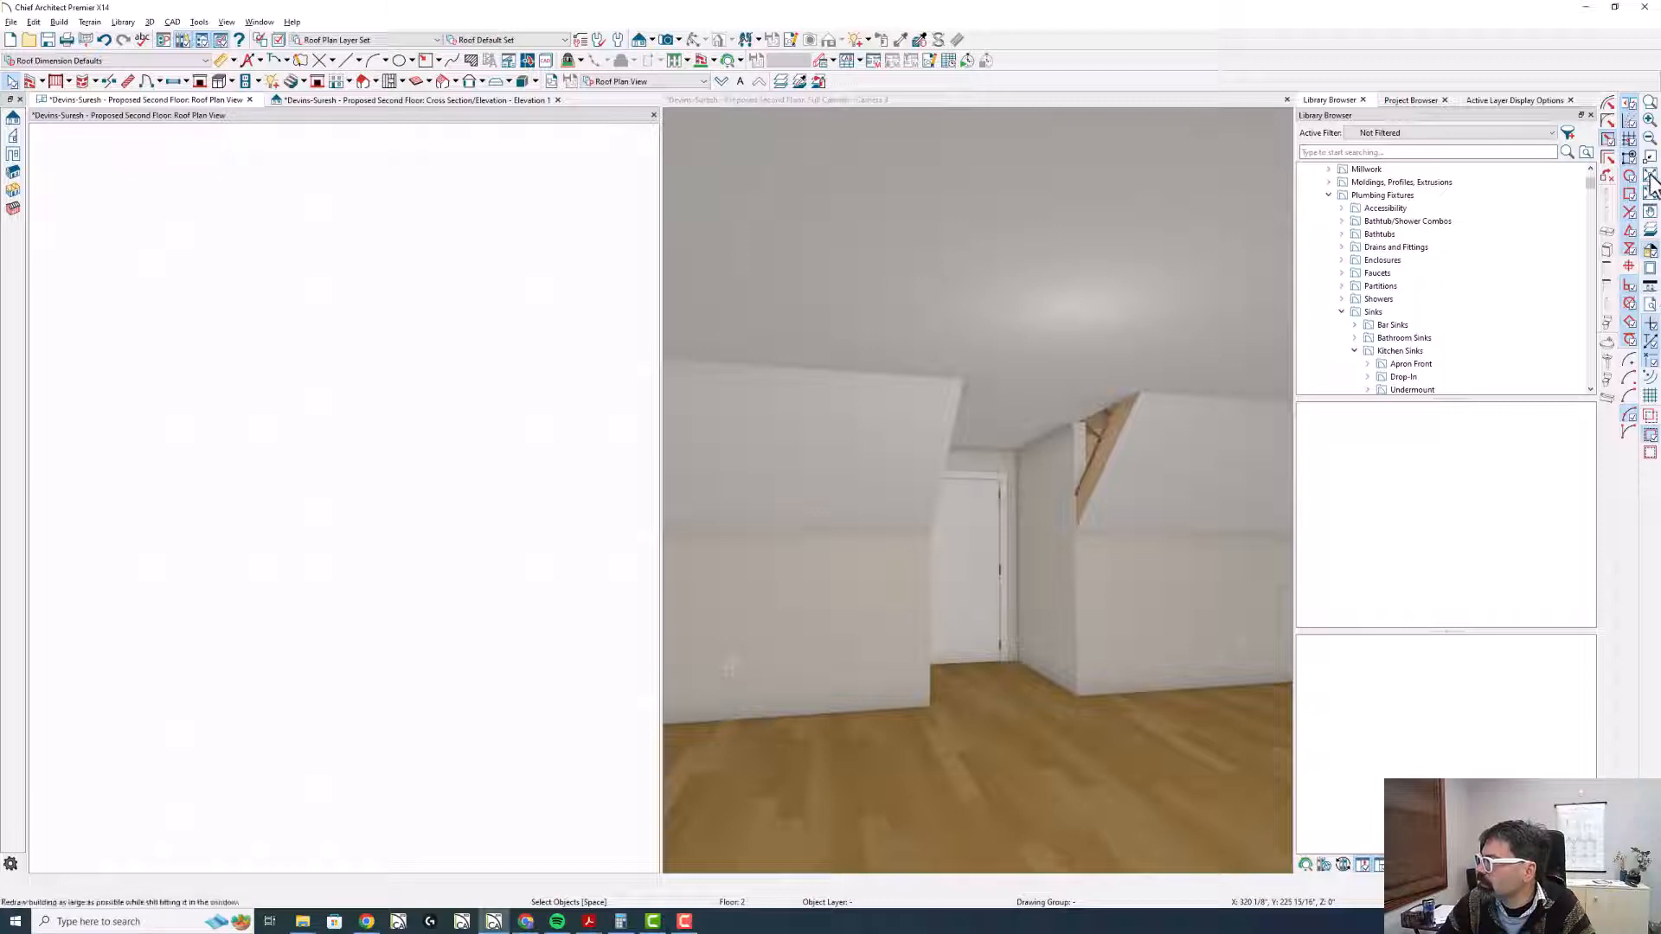
{"action": "left_click", "coordinate": [1650, 297]}
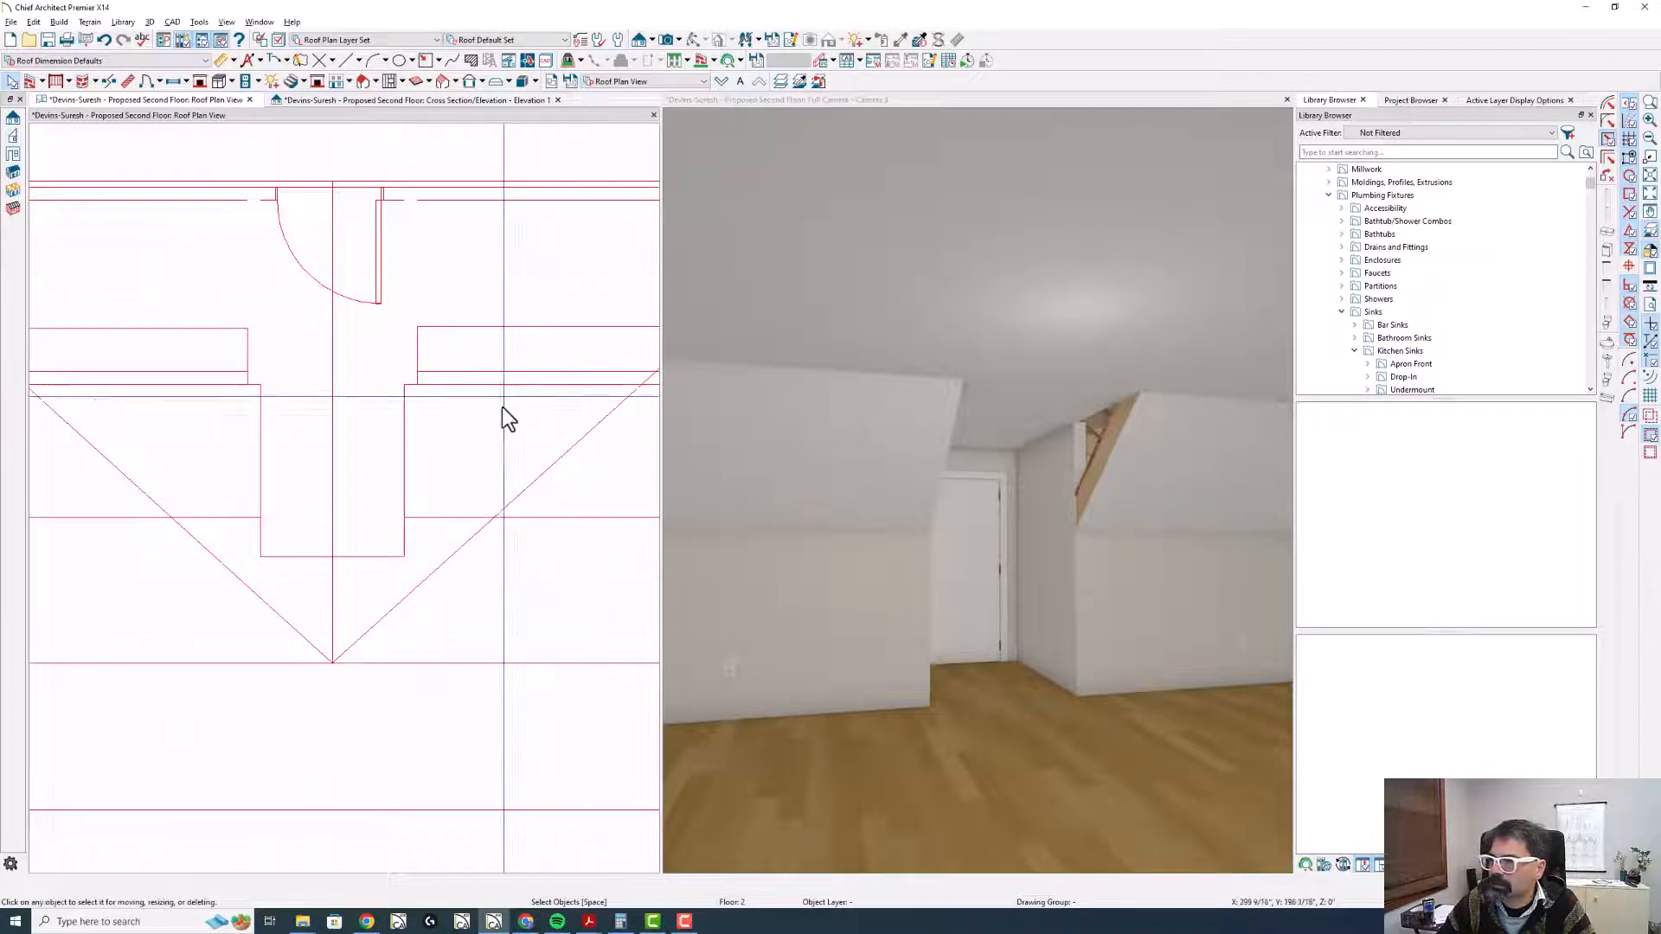
{"action": "scroll", "coordinate": [397, 340], "scroll_direction": "up", "scroll_amount": 1}
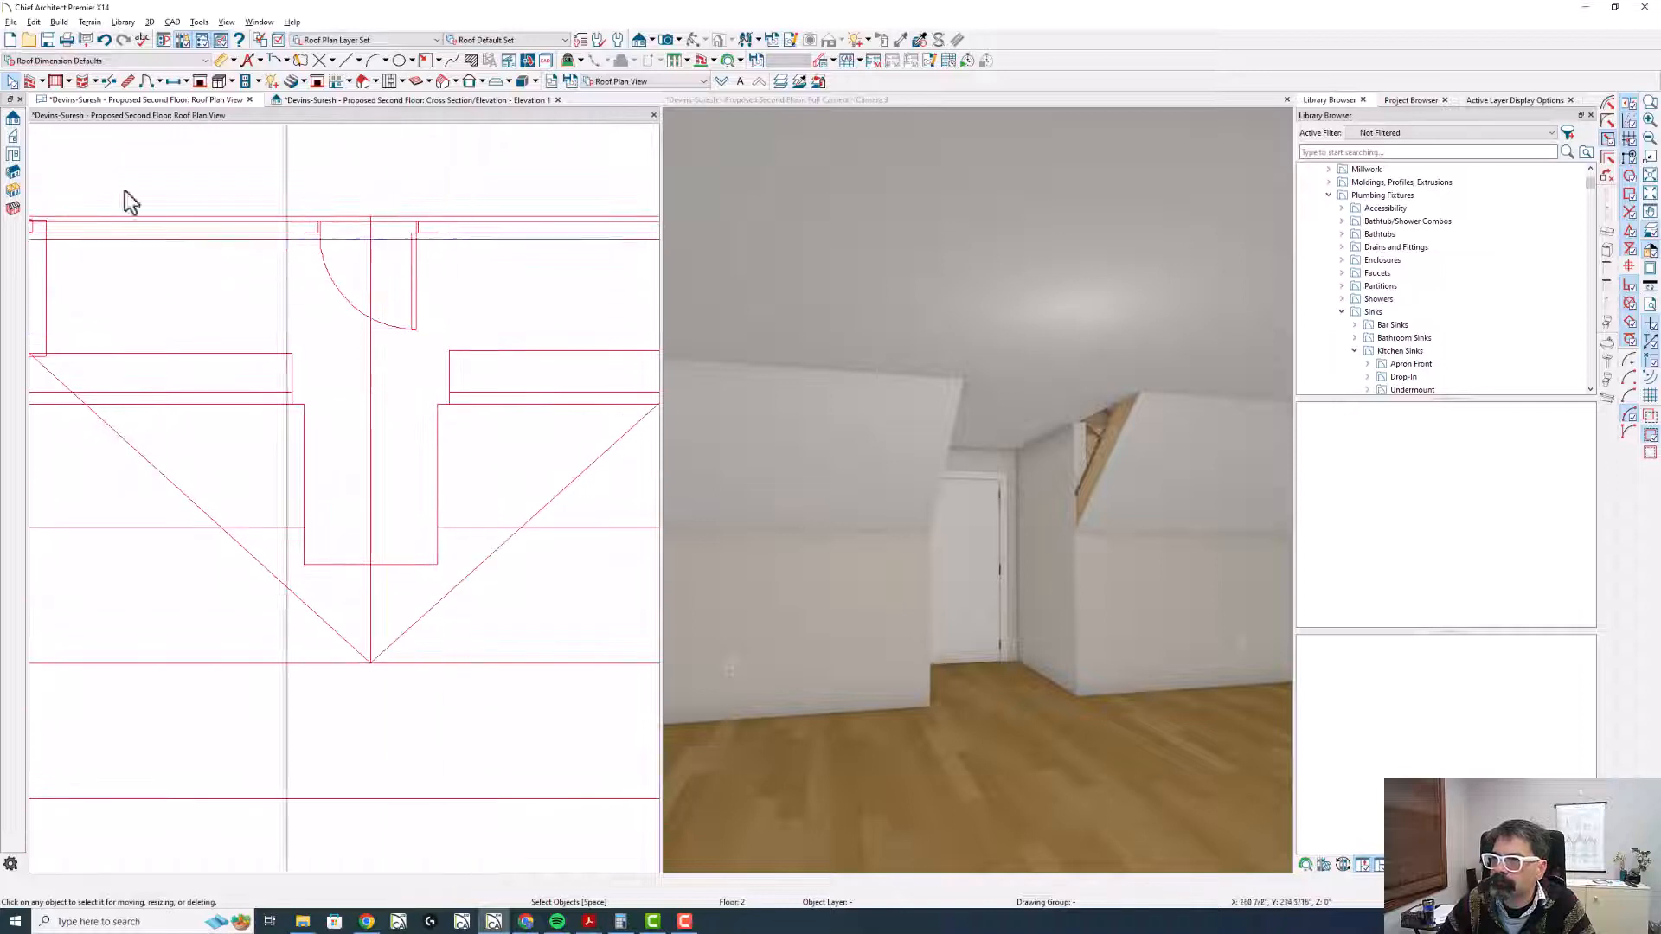
- Draw an interior wall about 4'-10" long on the attic floor along the roof cutout edge on the door's hinge side
{"action": "left_click", "coordinate": [30, 82]}
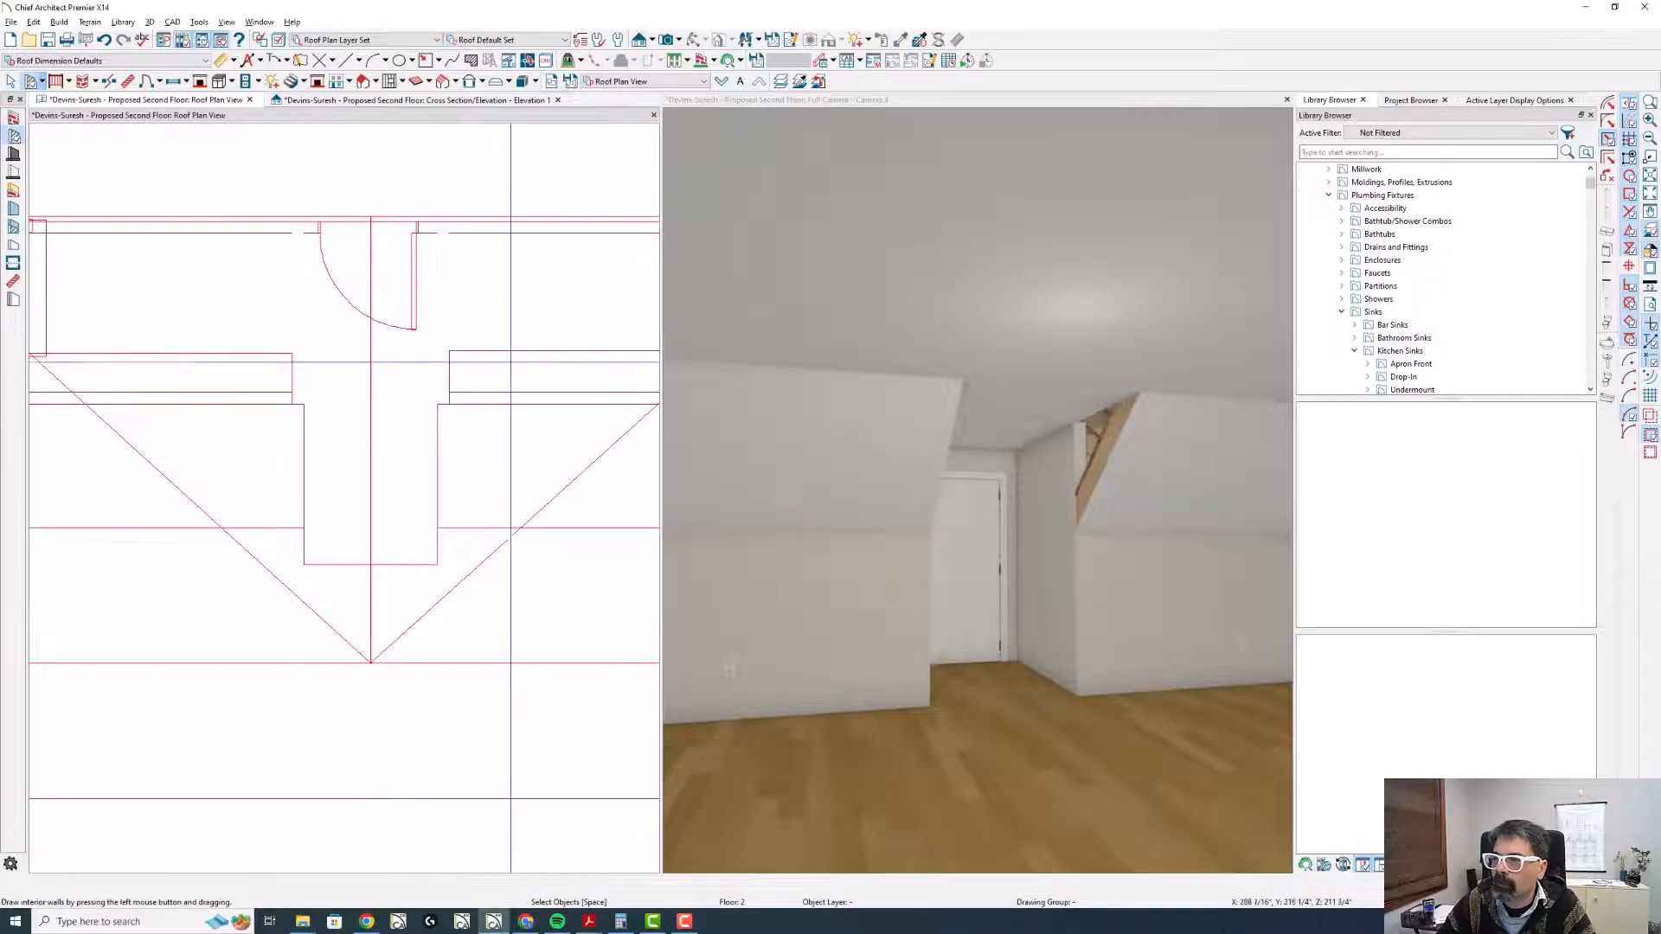
{"action": "right_click", "coordinate": [435, 380]}
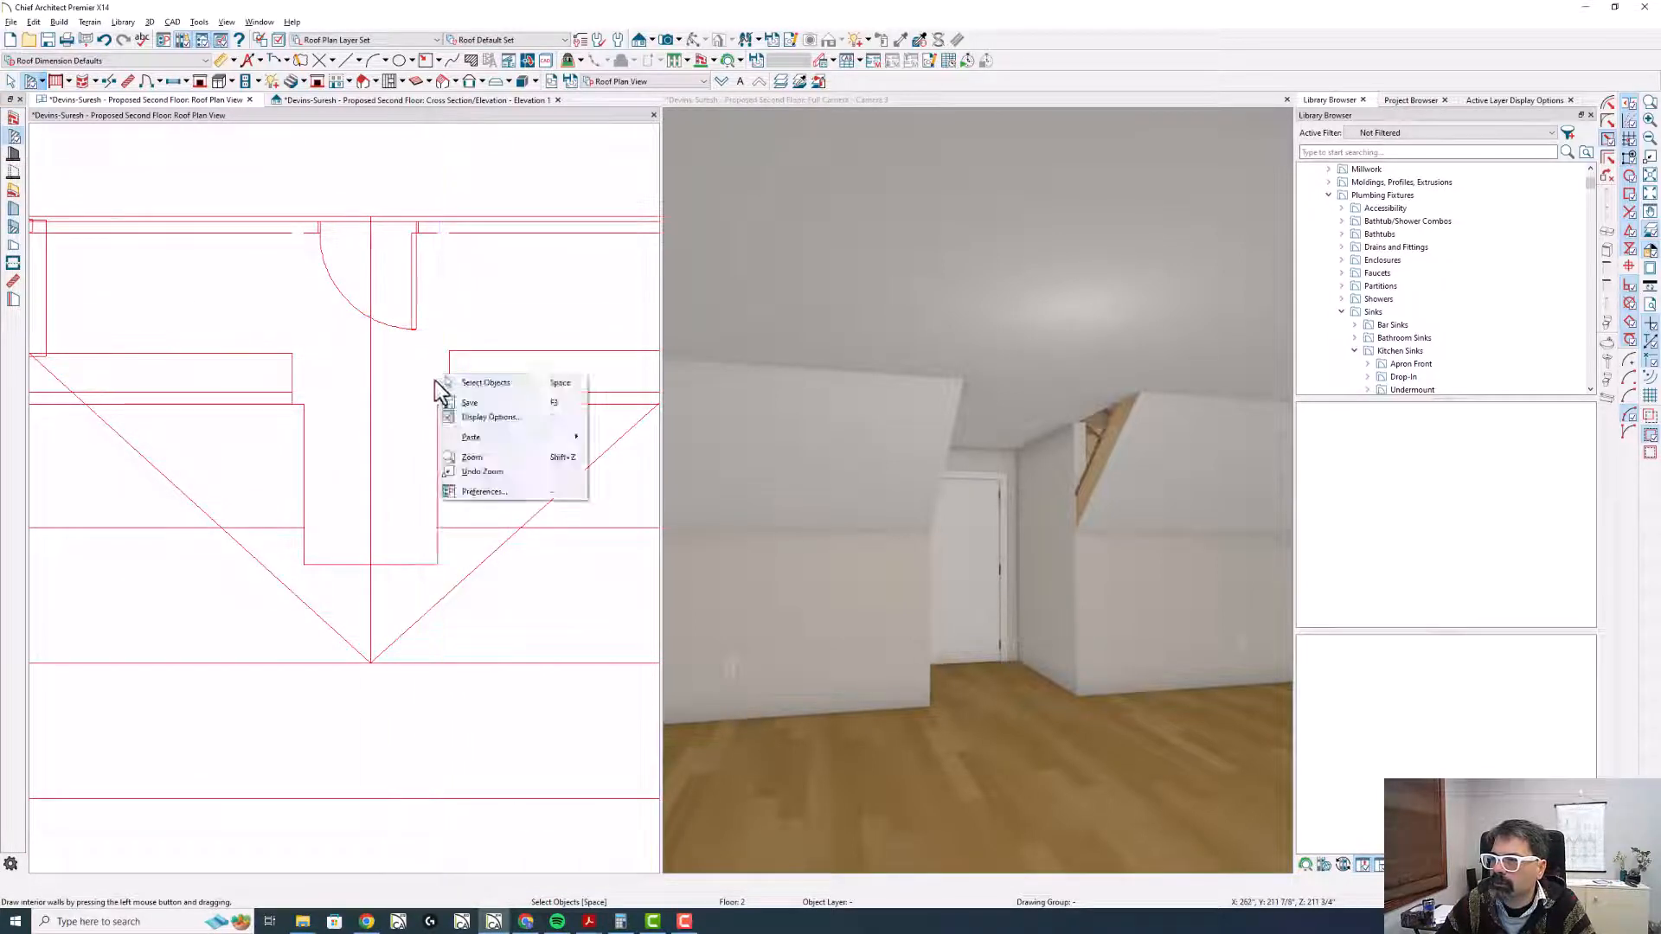
{"action": "left_click", "coordinate": [463, 383]}
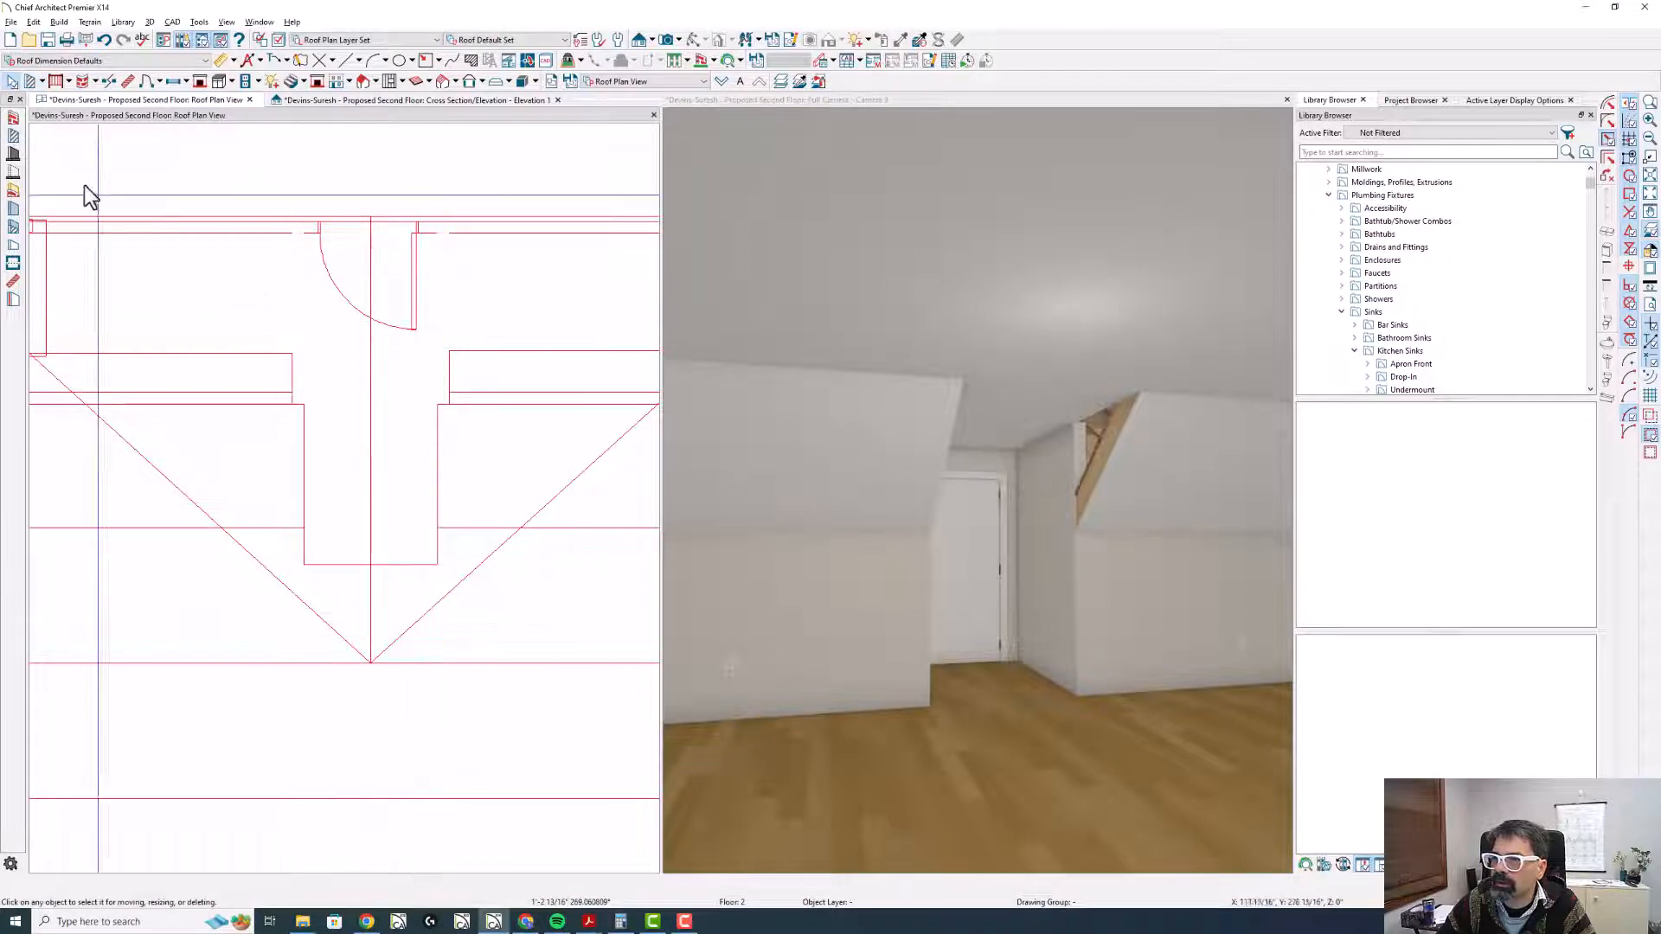
{"action": "left_click", "coordinate": [10, 151]}
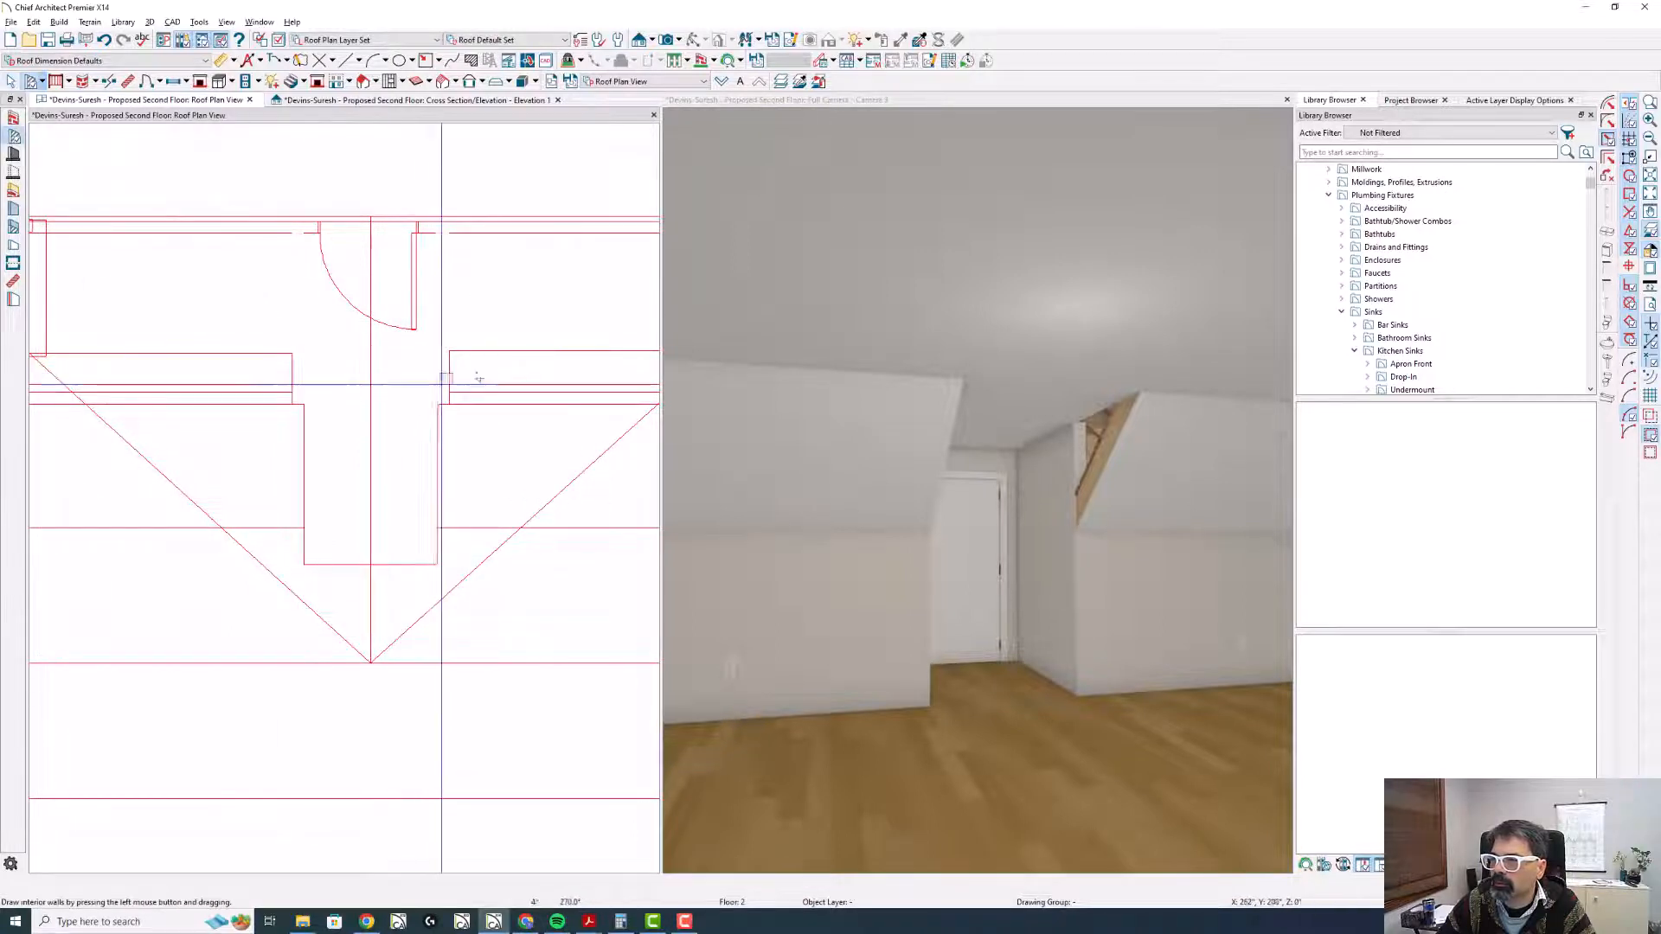
{"action": "left_click_drag", "start_coordinate": [444, 374], "coordinate": [443, 520]}
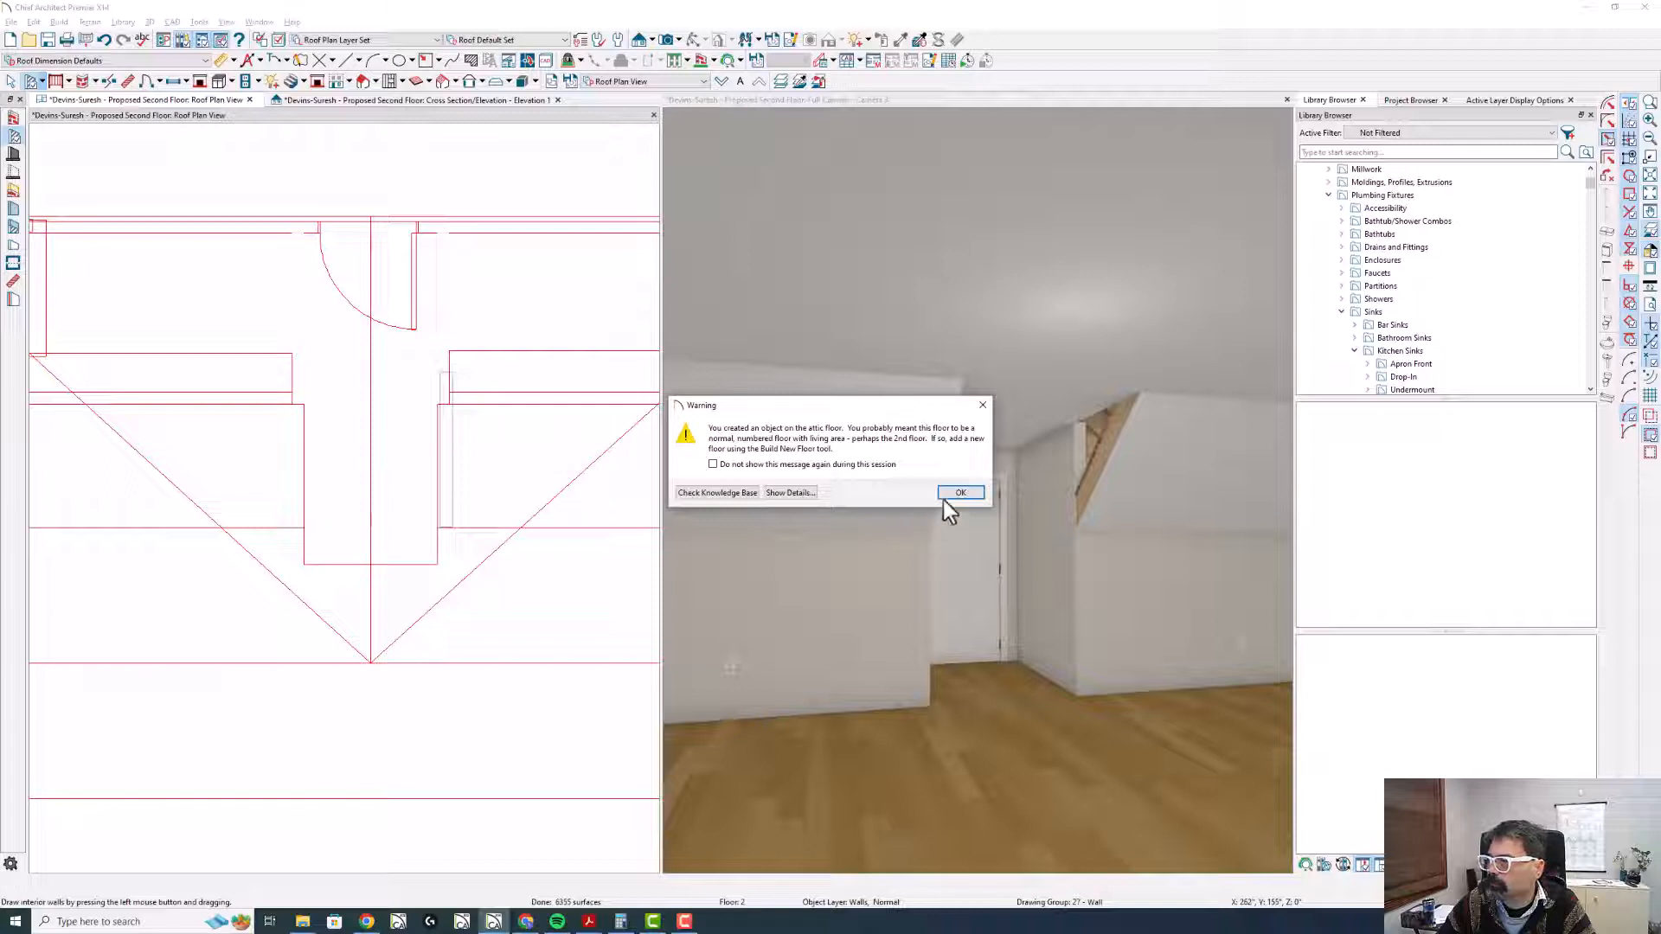
{"action": "left_click", "coordinate": [959, 492]}
{"action": "left_click", "coordinate": [439, 446]}
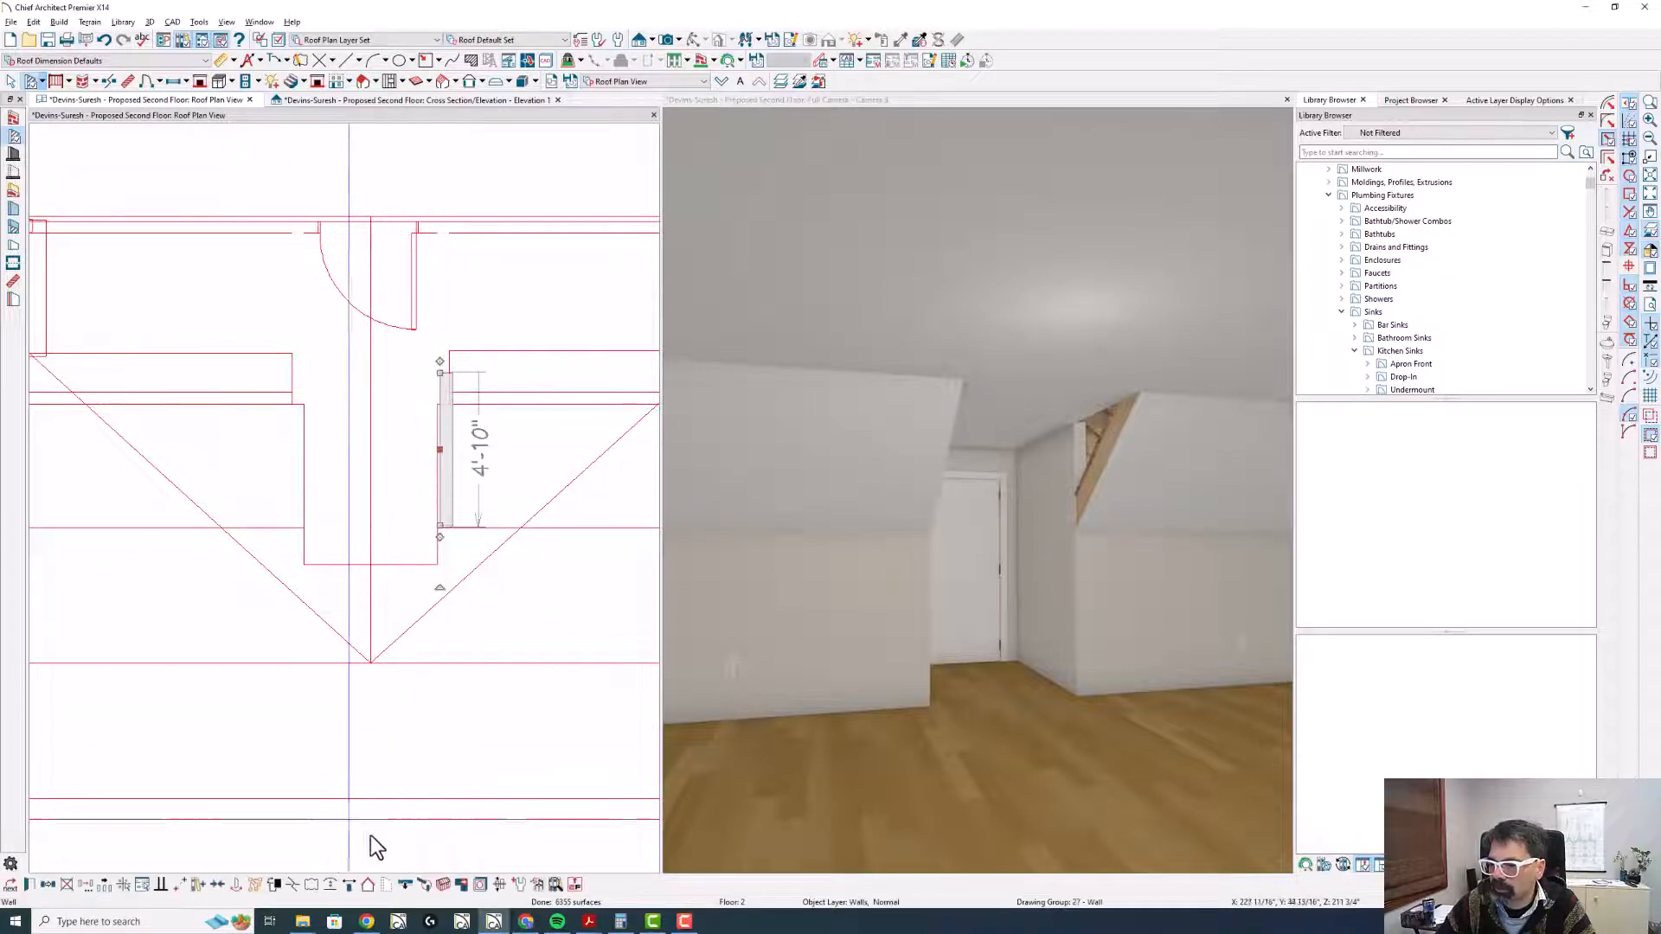
- Align the new attic wall with the cutout edge and cut a cross section through the entry facing that wall
{"action": "left_click", "coordinate": [406, 885]}
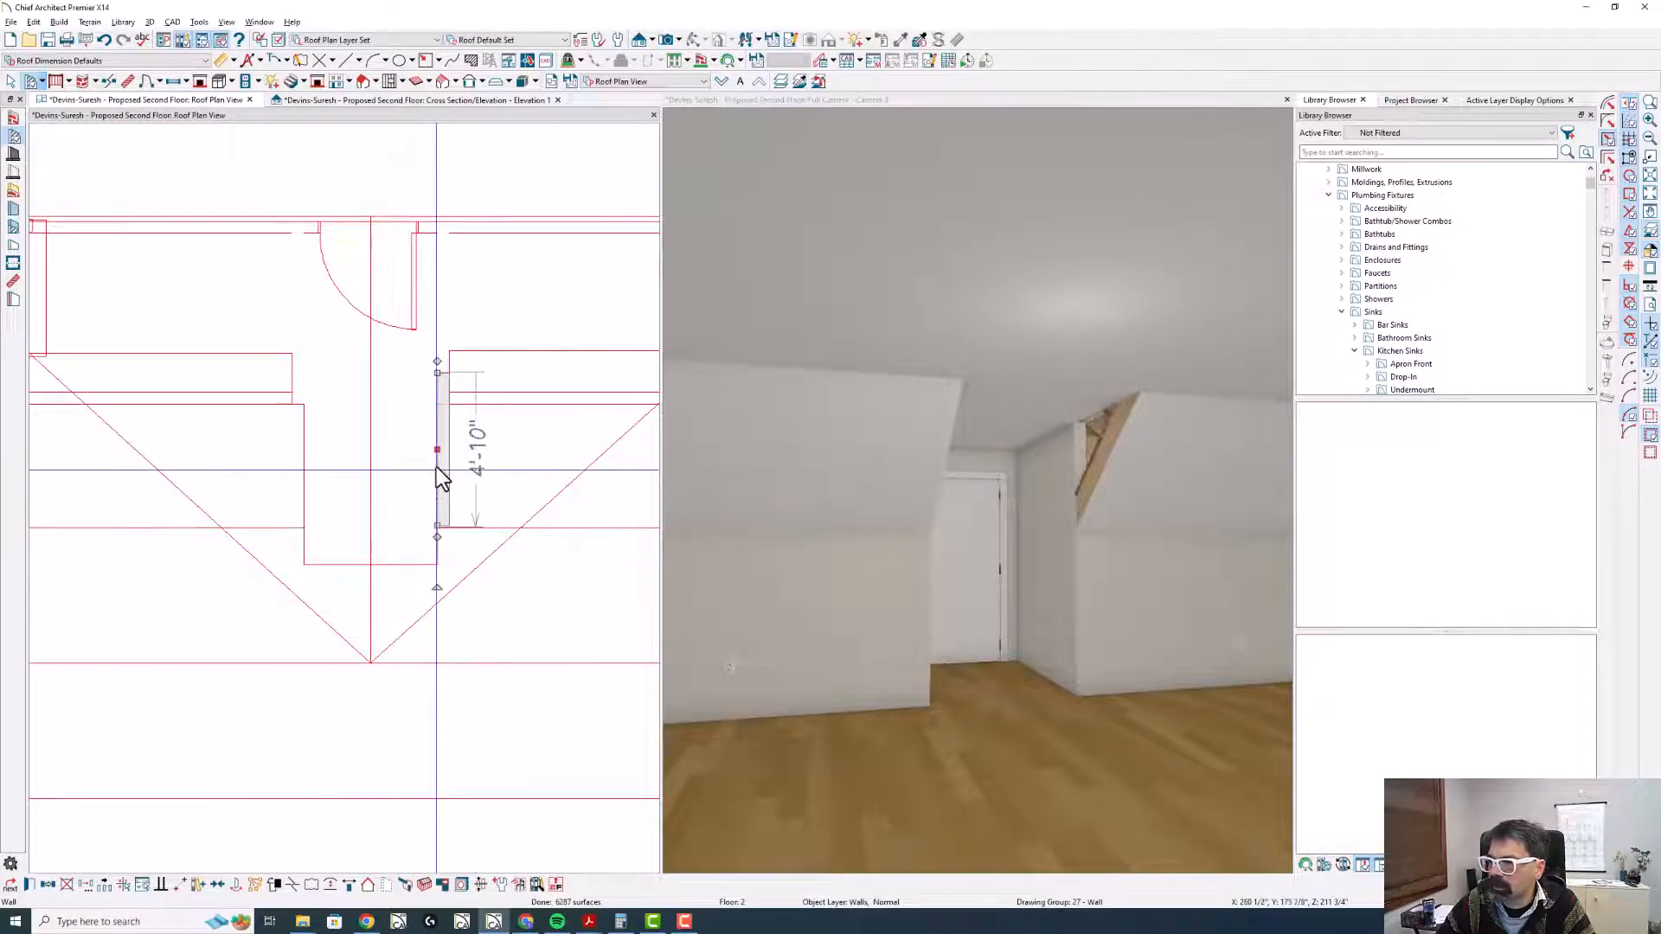
{"action": "left_click", "coordinate": [645, 40]}
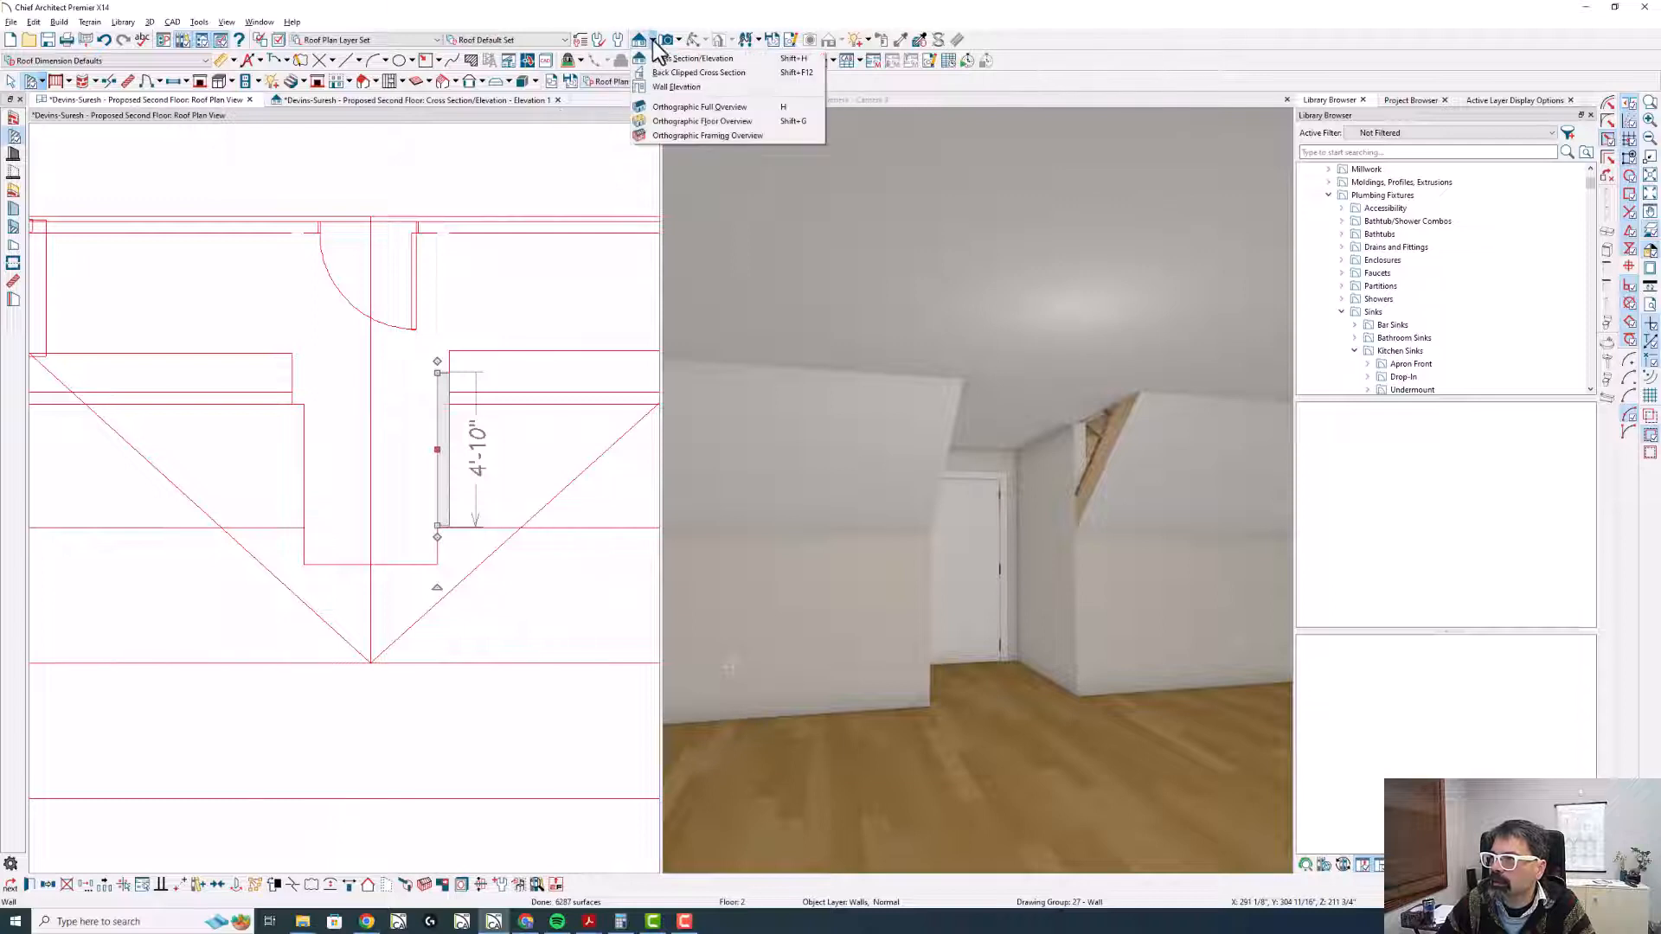
{"action": "left_click", "coordinate": [692, 105]}
{"action": "left_click_drag", "start_coordinate": [416, 418], "coordinate": [502, 419]}
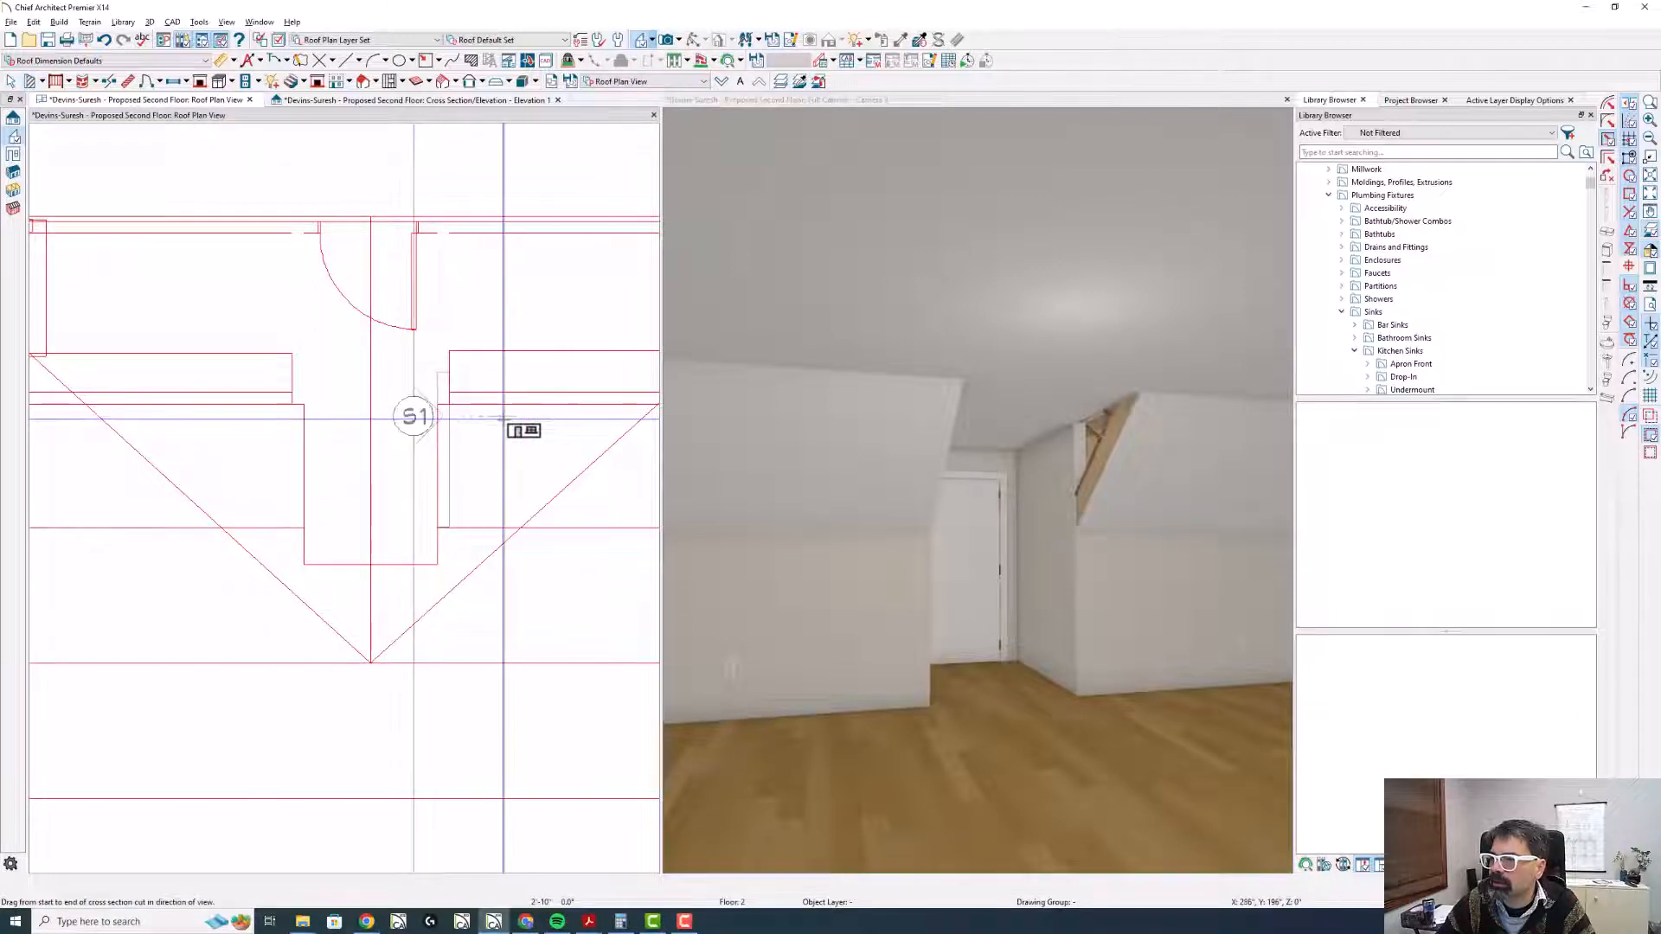
{"action": "scroll", "coordinate": [218, 440], "scroll_direction": "up", "scroll_amount": 2}
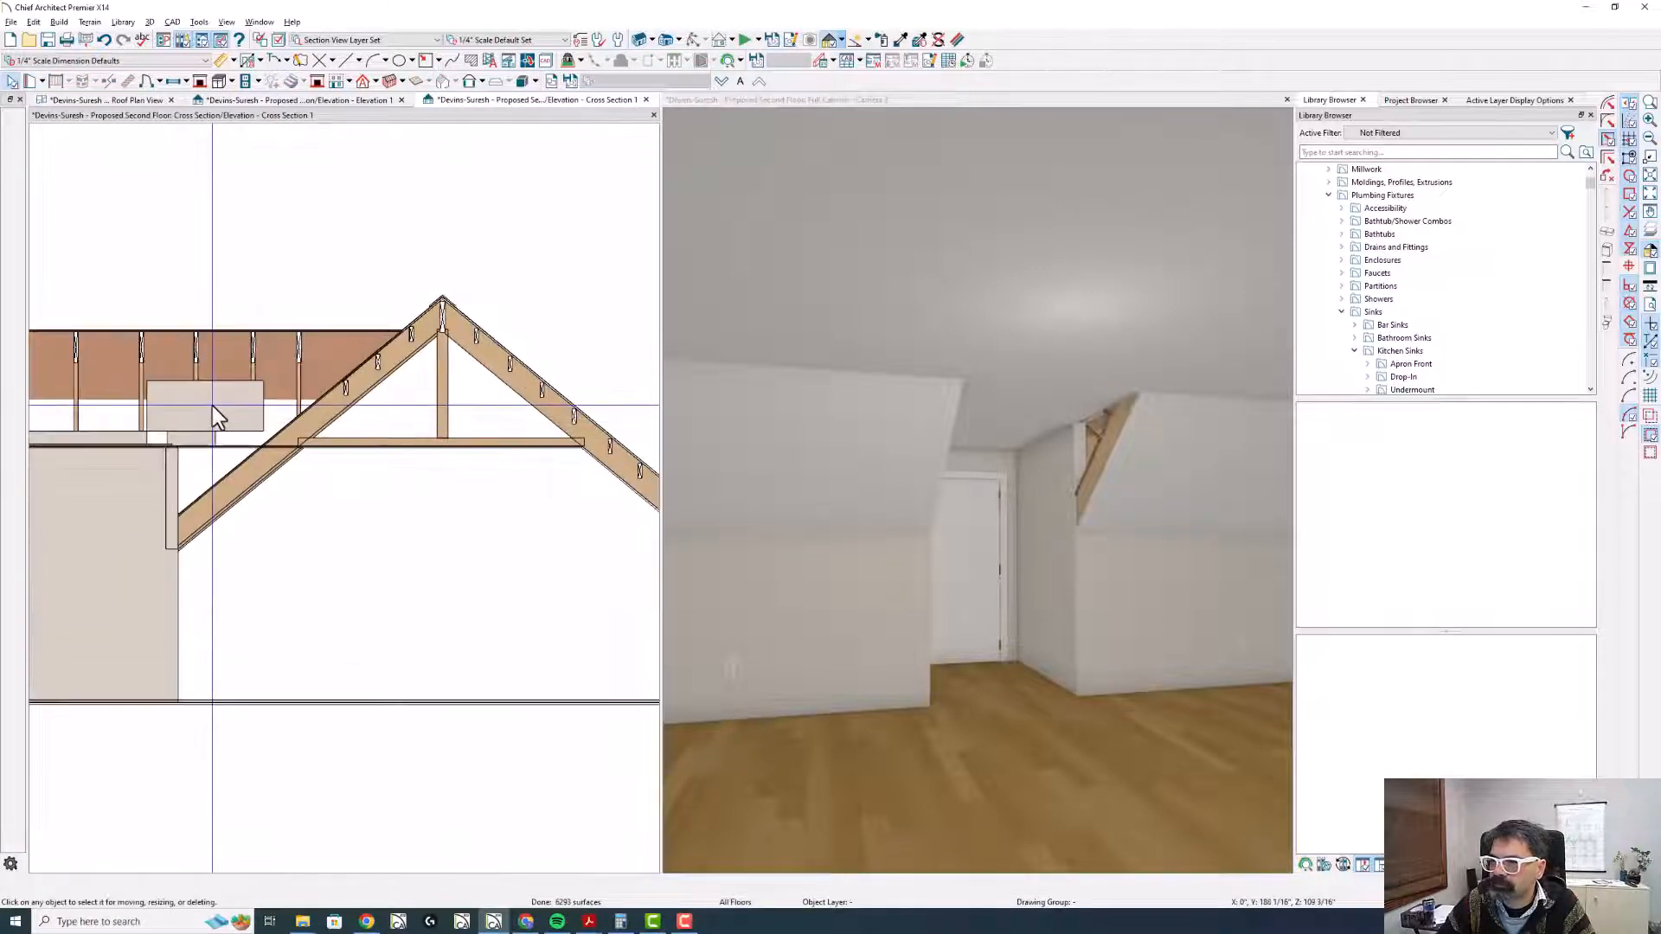
- Reshape the attic wall in section so its bottom reaches the lower end of the sloped rafter at the wall below
{"action": "double_click", "coordinate": [216, 422]}
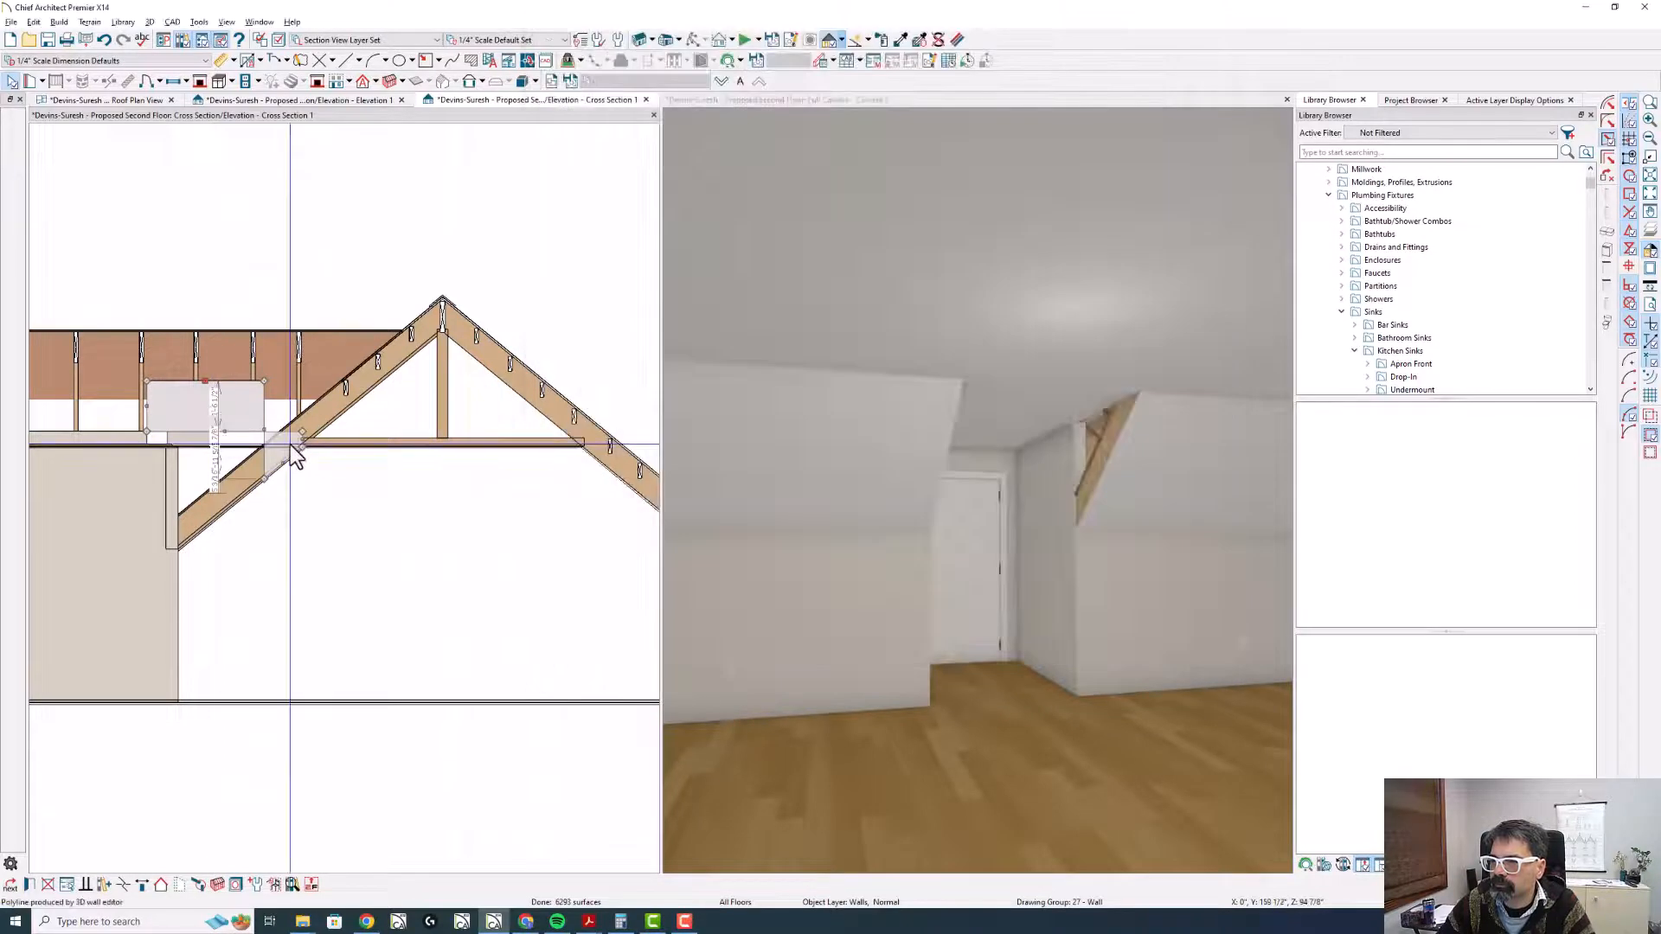
{"action": "scroll", "coordinate": [289, 443], "scroll_direction": "up", "scroll_amount": 2}
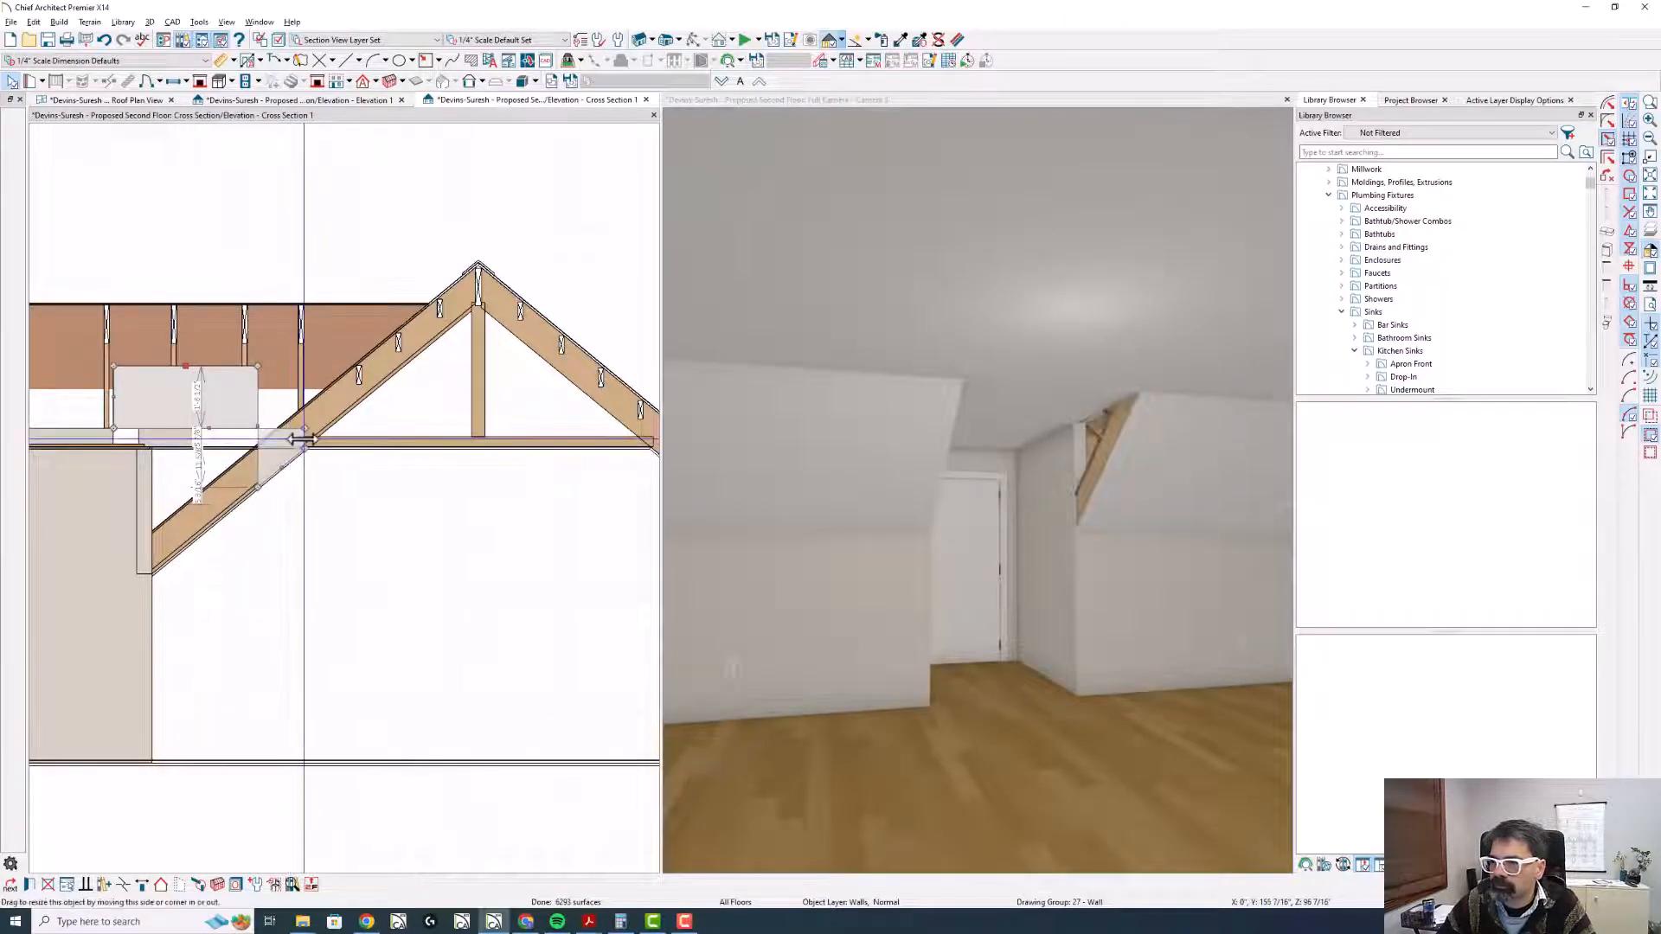
{"action": "left_click_drag", "start_coordinate": [304, 439], "coordinate": [156, 575]}
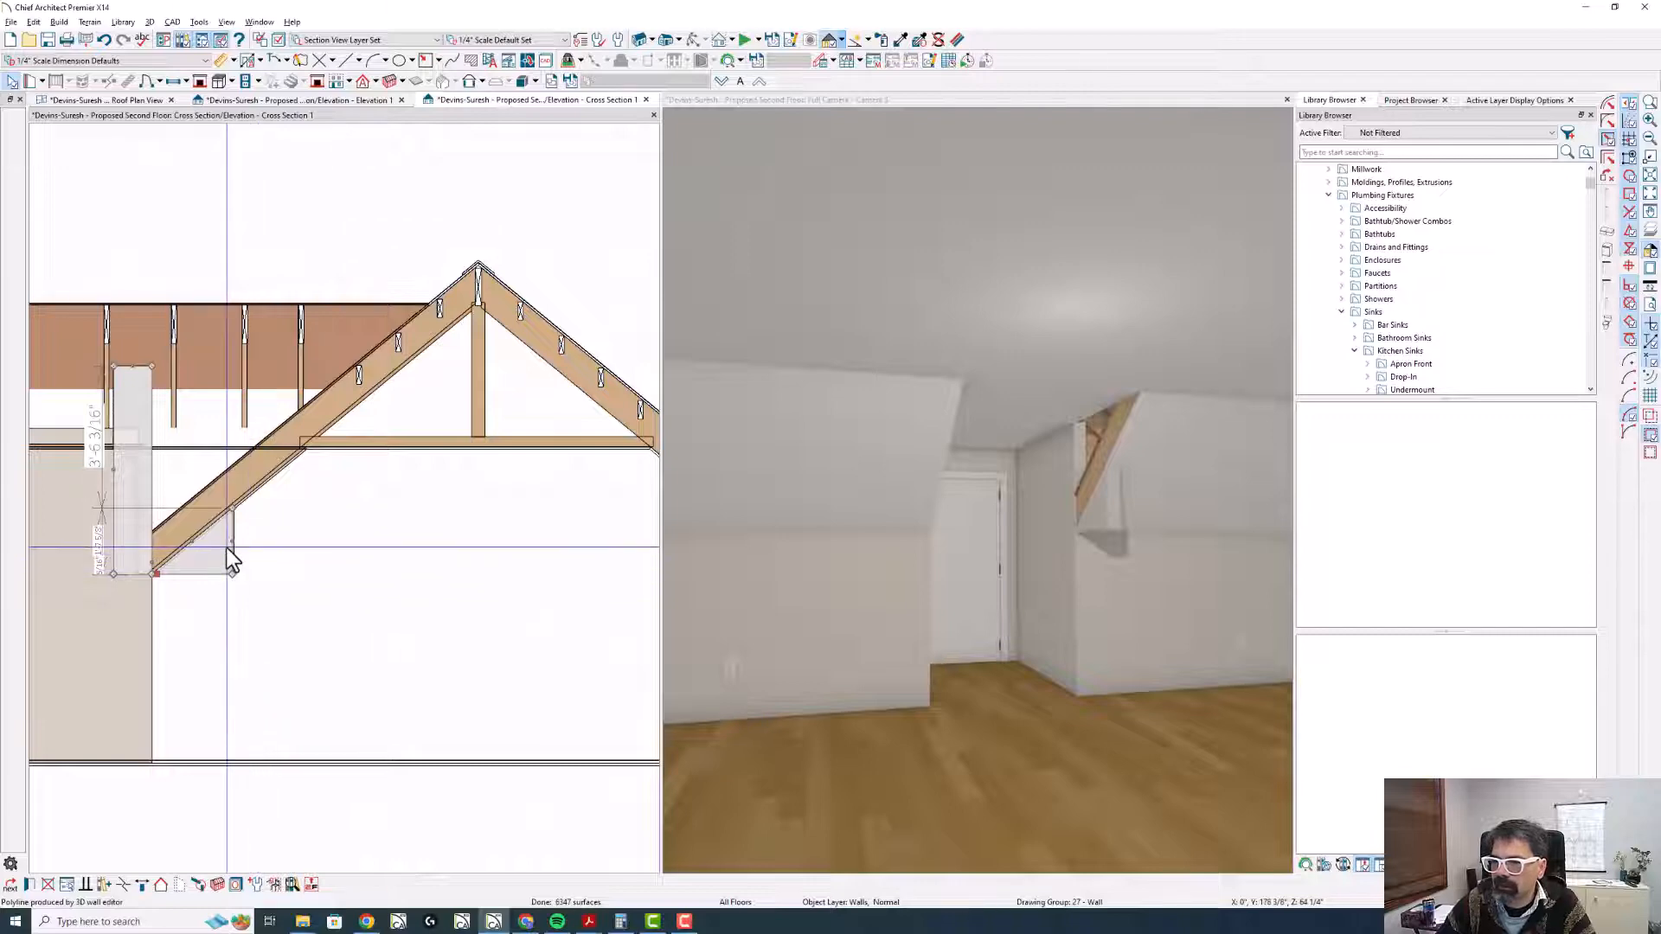
- Enable Roof Cuts Wall at Bottom for the attic wall and extend its vertical edge to the end of the collar tie
{"action": "double_click", "coordinate": [226, 548]}
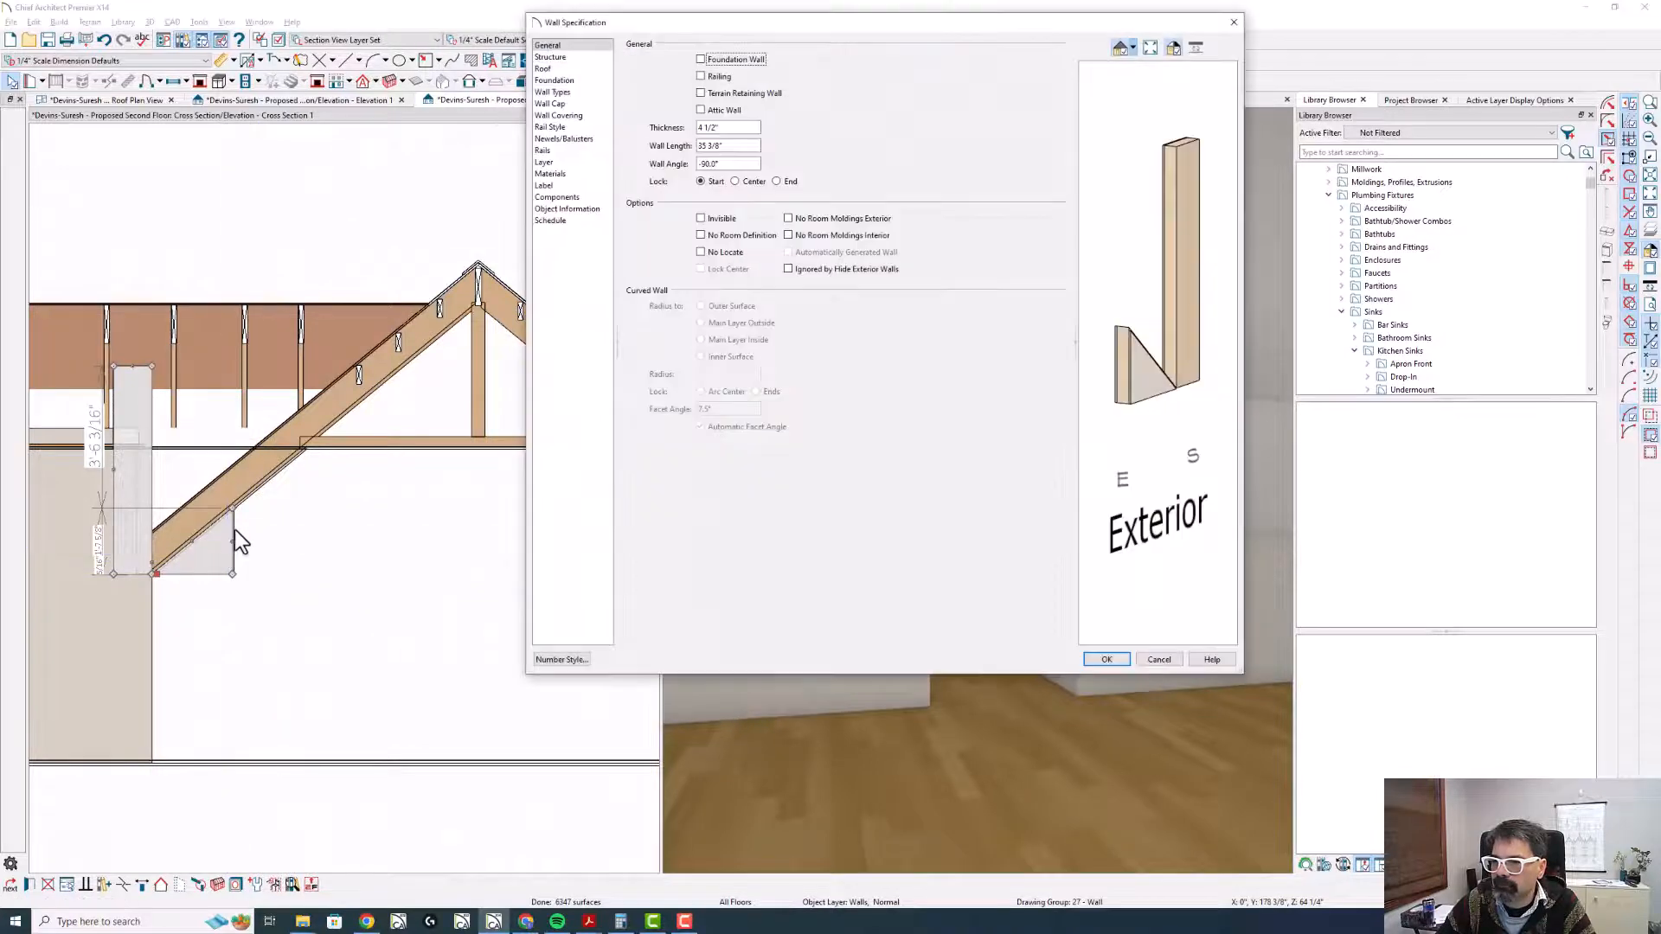
{"action": "left_click", "coordinate": [543, 68]}
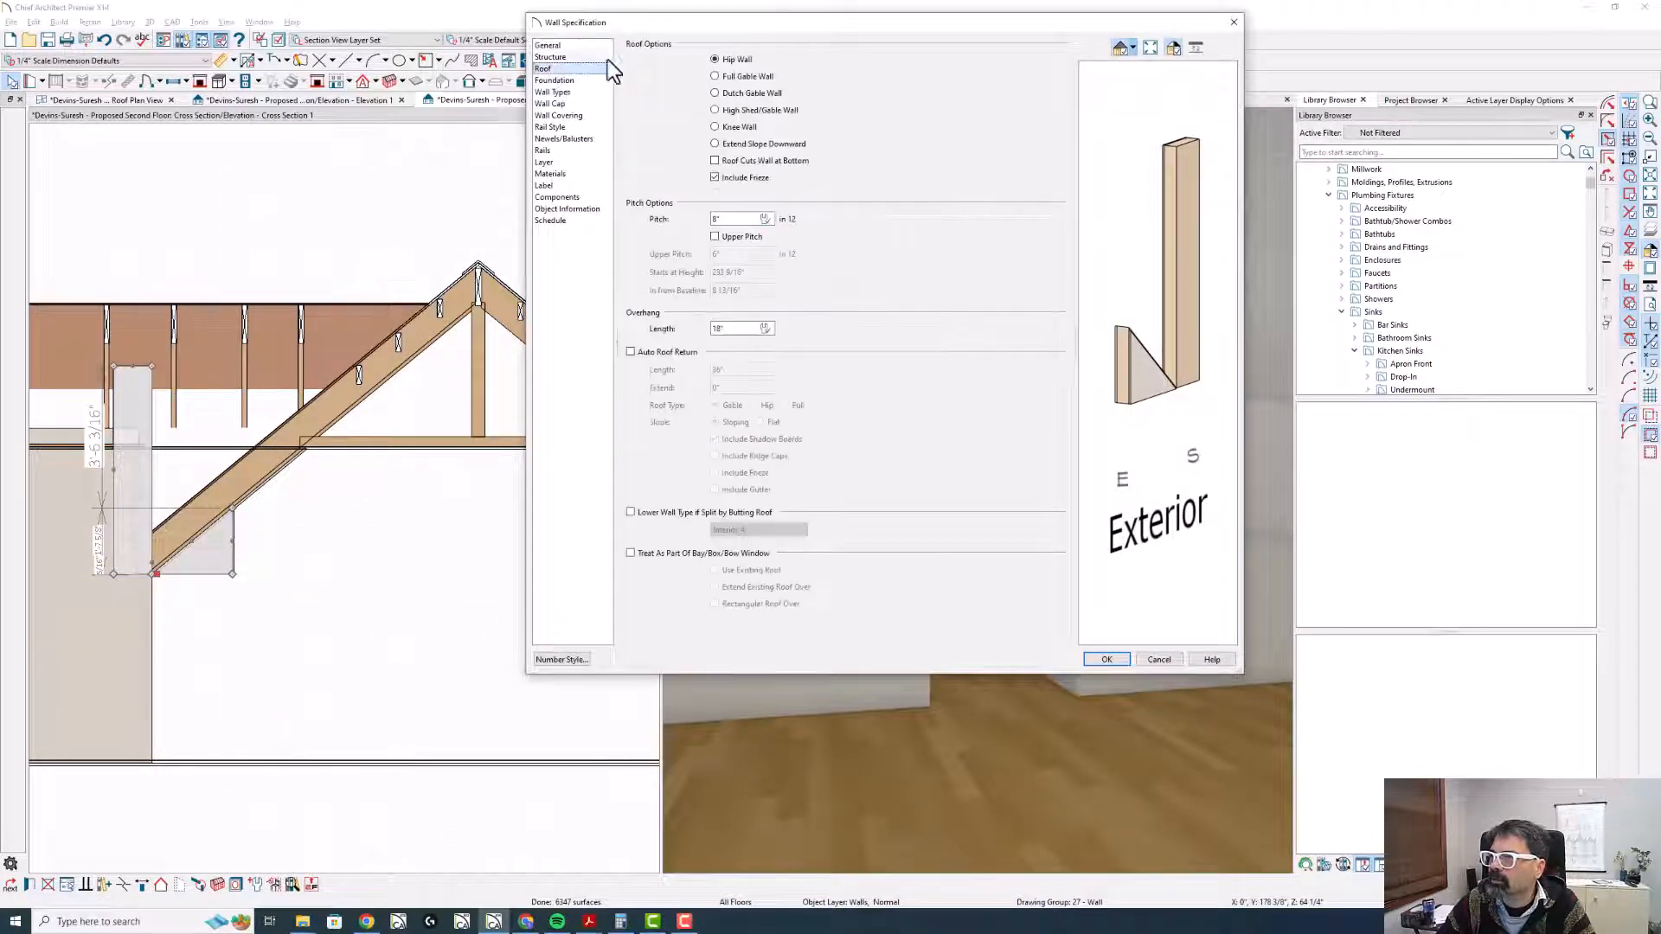
{"action": "left_click", "coordinate": [751, 163]}
{"action": "key", "text": "Return"}
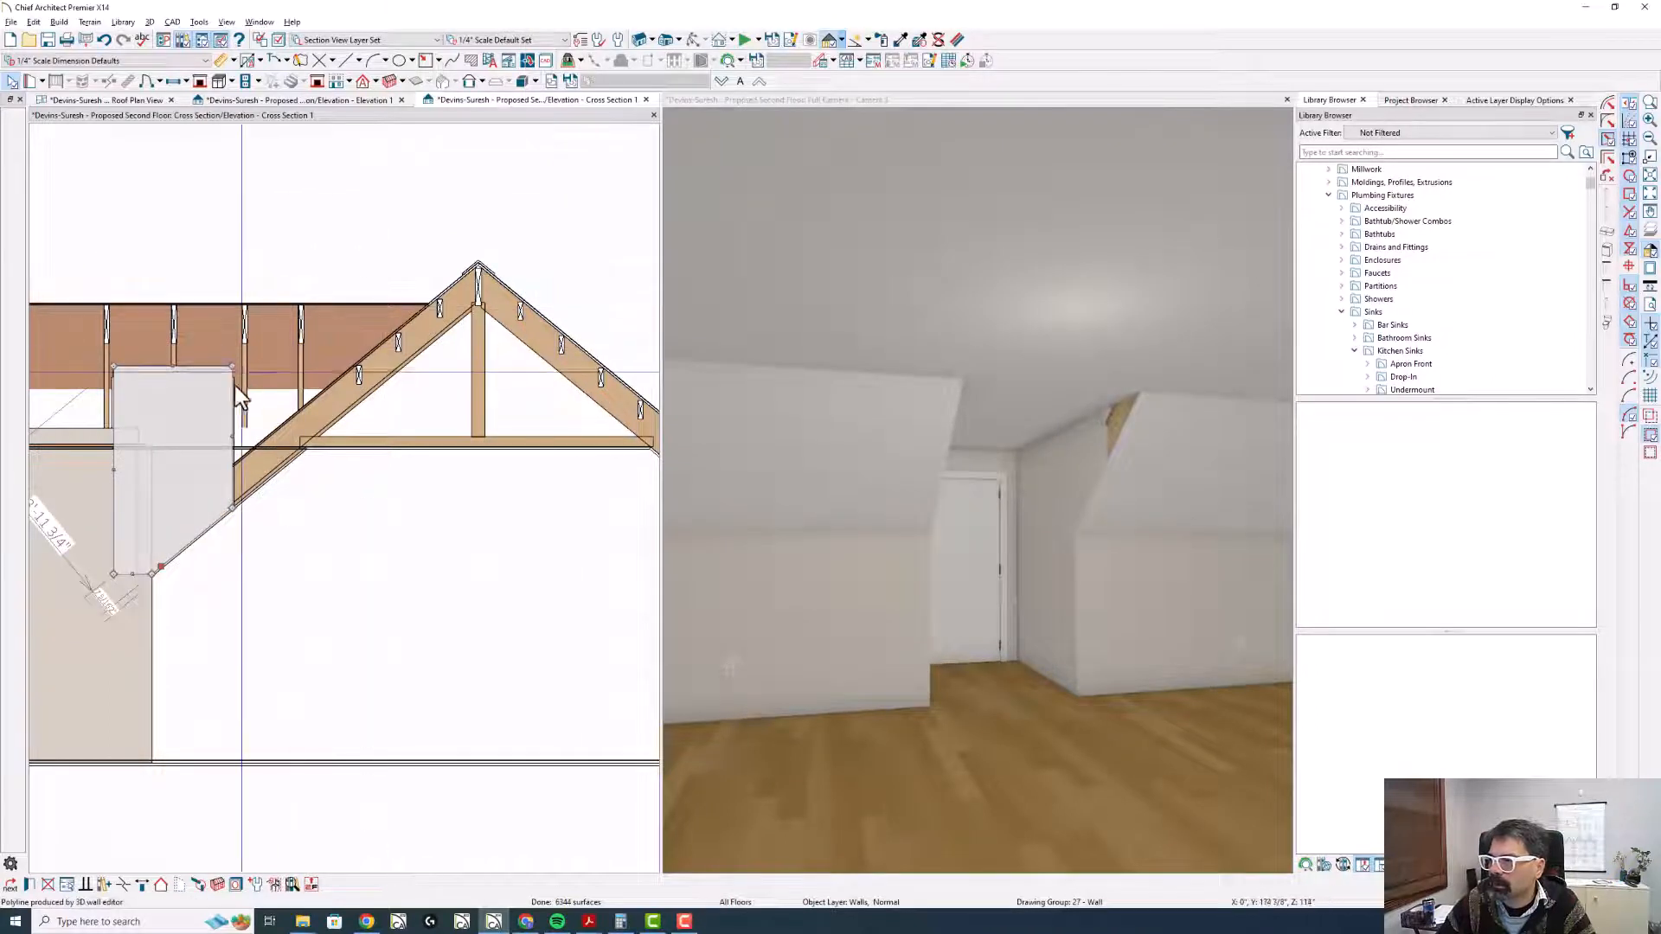
{"action": "left_click_drag", "start_coordinate": [234, 430], "coordinate": [265, 429]}
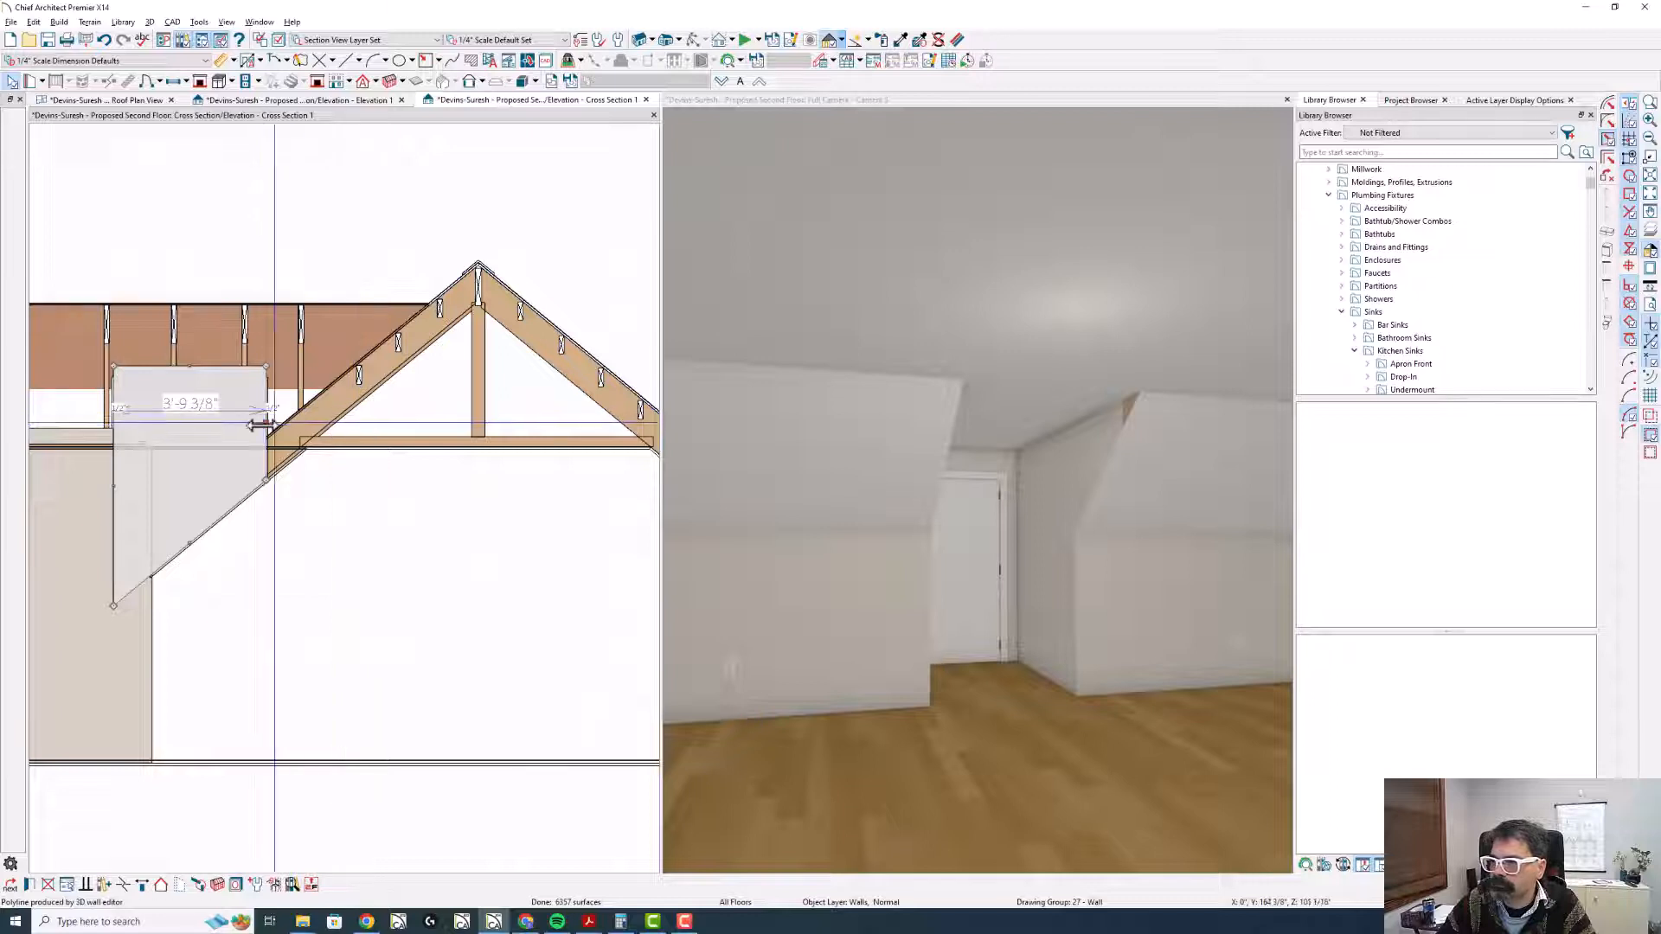
{"action": "left_click_drag", "start_coordinate": [265, 425], "coordinate": [304, 416]}
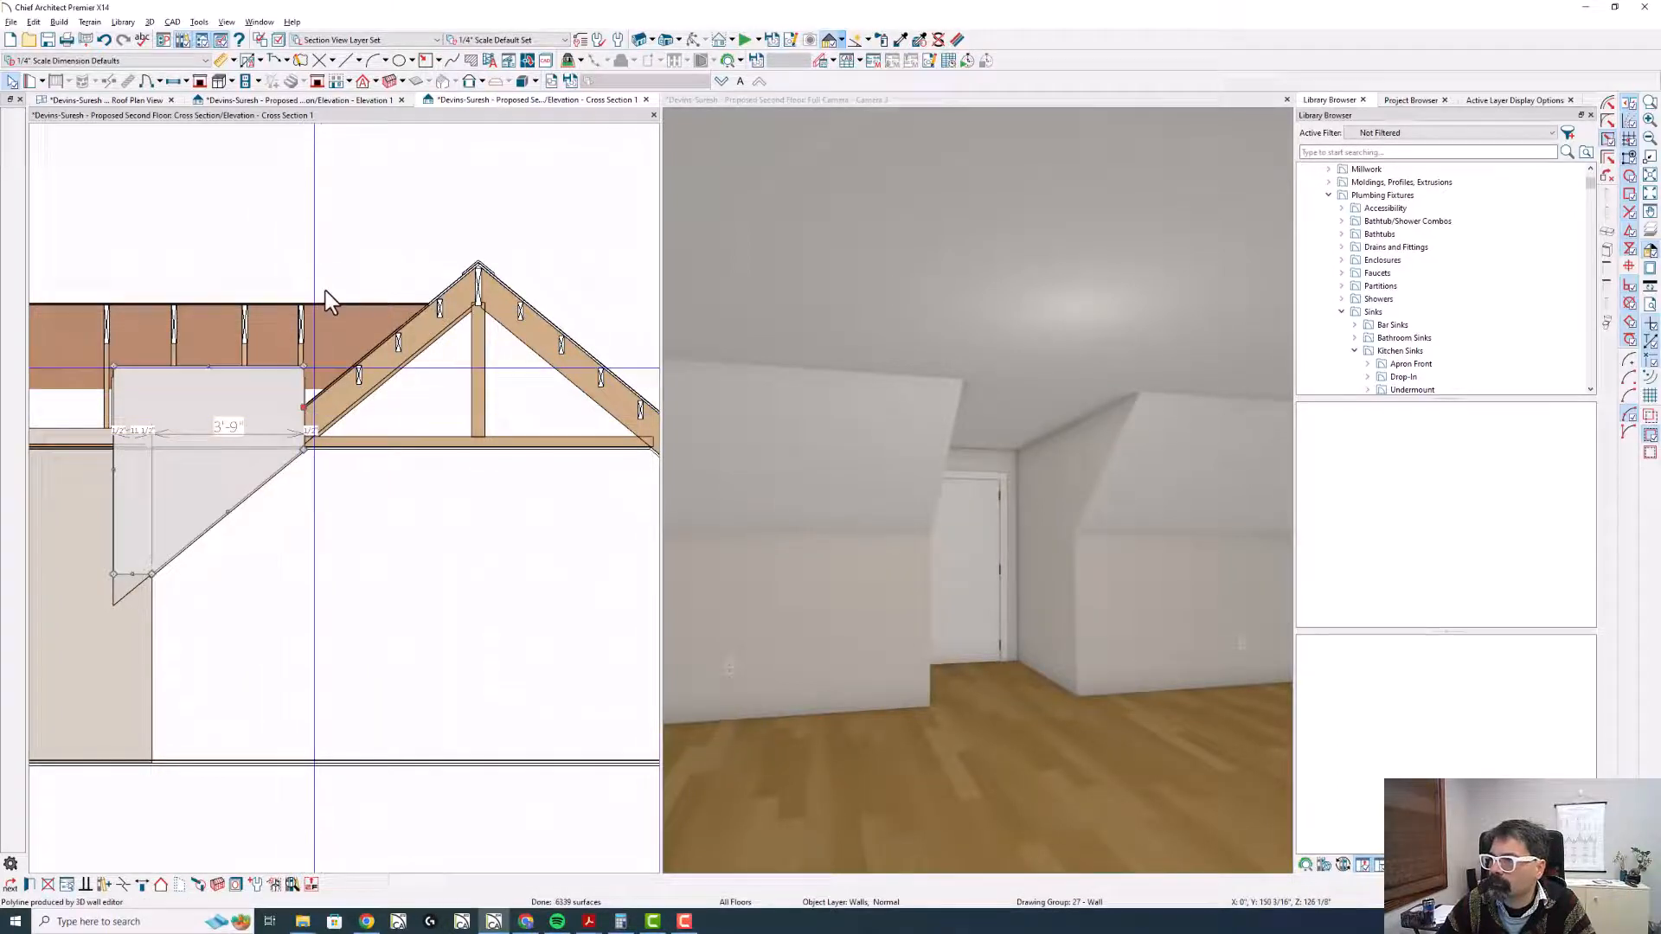
- In the roof plan, draw a reference line about 10'-9" long down the ridge, from the door wall toward the cutout's end
{"action": "left_click", "coordinate": [298, 101]}
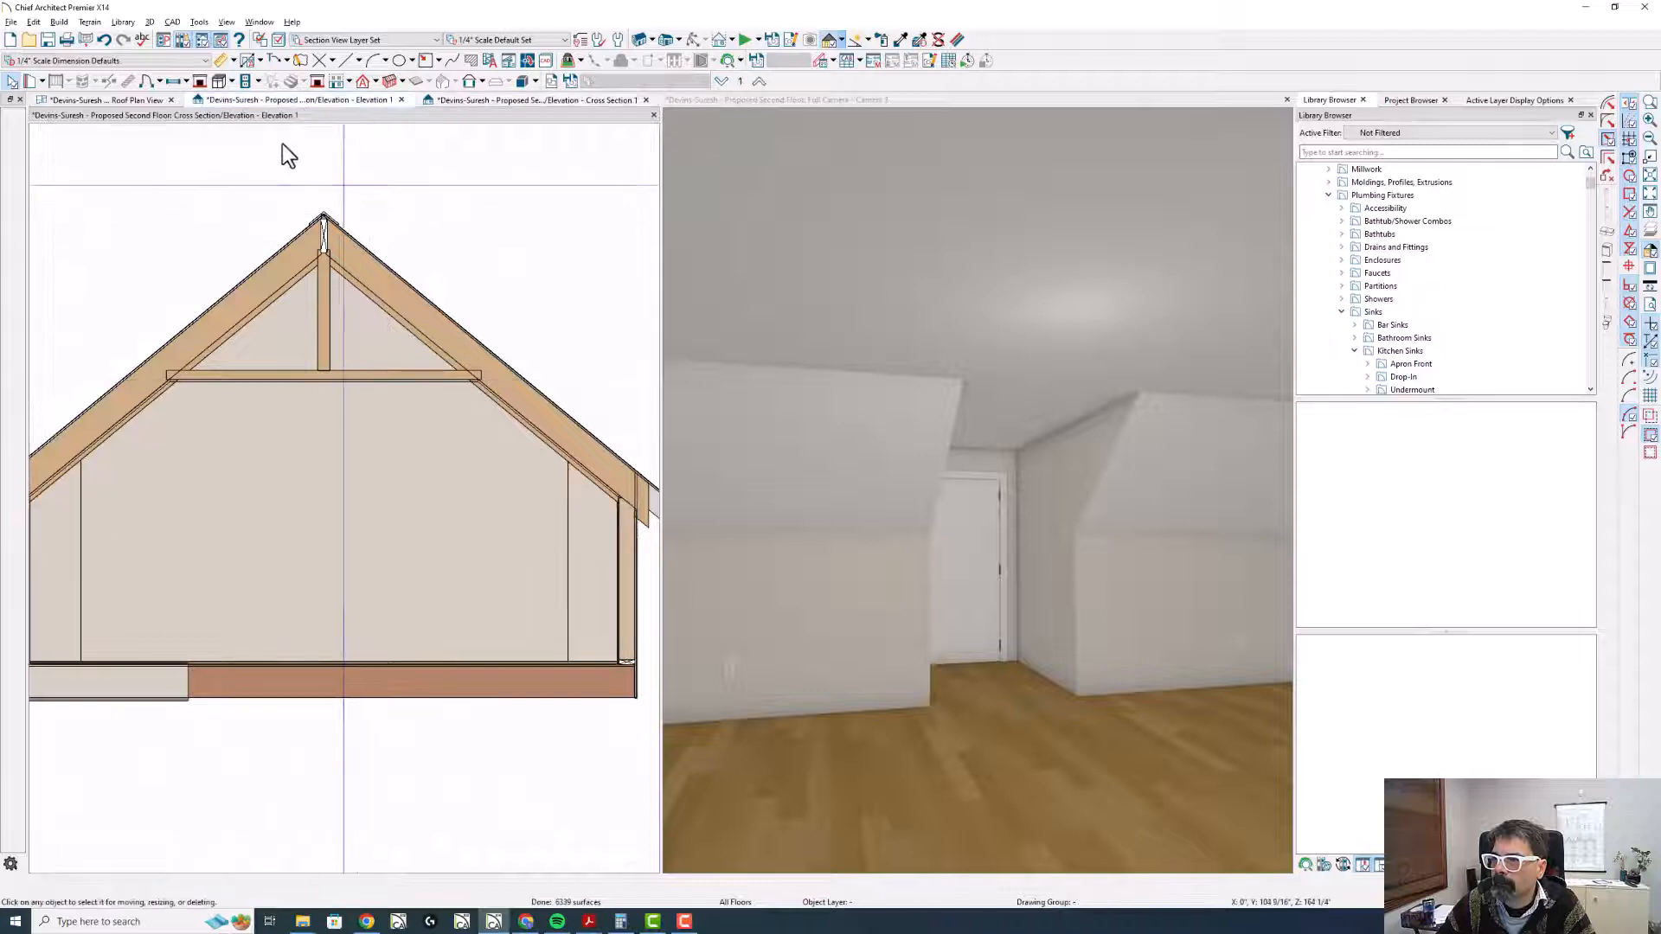
{"action": "left_click", "coordinate": [139, 99]}
{"action": "left_click", "coordinate": [439, 422]}
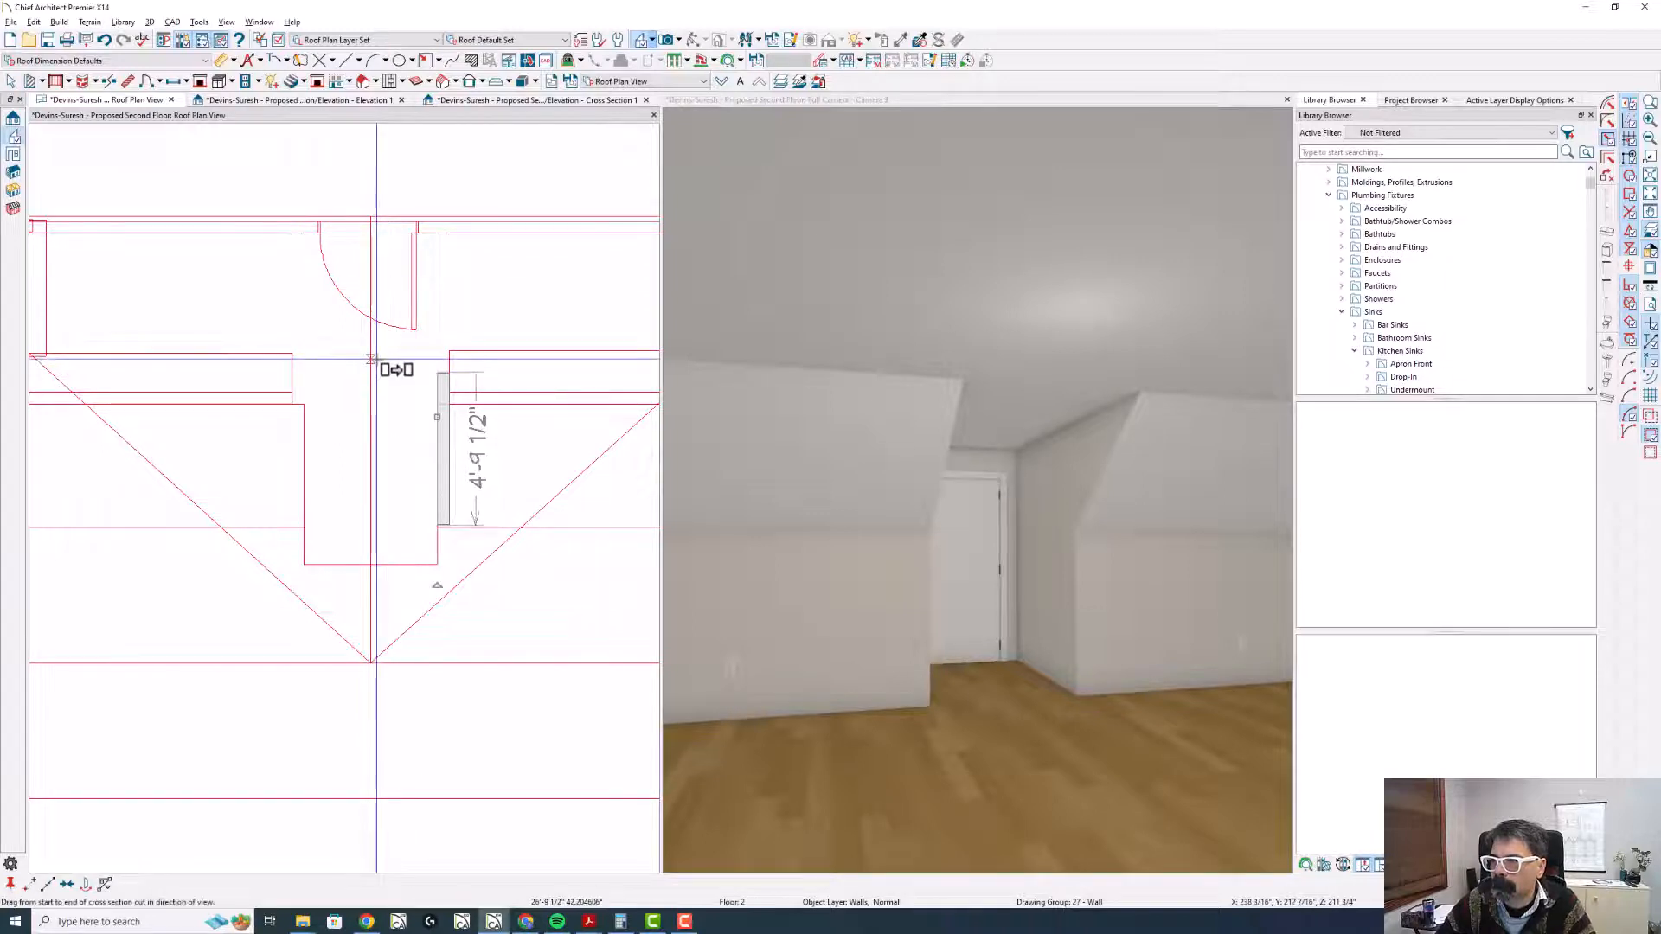
{"action": "key", "text": "l"}
{"action": "left_click_drag", "start_coordinate": [370, 217], "coordinate": [364, 558]}
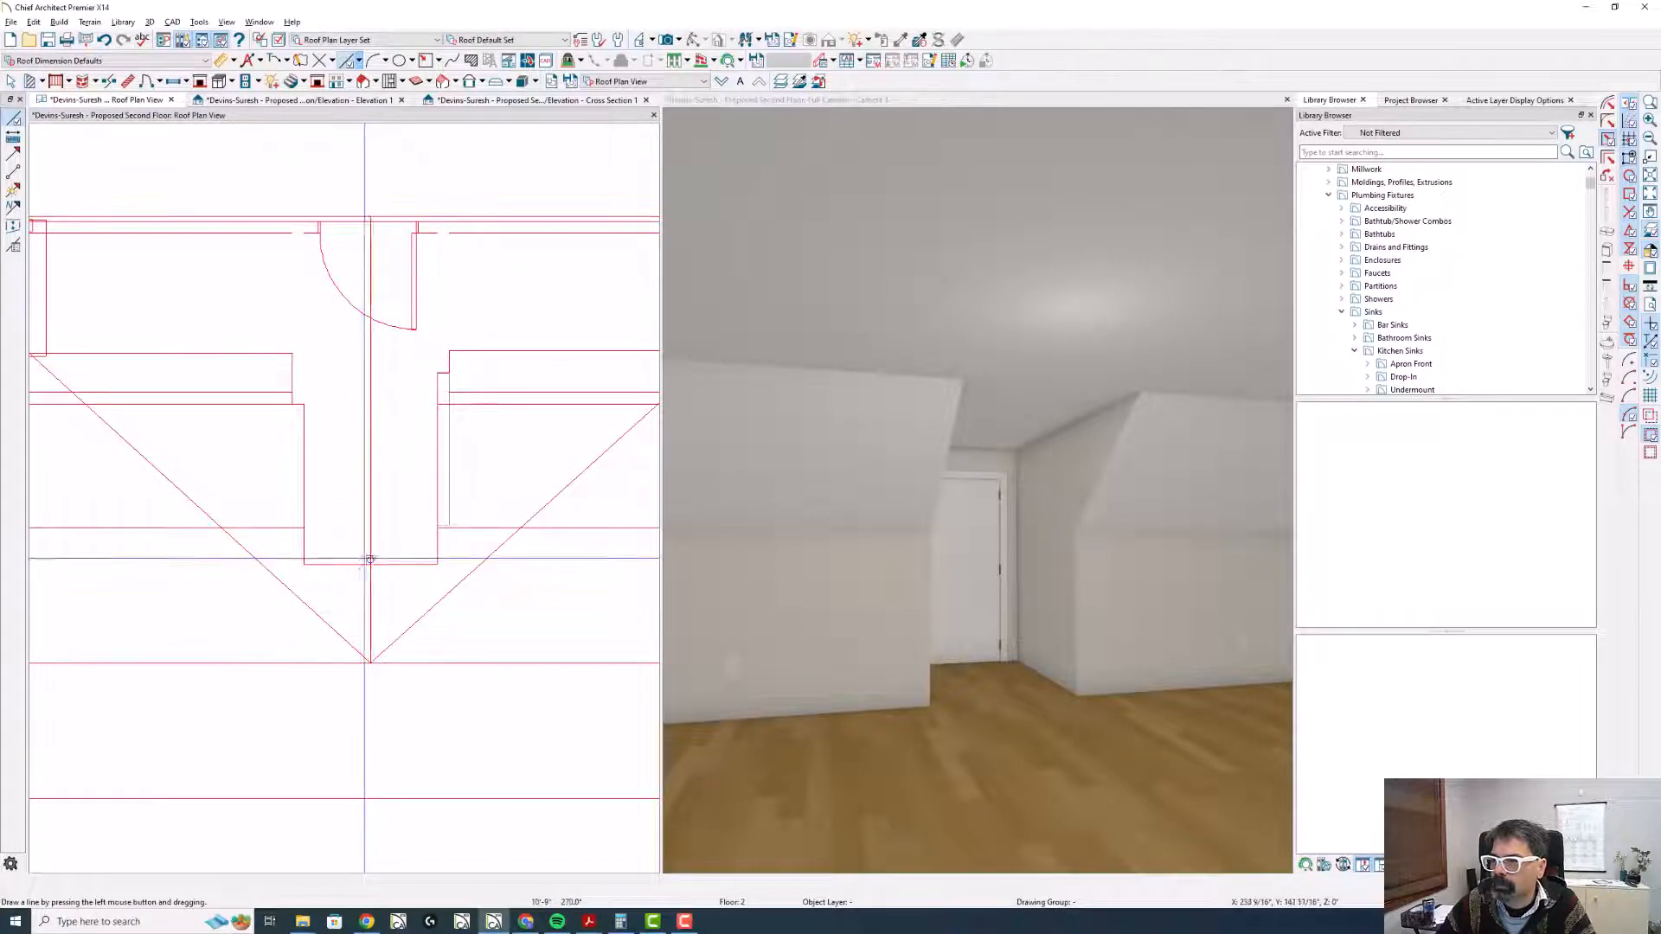
{"action": "key", "text": "ctrl+z"}
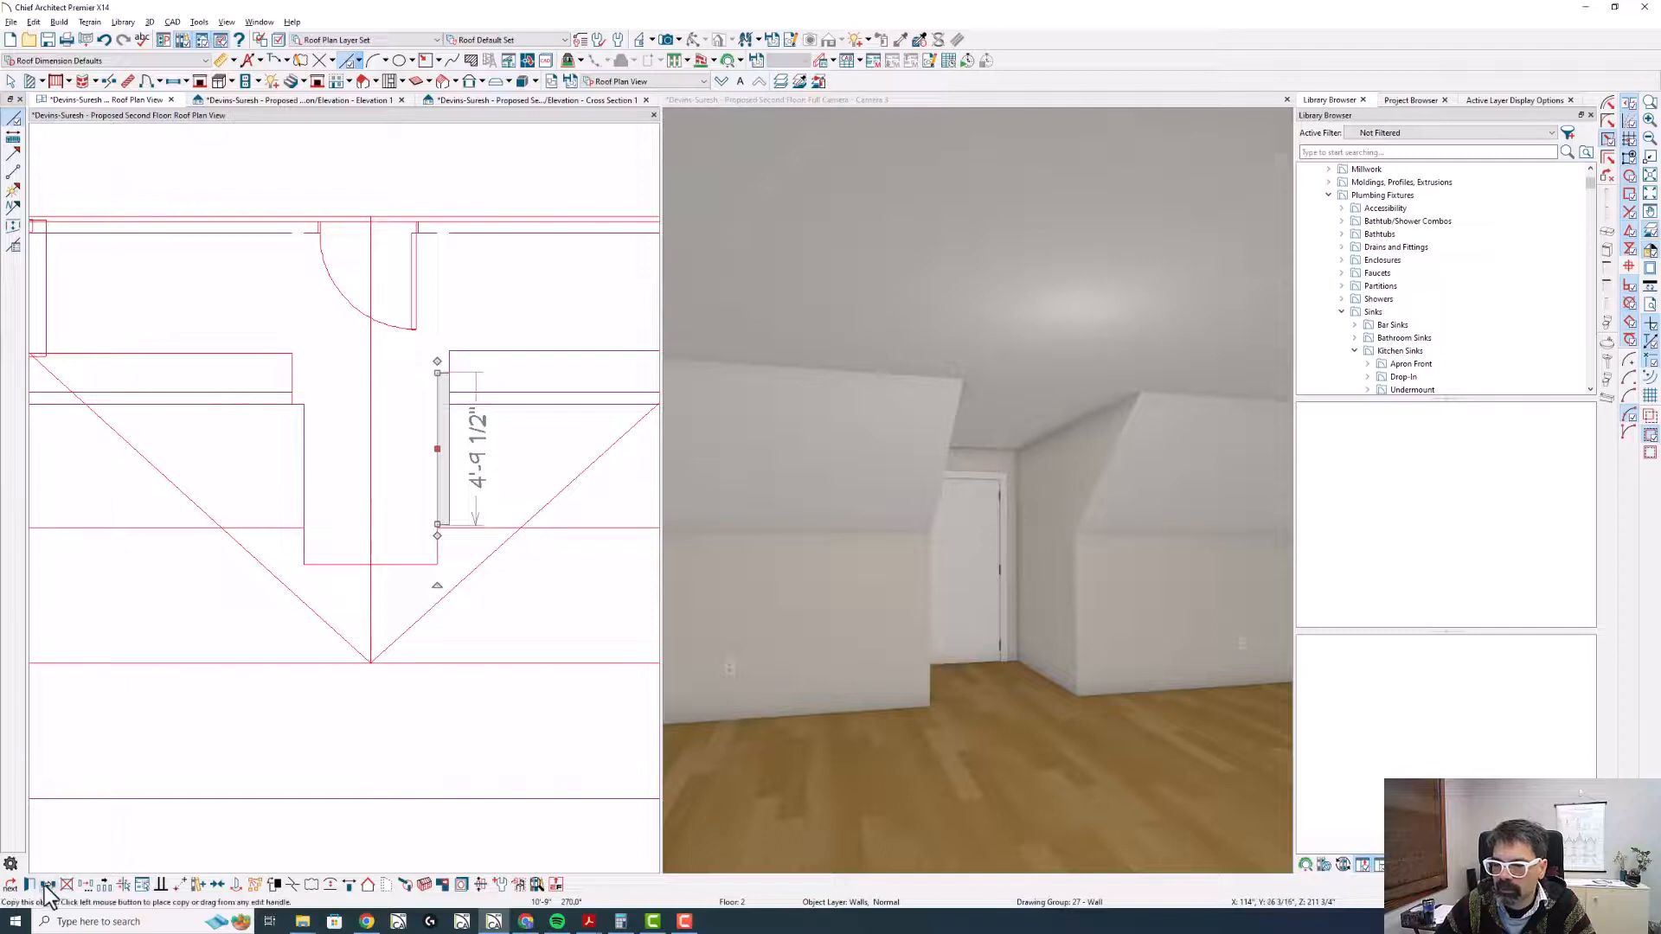
- Mirror a copy of the attic wall across the ridge reference line to the opposite cutout edge
{"action": "left_click", "coordinate": [48, 884]}
{"action": "left_click", "coordinate": [86, 884]}
{"action": "left_click", "coordinate": [369, 485]}
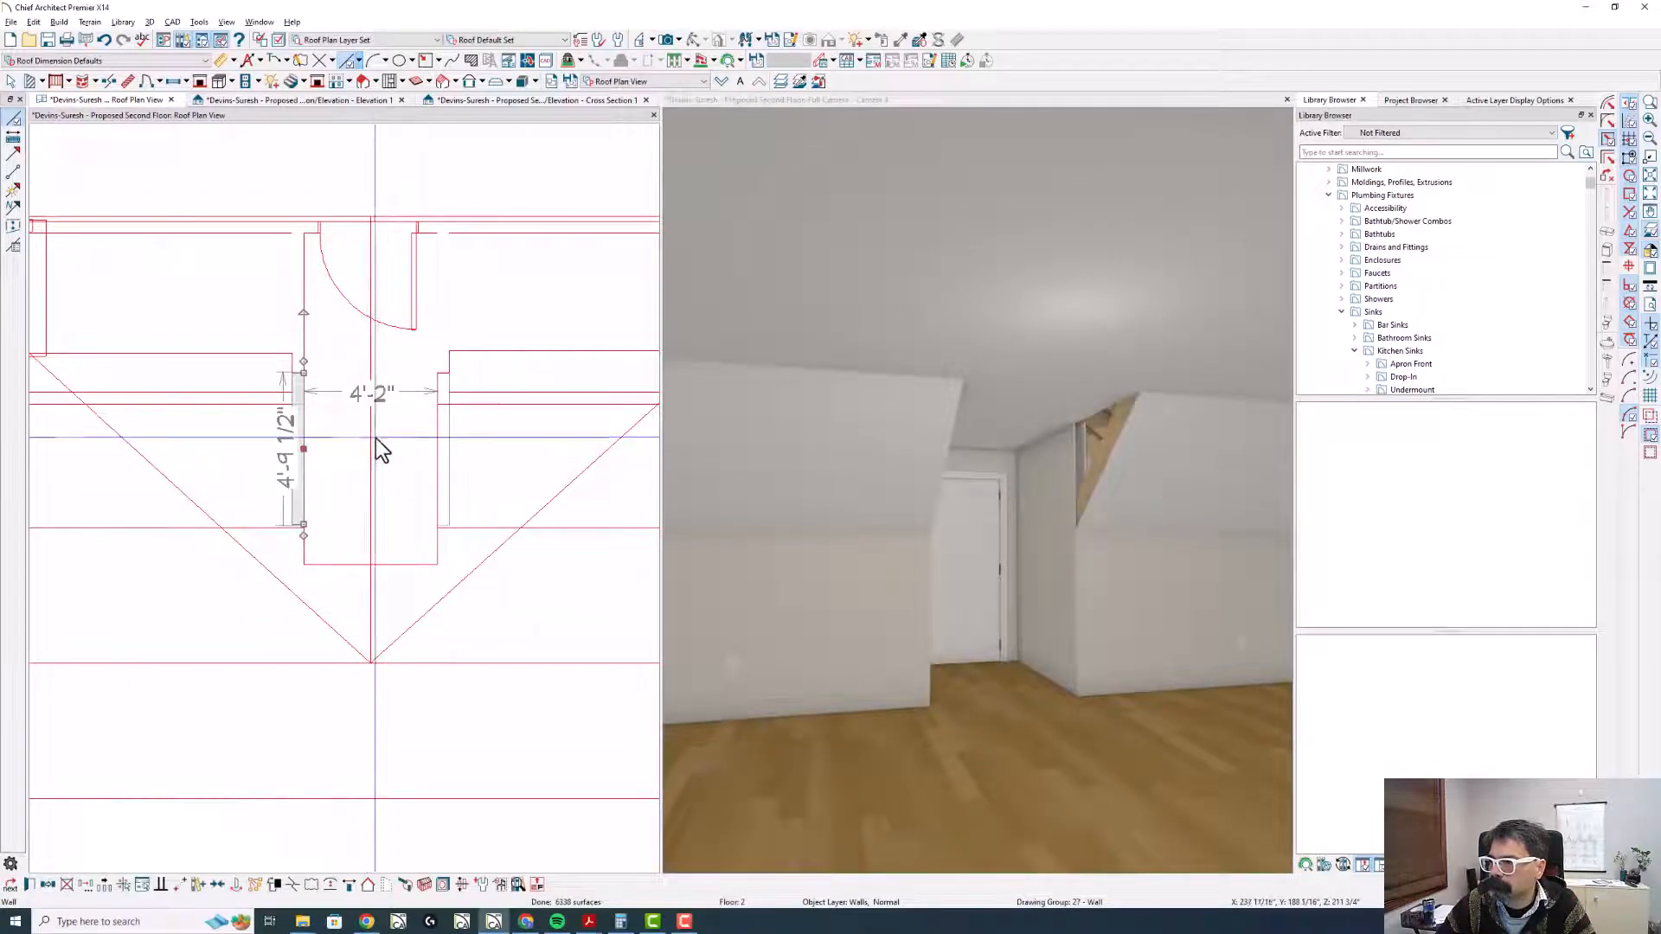
- Check the hinge-side attic wall in the cross section and turn off its Roof Cuts Wall at Bottom option from the plan
{"action": "left_click", "coordinate": [493, 101]}
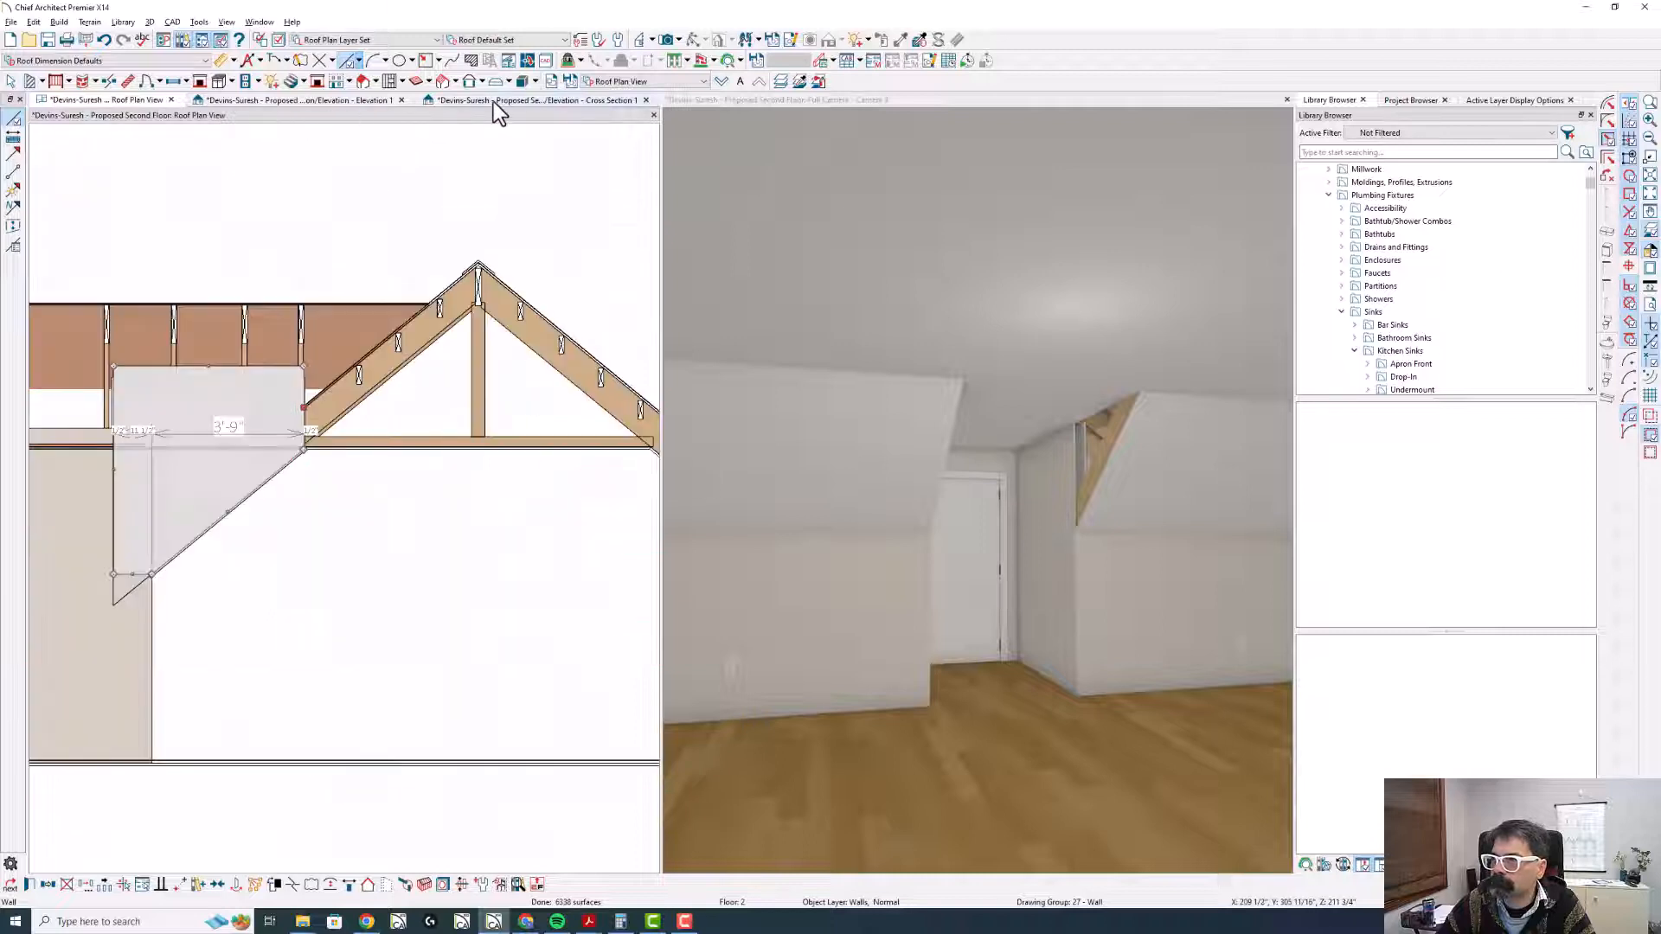
{"action": "left_click", "coordinate": [140, 482]}
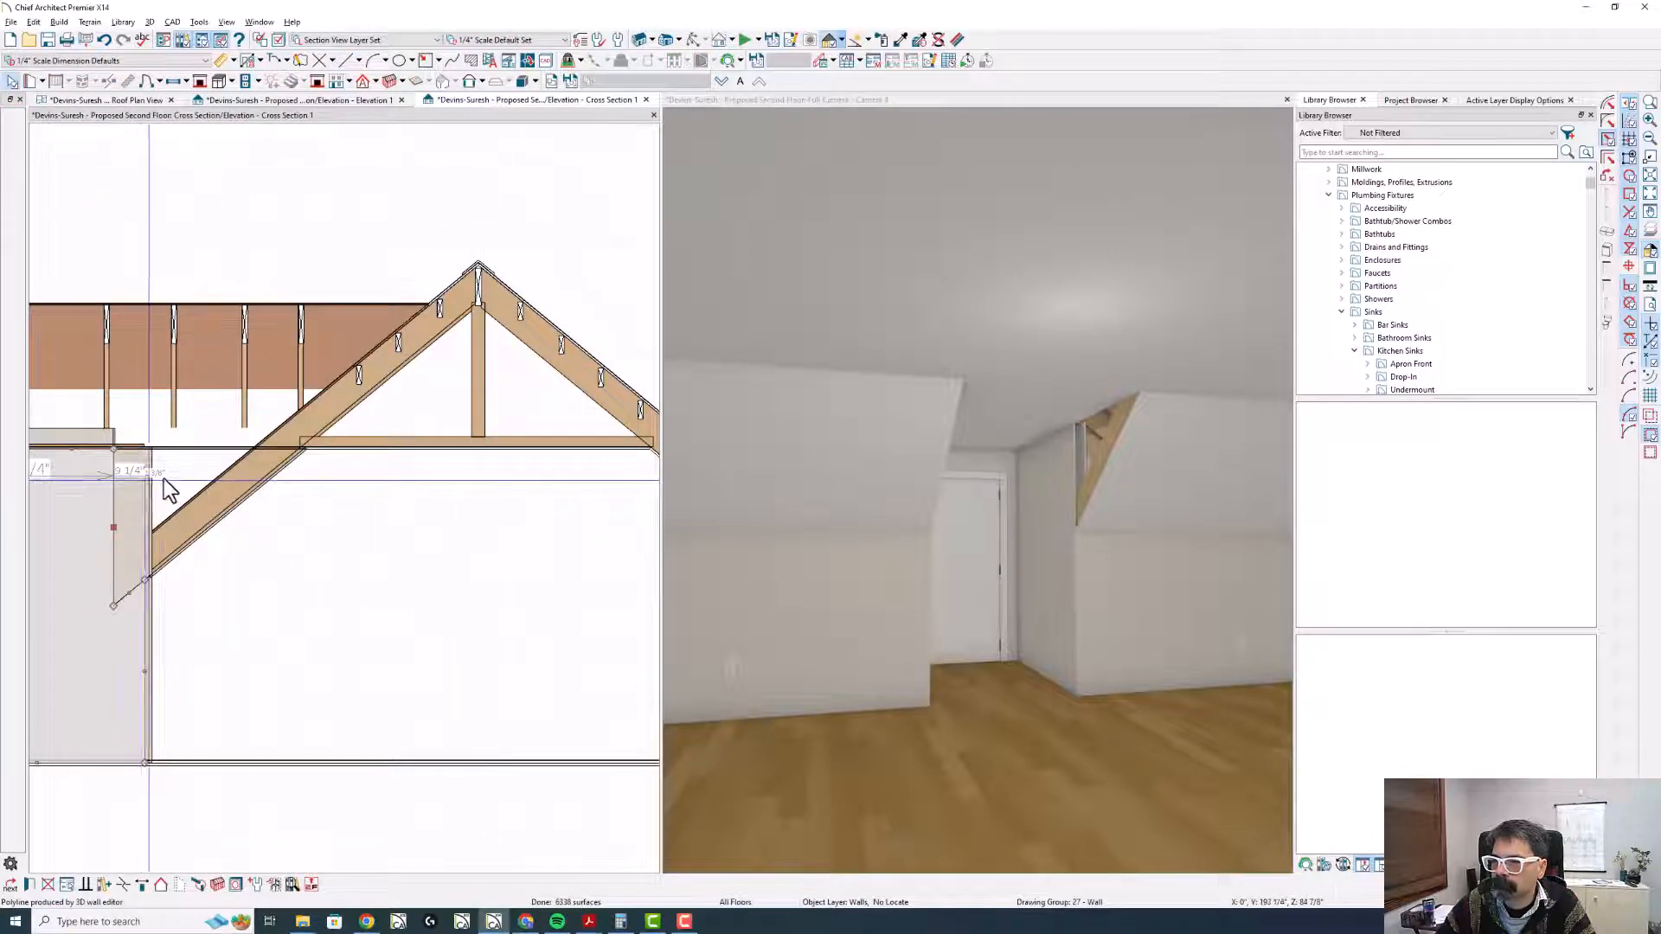
{"action": "left_click", "coordinate": [299, 98]}
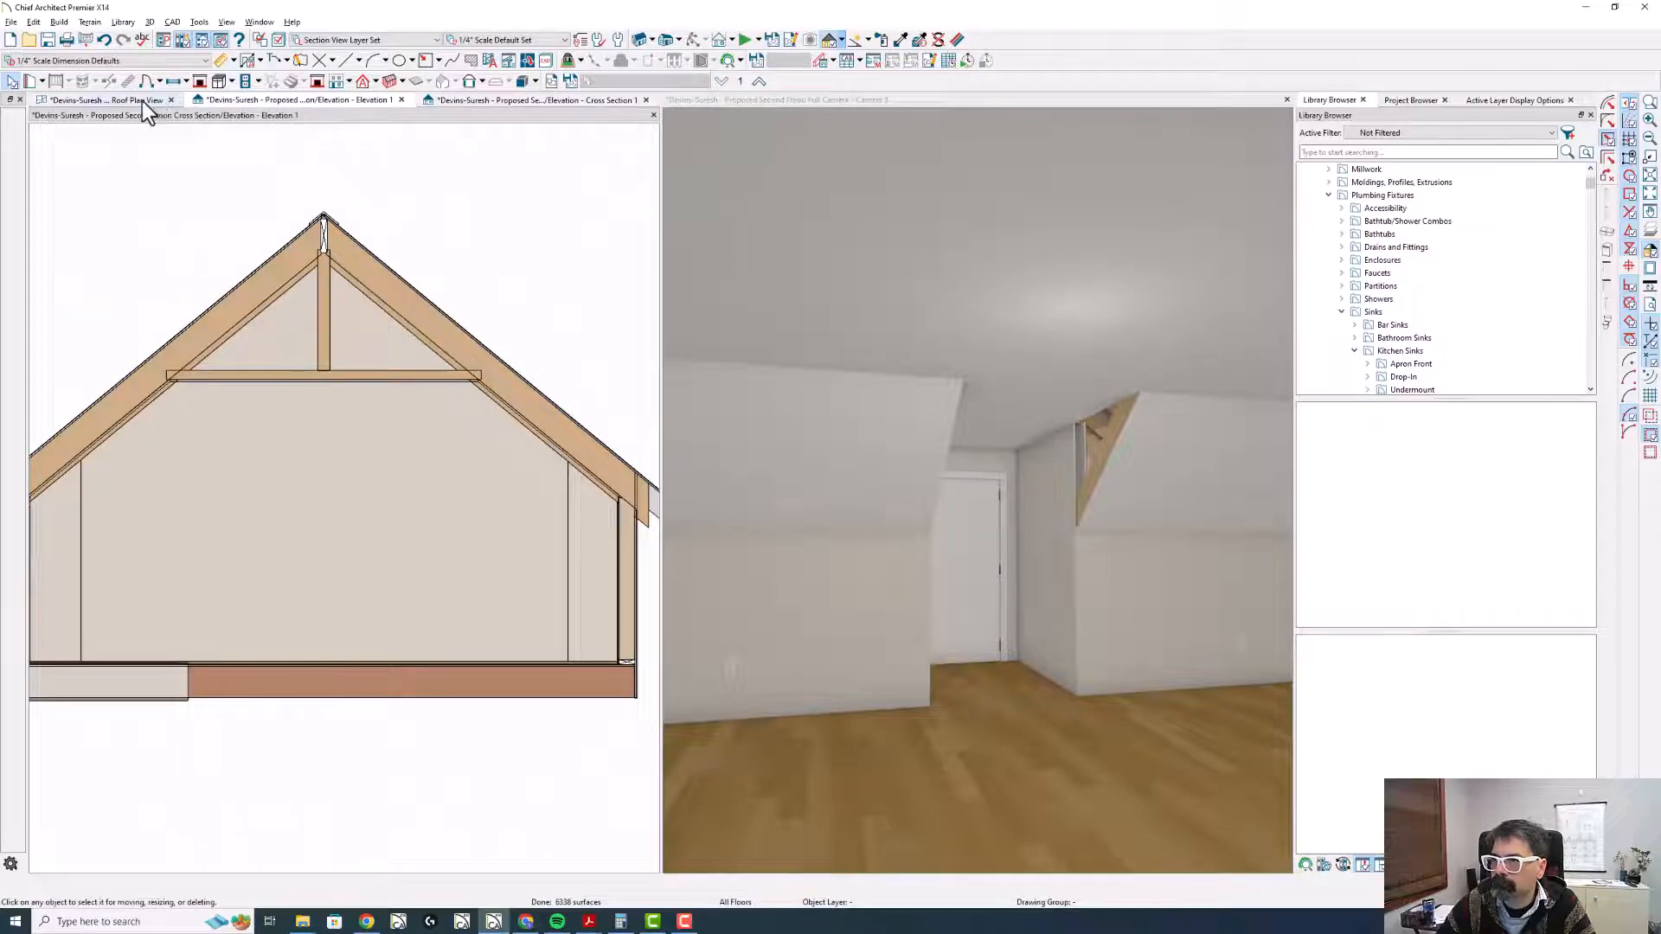
{"action": "left_click", "coordinate": [142, 100]}
{"action": "left_click", "coordinate": [445, 424]}
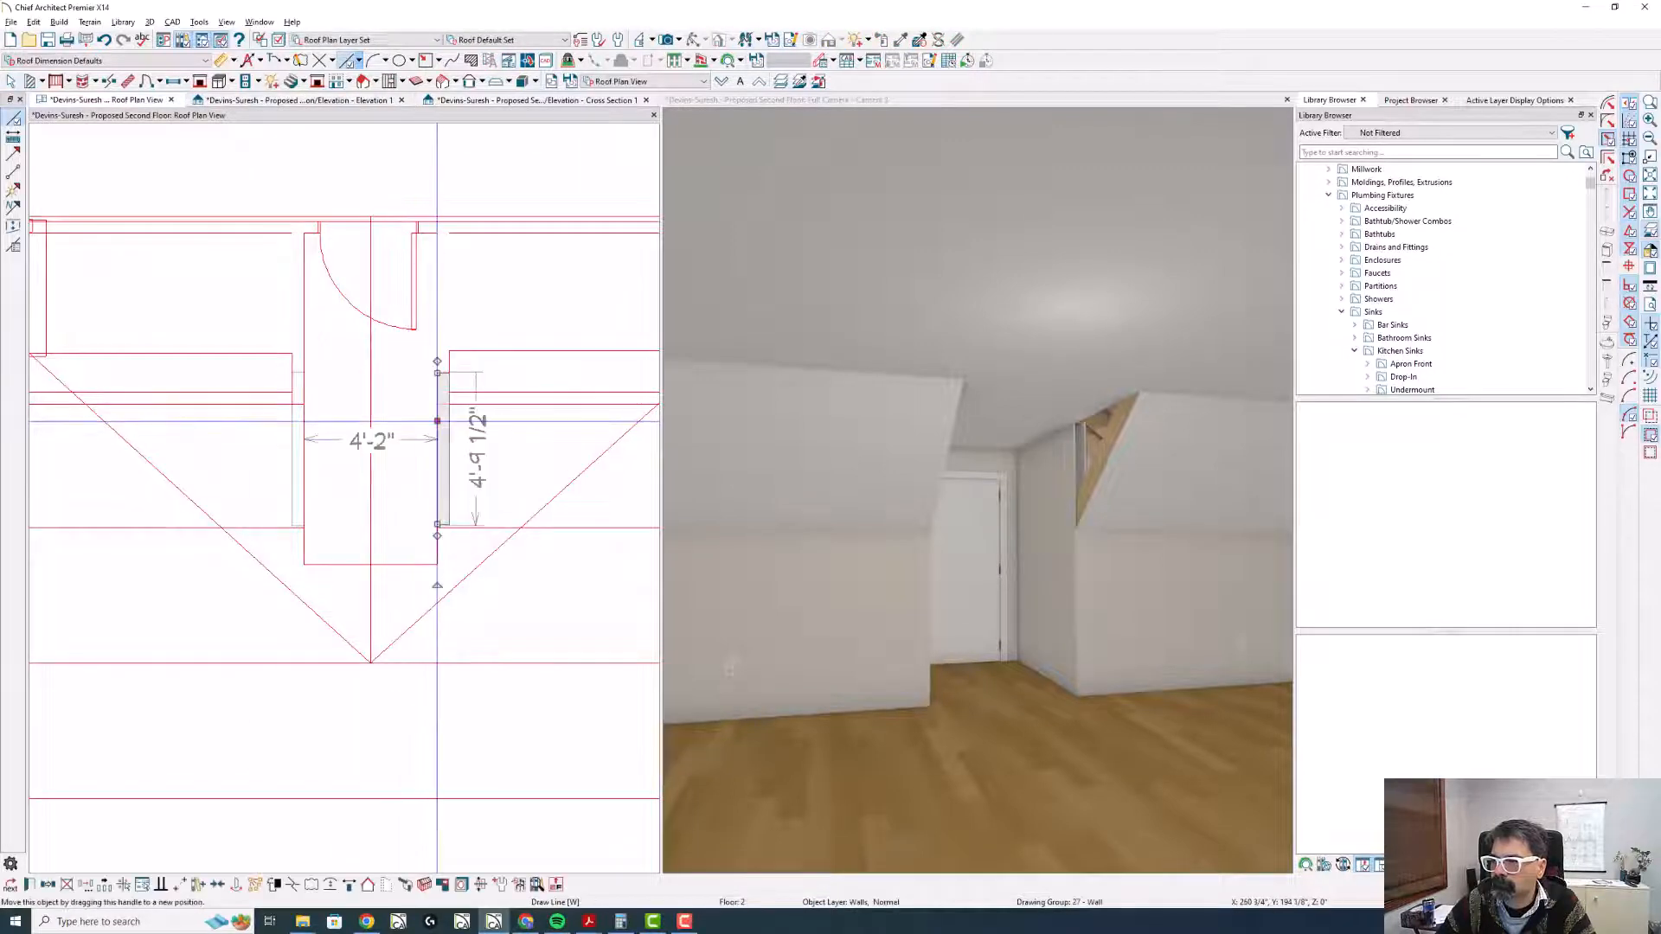
{"action": "double_click", "coordinate": [459, 424]}
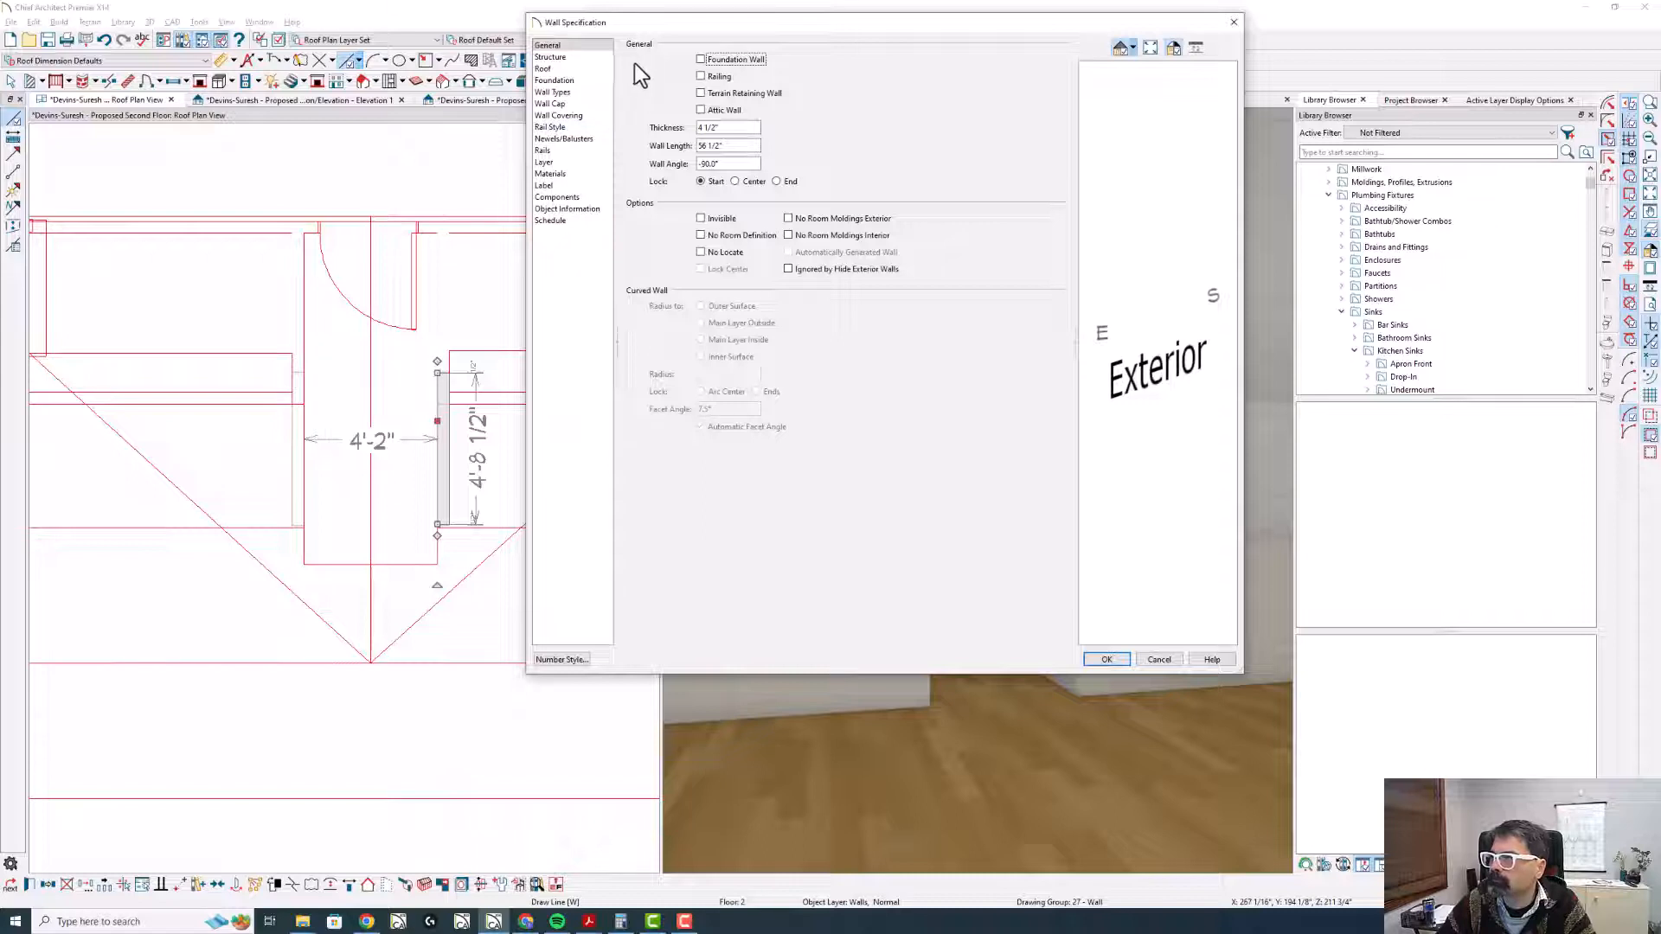
{"action": "left_click", "coordinate": [569, 68]}
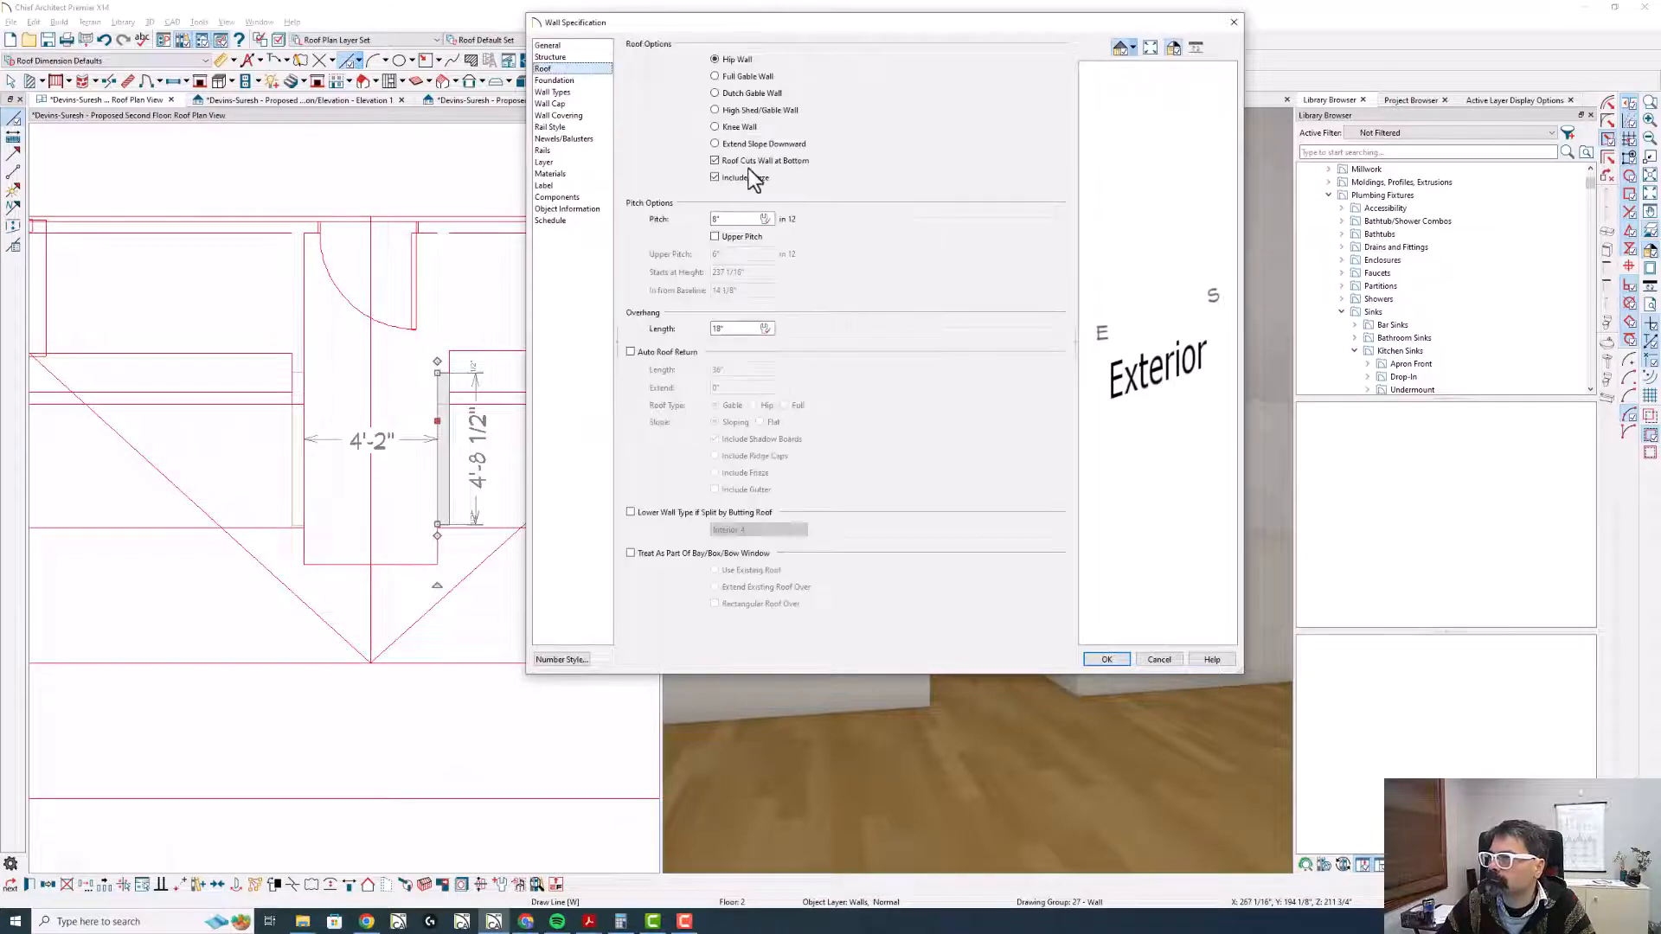
{"action": "left_click", "coordinate": [758, 161]}
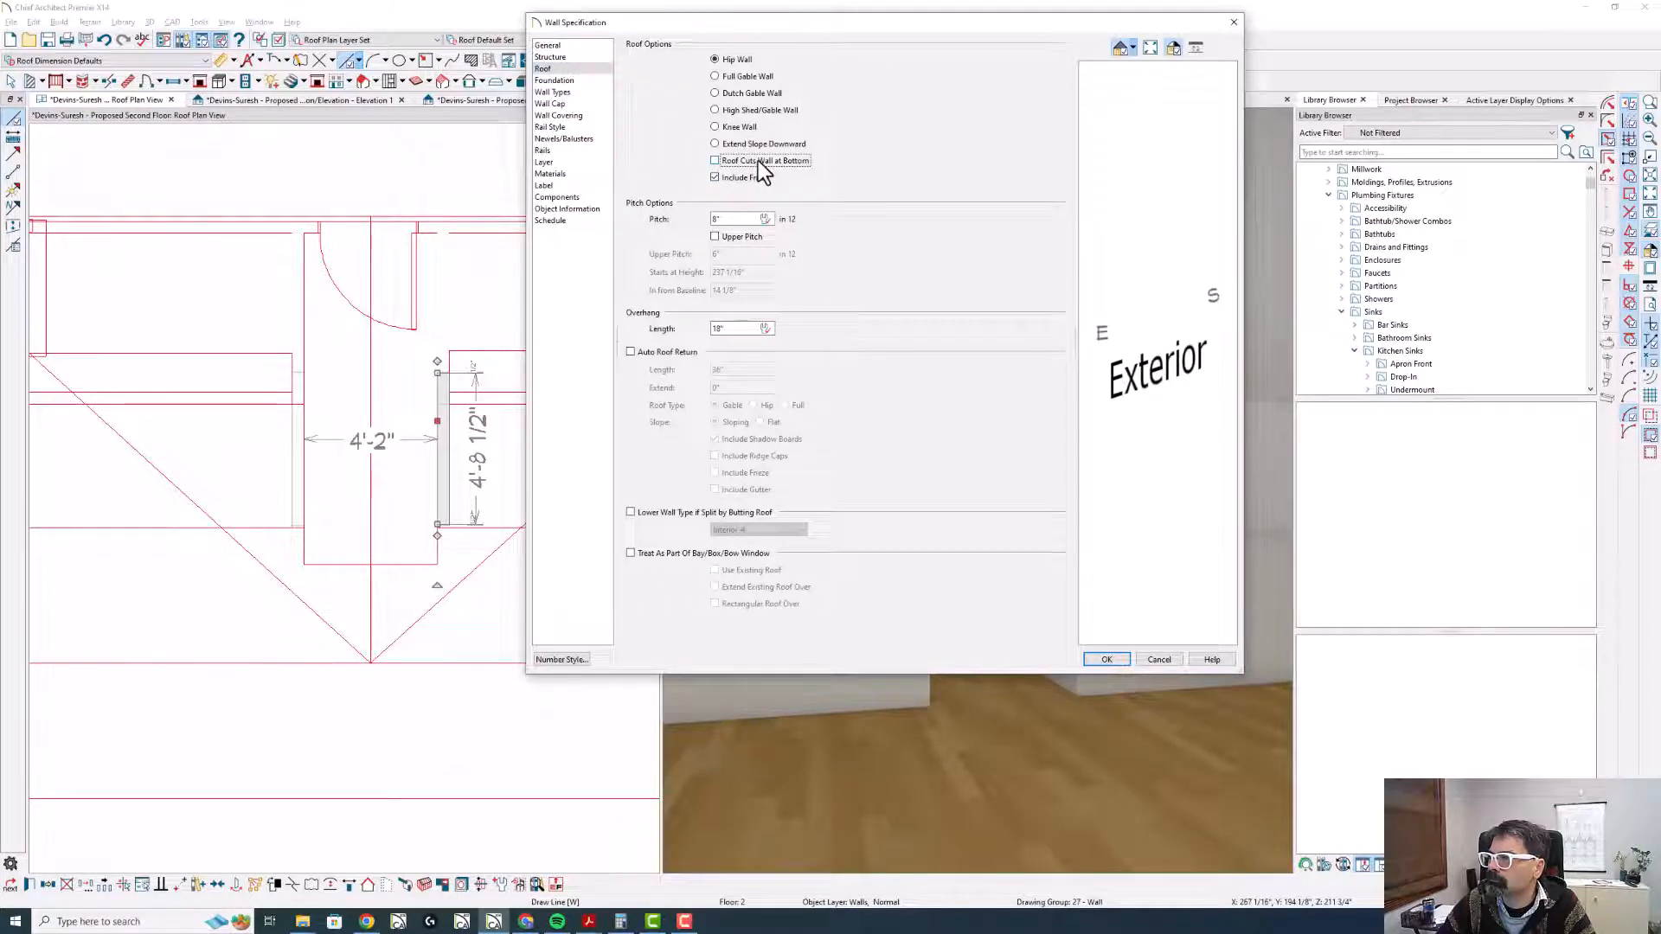
{"action": "key", "text": "Return"}
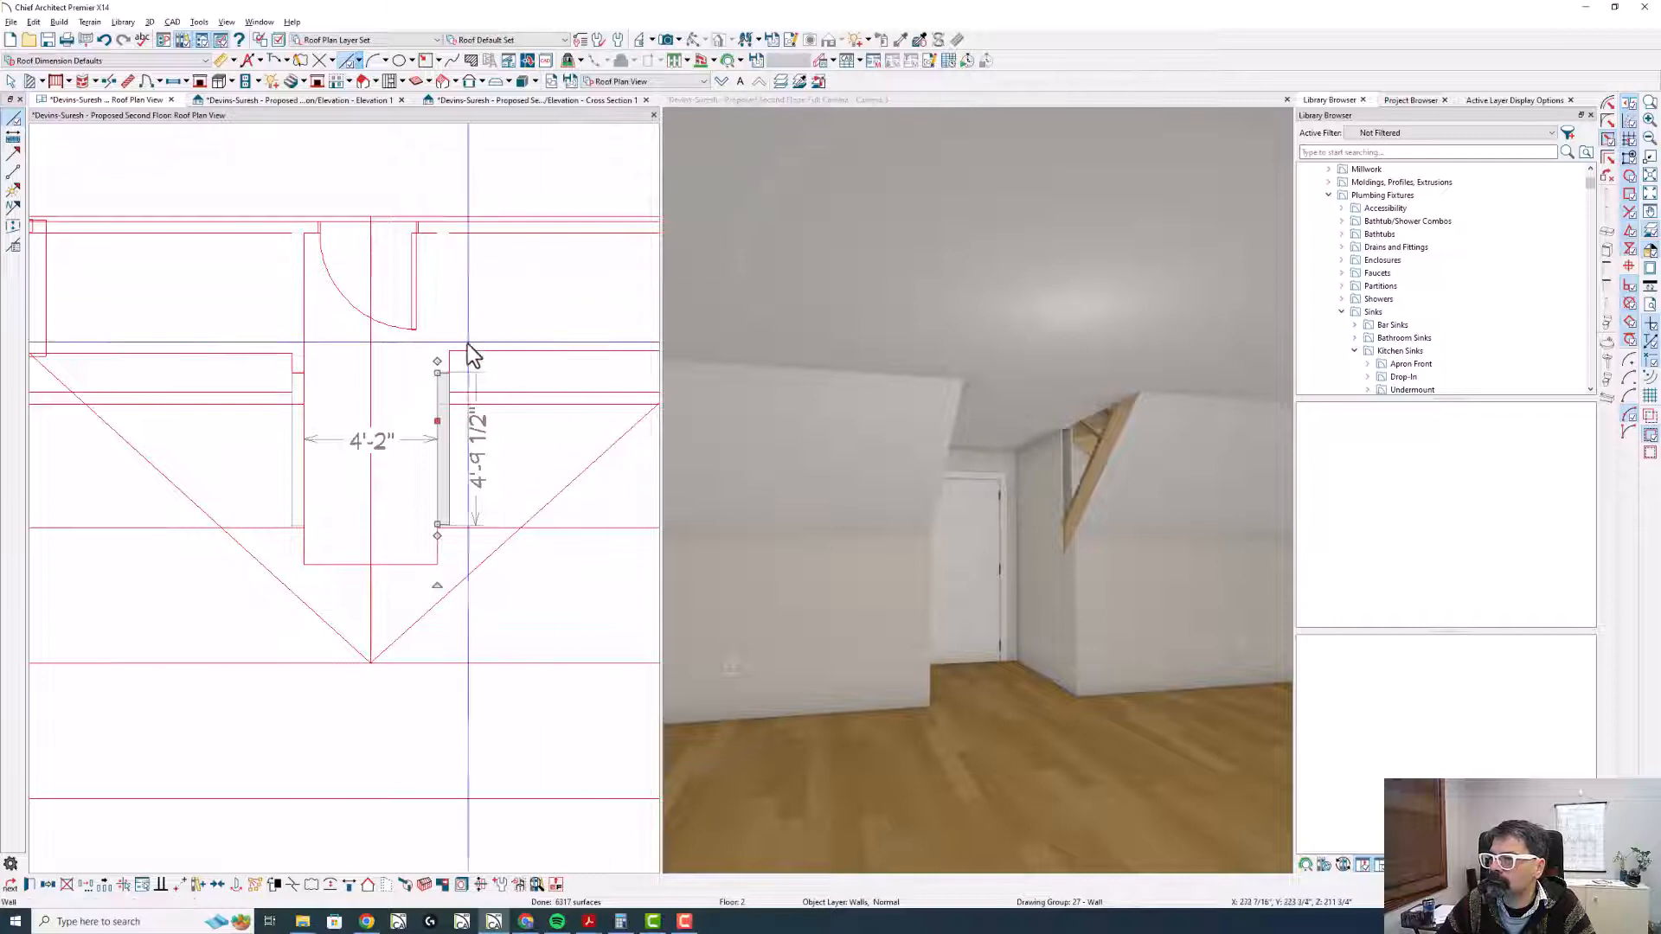
- Check the attic wall in Cross Section 1, return to the roof plan and close the Elevation 1 view
{"action": "left_click", "coordinate": [489, 101]}
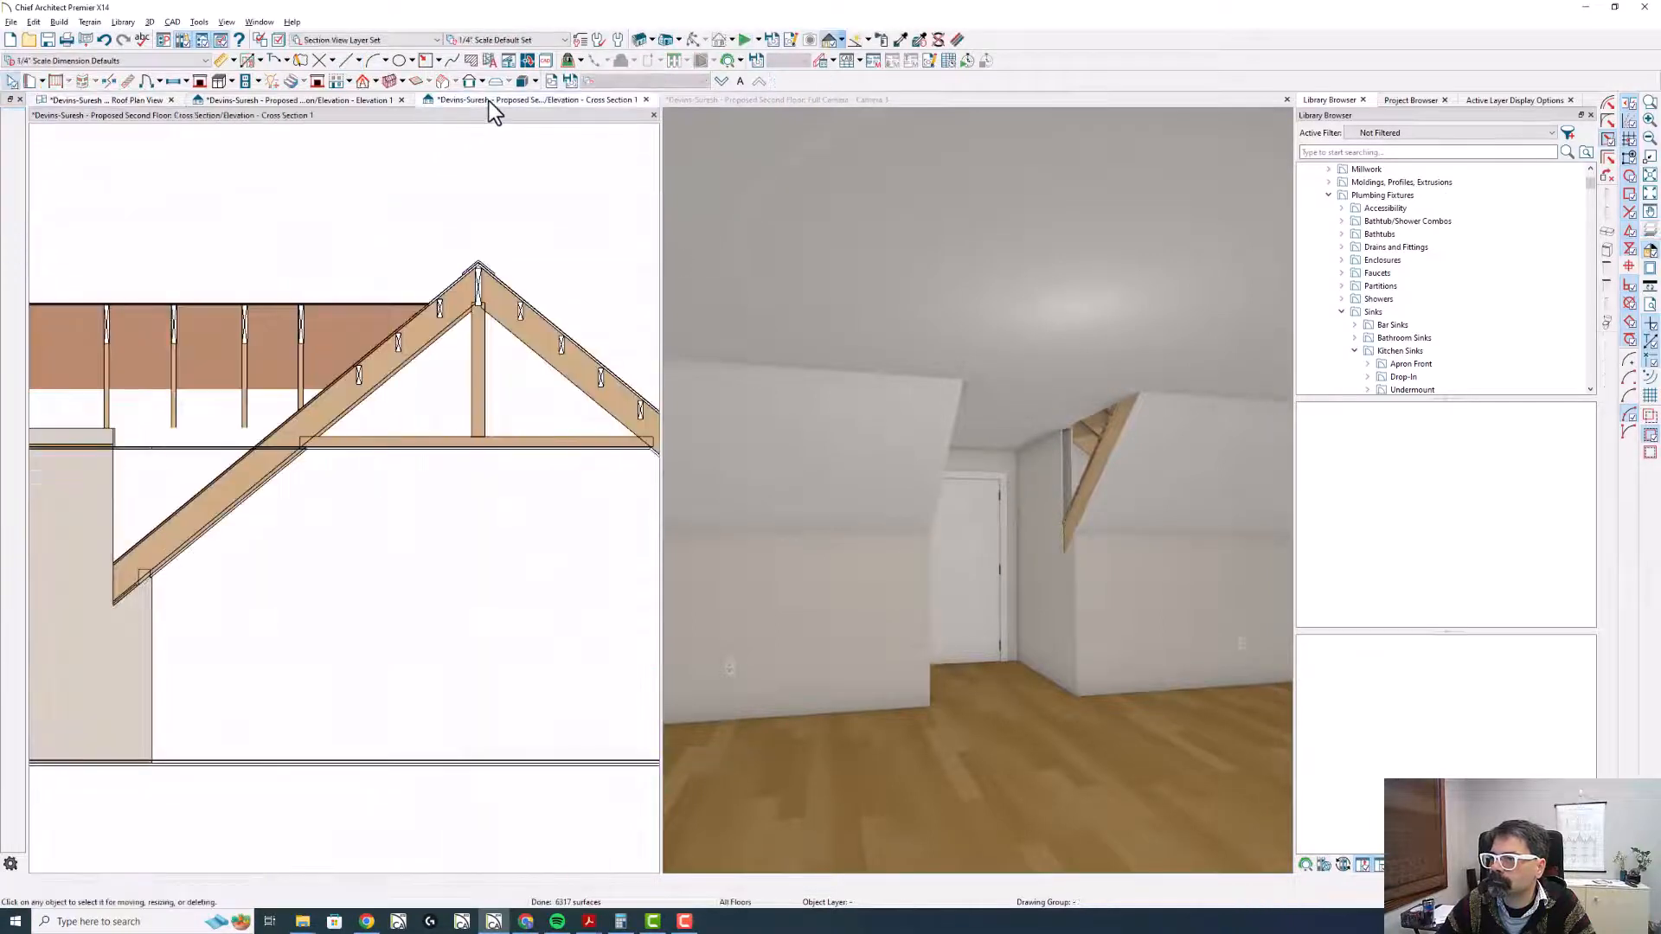
{"action": "left_click", "coordinate": [101, 516]}
{"action": "left_click", "coordinate": [318, 101]}
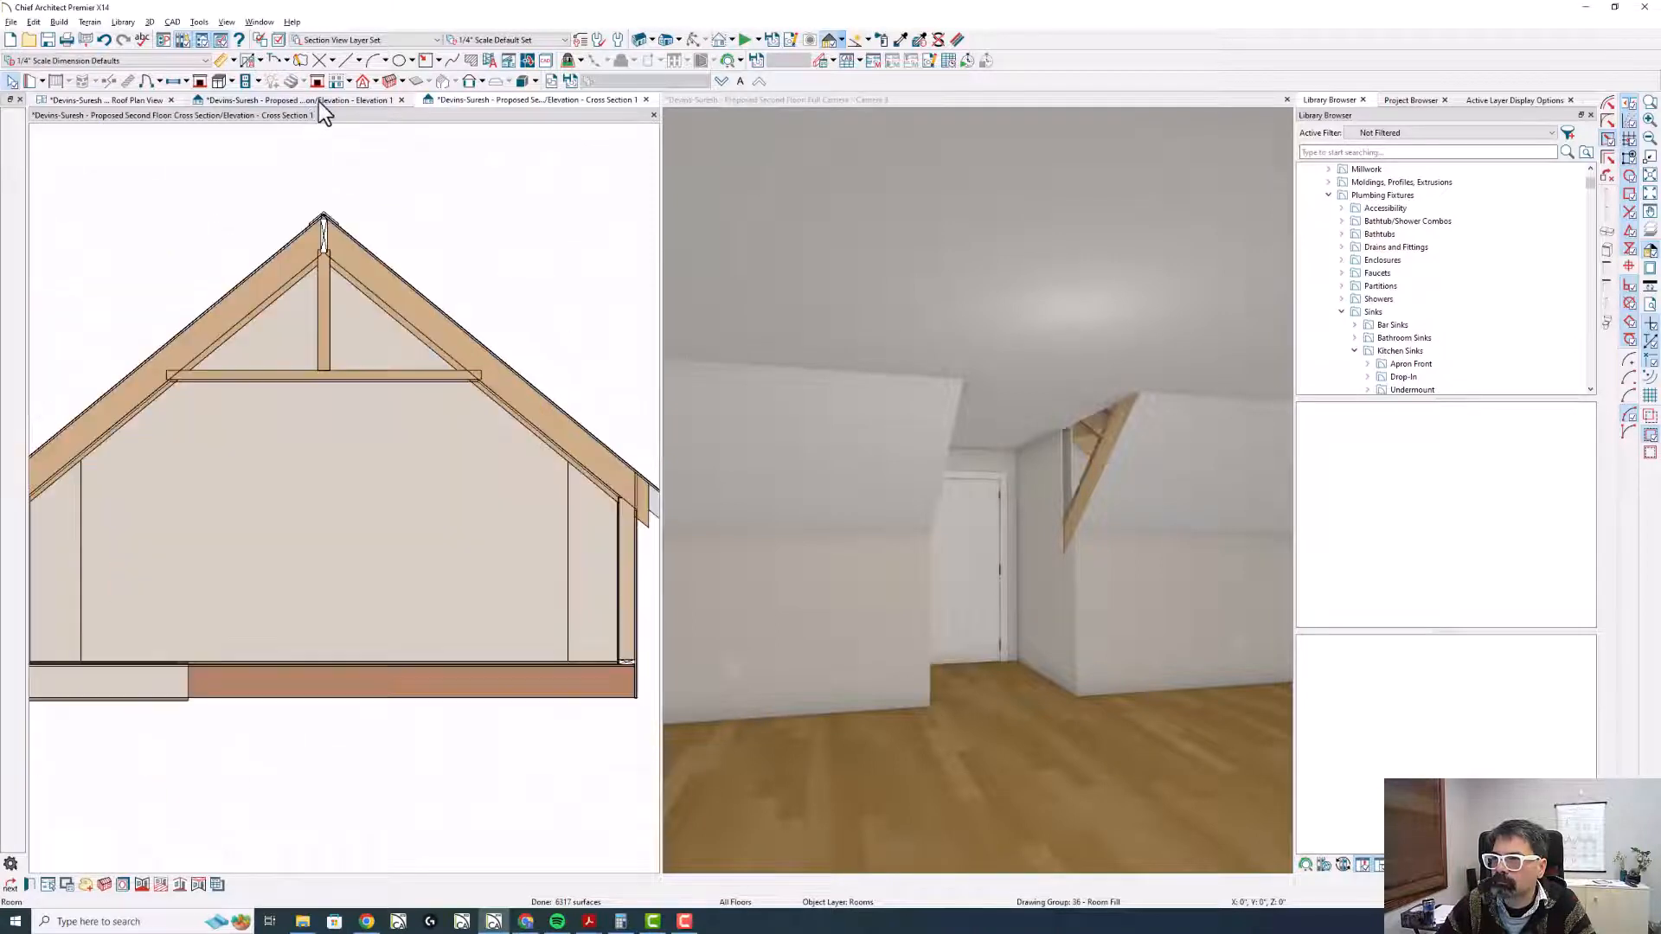
{"action": "left_click", "coordinate": [125, 102]}
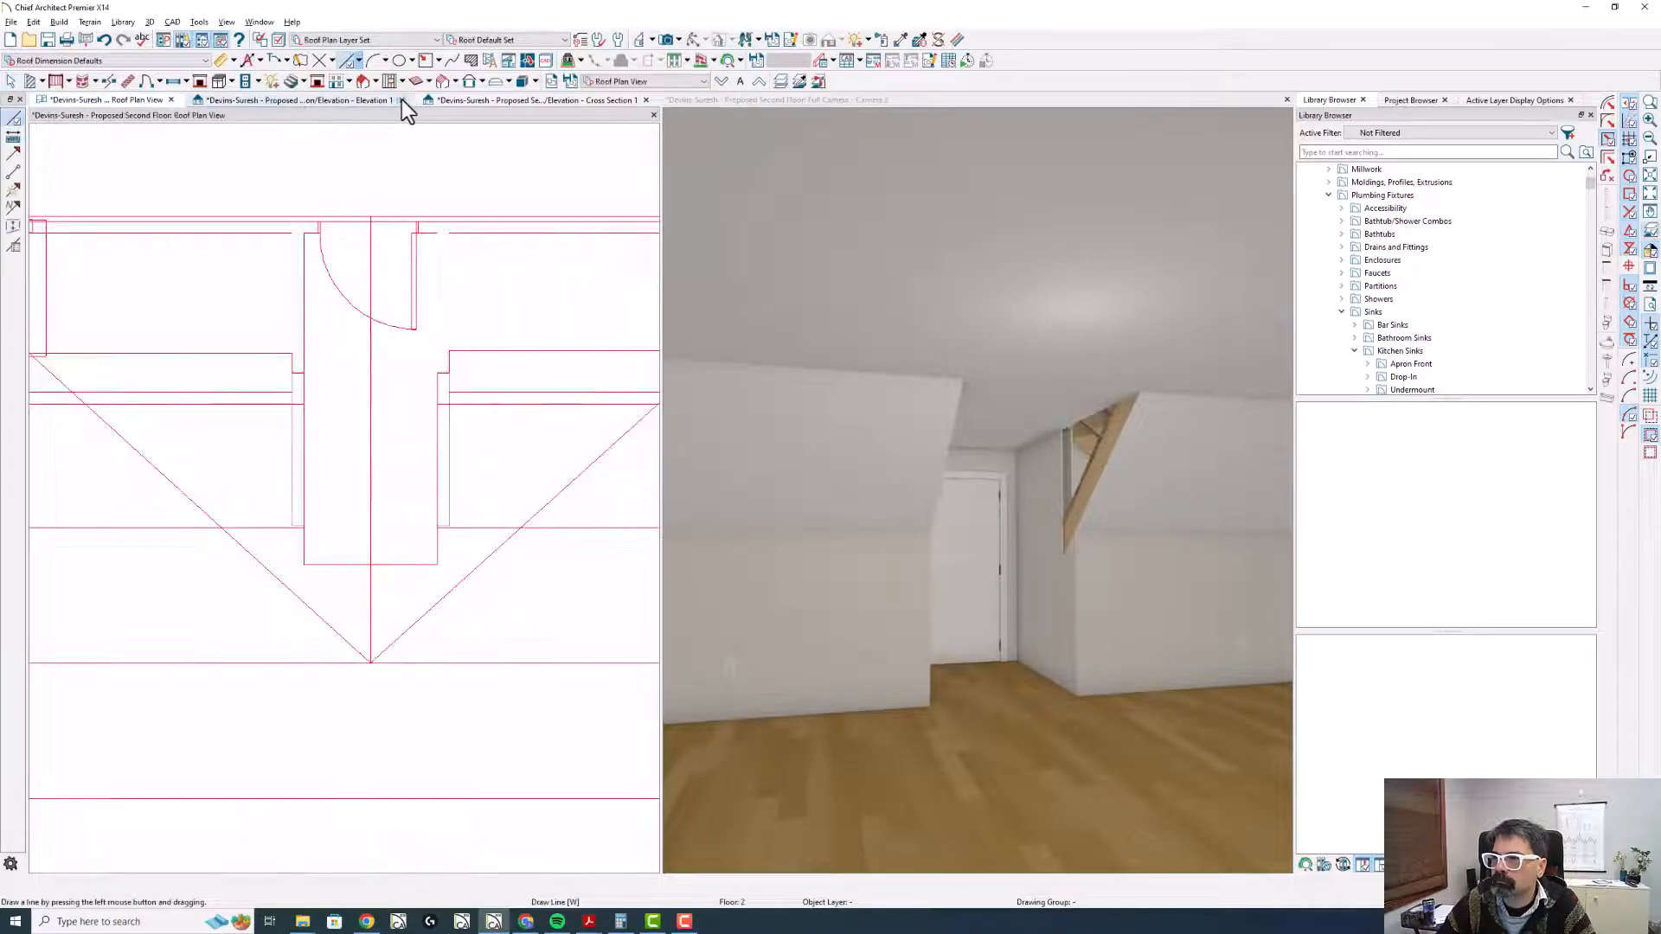
{"action": "left_click", "coordinate": [401, 100]}
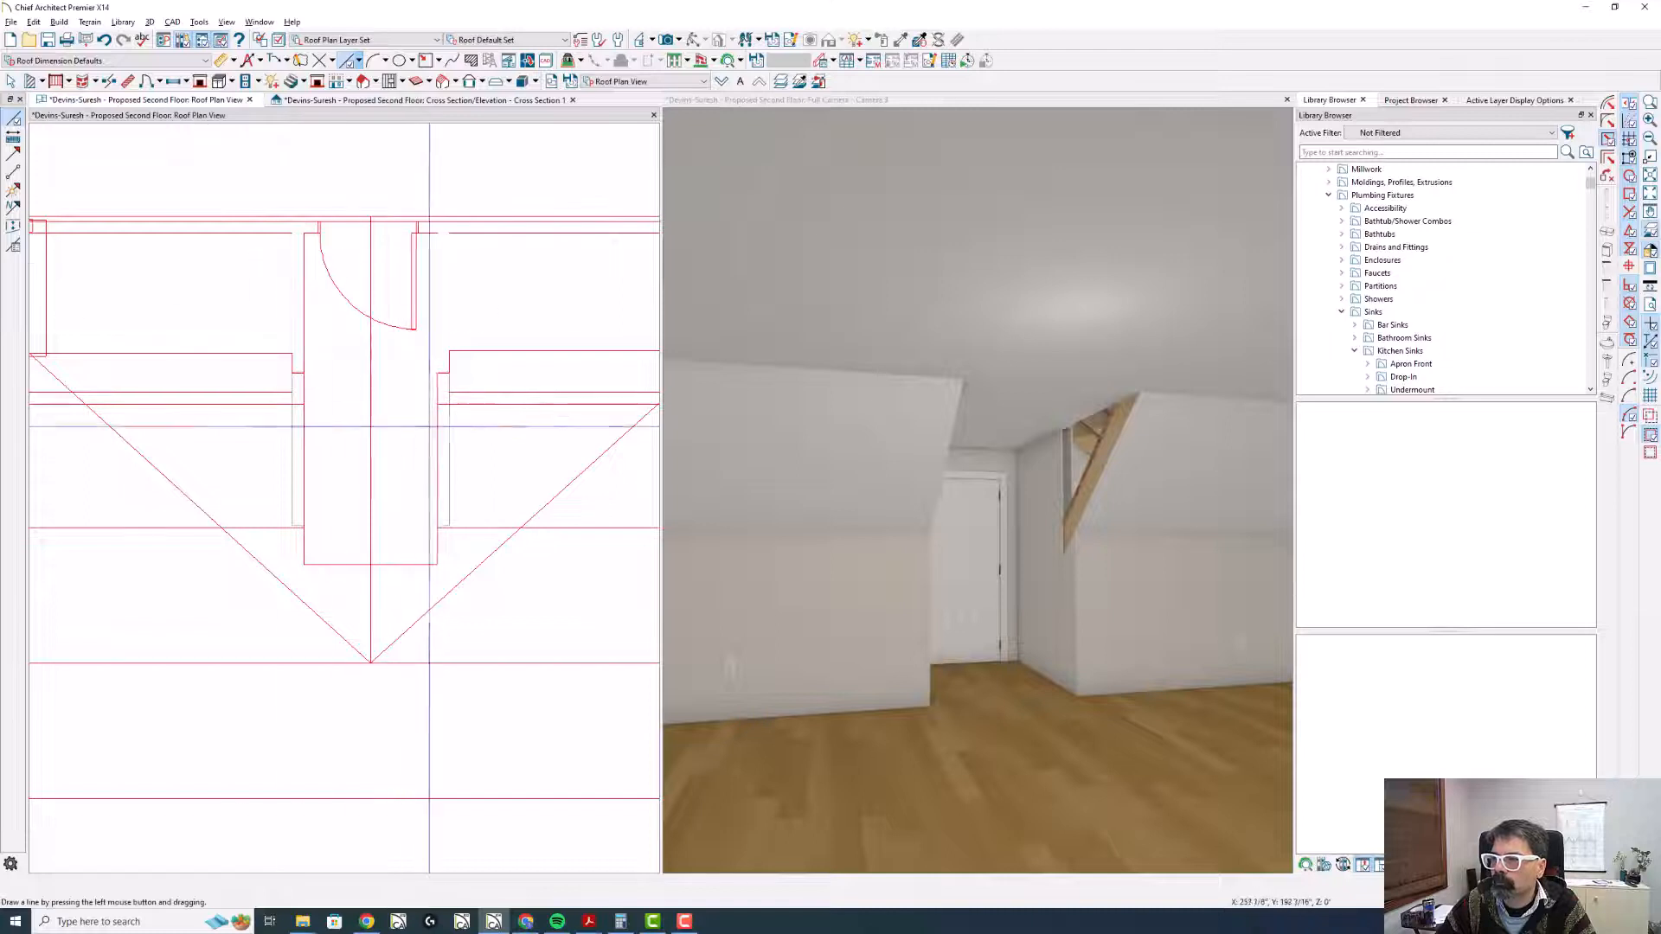
- Hide the reference floor in the plan so only the attic floor's own objects show
{"action": "left_click", "coordinate": [442, 450]}
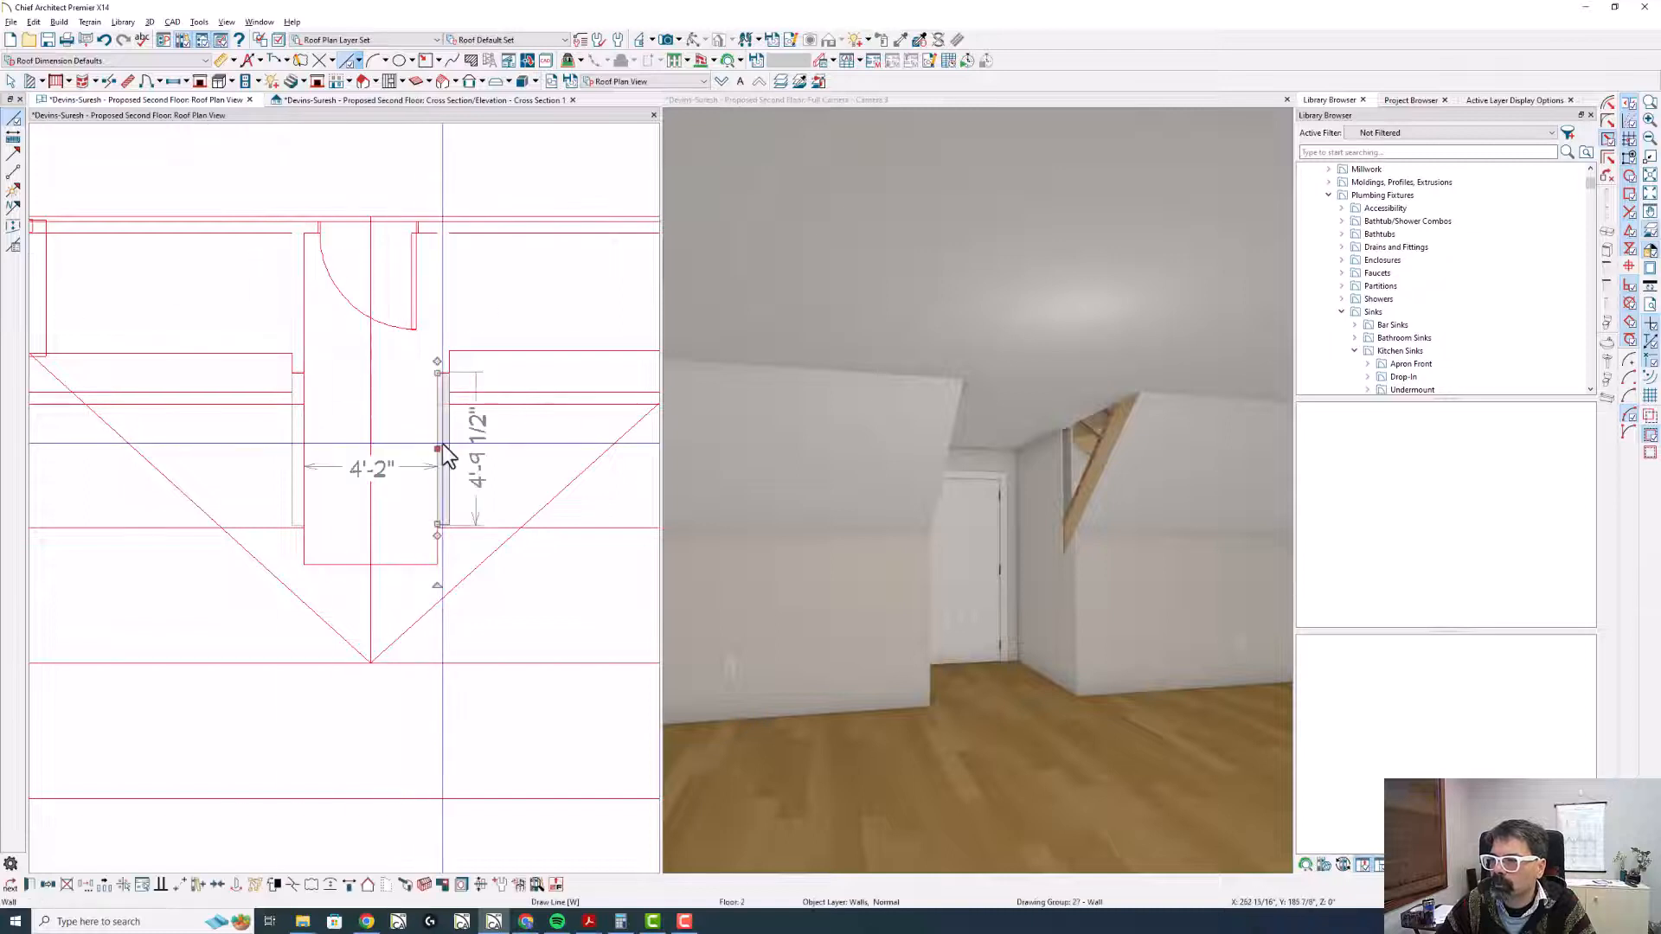
{"action": "left_click", "coordinate": [1652, 250]}
{"action": "left_click", "coordinate": [1651, 250]}
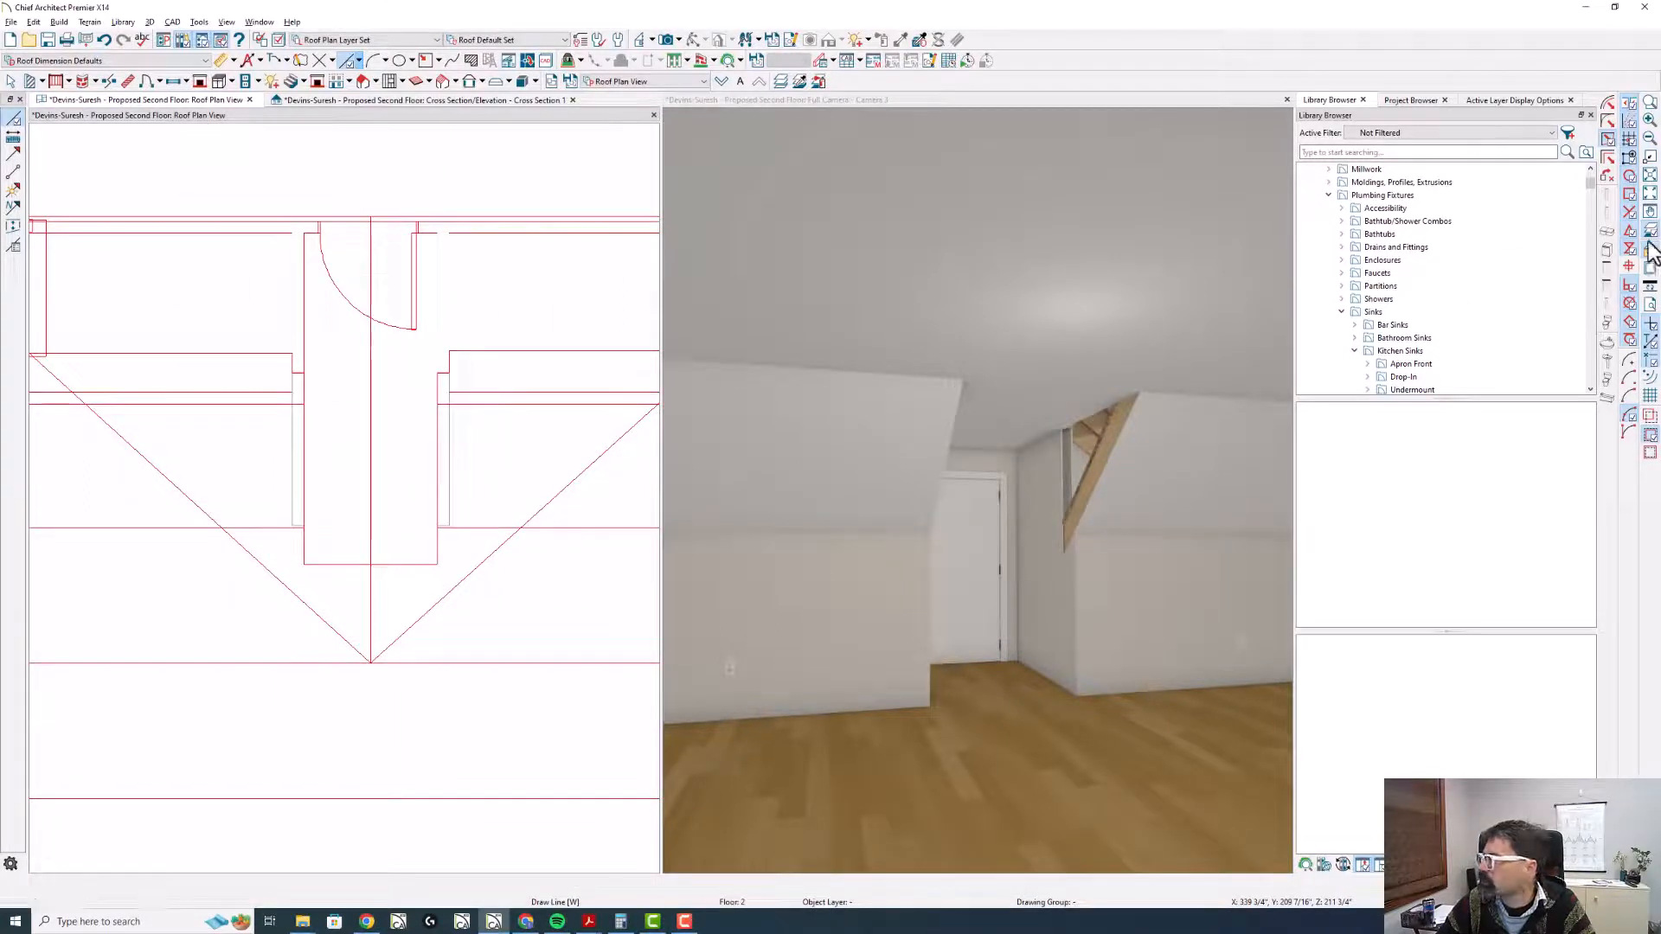
{"action": "left_click", "coordinate": [1649, 236]}
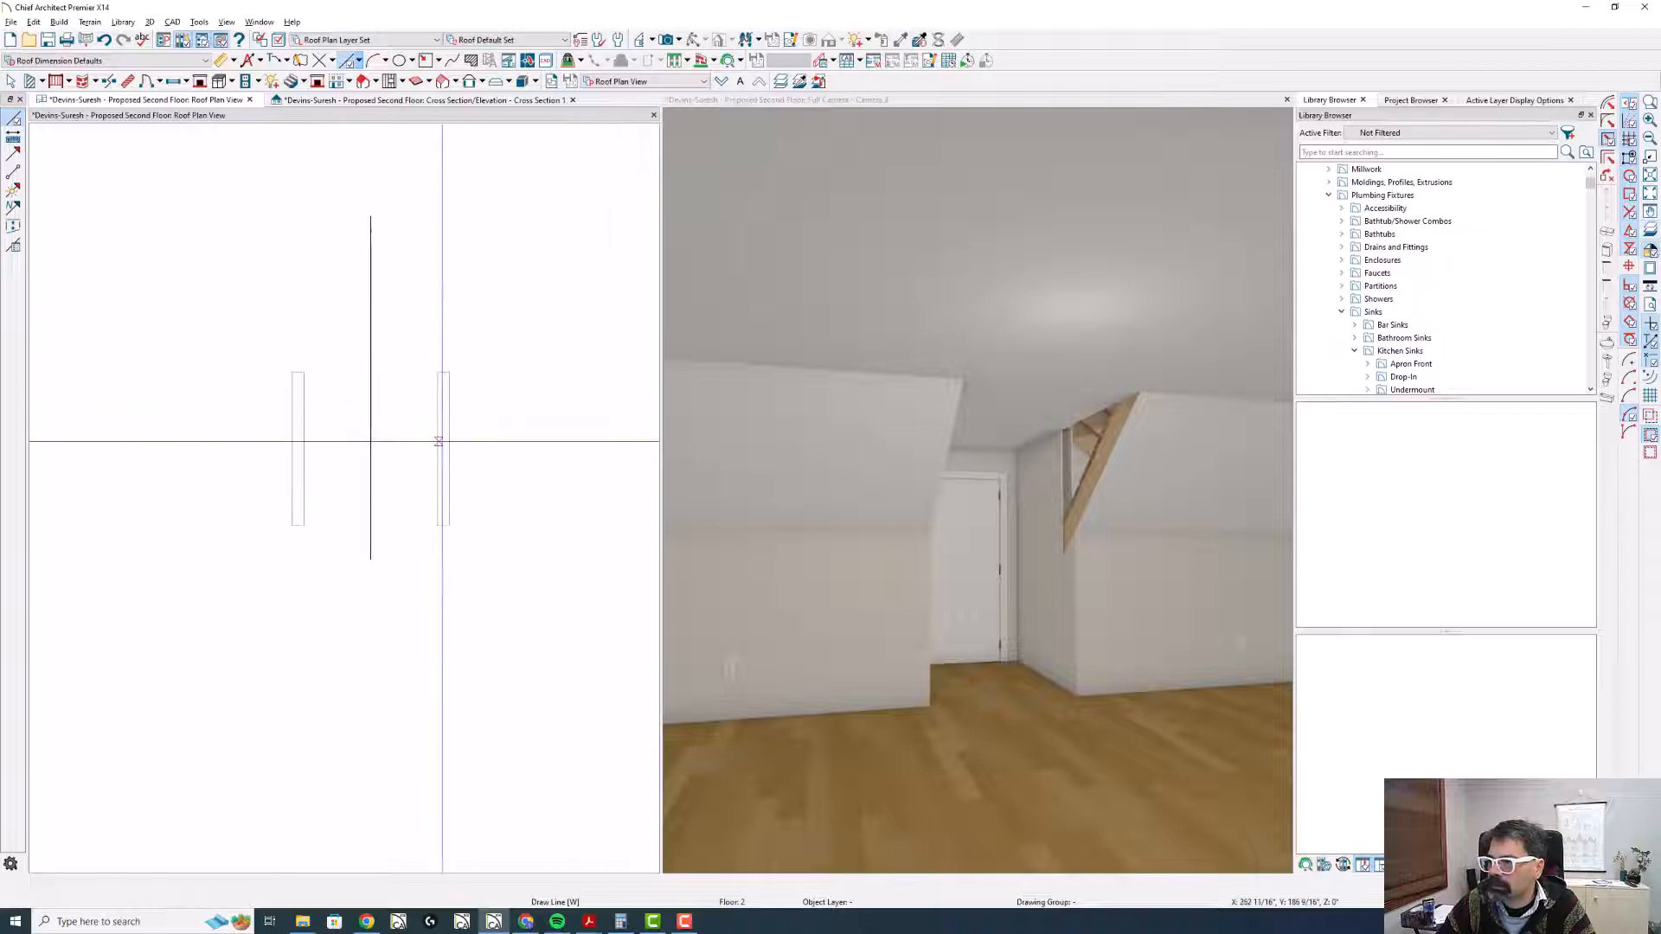
- Set the hinge-side attic wall to use Default Wall Bottom Height
{"action": "left_click", "coordinate": [441, 450]}
{"action": "double_click", "coordinate": [446, 454]}
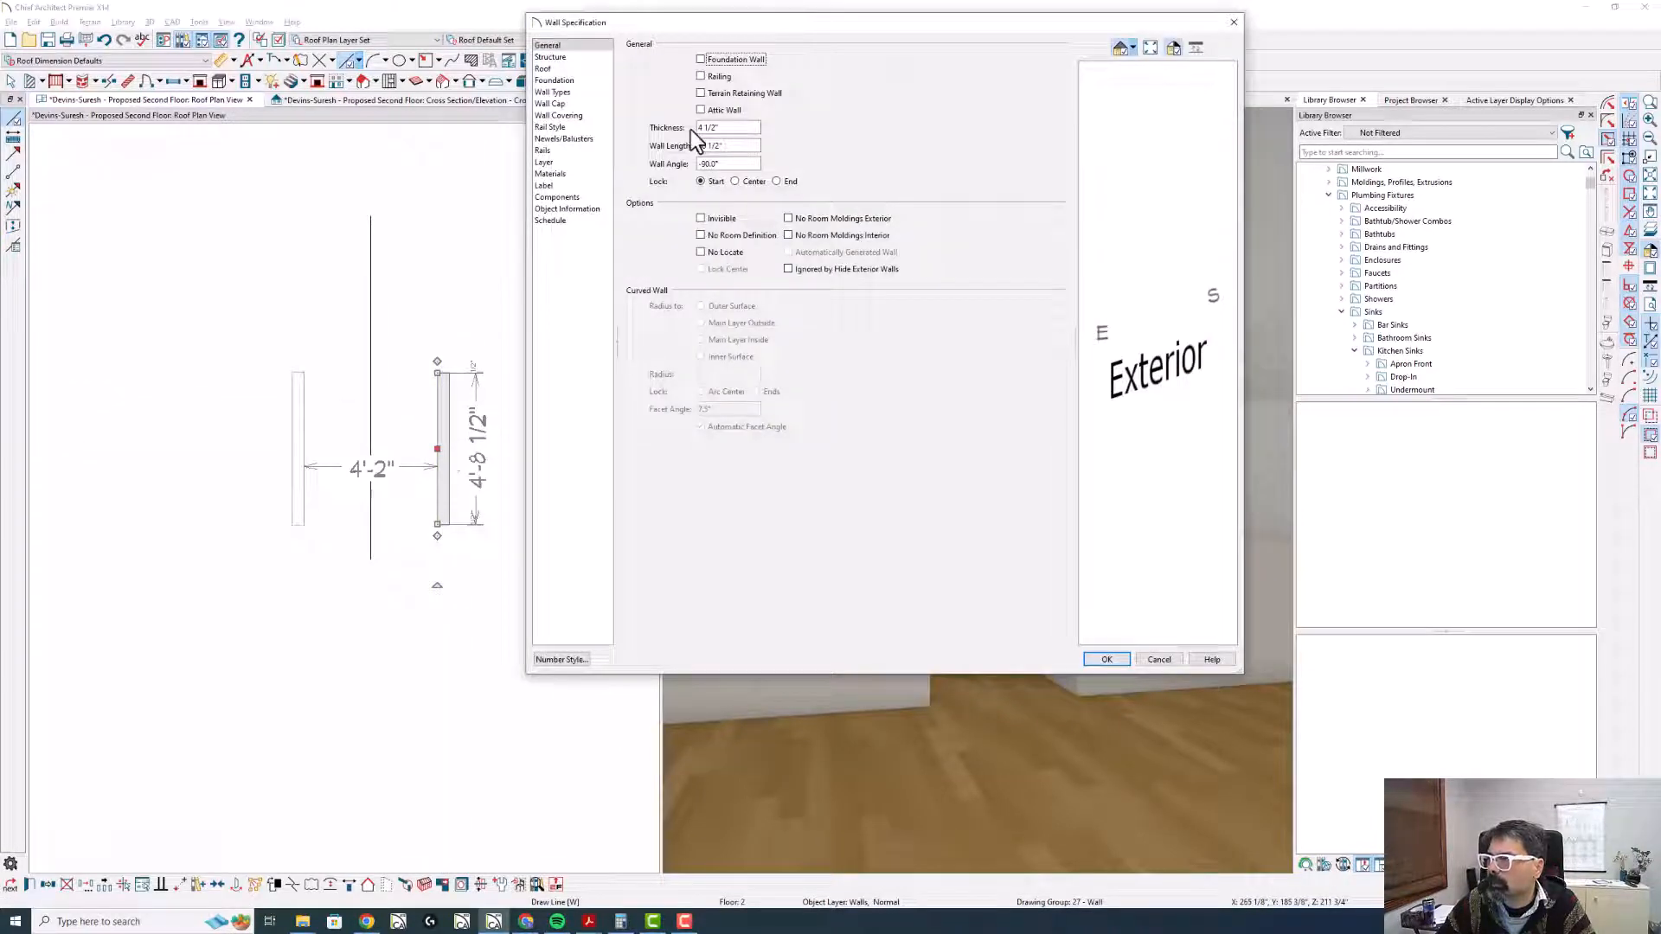
{"action": "left_click", "coordinate": [585, 60]}
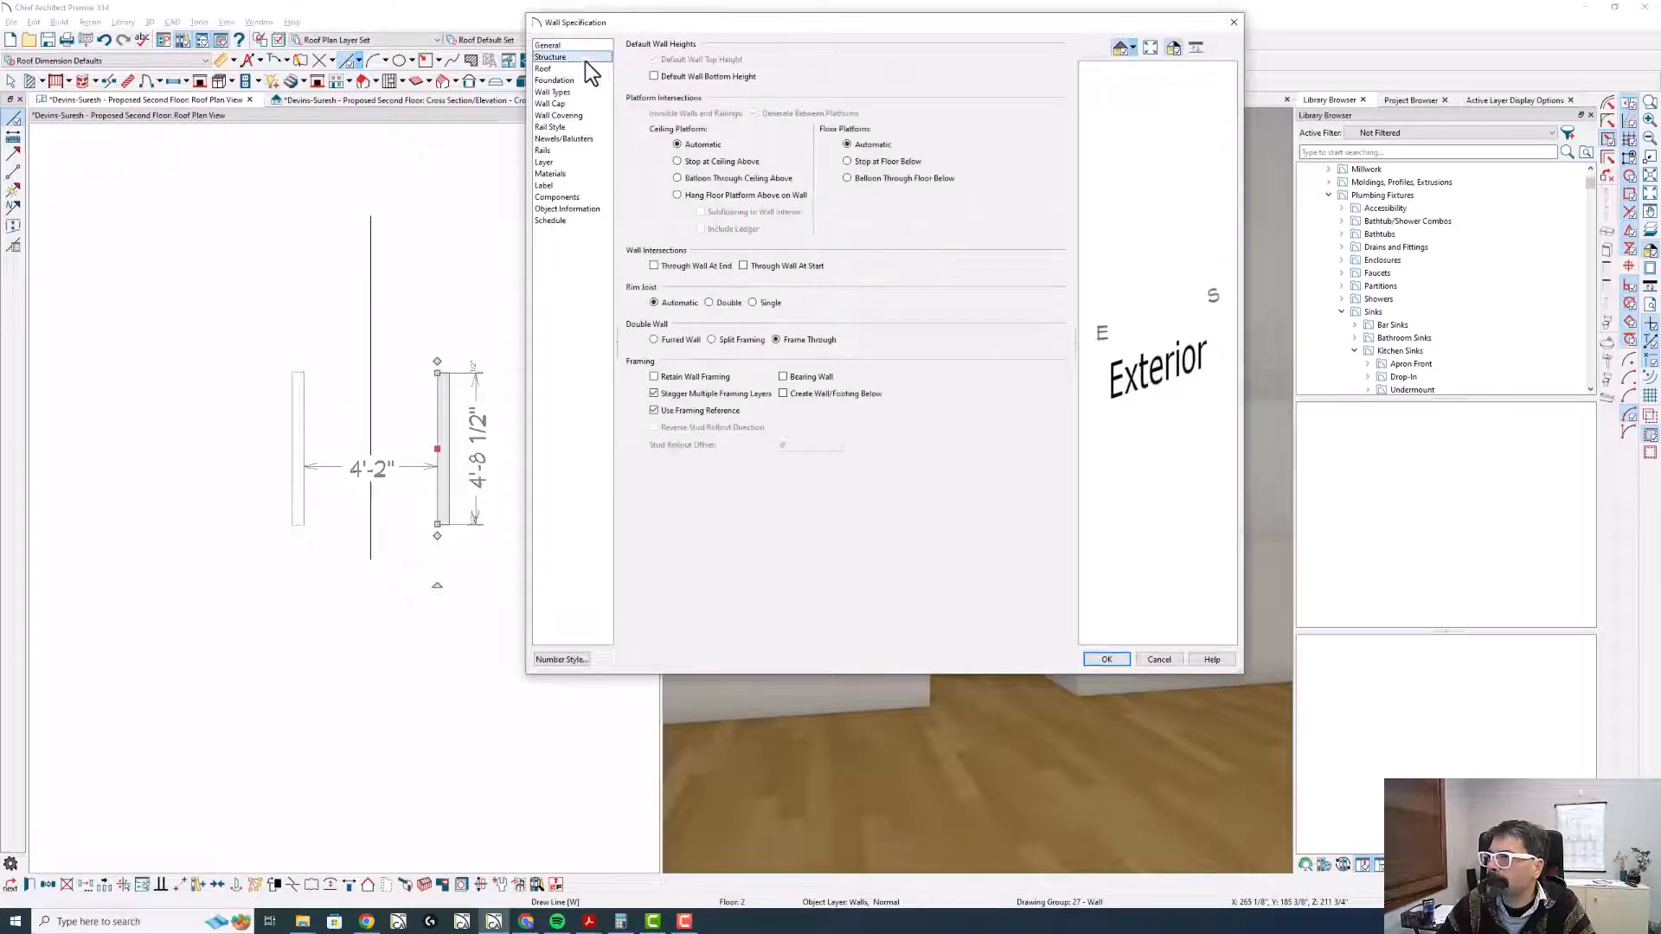
{"action": "left_click", "coordinate": [682, 73]}
{"action": "key", "text": "Return"}
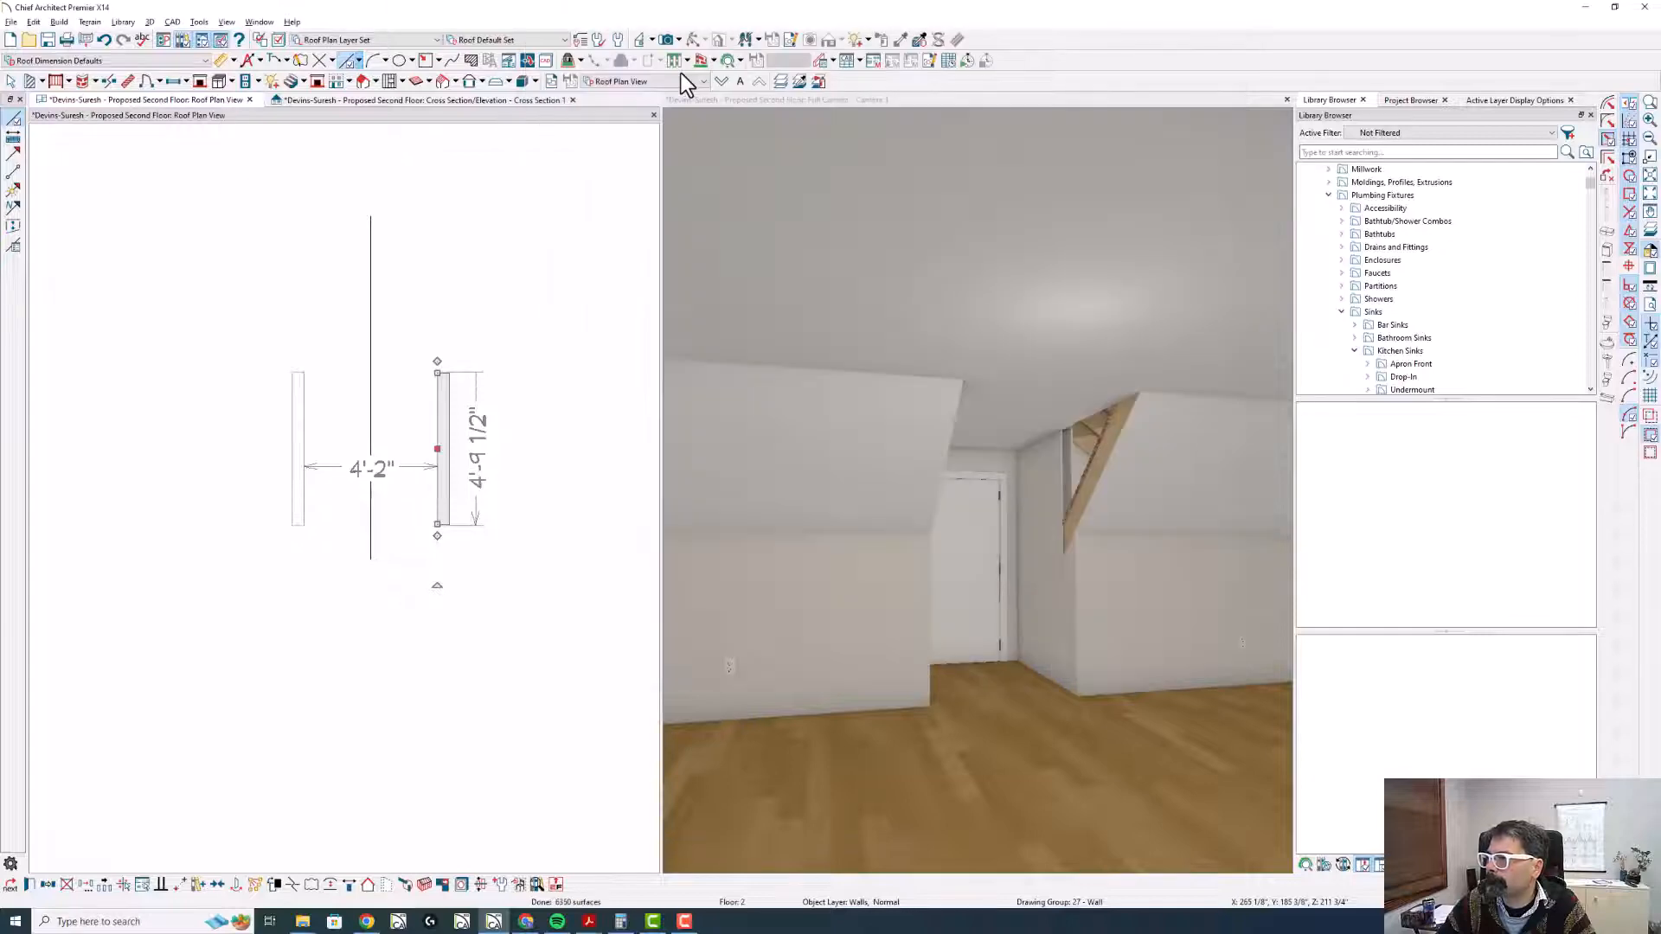
- Turn the Roof Cuts Wall at Bottom option back on for the hinge-side attic wall from the cross section
{"action": "left_click", "coordinate": [400, 100]}
{"action": "left_click", "coordinate": [198, 417]}
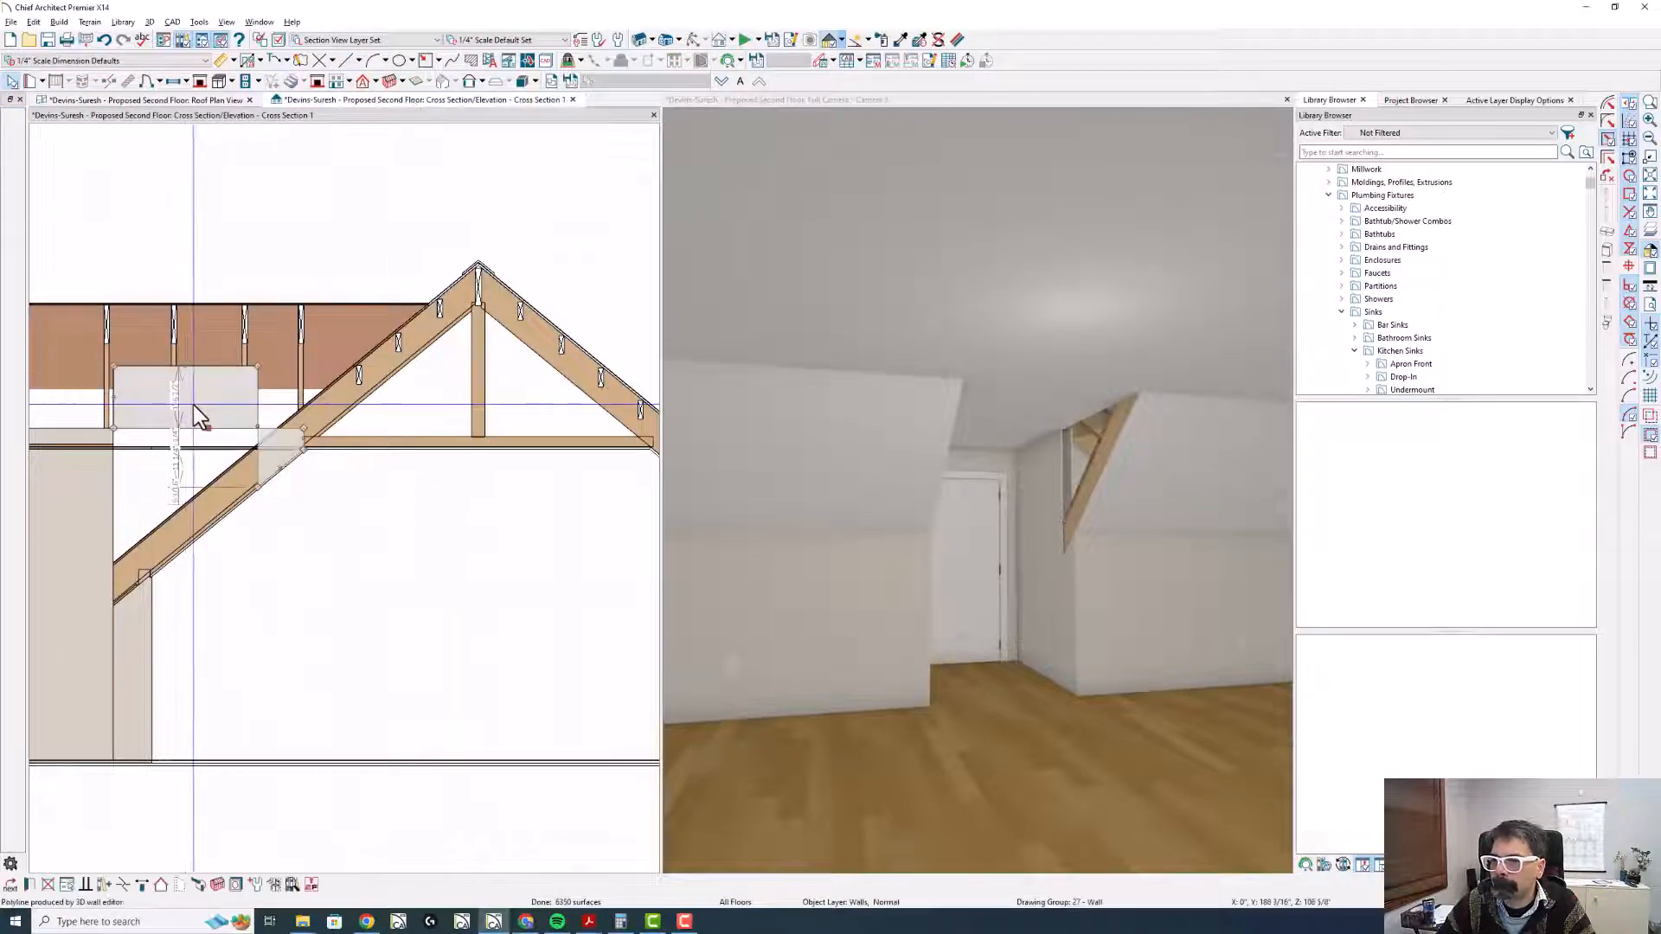
{"action": "double_click", "coordinate": [198, 417]}
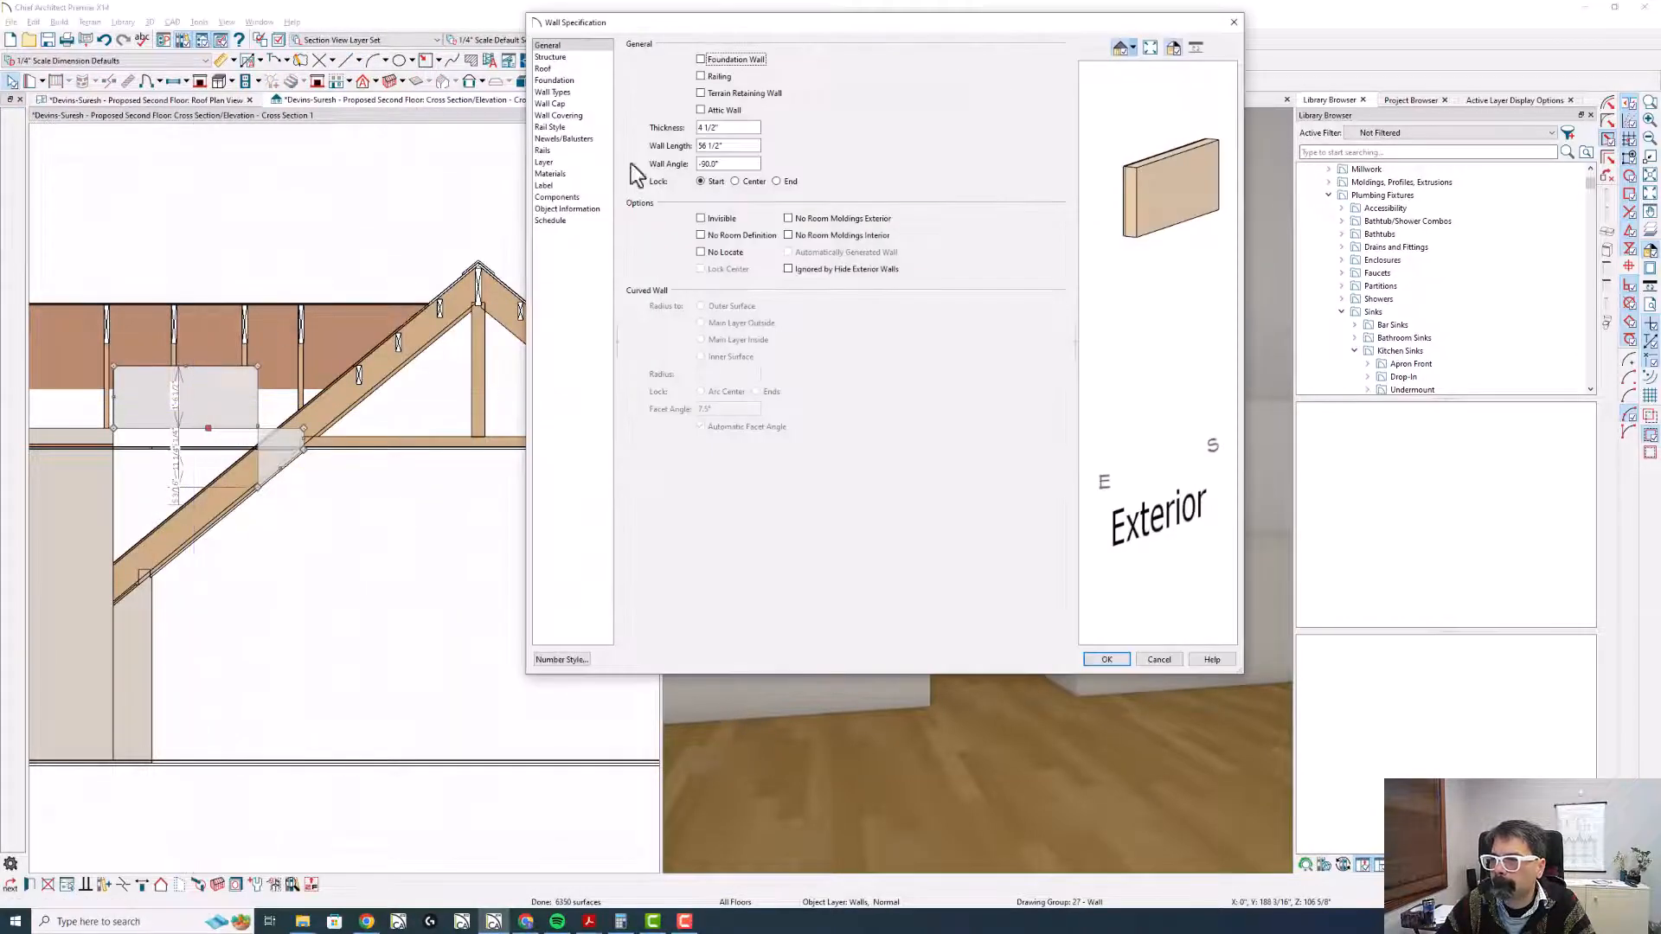
{"action": "left_click", "coordinate": [582, 70]}
{"action": "left_click", "coordinate": [738, 163]}
{"action": "key", "text": "Return"}
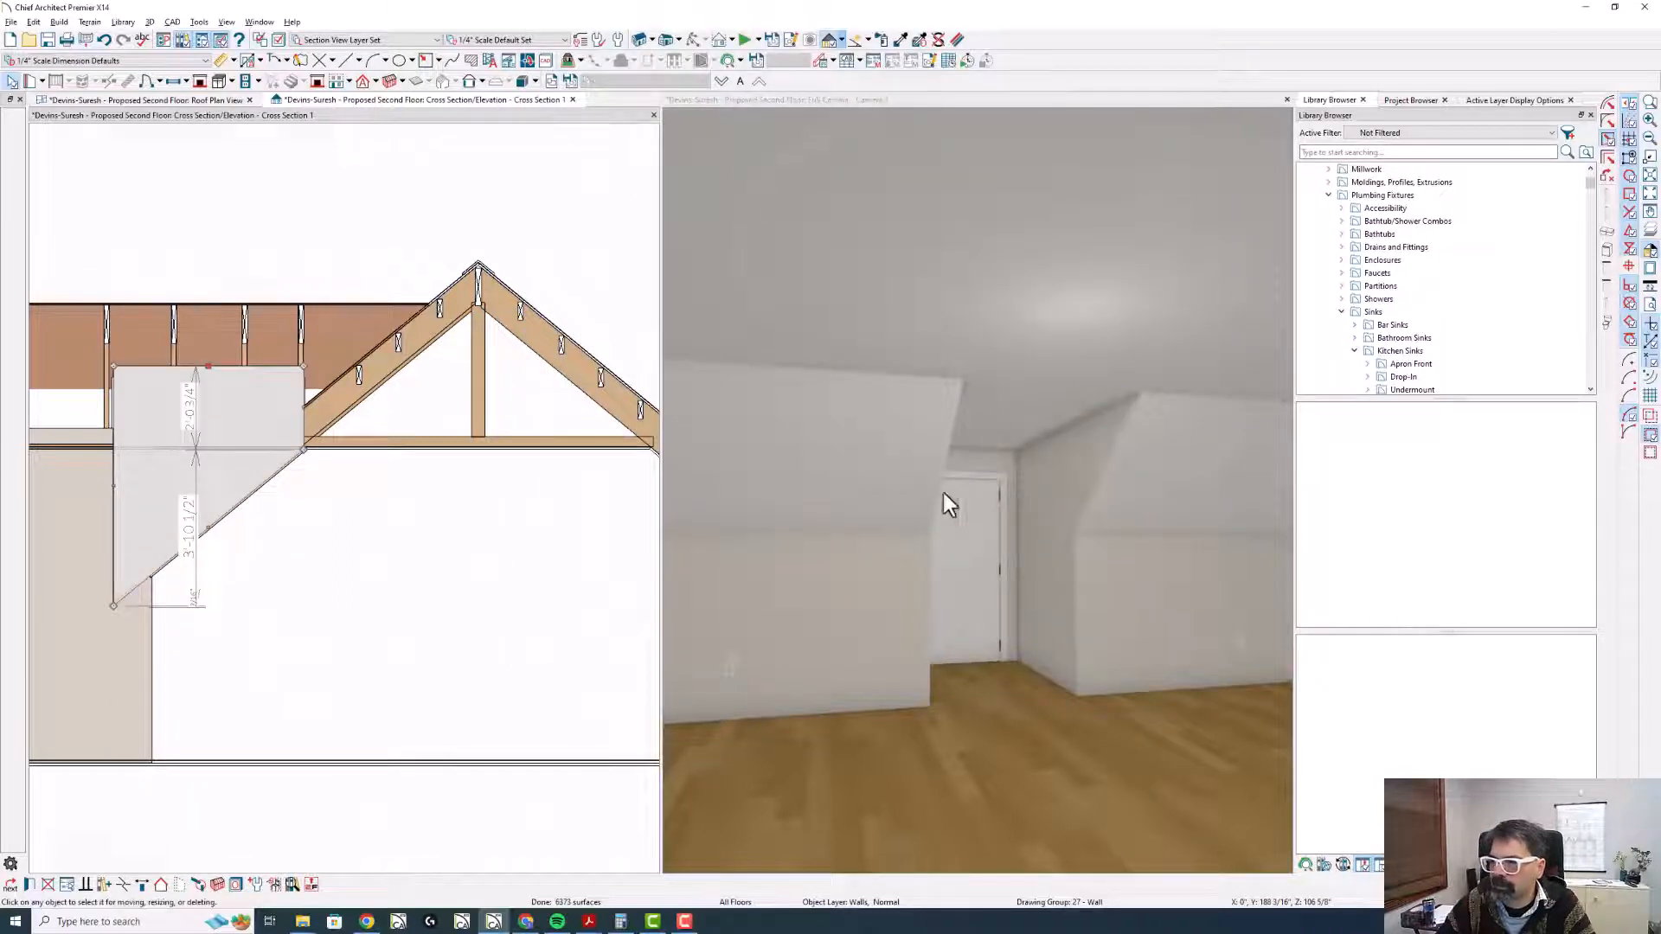
- Replace the open cross section with a new one cut through the plan at the latch-side attic wall
{"action": "left_click", "coordinate": [572, 100]}
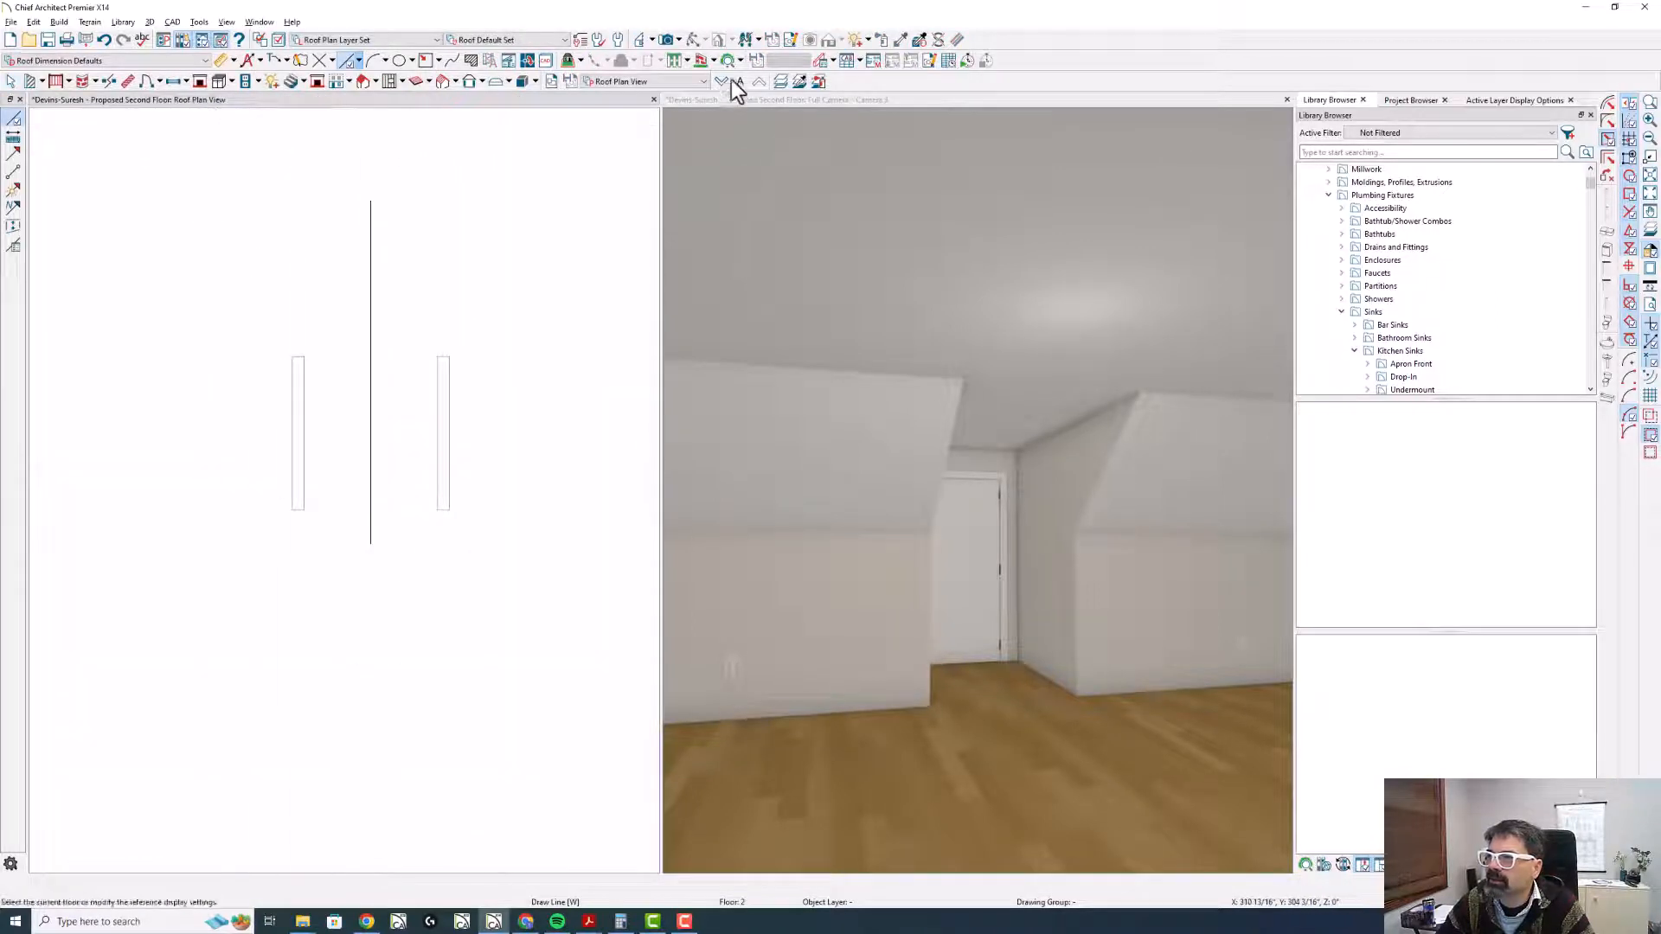
{"action": "left_click", "coordinate": [641, 40]}
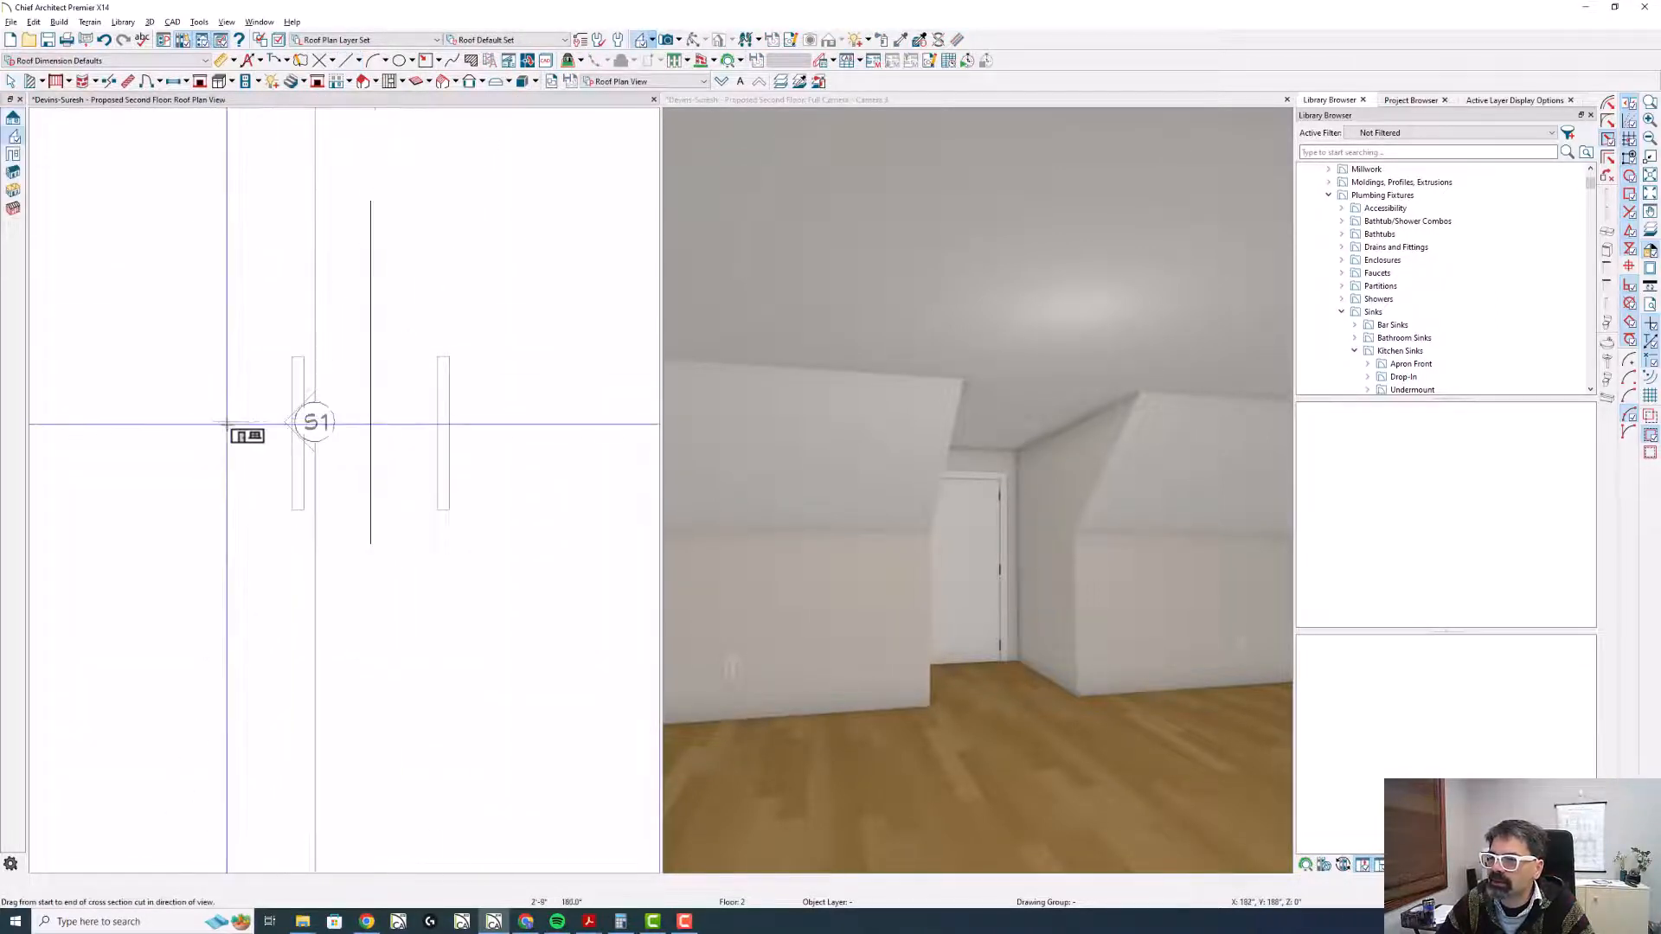
{"action": "left_click_drag", "start_coordinate": [227, 424], "coordinate": [382, 450]}
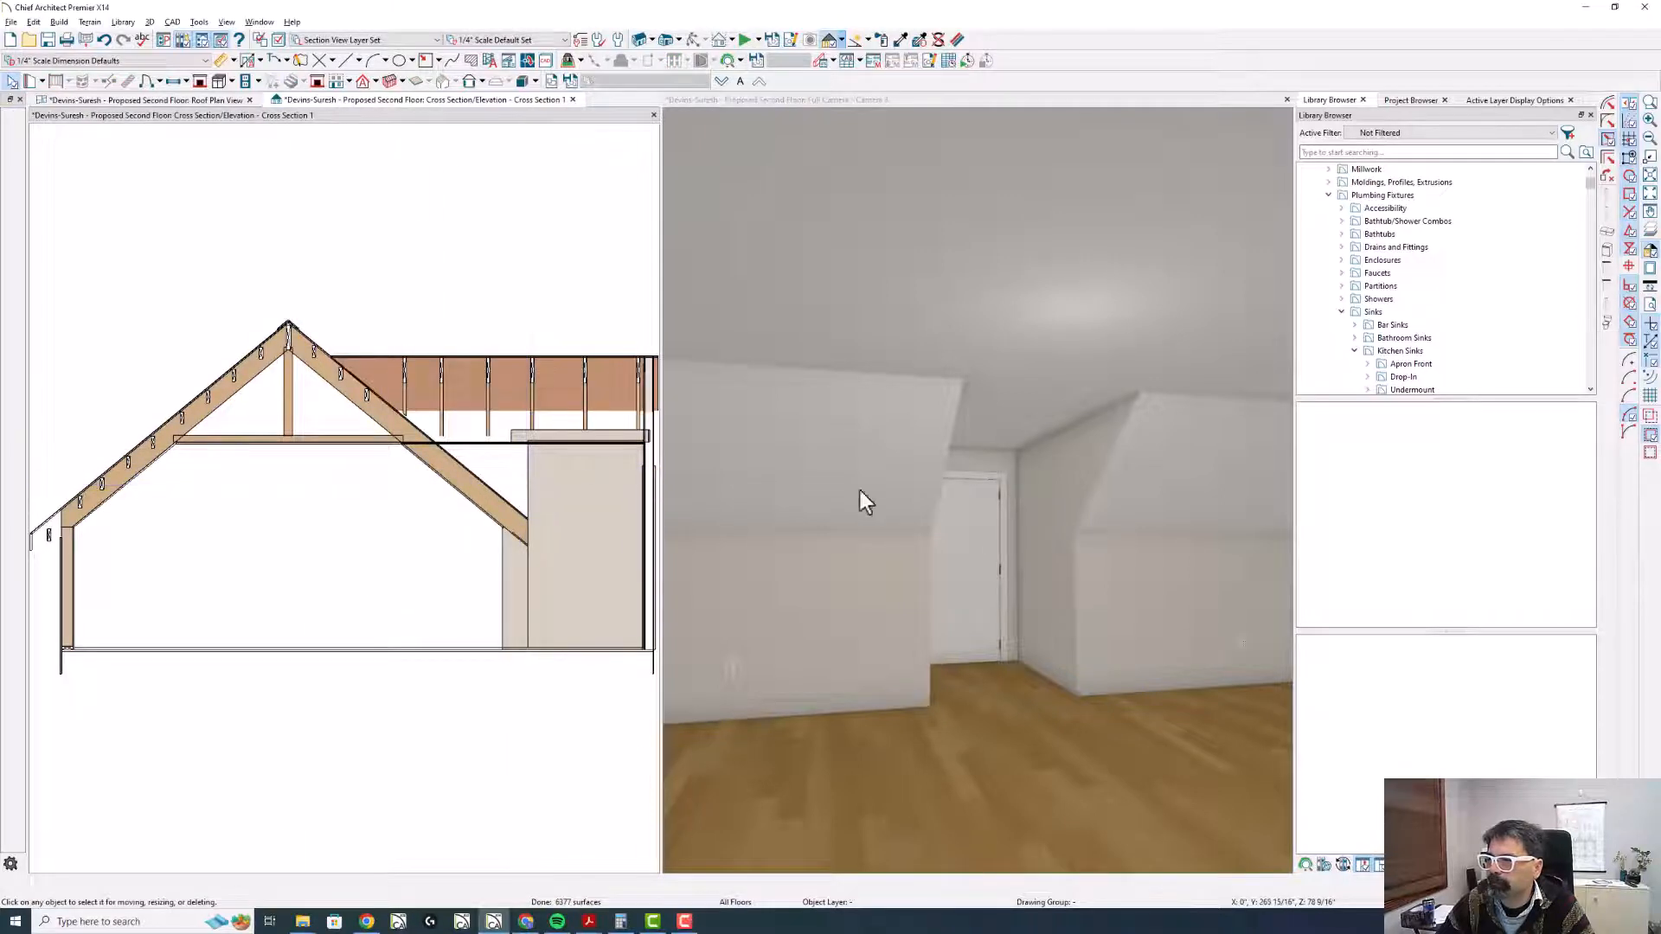
- Set the latch-side attic wall in the roof plan to use Default Wall Bottom Height
{"action": "left_click_drag", "start_coordinate": [907, 586], "coordinate": [839, 580]}
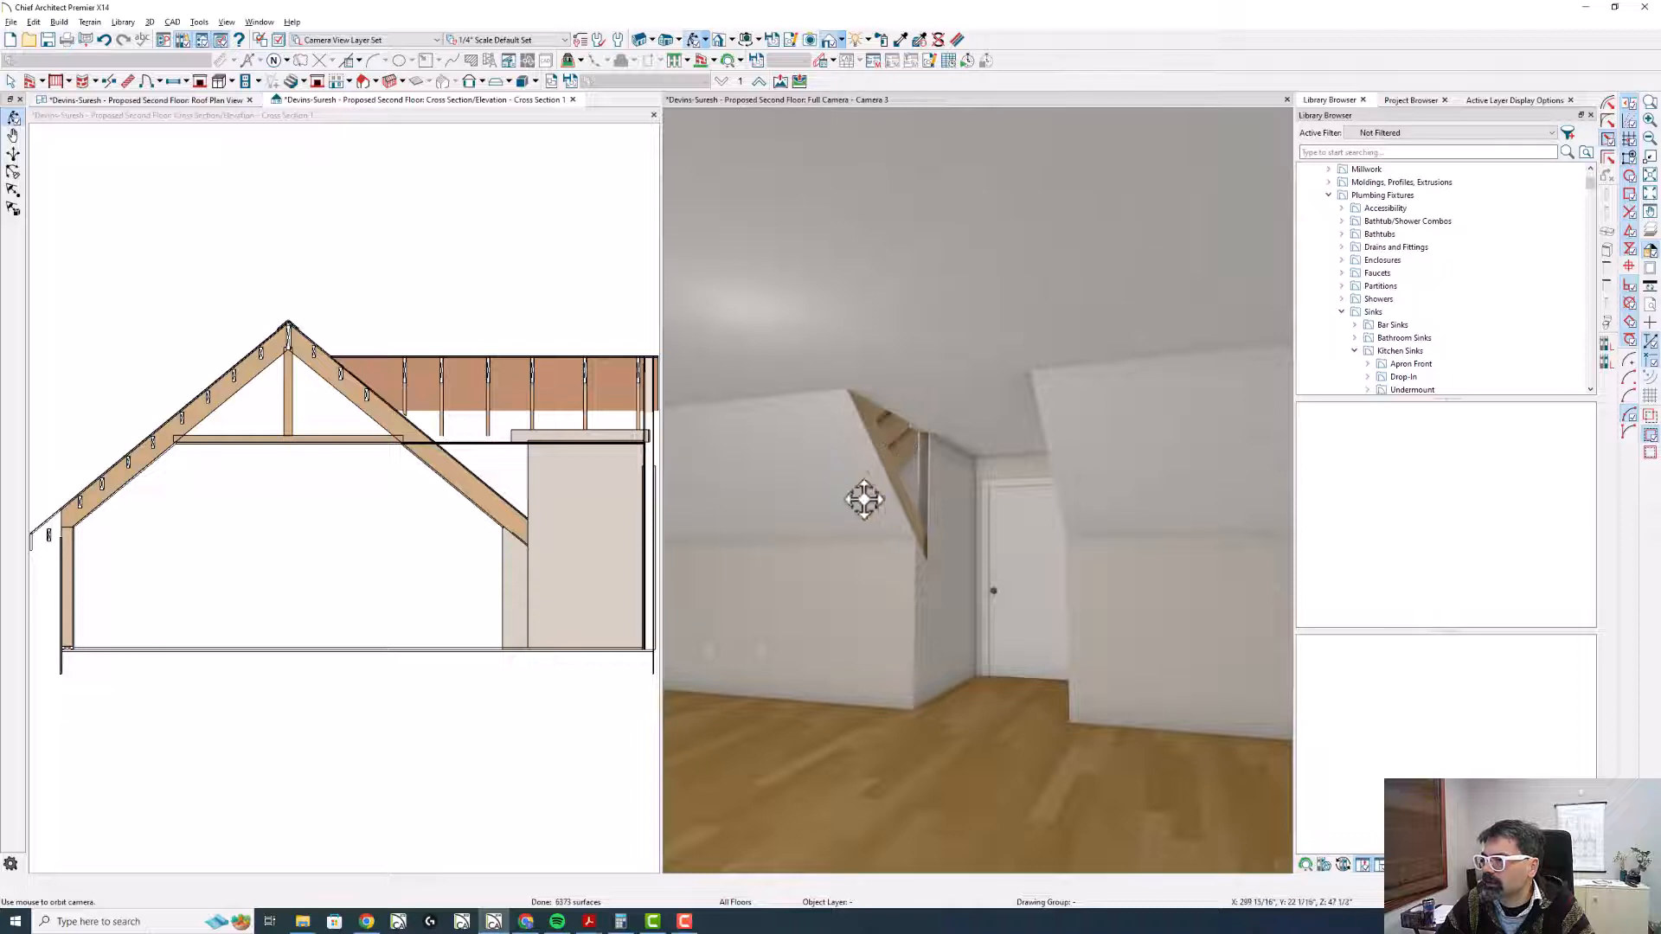
{"action": "left_click", "coordinate": [164, 101]}
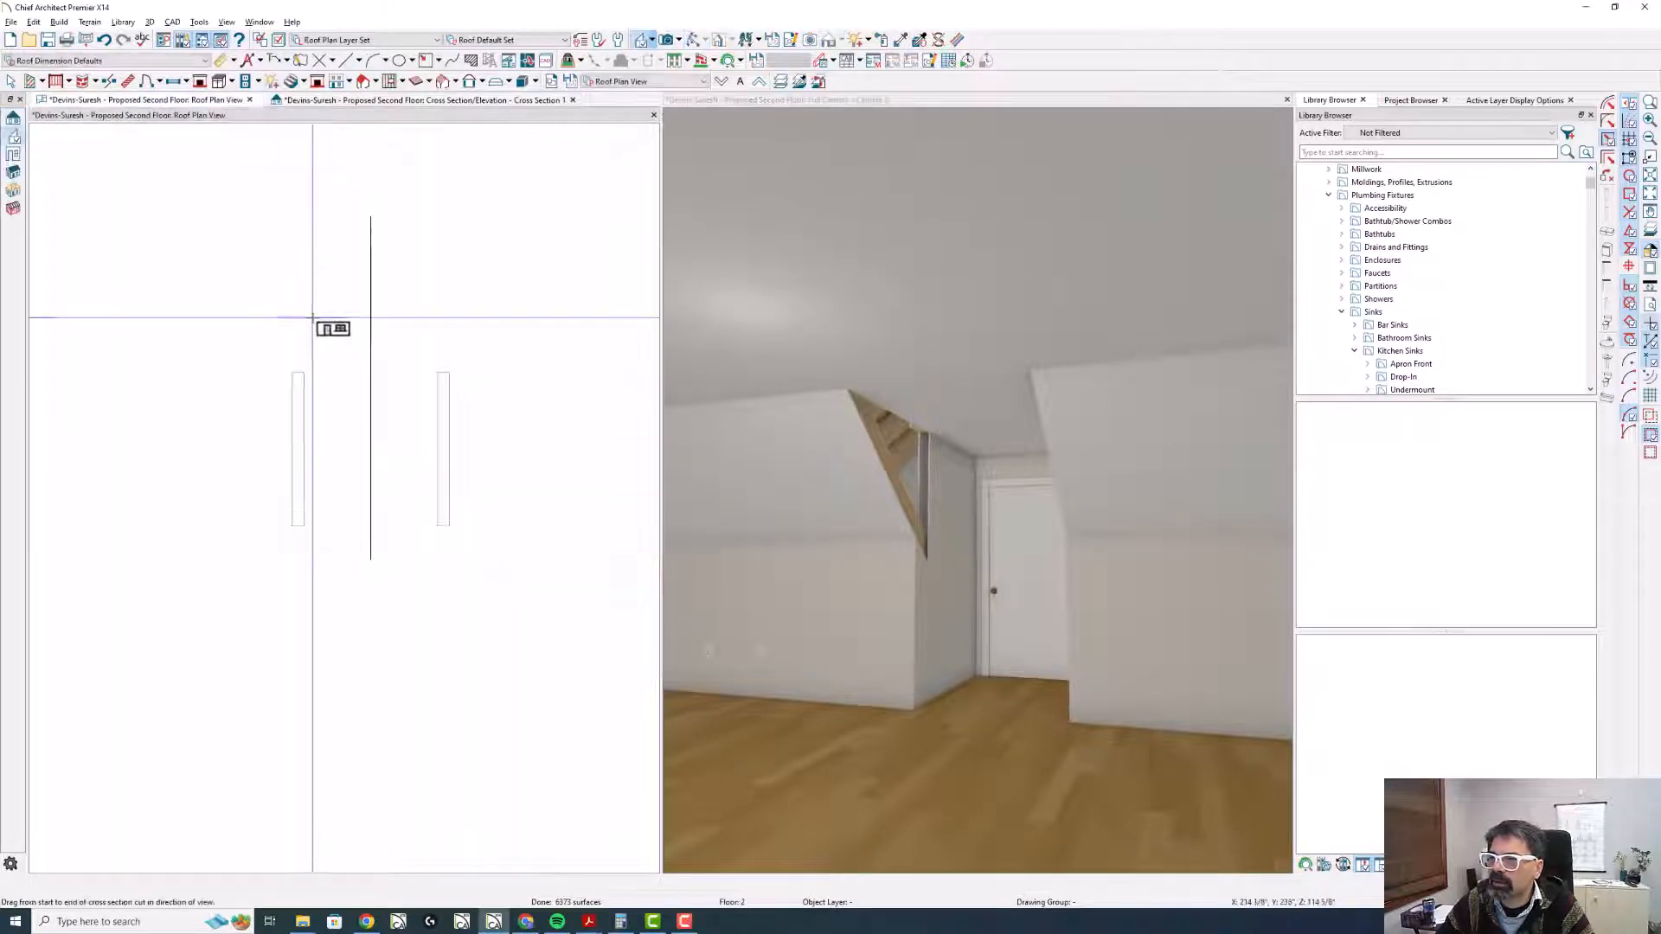
{"action": "double_click", "coordinate": [299, 398]}
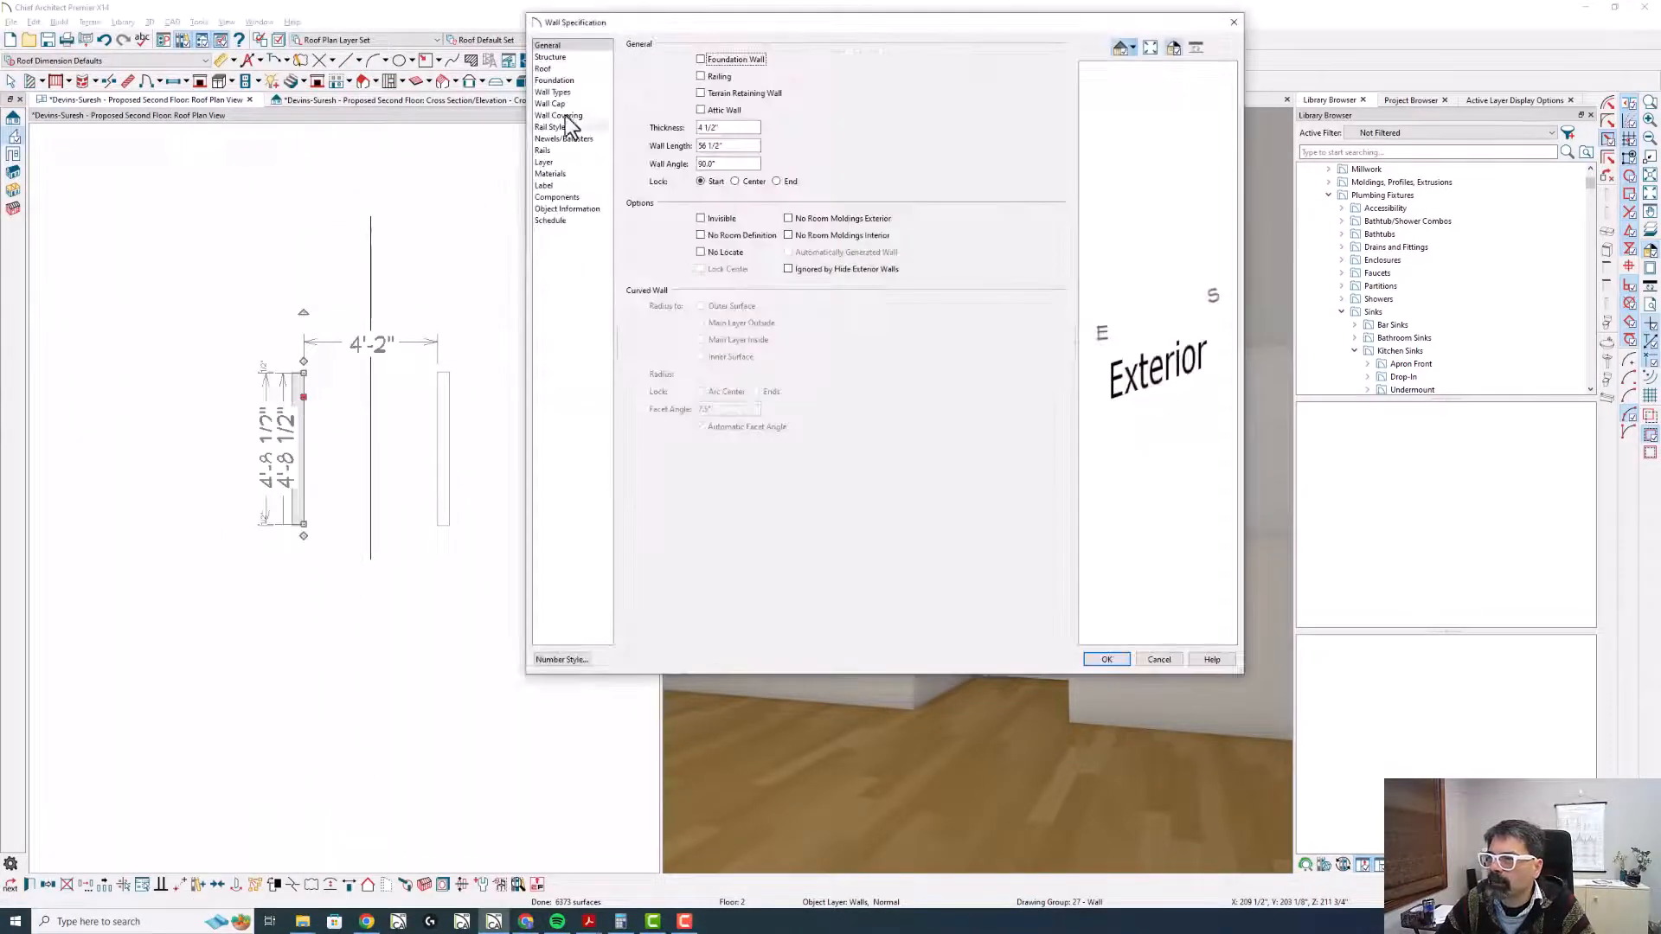
{"action": "left_click", "coordinate": [575, 60]}
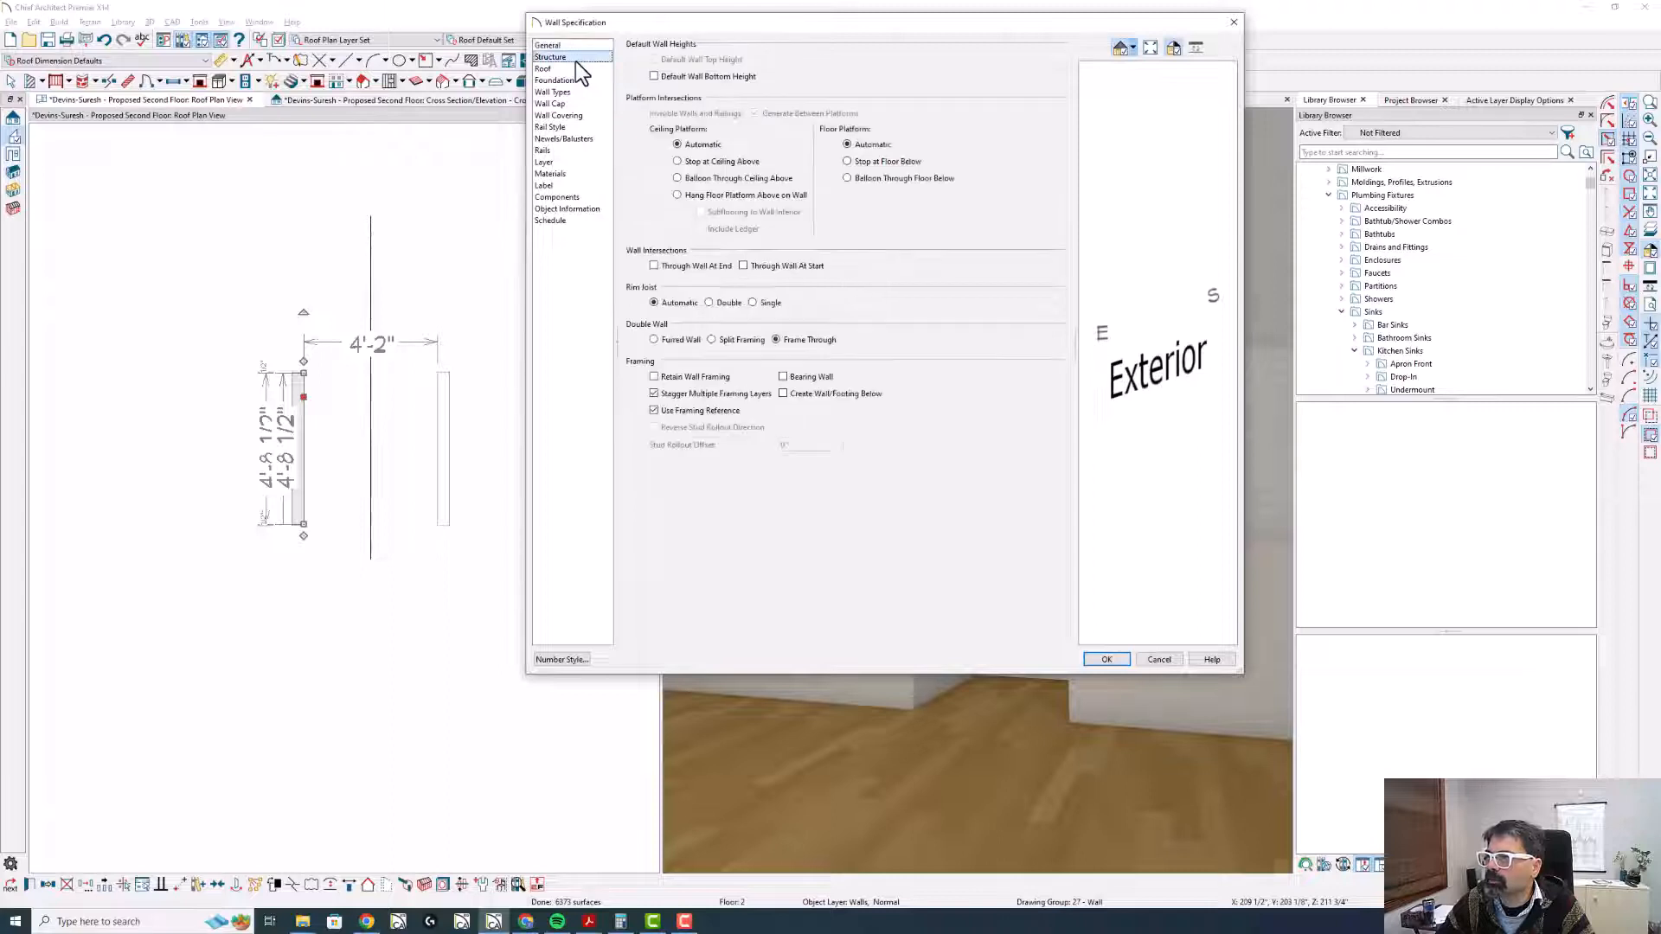
{"action": "left_click", "coordinate": [687, 76]}
{"action": "key", "text": "Return"}
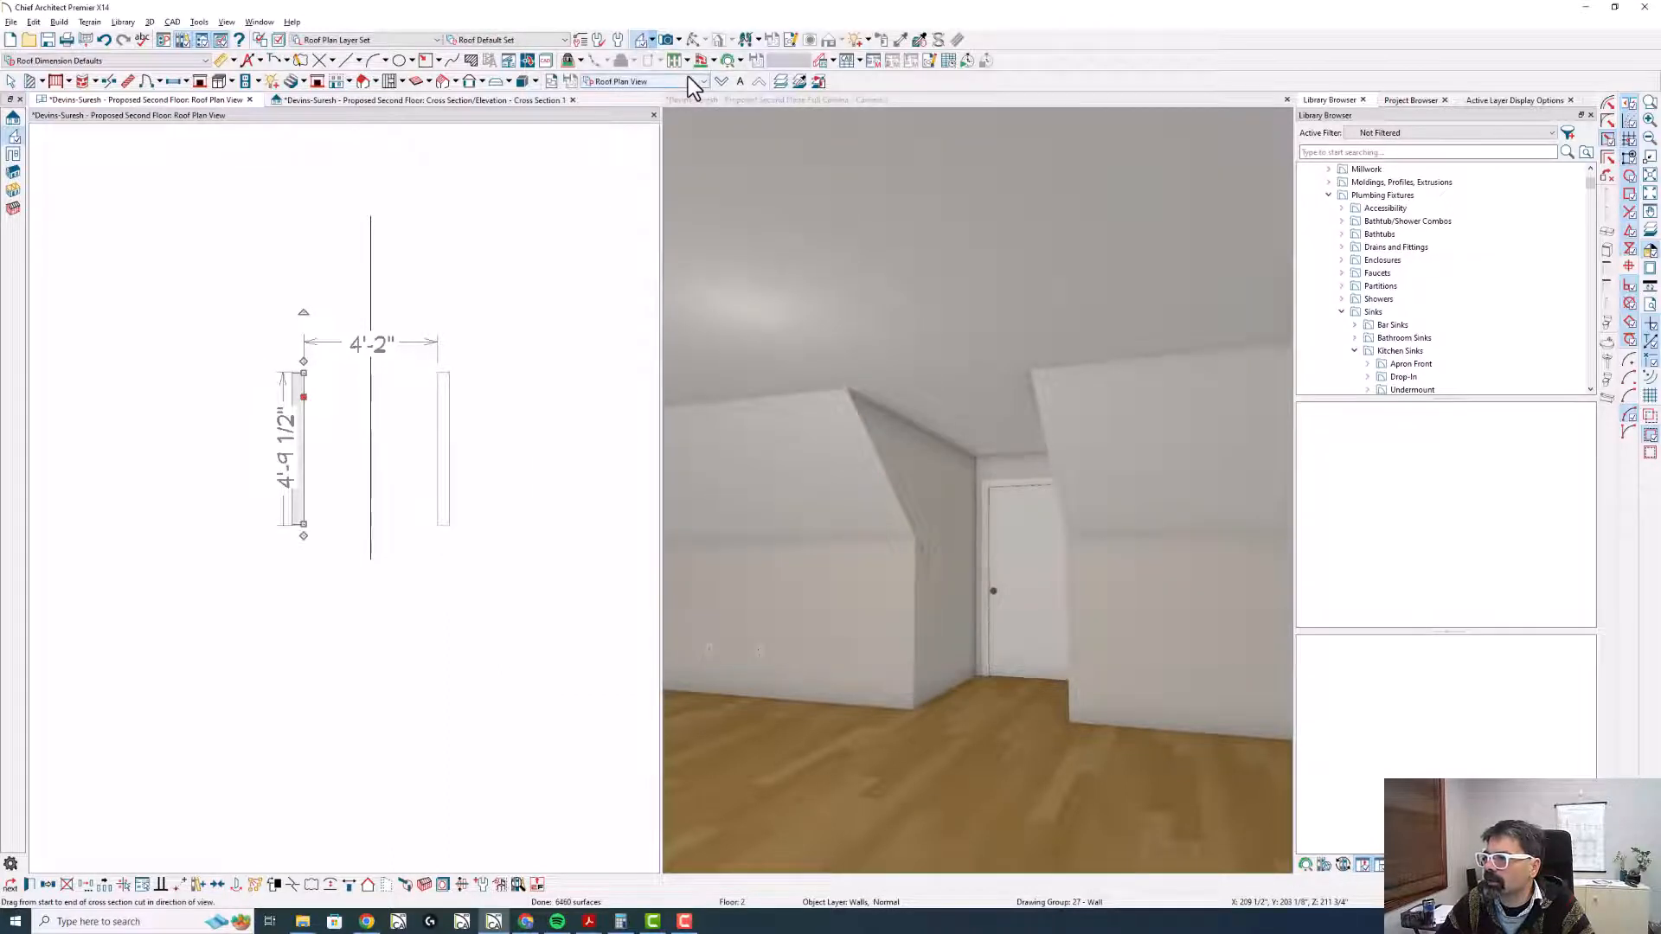
{"action": "right_click", "coordinate": [302, 393]}
{"action": "left_click", "coordinate": [334, 438]}
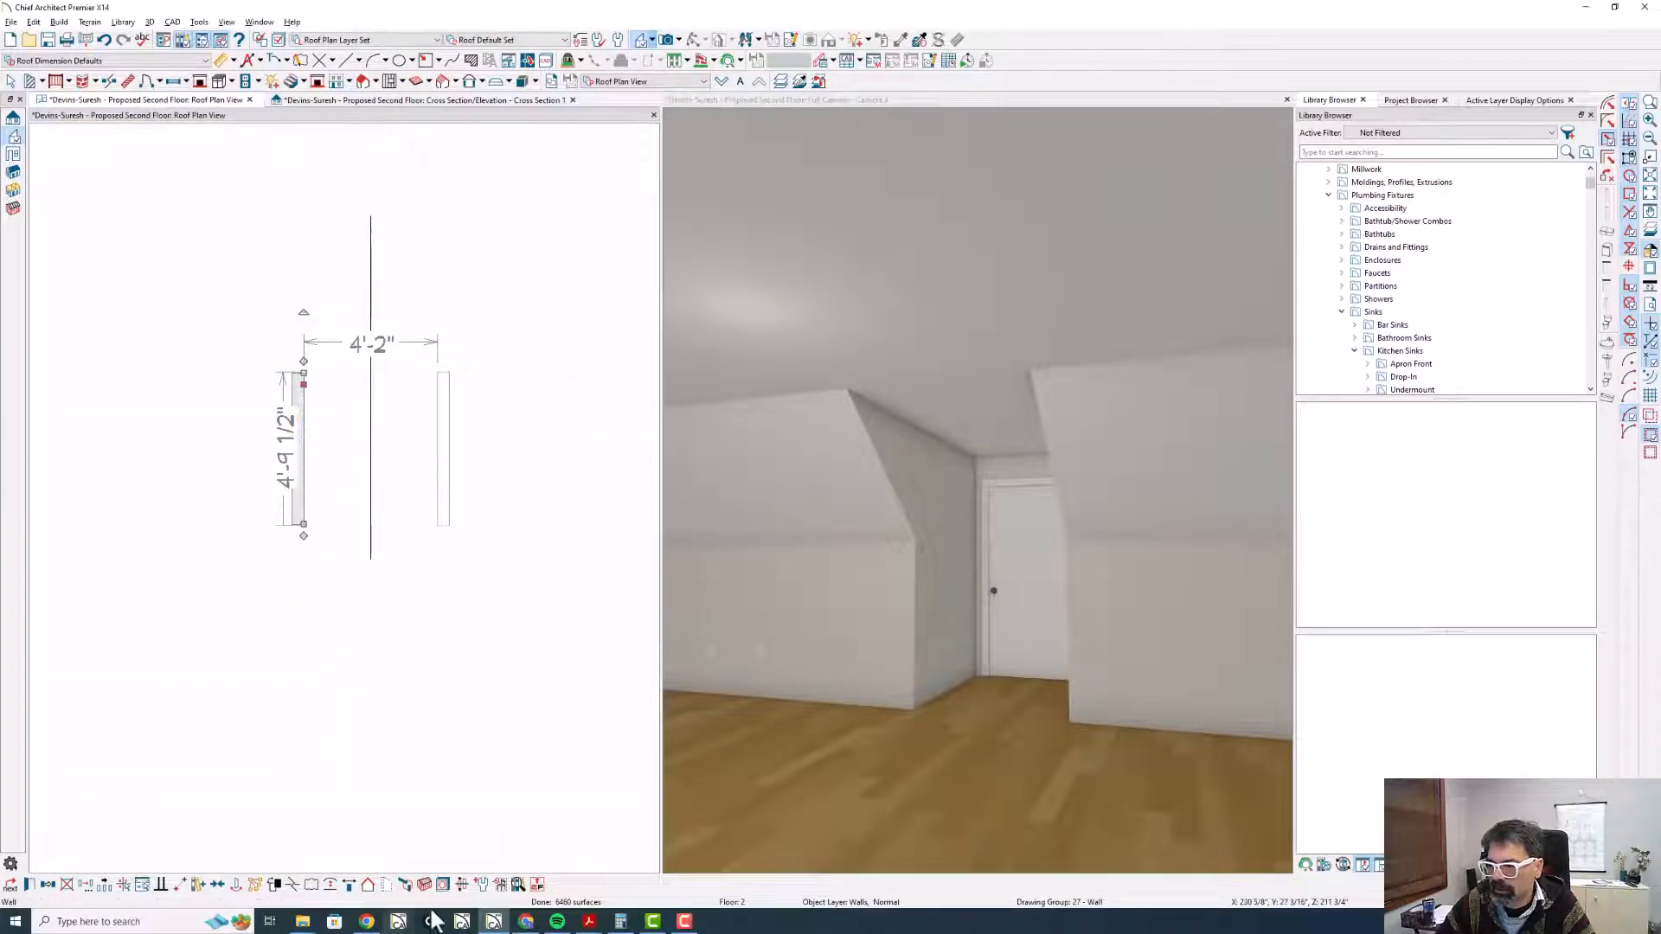
{"action": "scroll", "coordinate": [348, 509], "scroll_direction": "down", "scroll_amount": 1}
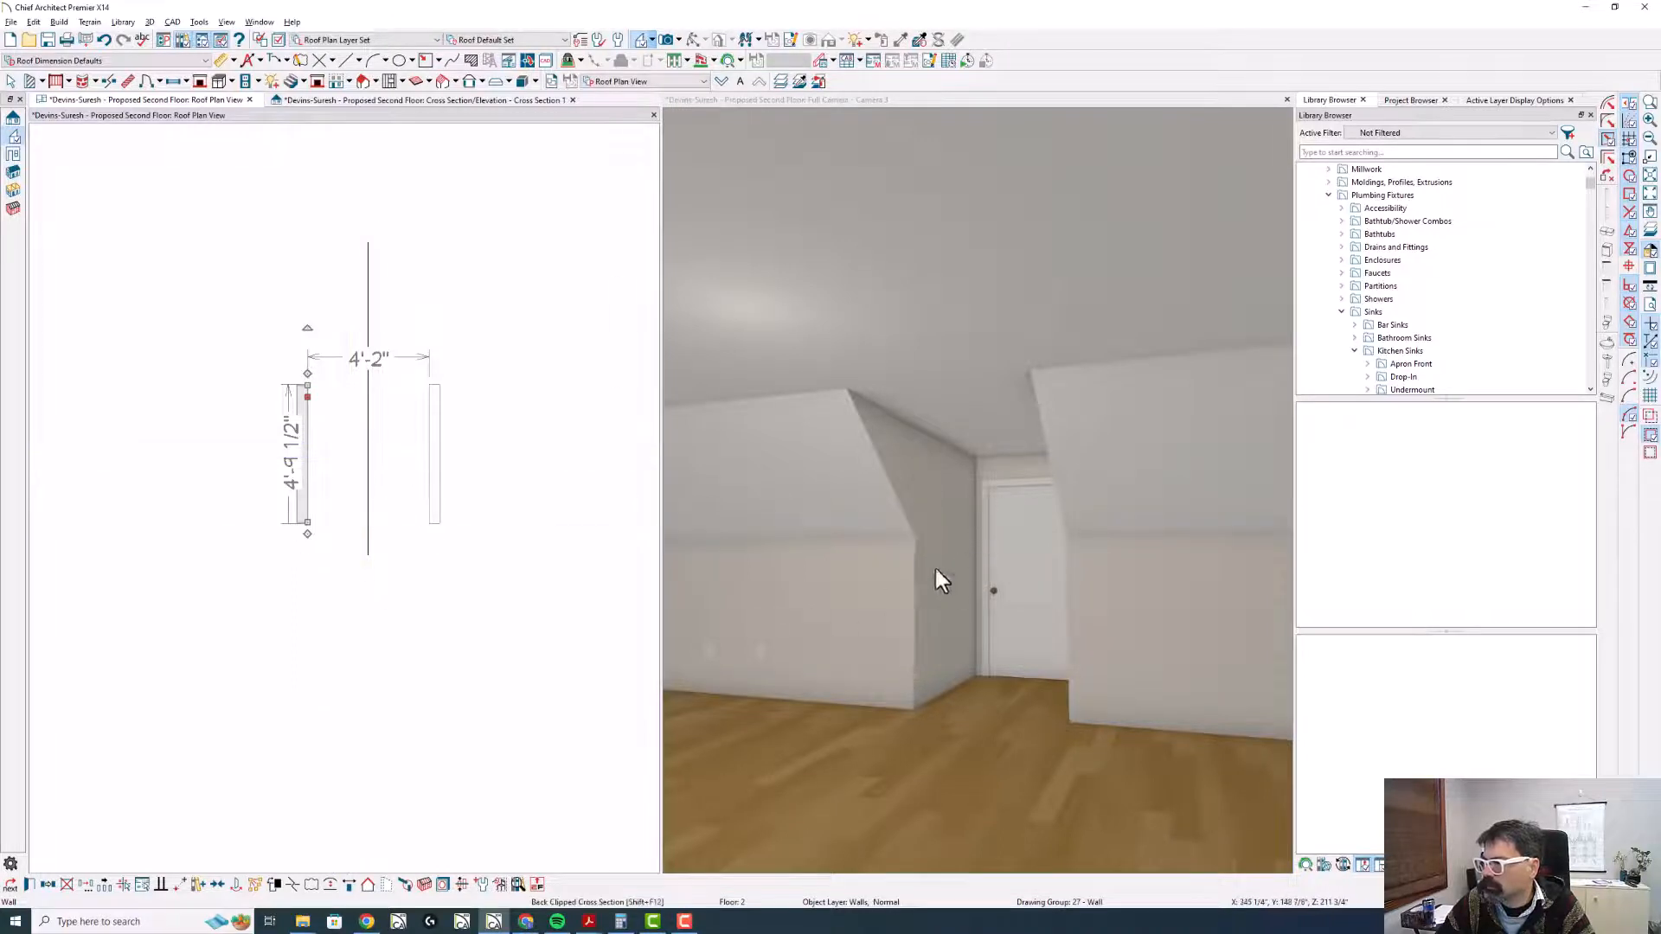
- Set the depth of the protruding rafters along both sloped edges of the room's far end wall to 9 1/4"
{"action": "left_click", "coordinate": [841, 638]}
{"action": "left_click_drag", "start_coordinate": [842, 638], "coordinate": [1056, 667]}
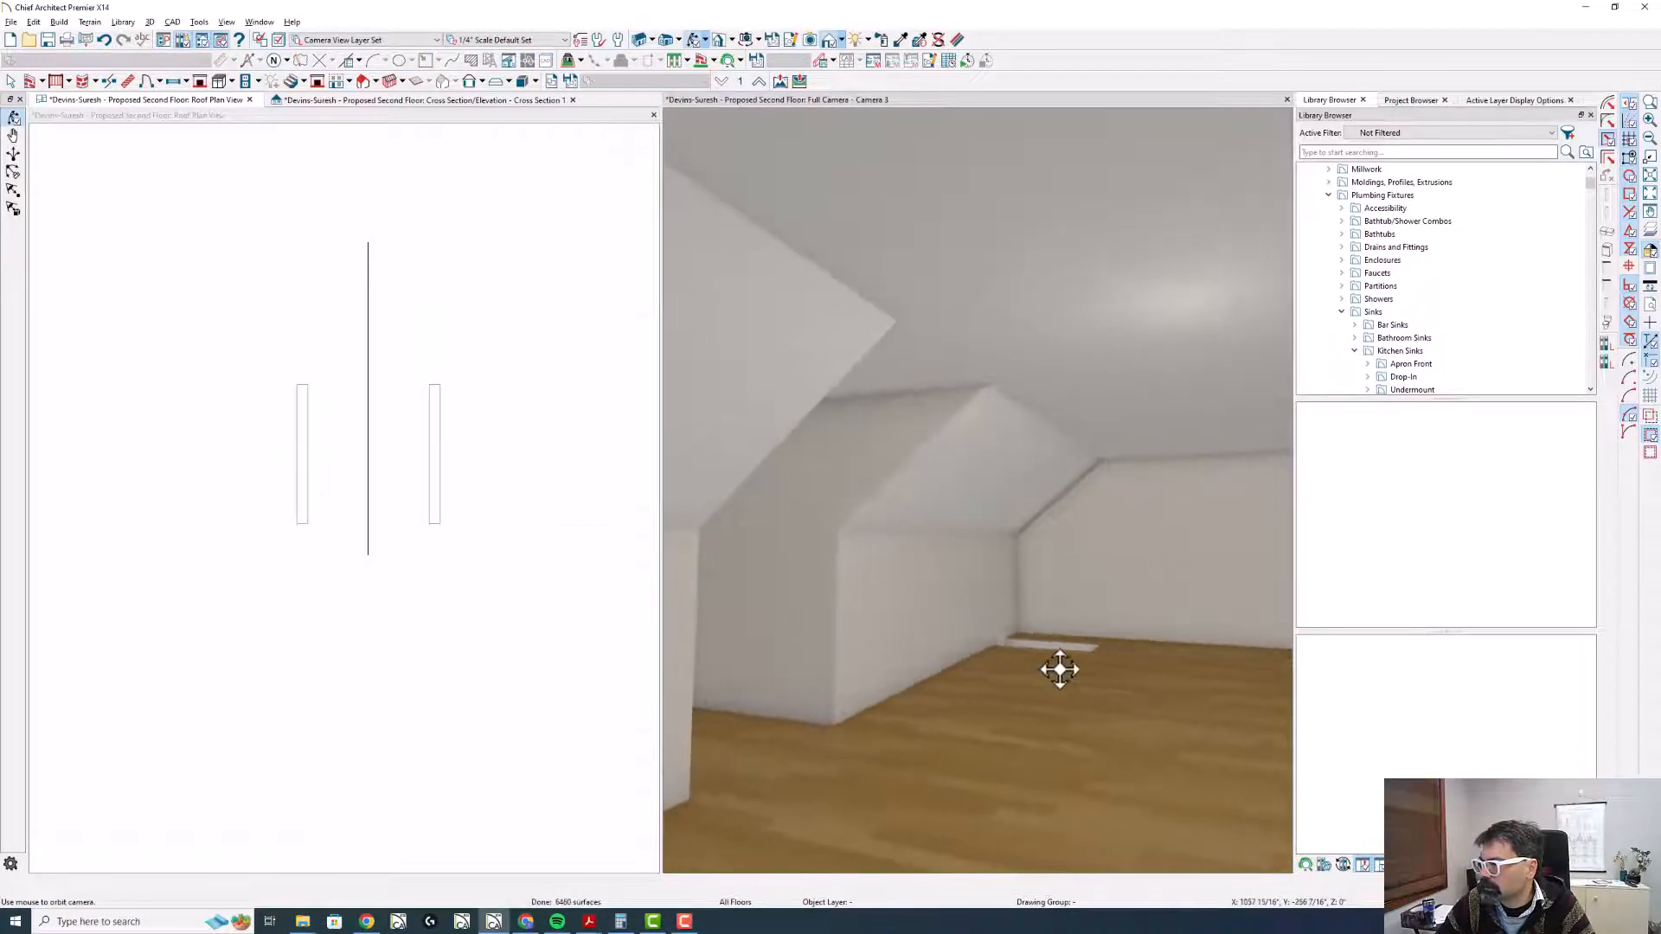
{"action": "double_click", "coordinate": [1062, 521]}
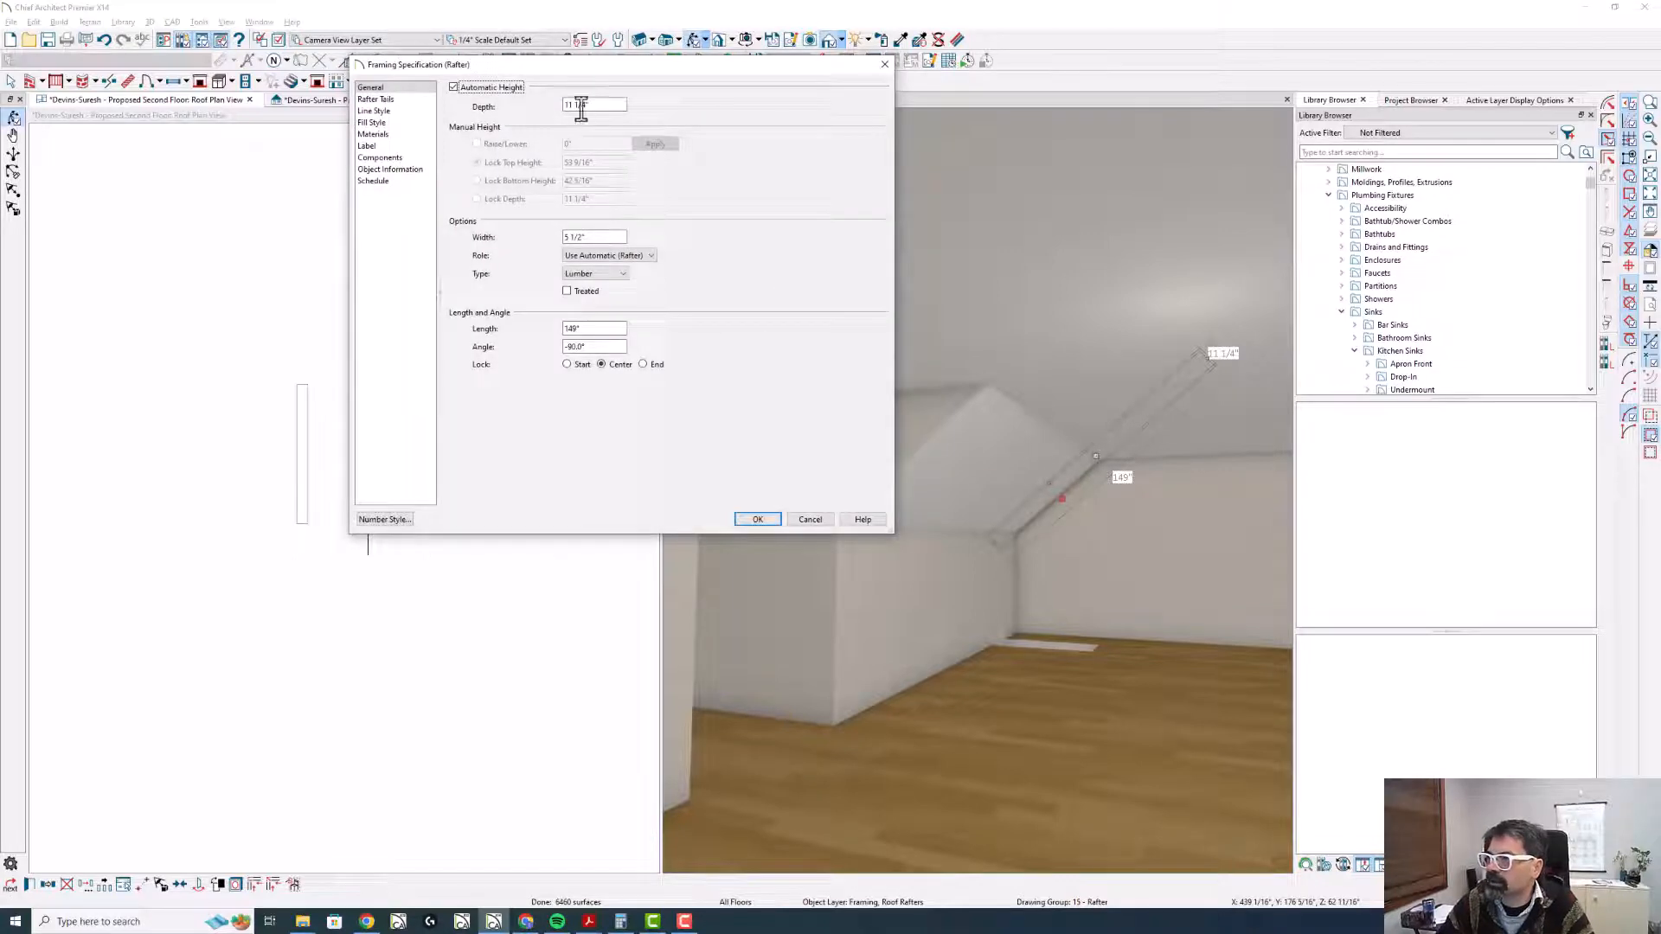
{"action": "key", "text": "Return"}
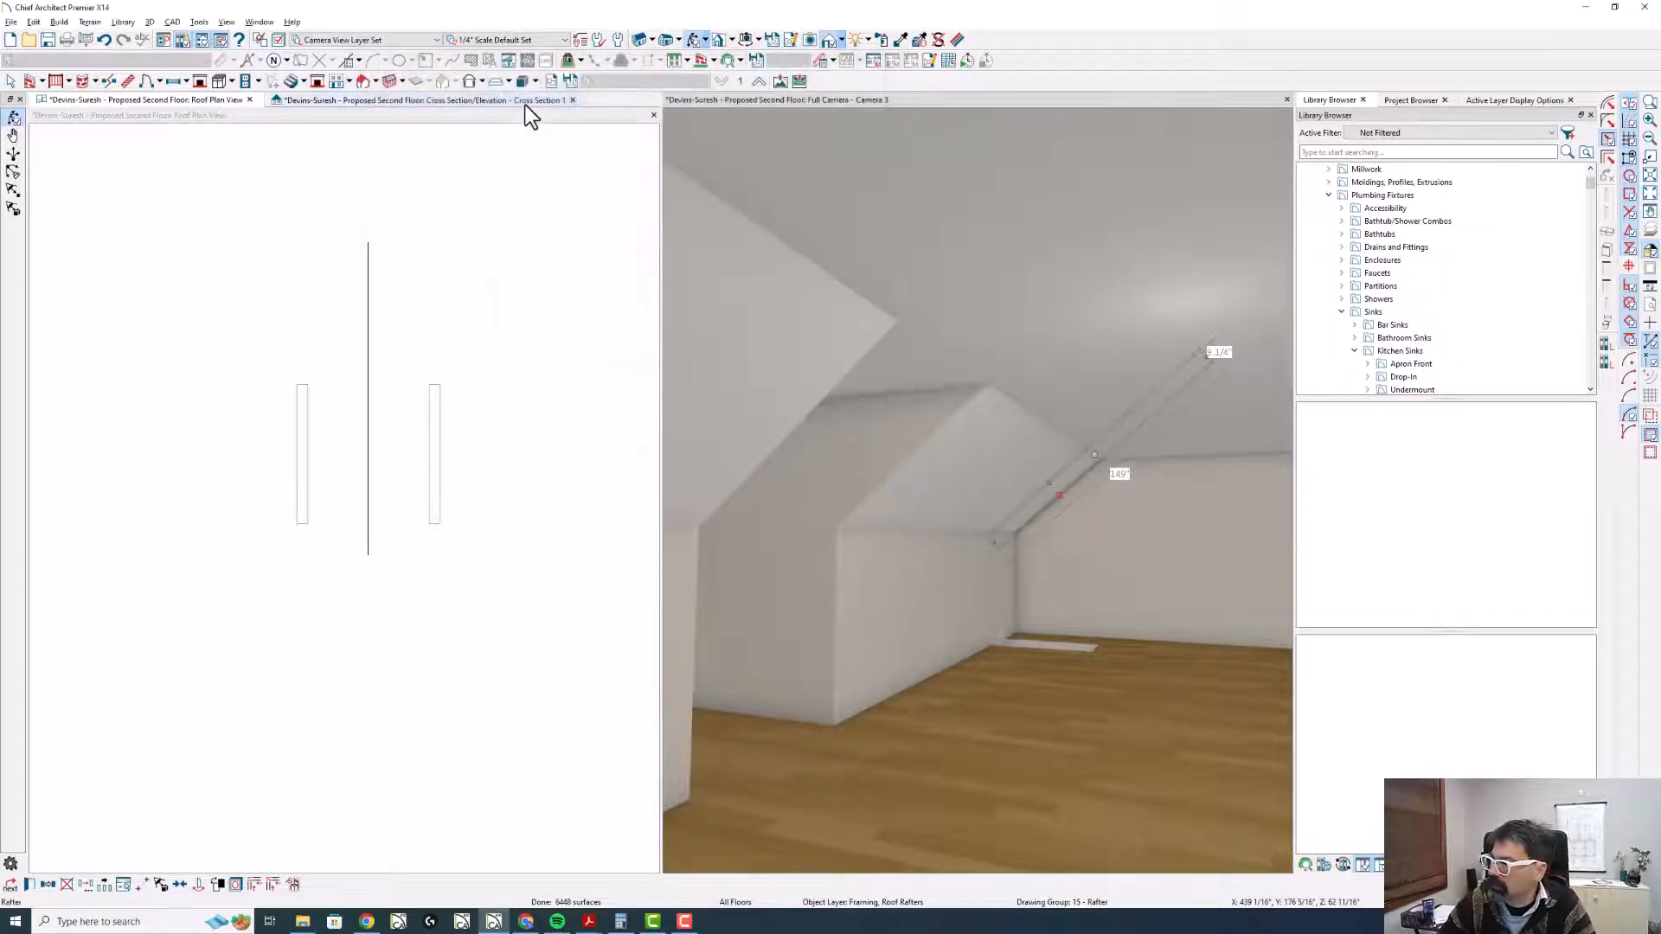
{"action": "left_click_drag", "start_coordinate": [1107, 546], "coordinate": [1234, 482]}
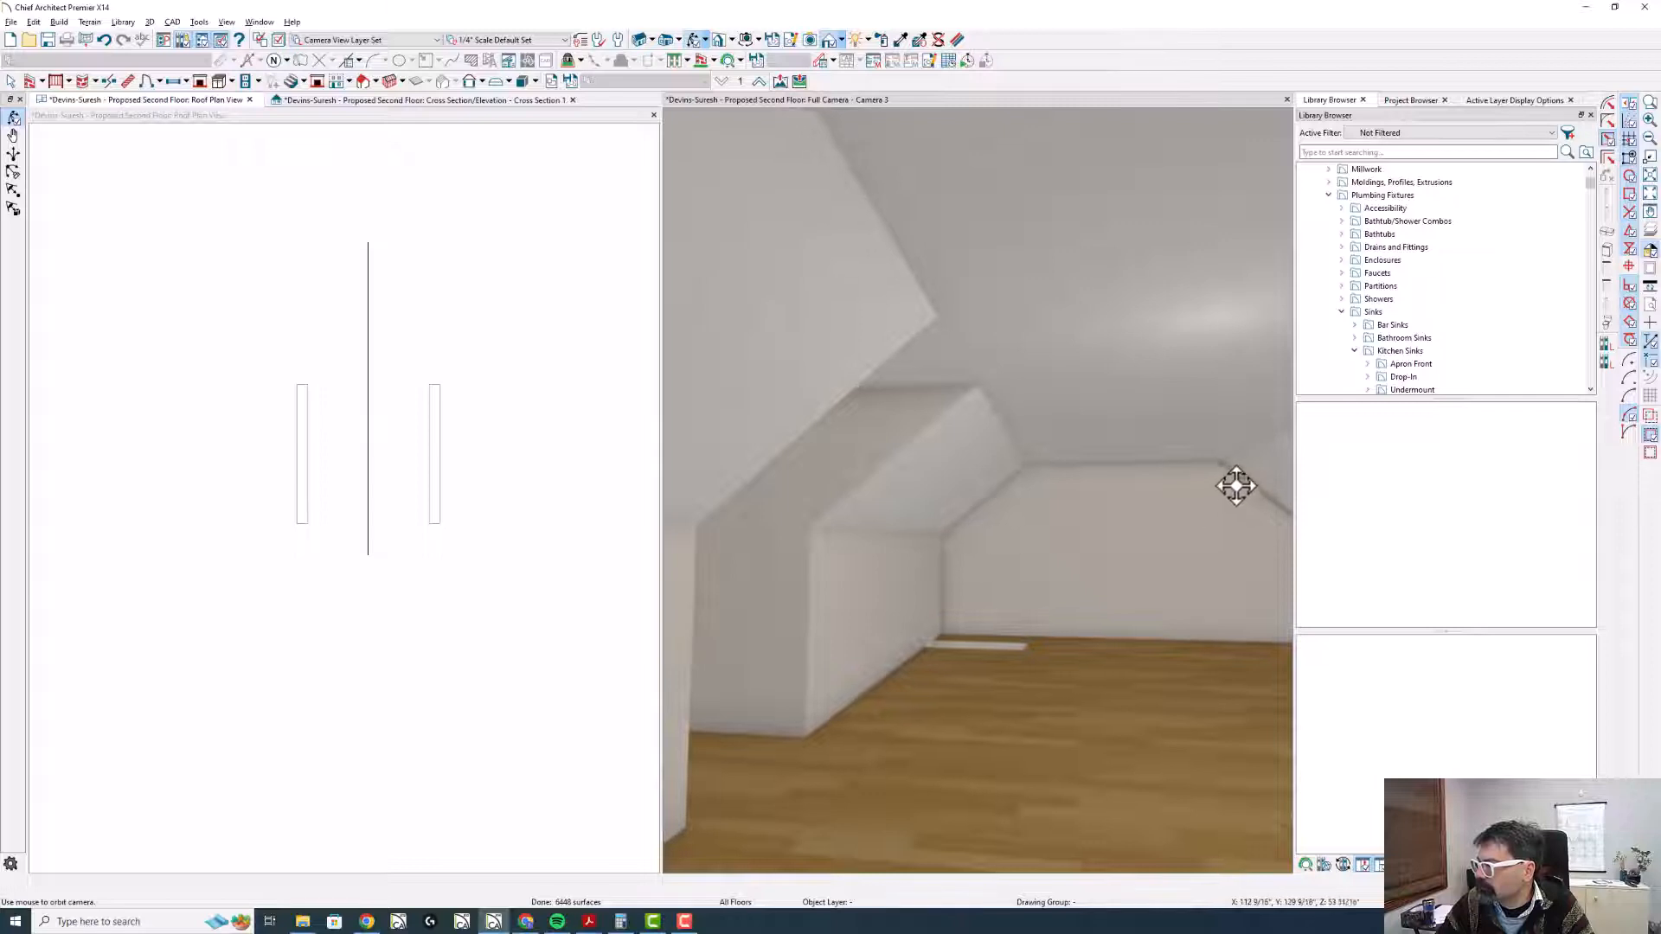
{"action": "double_click", "coordinate": [1231, 471]}
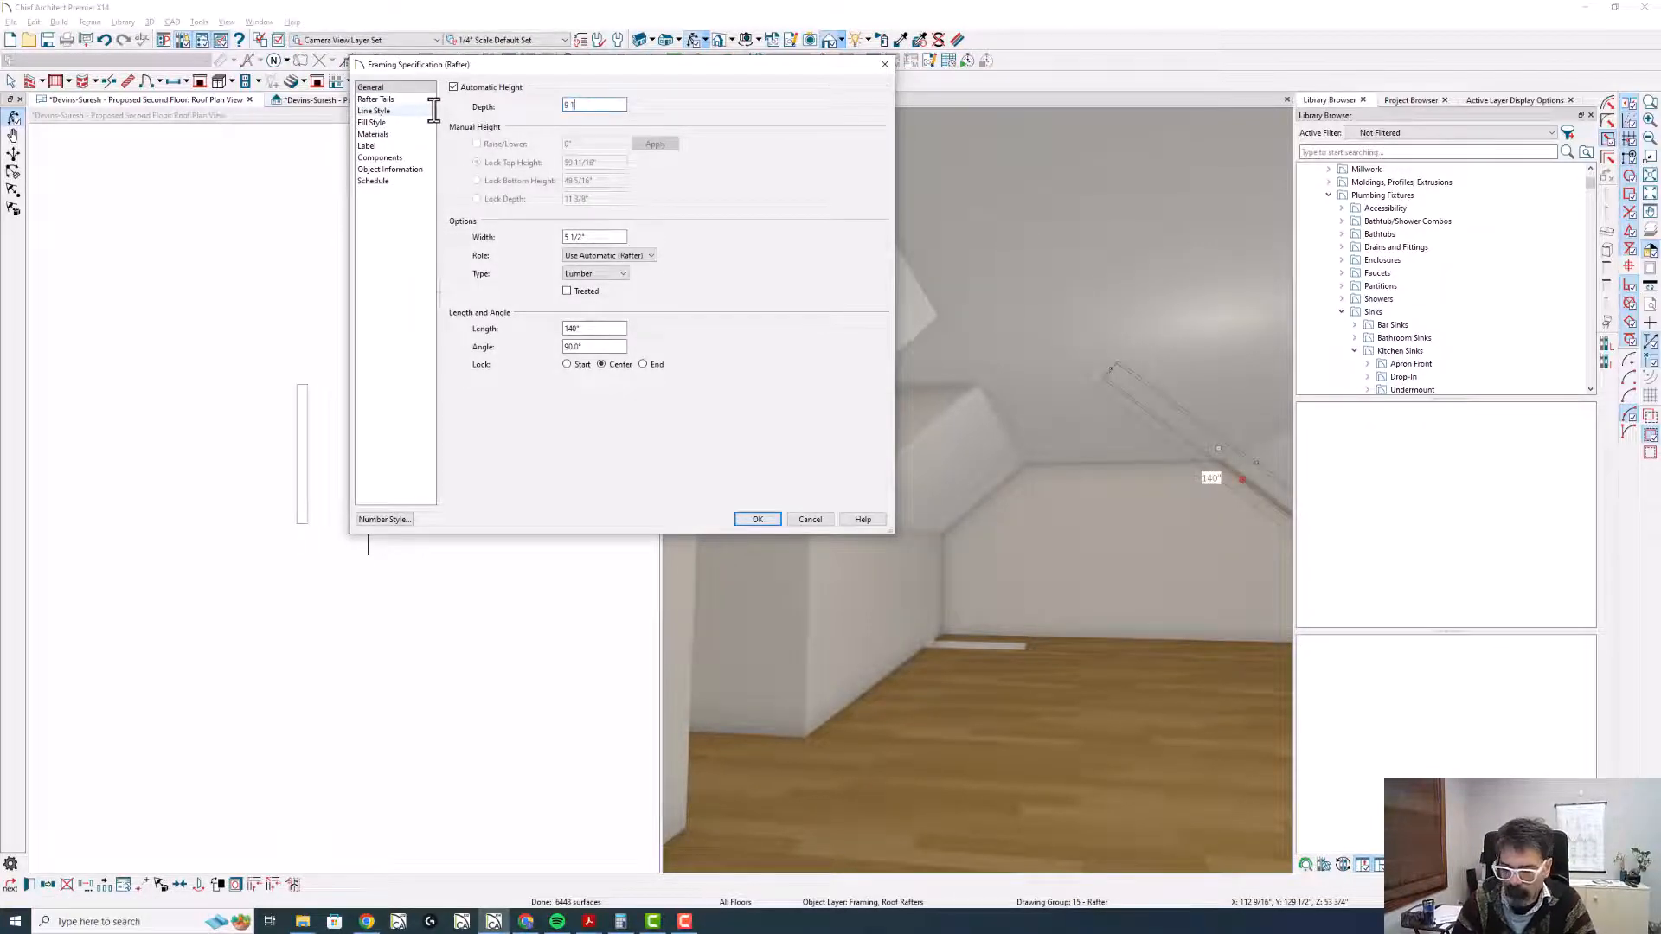
{"action": "key", "text": "Return"}
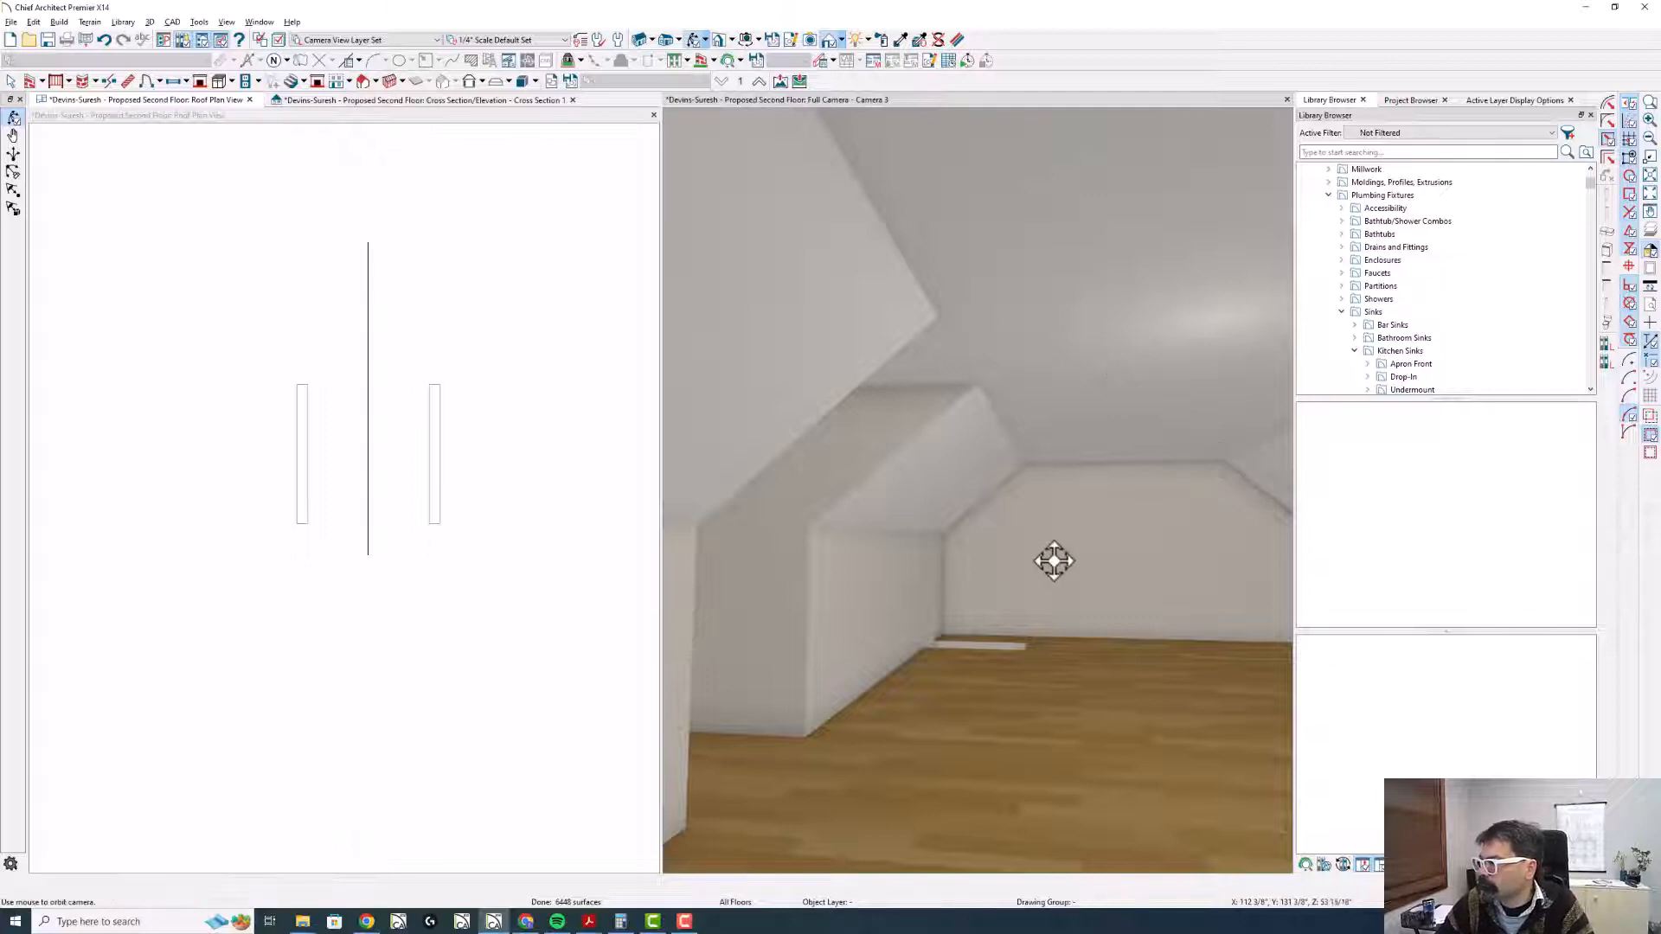
{"action": "mouse_move", "coordinate": [1053, 560]}
{"action": "left_mouse_down"}
{"action": "mouse_move", "coordinate": [1042, 575]}
{"action": "mouse_move", "coordinate": [942, 560]}
{"action": "mouse_move", "coordinate": [1049, 561]}
{"action": "left_mouse_up"}
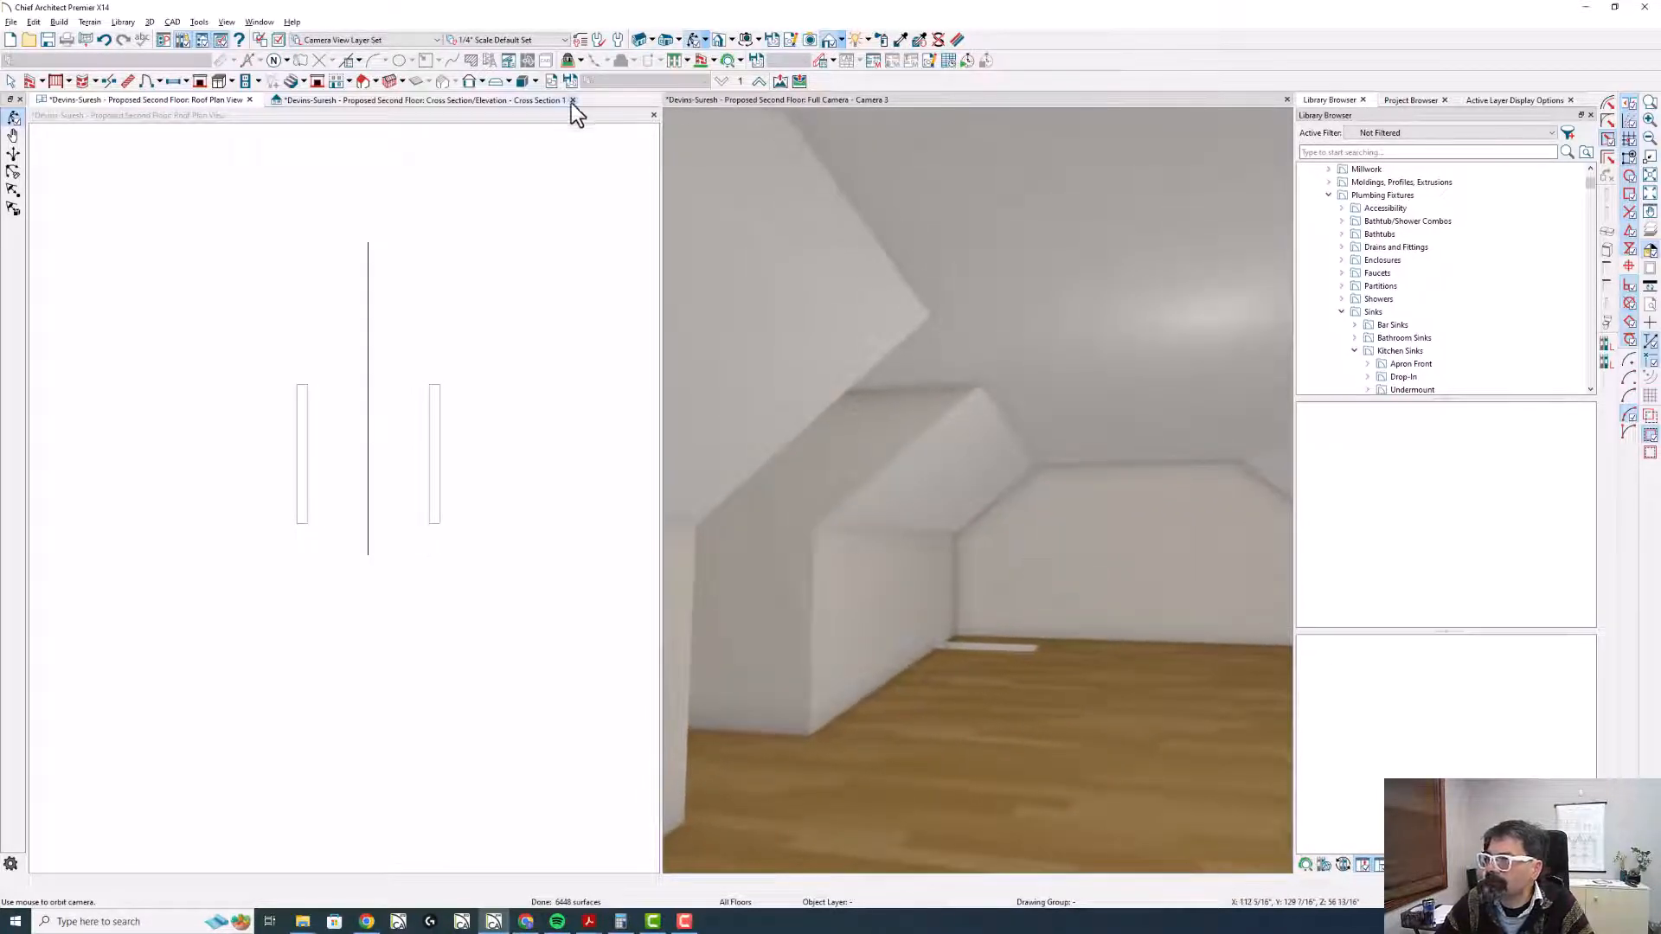